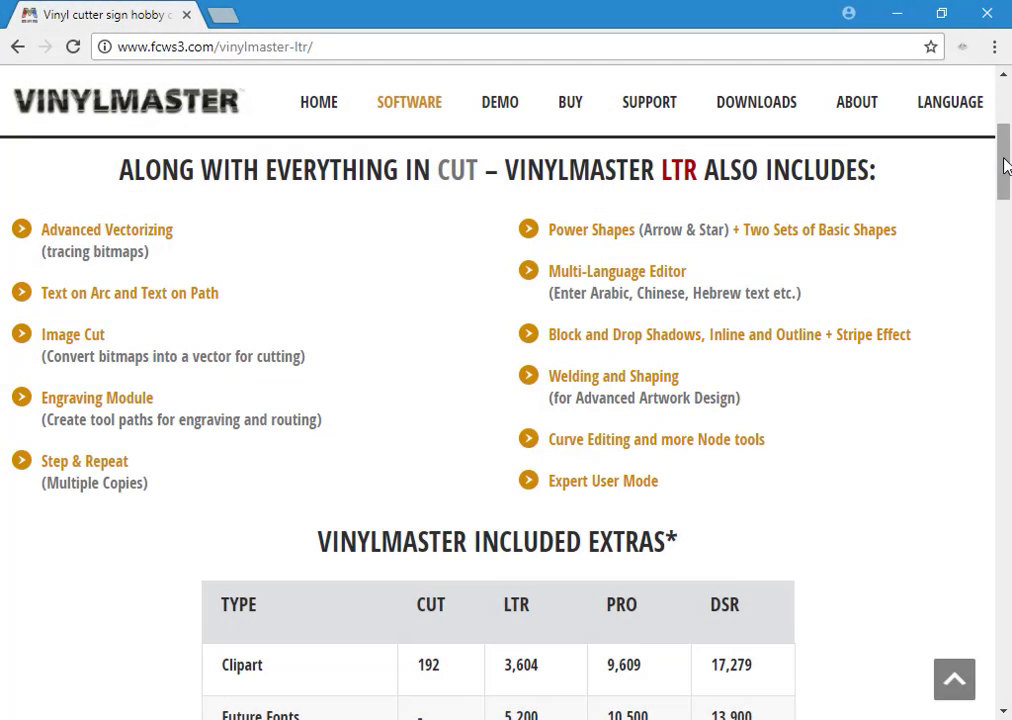
# Scroll to the Included Extras table and open the VinylMaster PRO page from the Software menu.
pyautogui.moveTo(1005, 165); pyautogui.dragTo(1003, 210)
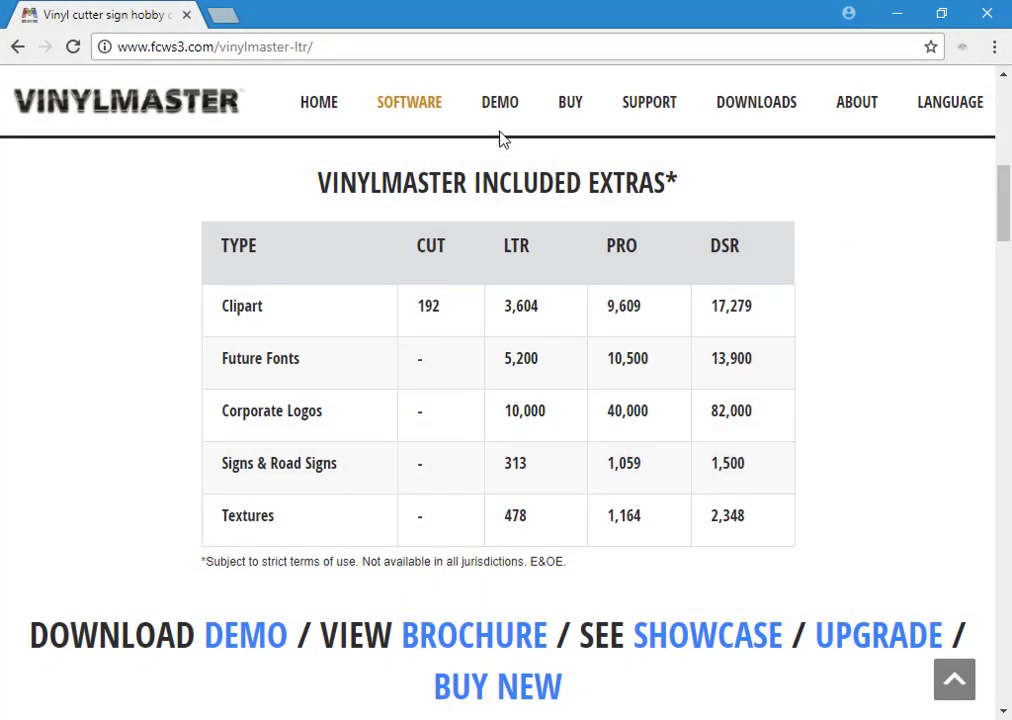
pyautogui.moveTo(409, 115)
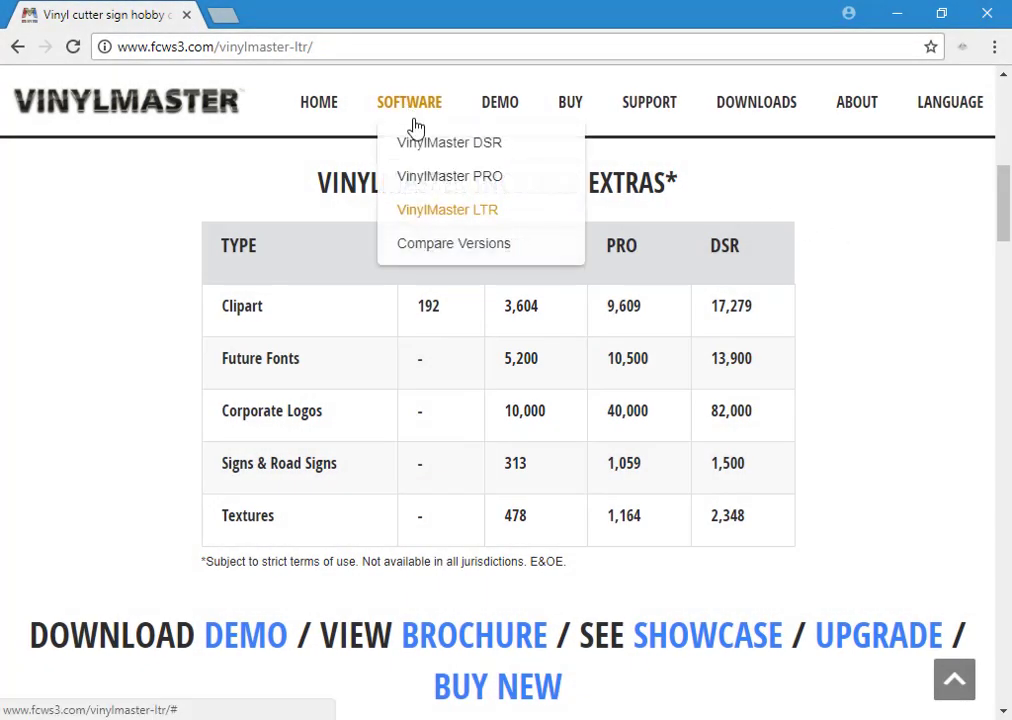
pyautogui.click(472, 176)
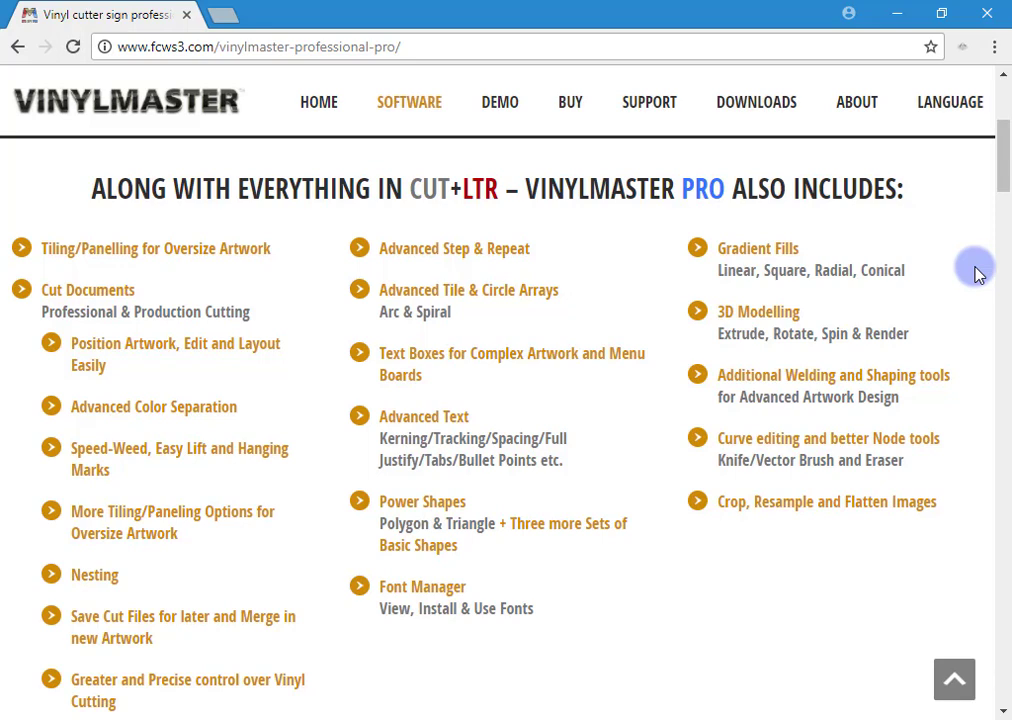
# Scroll to the Included Extras table and open the VinylMaster DSR page from the Software menu.
pyautogui.moveTo(1004, 178); pyautogui.dragTo(1003, 246)
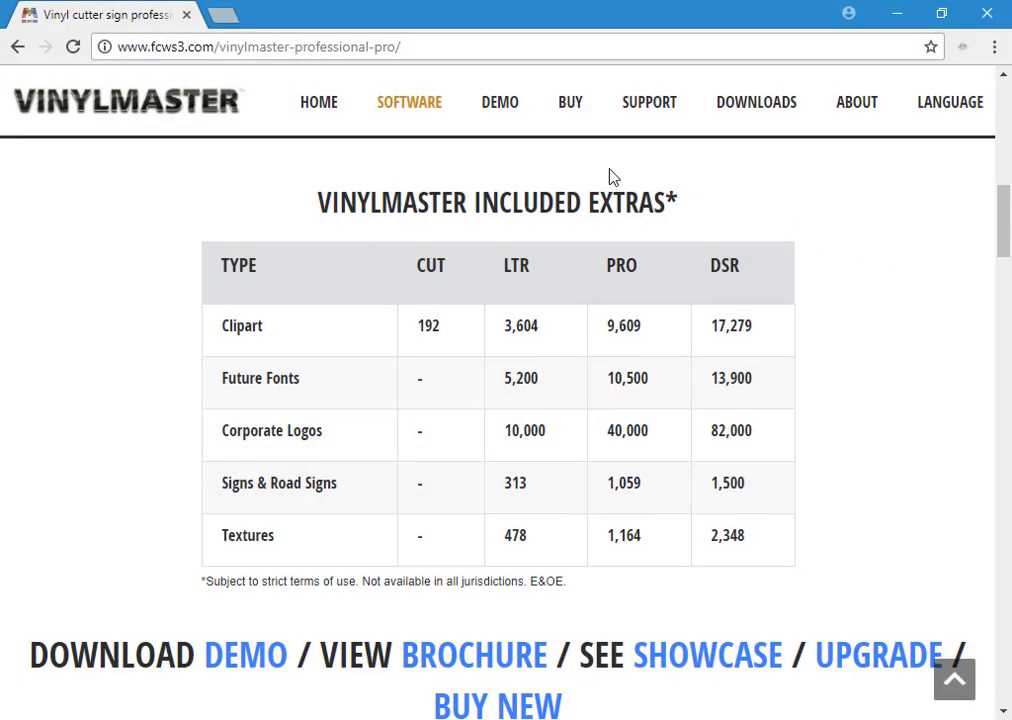
pyautogui.moveTo(402, 113)
pyautogui.click(420, 142)
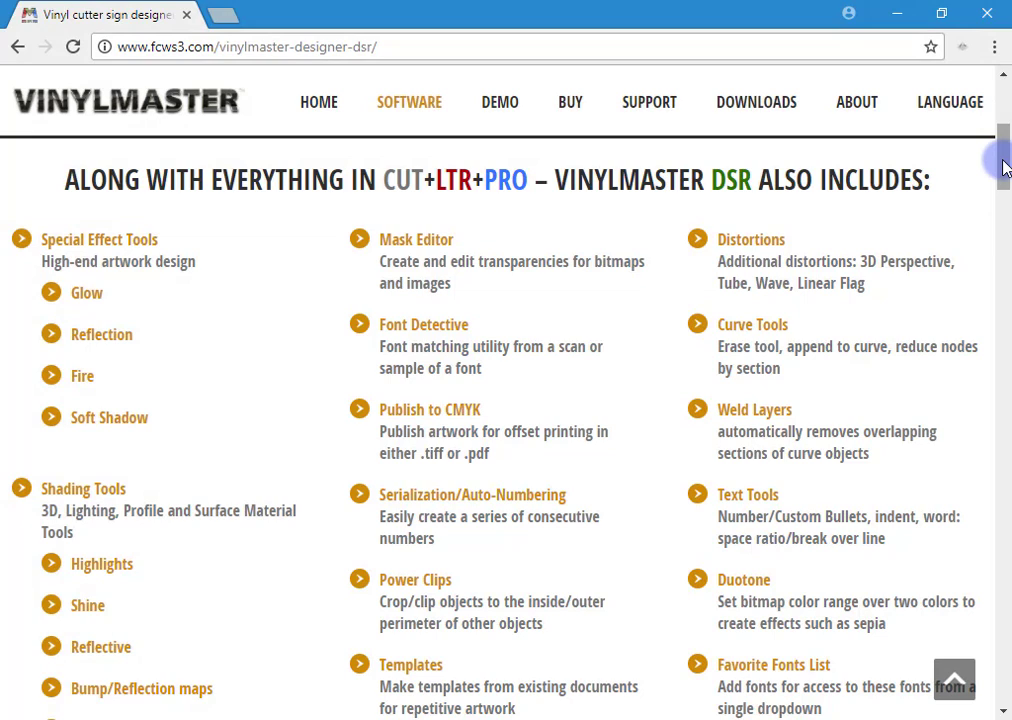
# Scroll down the page and choose Buy > Upgrade License to load the upgrade cart.
pyautogui.moveTo(1005, 168); pyautogui.dragTo(1005, 278)
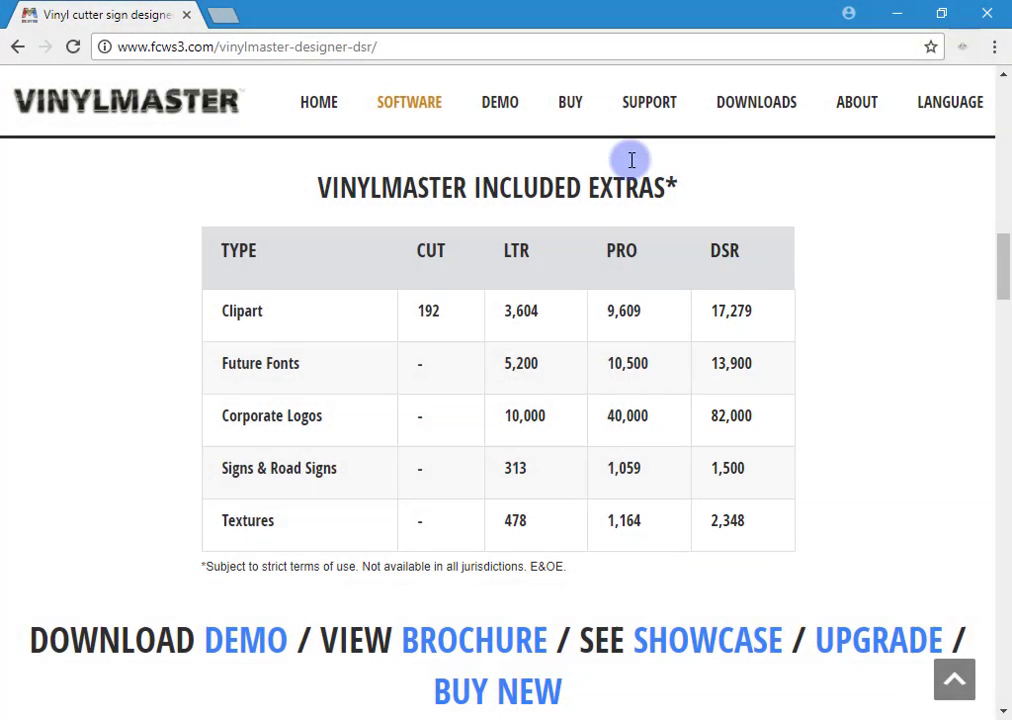
pyautogui.moveTo(570, 115)
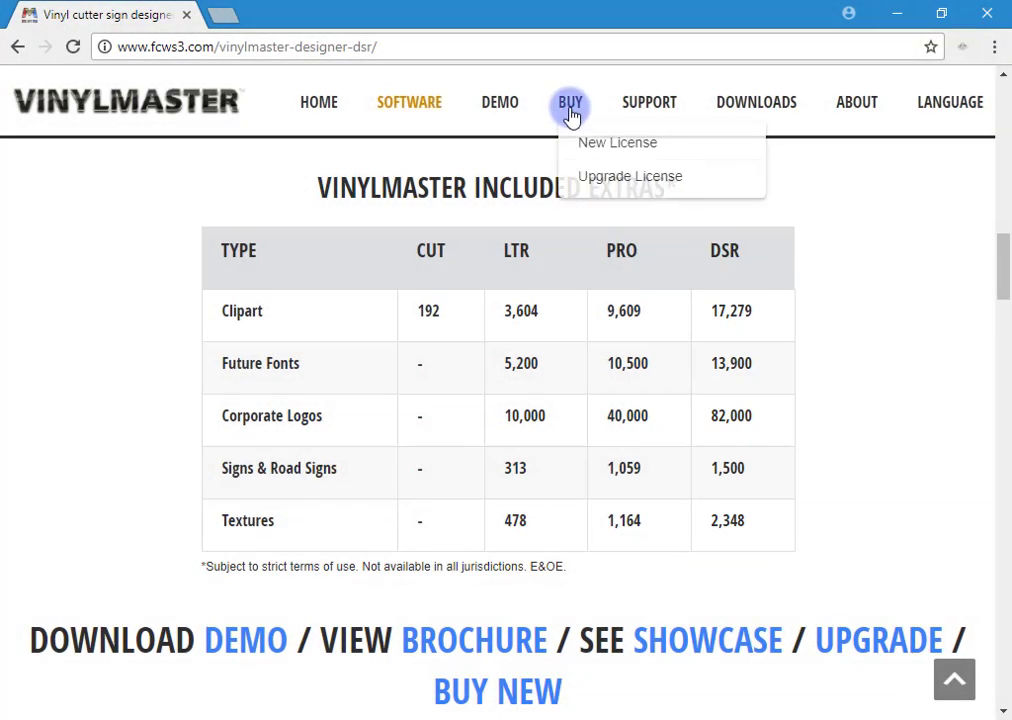
pyautogui.click(619, 180)
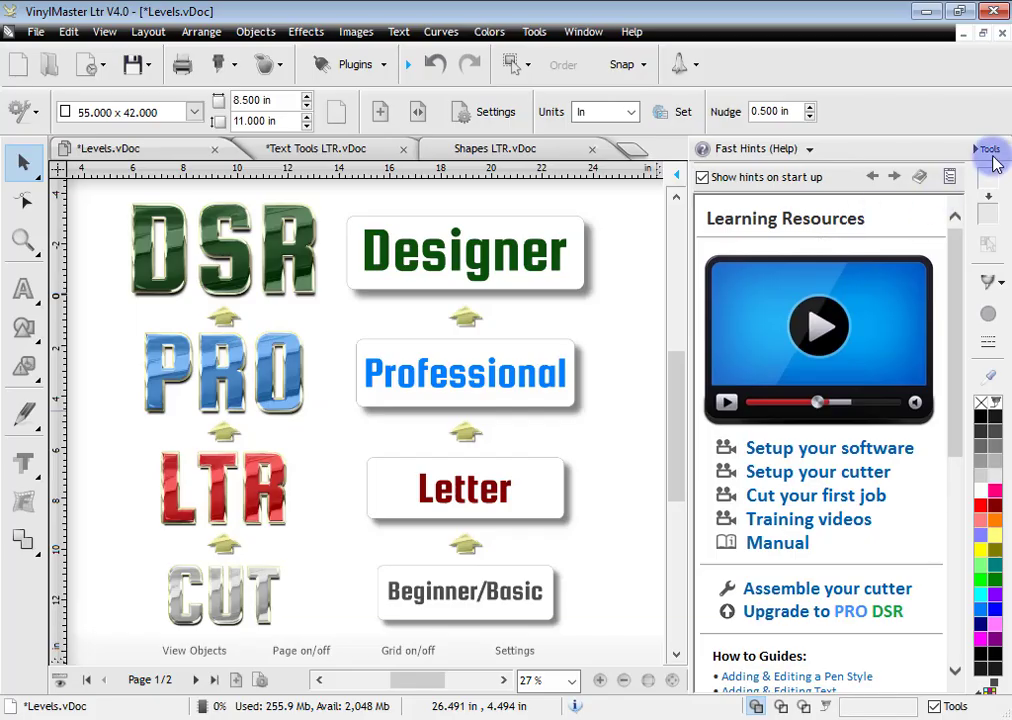
# Collapse the hints panel, switch to Expert Mode, and bring up Text Tools LTR.vDoc.
pyautogui.click(992, 153)
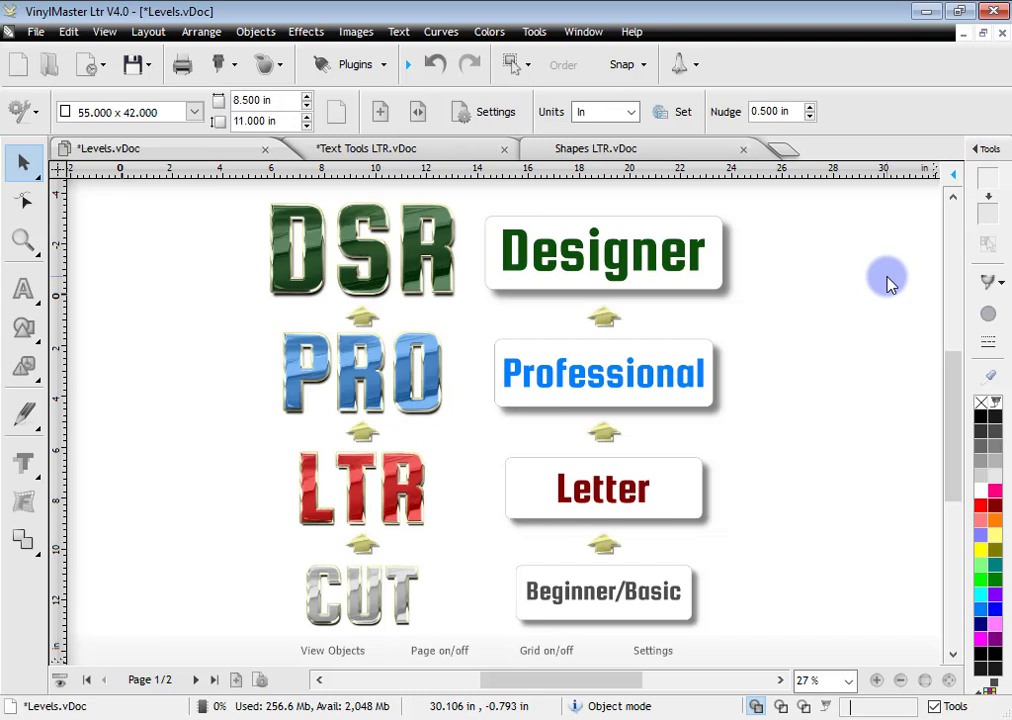
pyautogui.click(537, 32)
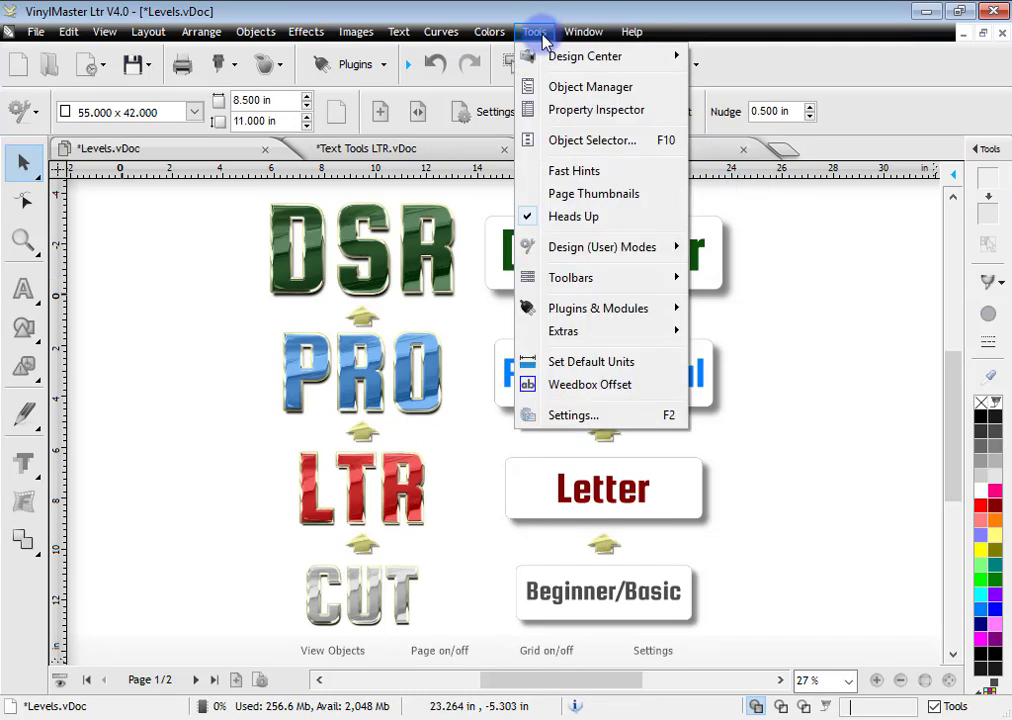
pyautogui.moveTo(615, 253)
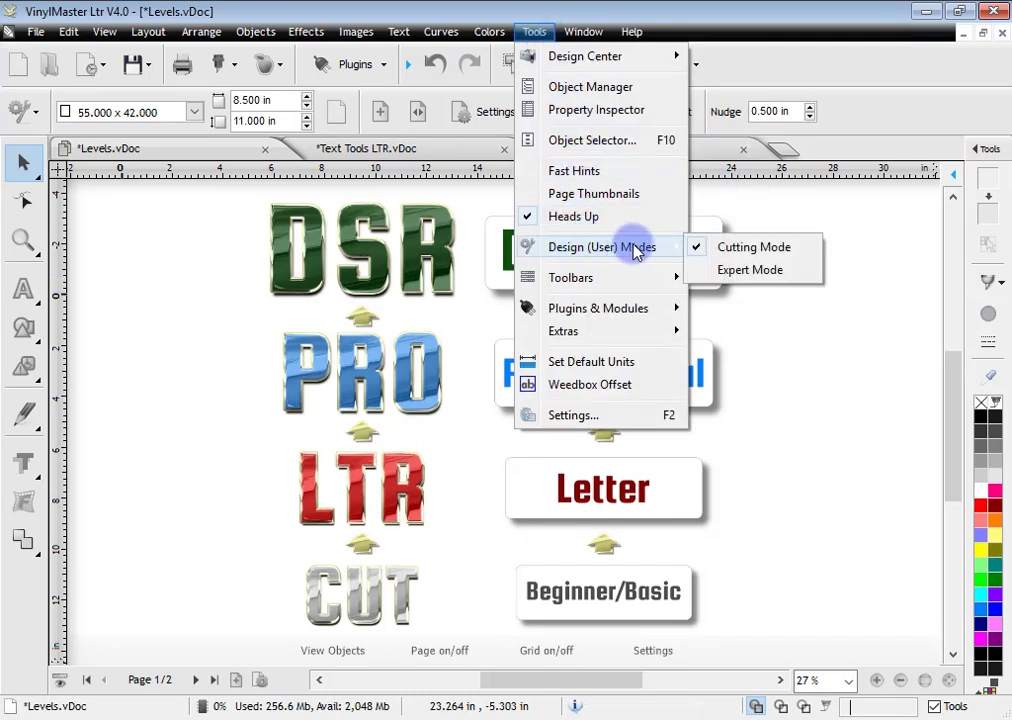
pyautogui.click(750, 272)
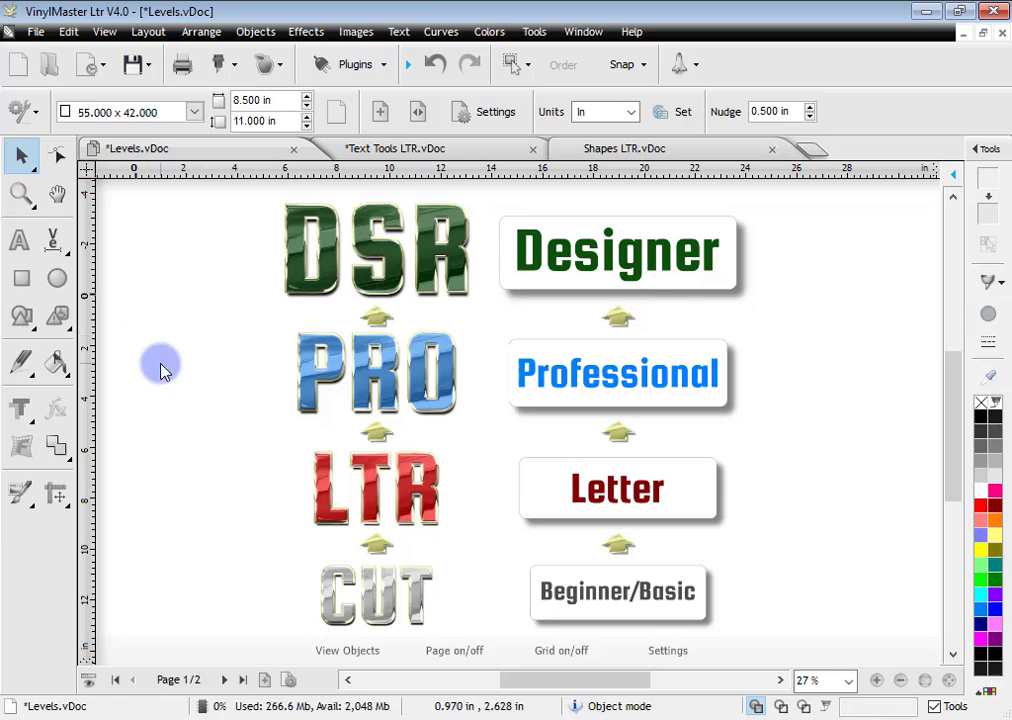
pyautogui.click(386, 151)
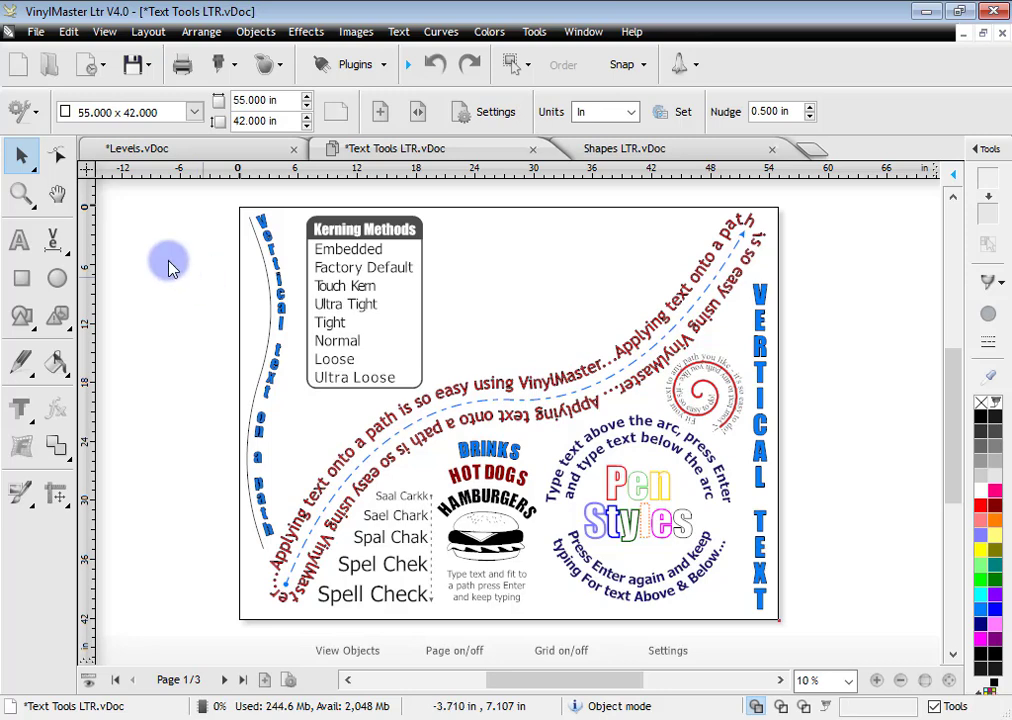
# Zoom into Kerning Methods and apply Ultra Loose kerning to the Factory Default line.
pyautogui.click(21, 194)
pyautogui.moveTo(288, 212); pyautogui.dragTo(370, 322)
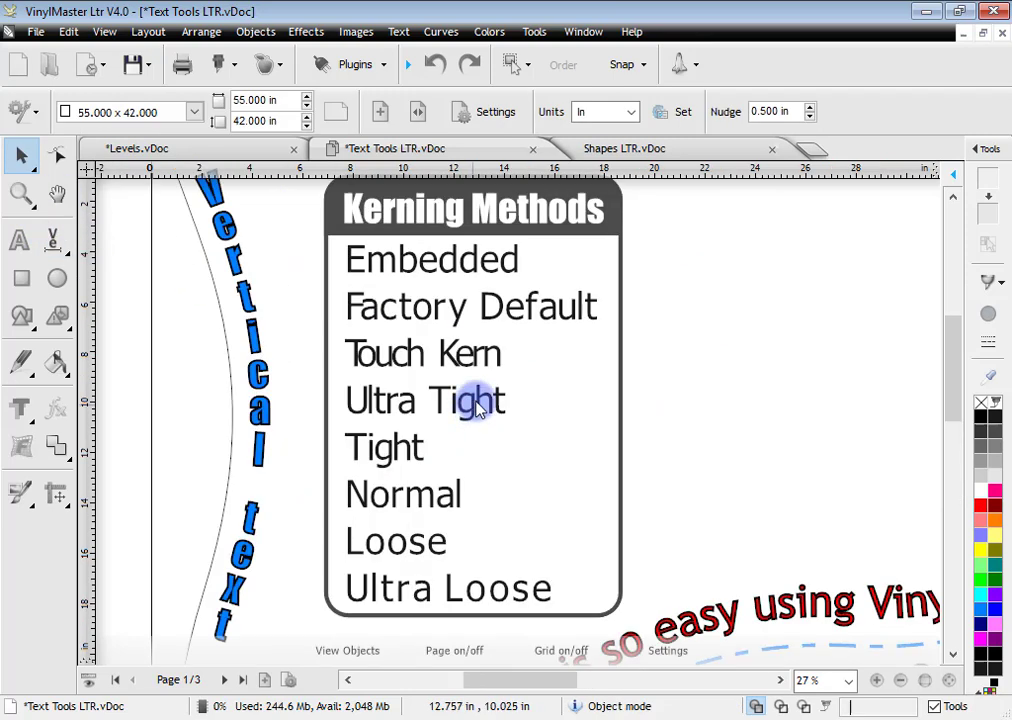
pyautogui.click(19, 240)
pyautogui.click(380, 307)
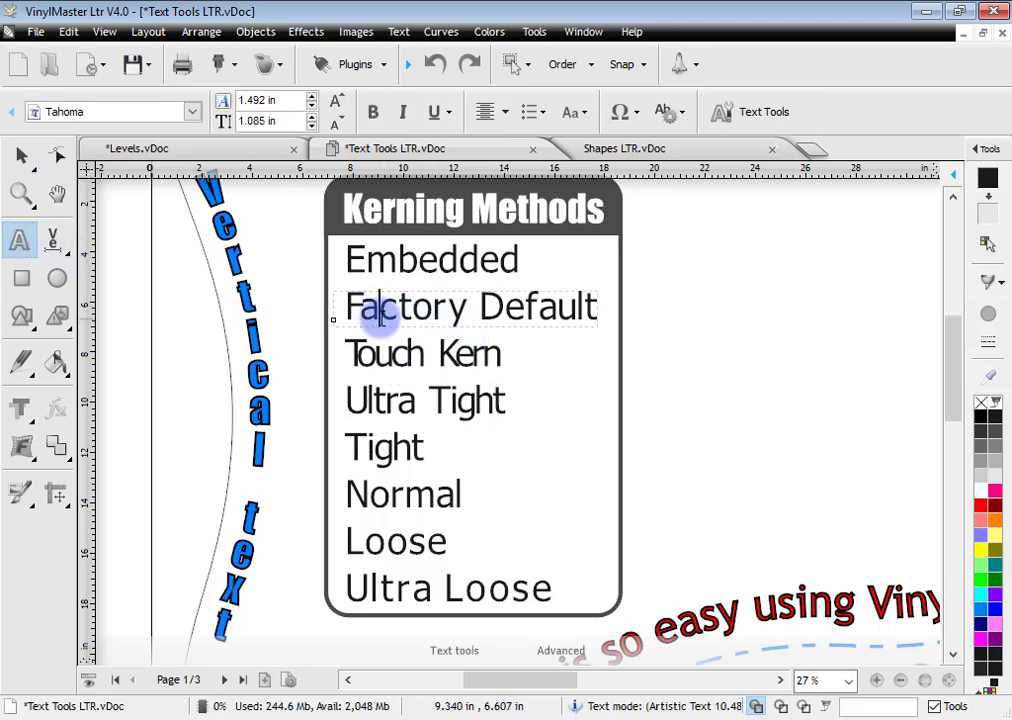
pyautogui.click(400, 33)
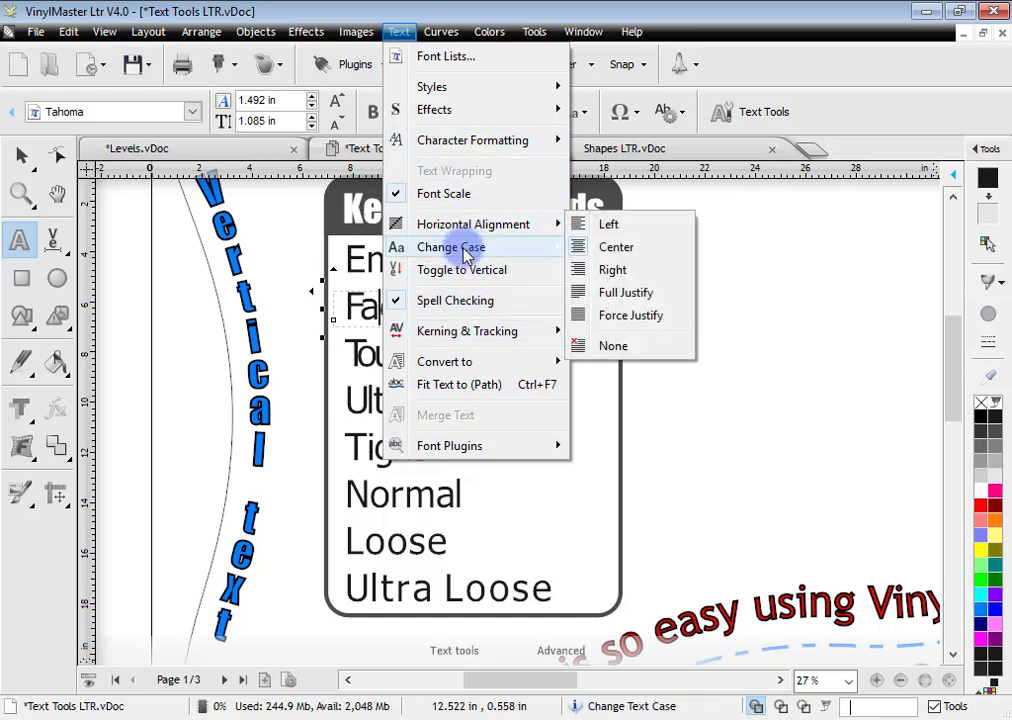
pyautogui.moveTo(489, 343)
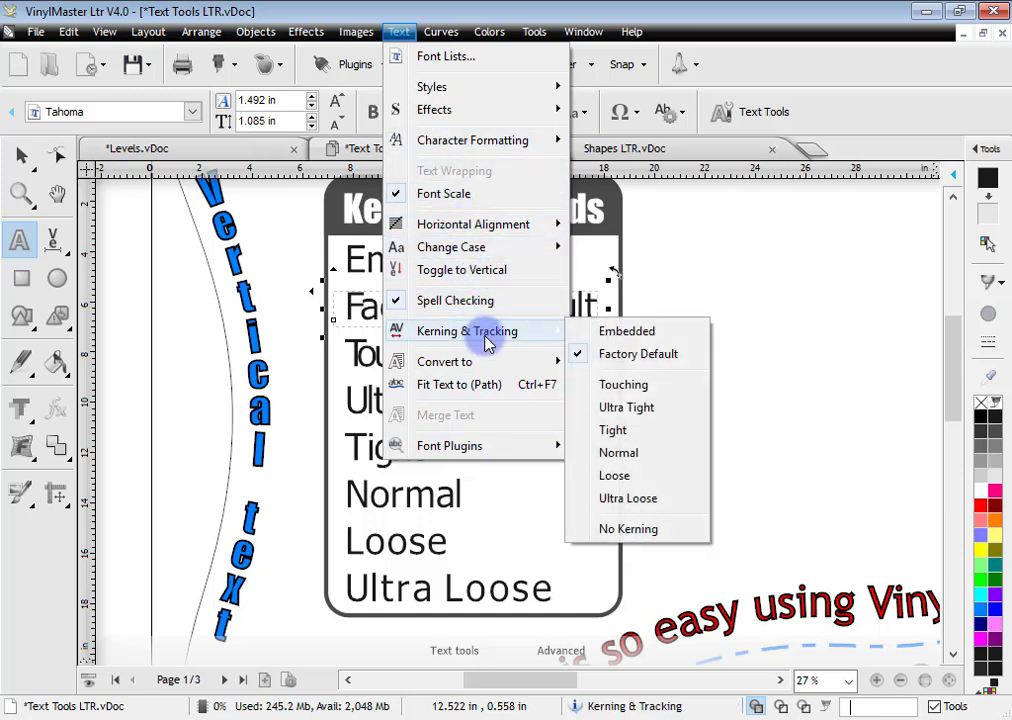
pyautogui.click(628, 500)
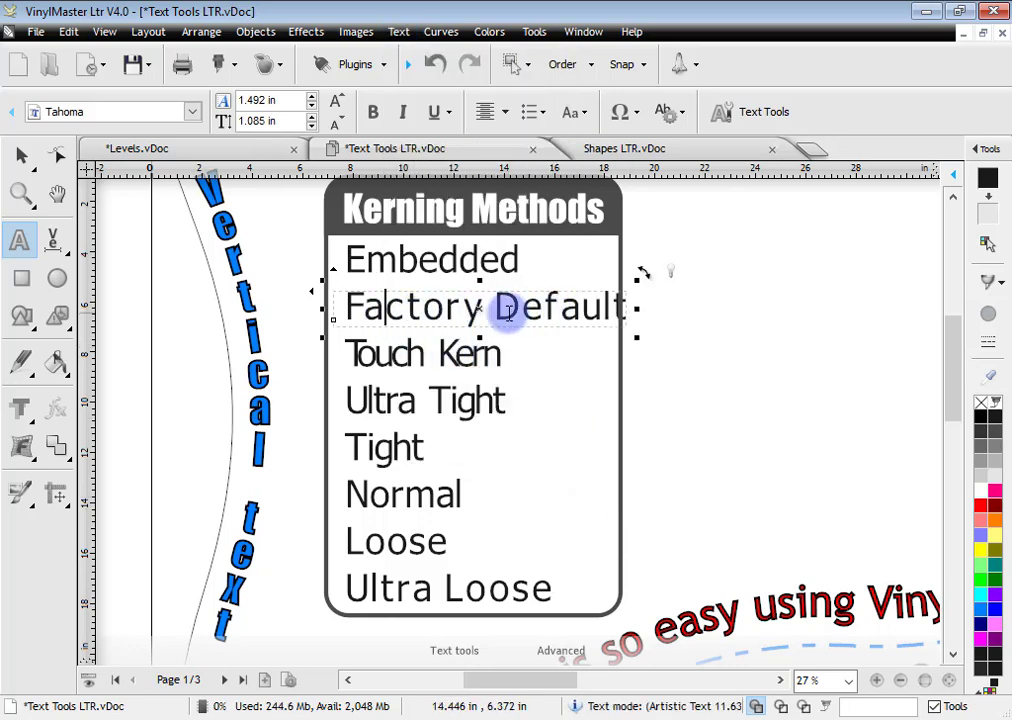
# Select the red text-on-path sentence starting from 'Applying'.
pyautogui.moveTo(955, 350); pyautogui.dragTo(935, 400)
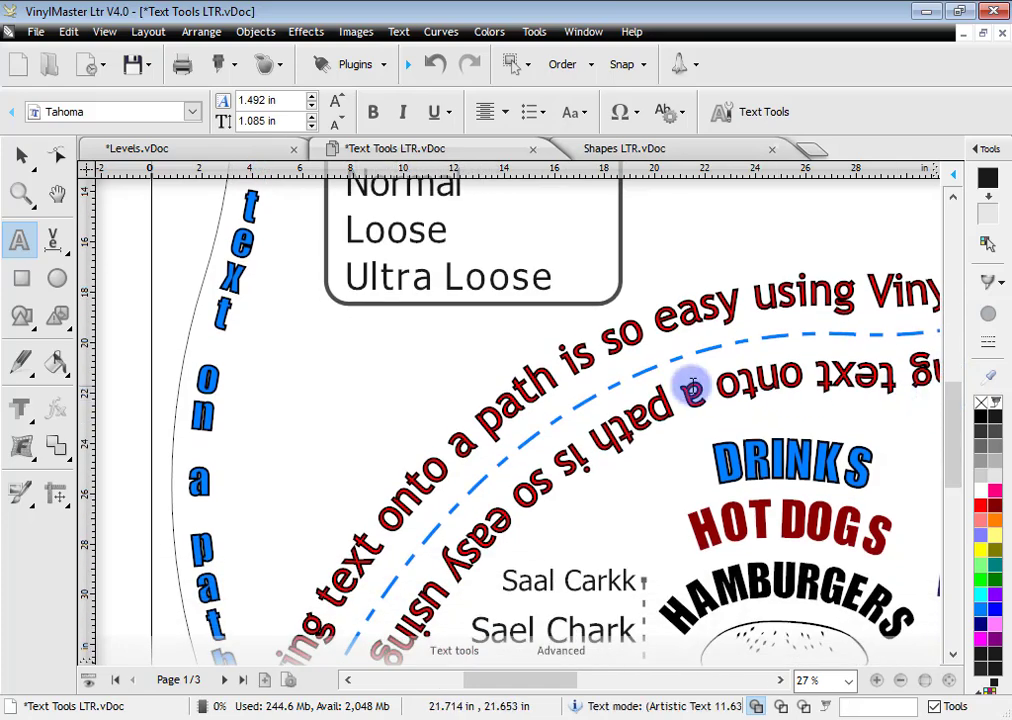
pyautogui.click(680, 375)
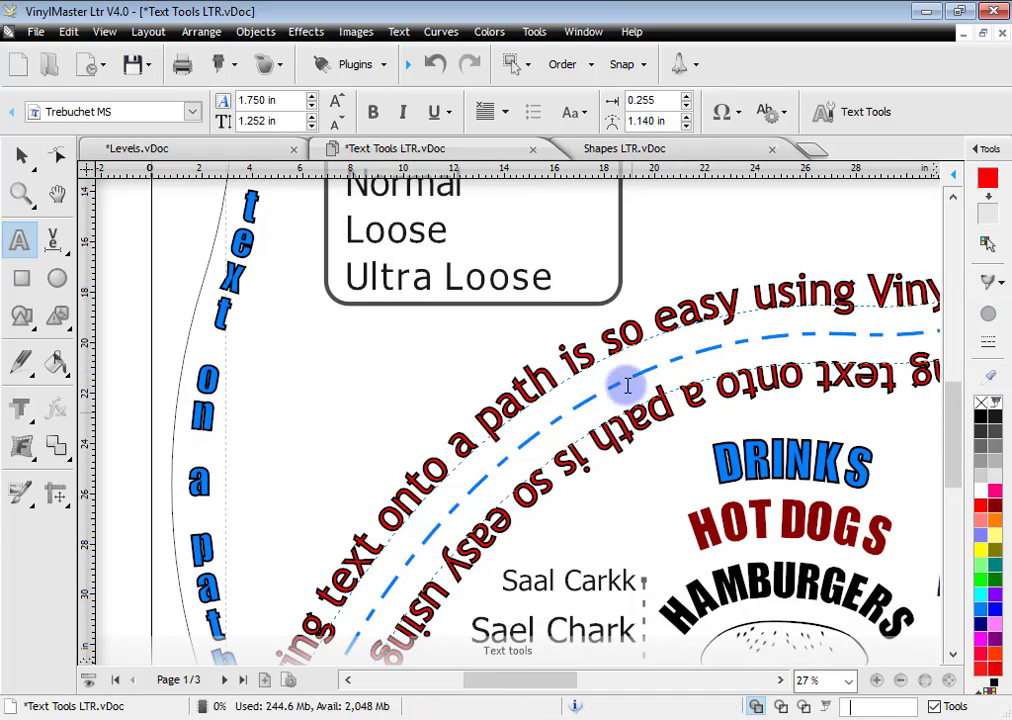
pyautogui.moveTo(614, 357)
pyautogui.mouseDown()
pyautogui.moveTo(592, 316)
pyautogui.moveTo(608, 343)
pyautogui.moveTo(605, 372)
pyautogui.mouseUp()
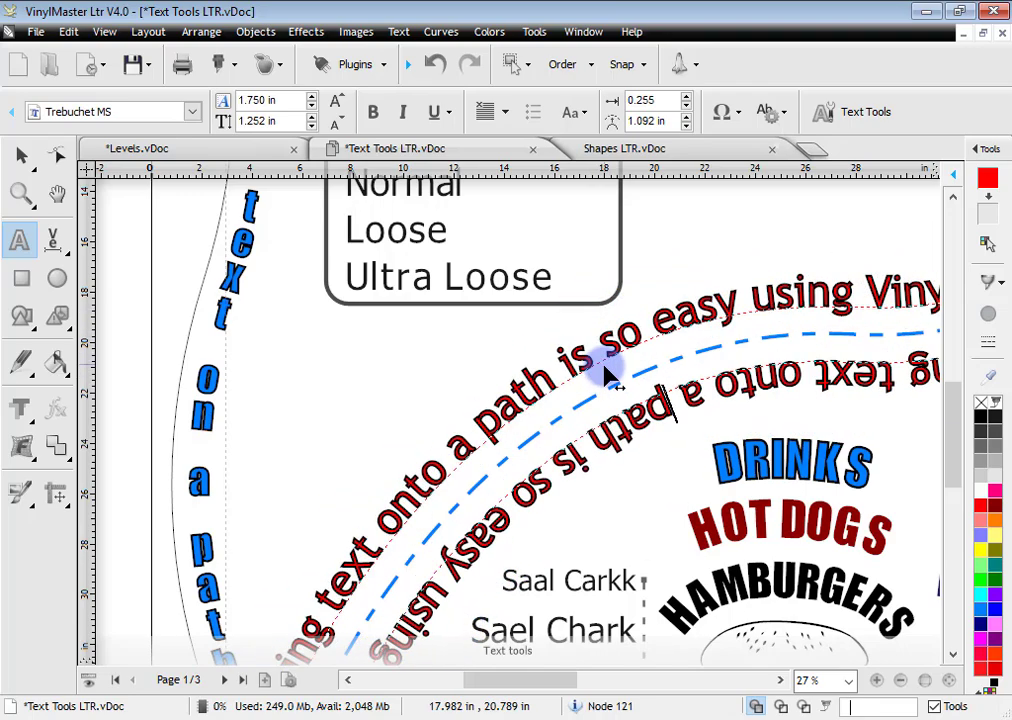
pyautogui.scroll(-2, 590, 395)
pyautogui.moveTo(373, 598); pyautogui.dragTo(855, 292)
# Pick a new font from the font list for the selected red path text.
pyautogui.click(193, 111)
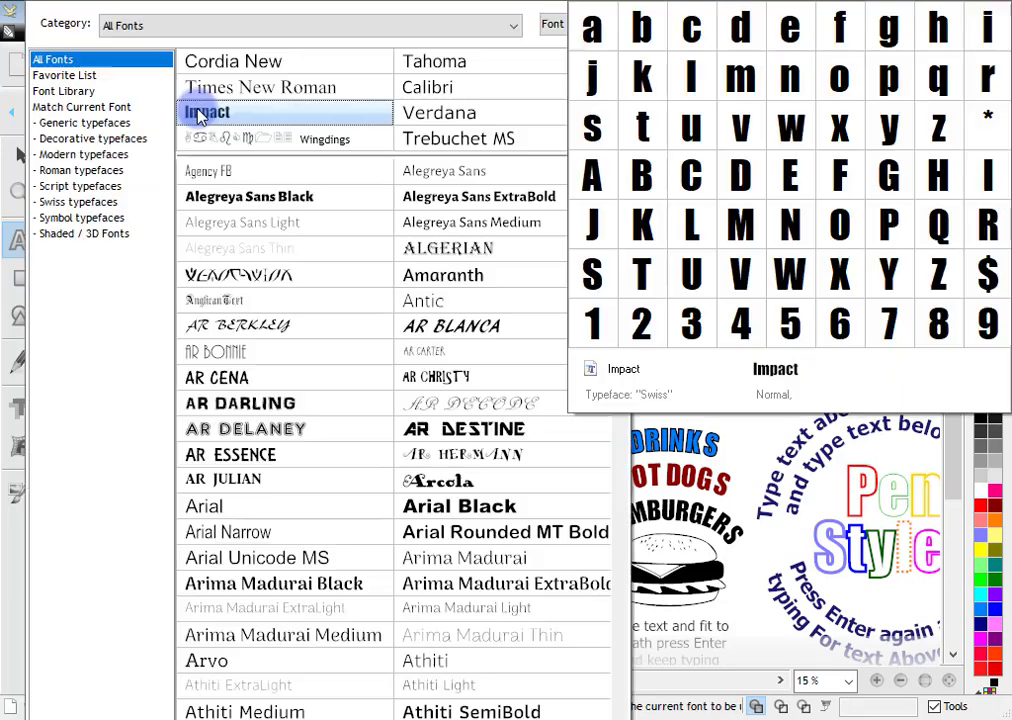
pyautogui.click(282, 377)
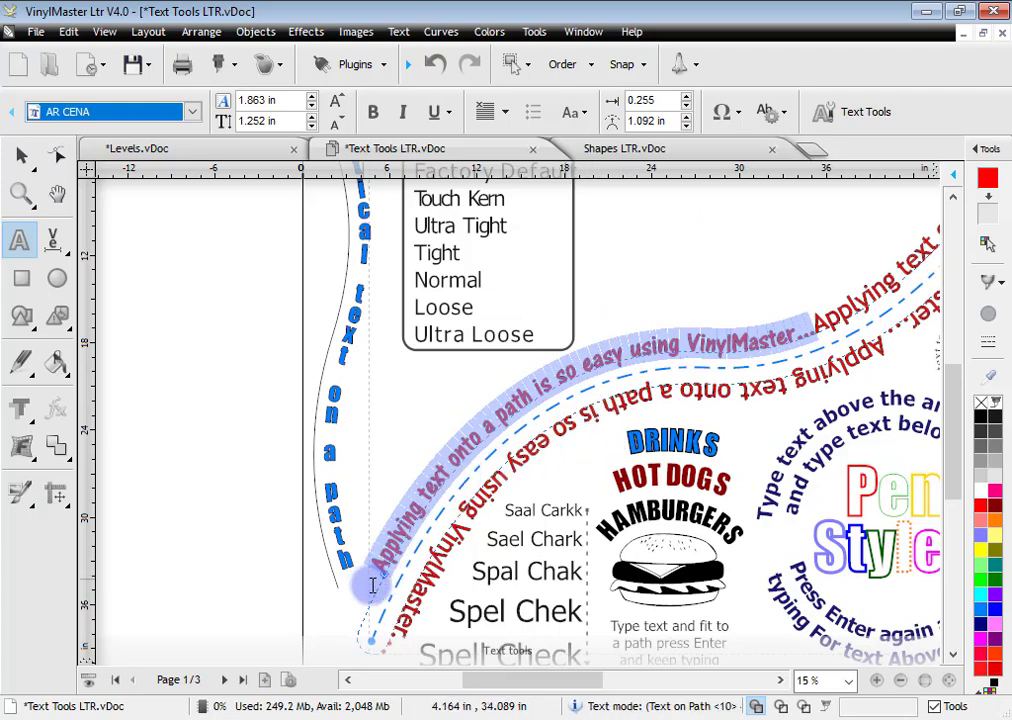
pyautogui.click(222, 541)
# Slide the red path text further along its dashed curve and zoom in on the Pen Styles circle.
pyautogui.moveTo(371, 579); pyautogui.dragTo(390, 575)
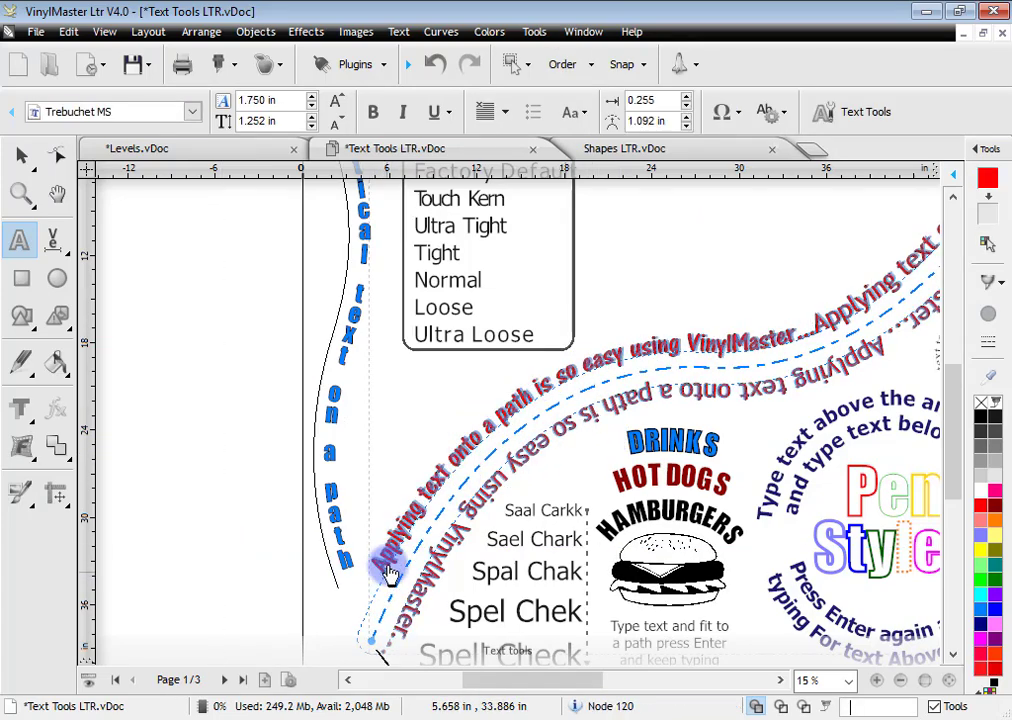
pyautogui.moveTo(424, 525); pyautogui.dragTo(692, 350)
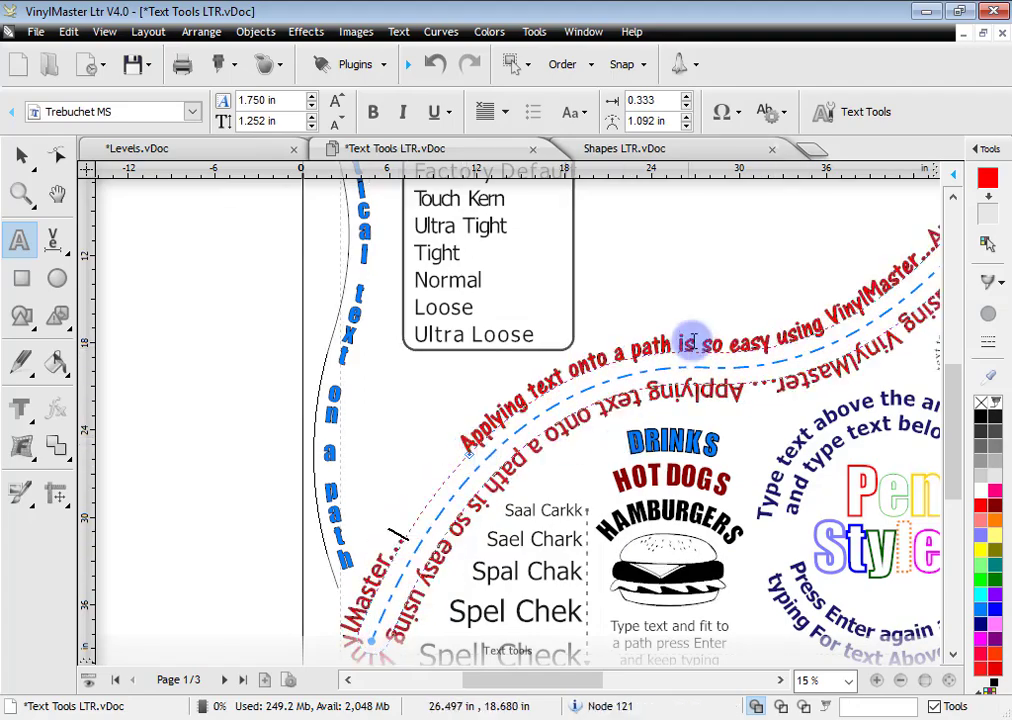
pyautogui.scroll(-1, 812, 410)
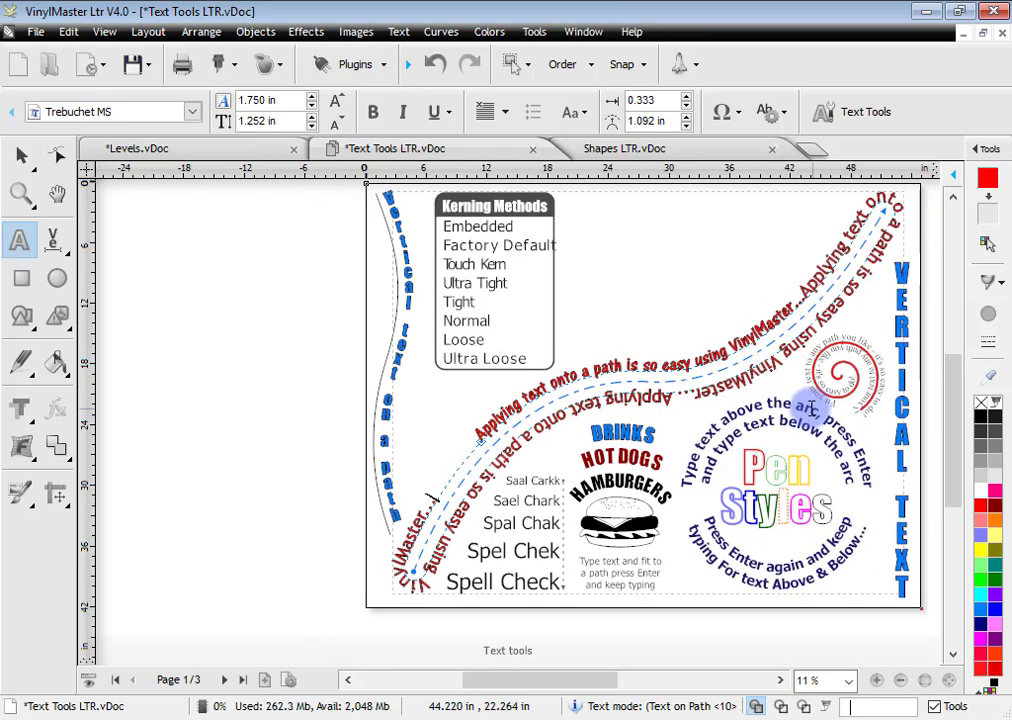
pyautogui.click(21, 193)
pyautogui.moveTo(671, 382); pyautogui.dragTo(912, 614)
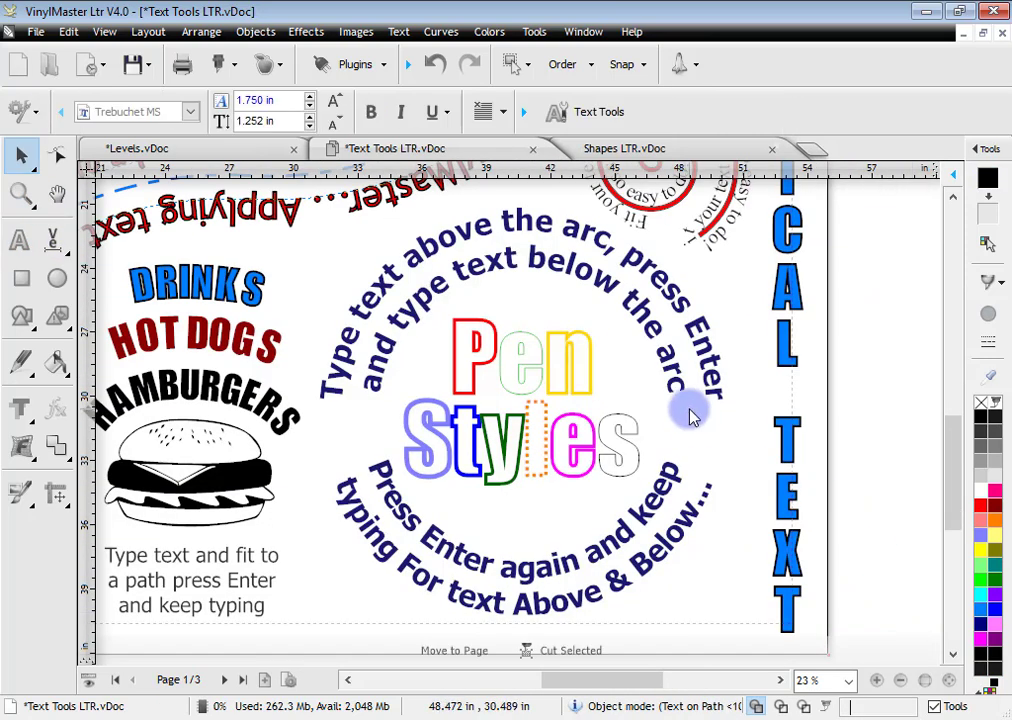
# Change the word 'and' in the circular arc text to the Algerian font.
pyautogui.click(19, 238)
pyautogui.click(540, 260)
pyautogui.moveTo(376, 360); pyautogui.dragTo(677, 387)
pyautogui.click(192, 111)
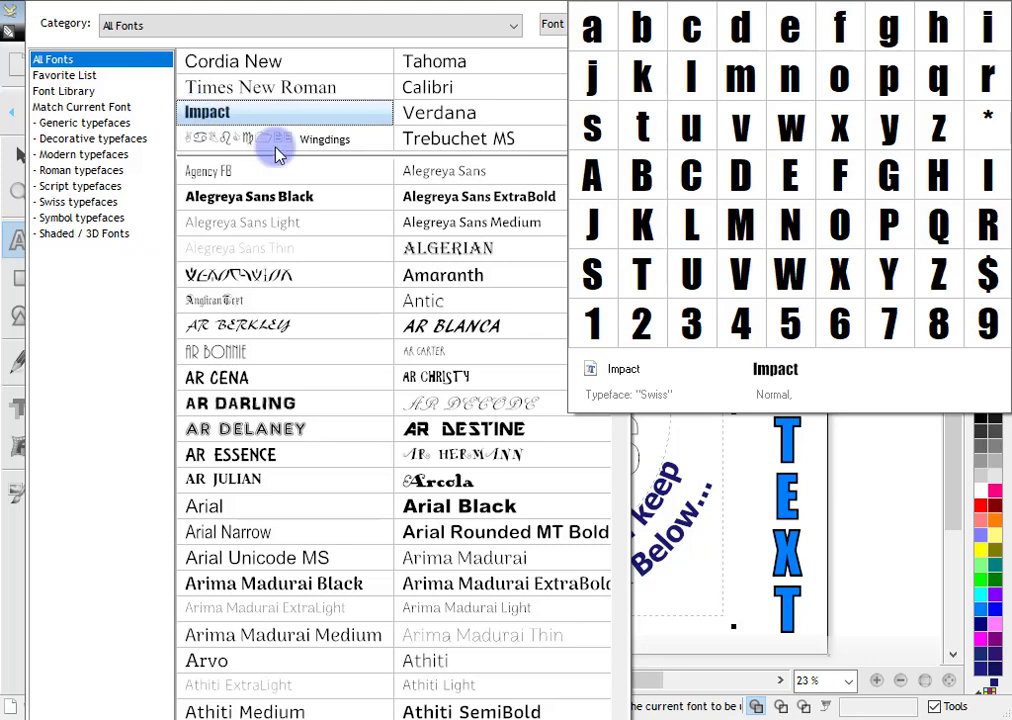
pyautogui.click(434, 255)
pyautogui.click(652, 305)
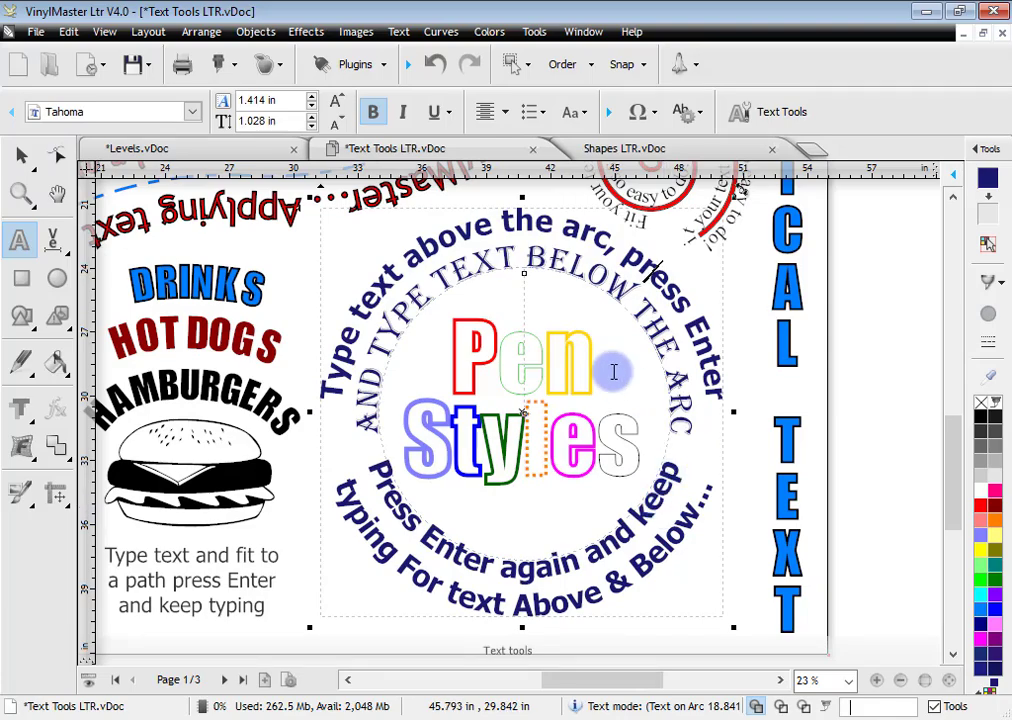
# Transform the arc text around Pen Styles and select the HAMBURGERS, Spel Chek and Spal Chak texts.
pyautogui.moveTo(524, 284); pyautogui.dragTo(474, 271)
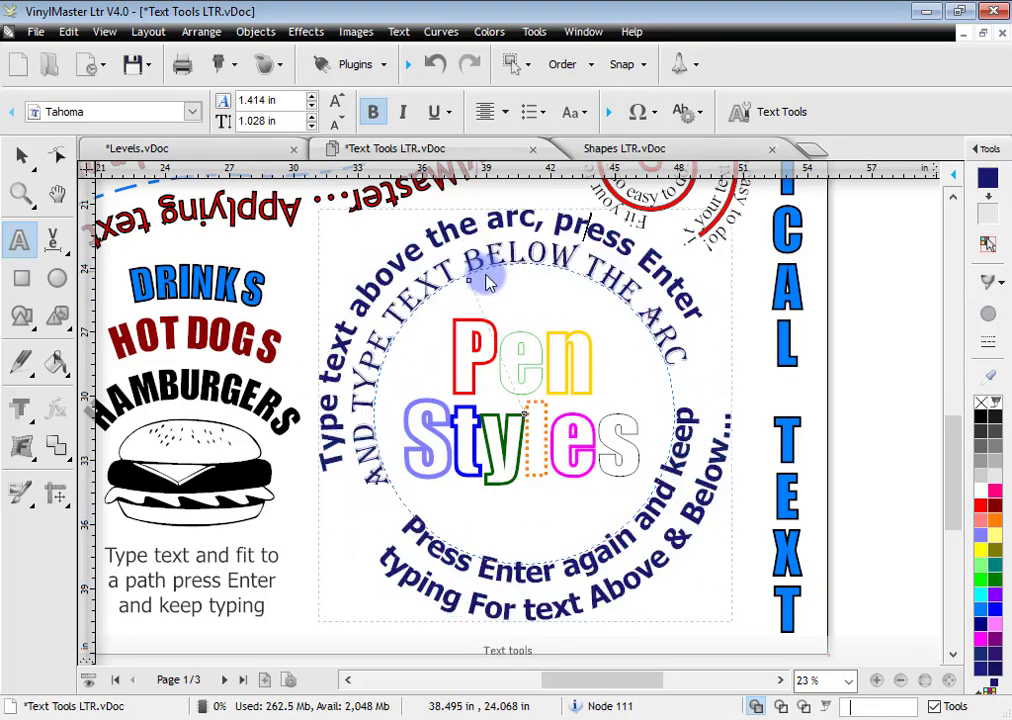
pyautogui.moveTo(614, 678); pyautogui.dragTo(577, 679)
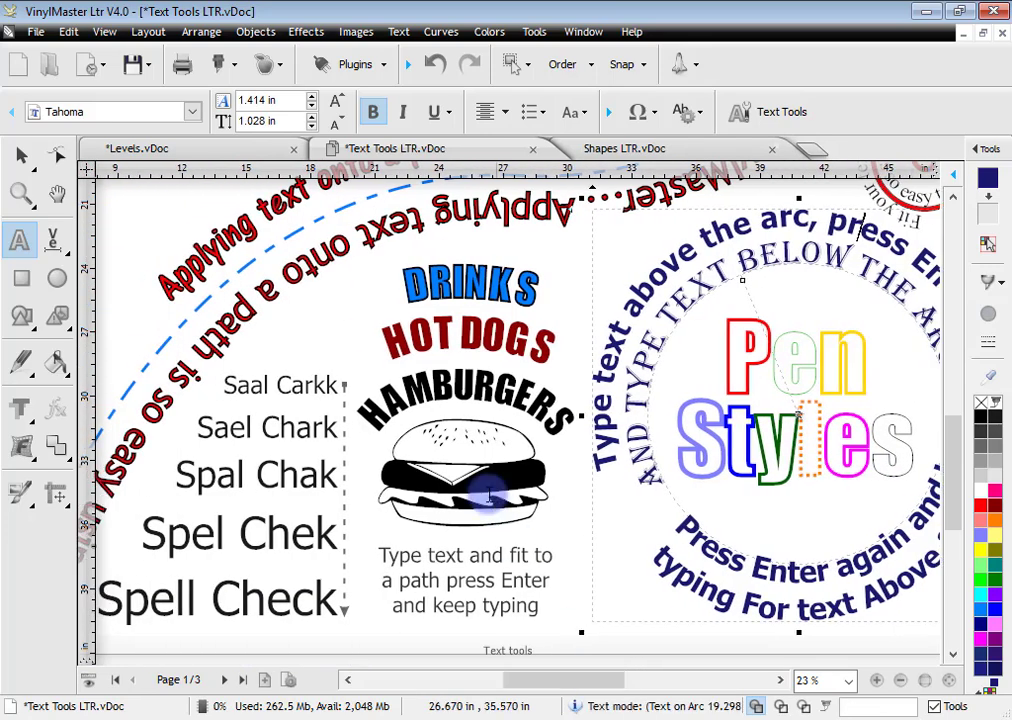
pyautogui.click(508, 406)
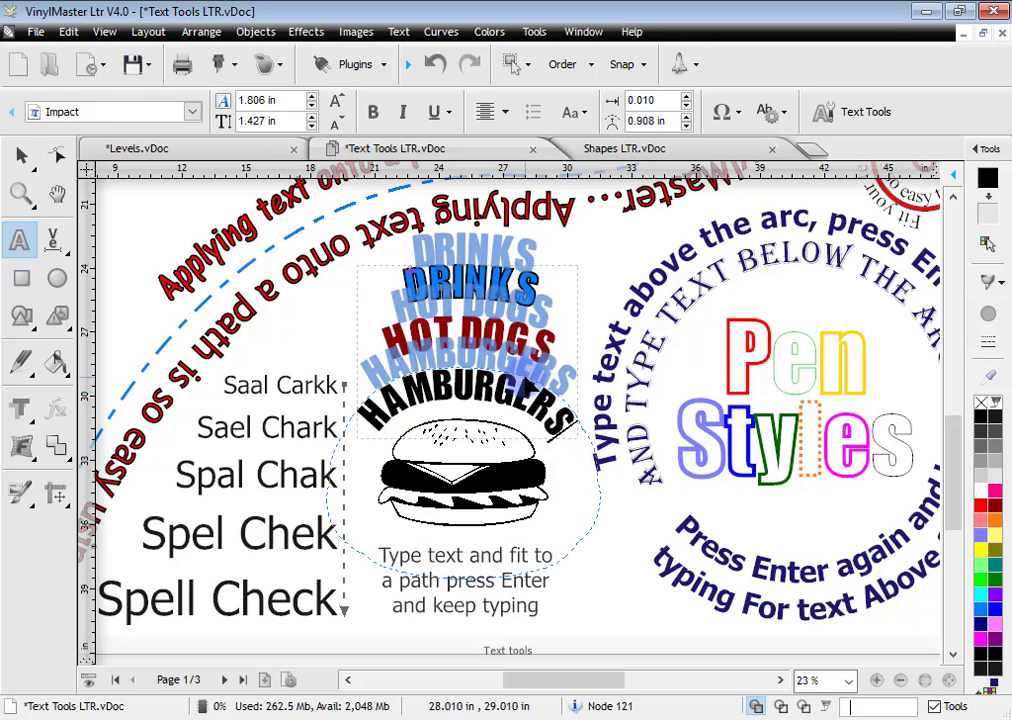
pyautogui.moveTo(591, 684); pyautogui.dragTo(569, 683)
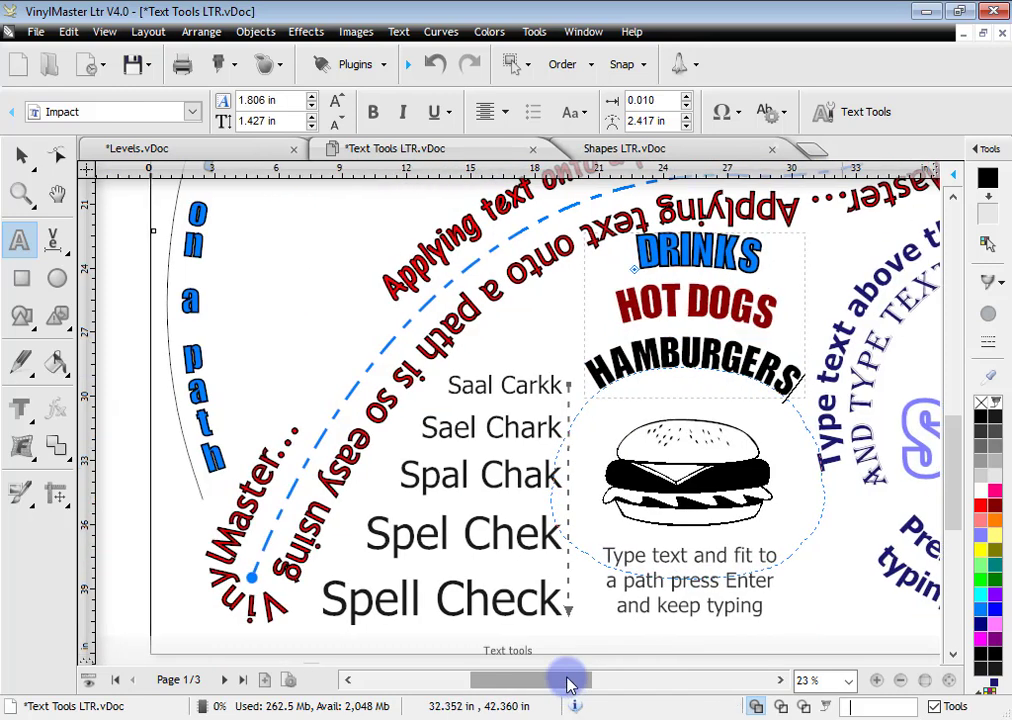
pyautogui.click(464, 535)
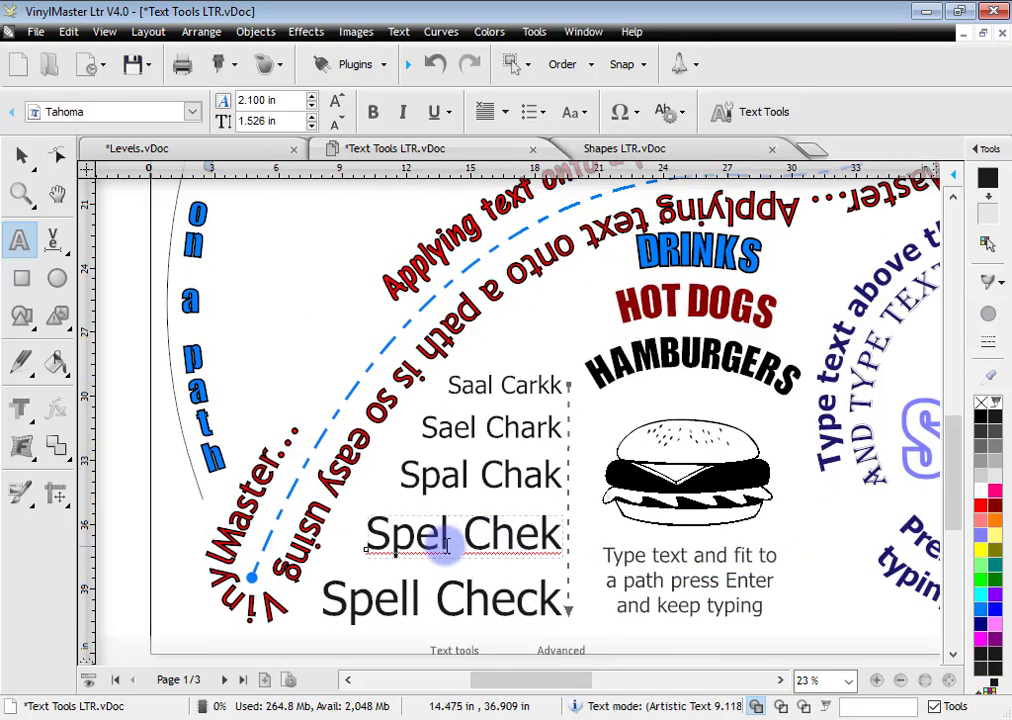
pyautogui.click(512, 478)
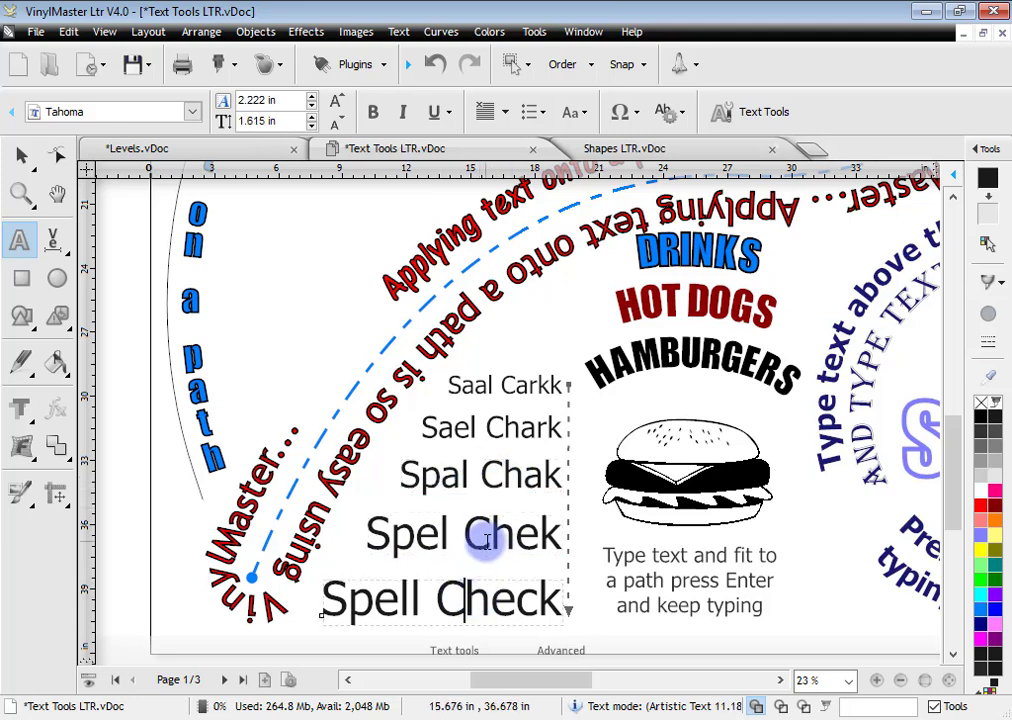
# Slide the blue vertical path text further down its curve.
pyautogui.click(186, 300)
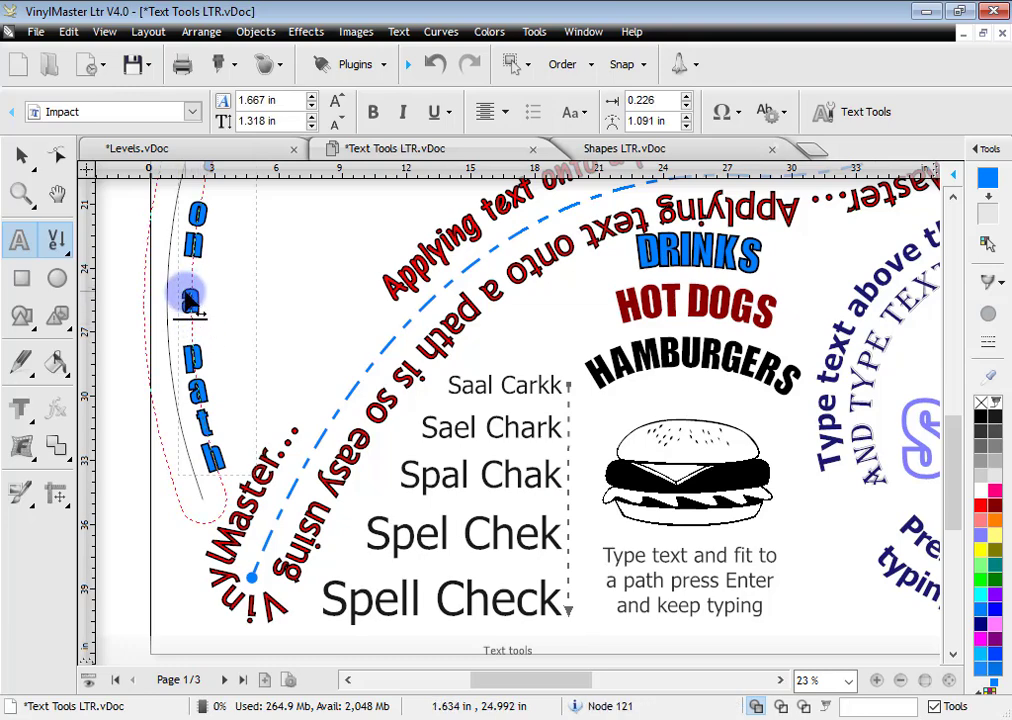
pyautogui.scroll(-1, 190, 300)
pyautogui.moveTo(958, 443); pyautogui.dragTo(549, 359)
pyautogui.click(293, 303)
pyautogui.moveTo(293, 300); pyautogui.dragTo(315, 299)
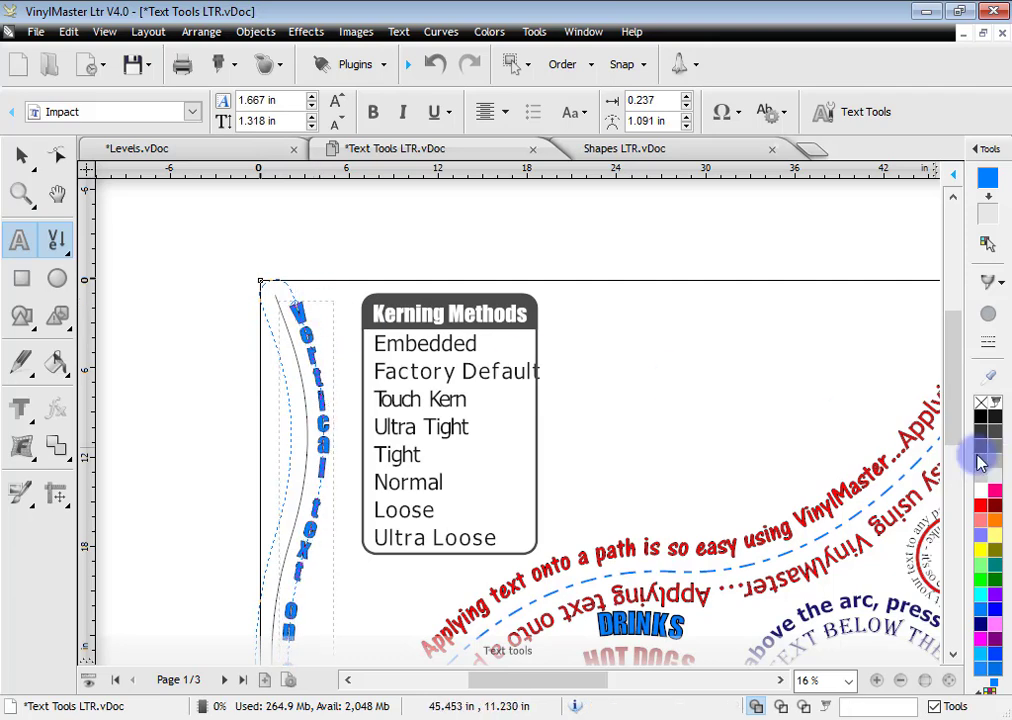
# Show the Fast Hints panel with the Adding and Editing Text tips.
pyautogui.scroll(-5, 955, 384)
pyautogui.scroll(-1, 739, 549)
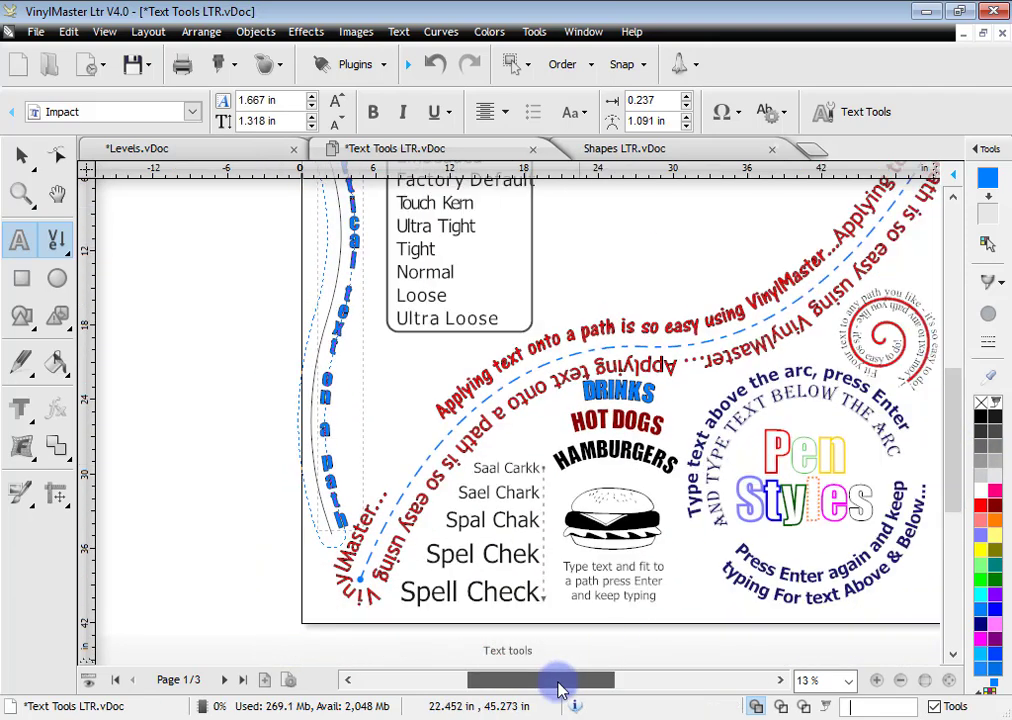
pyautogui.moveTo(560, 688); pyautogui.dragTo(594, 680)
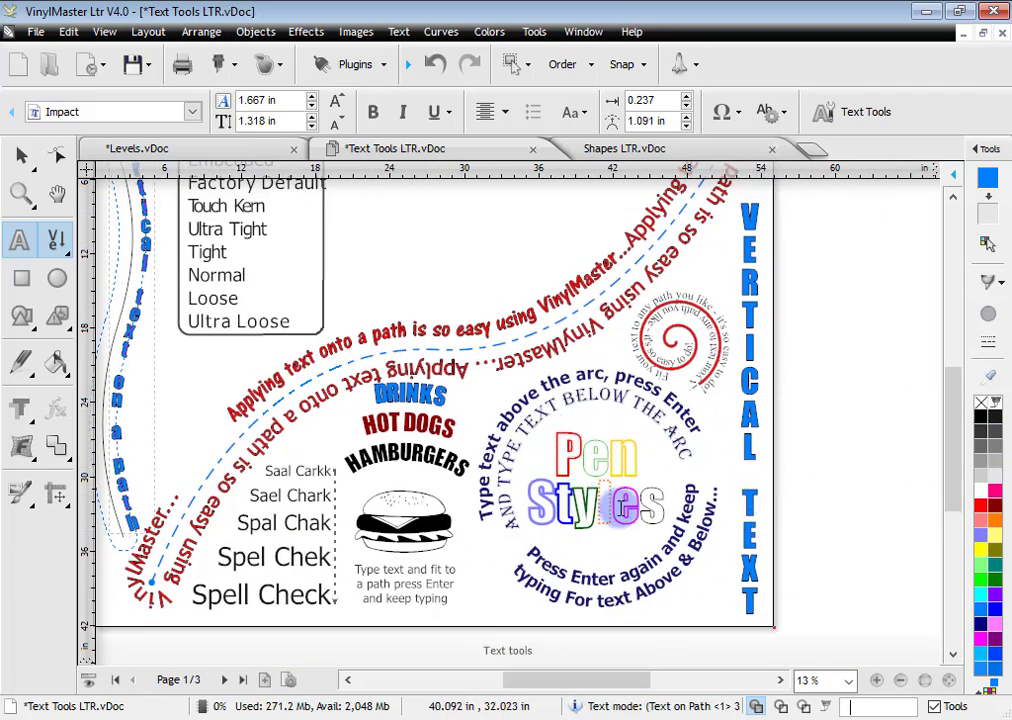
pyautogui.click(985, 149)
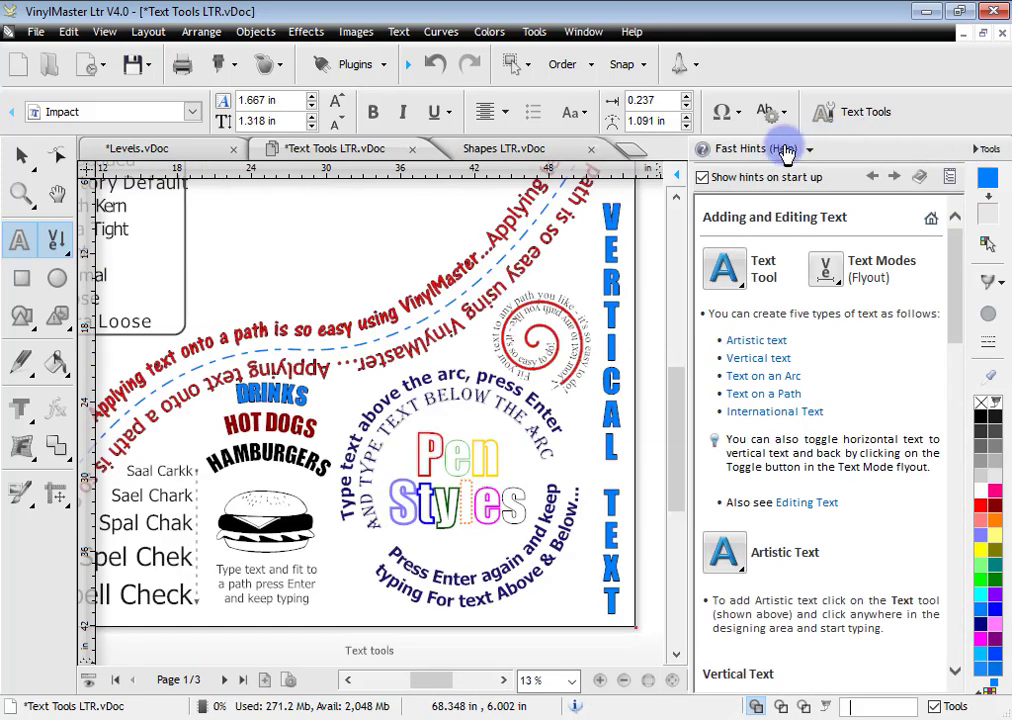
# Show the Pen settings under Color, Fills and Pen Tools and select the P of Pen Styles.
pyautogui.click(785, 150)
pyautogui.click(780, 198)
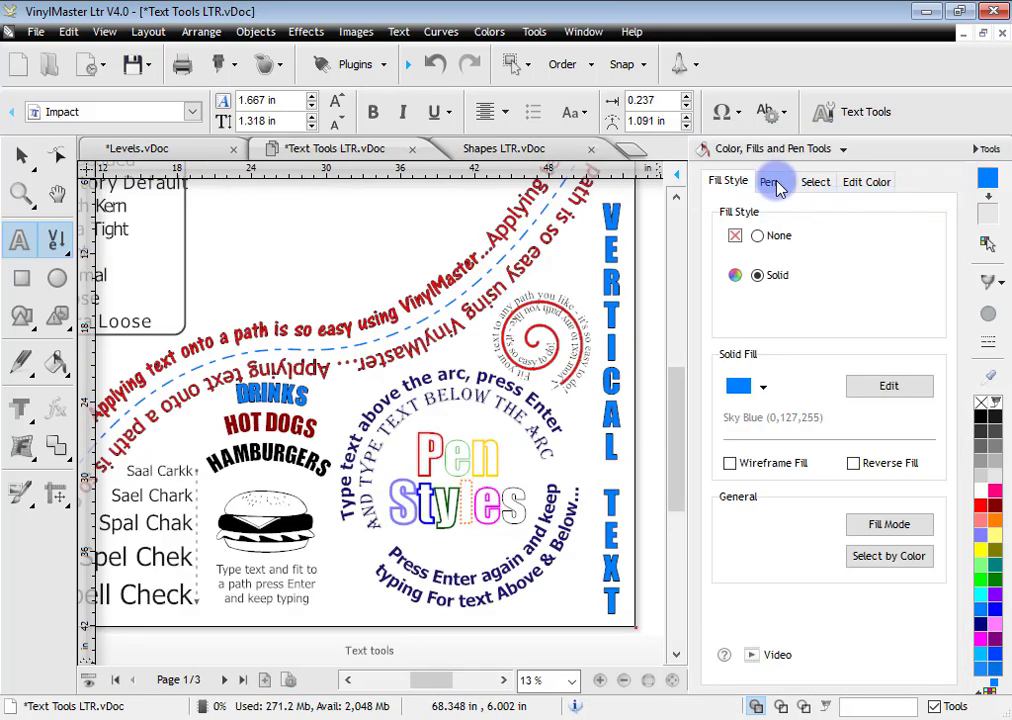
pyautogui.click(769, 182)
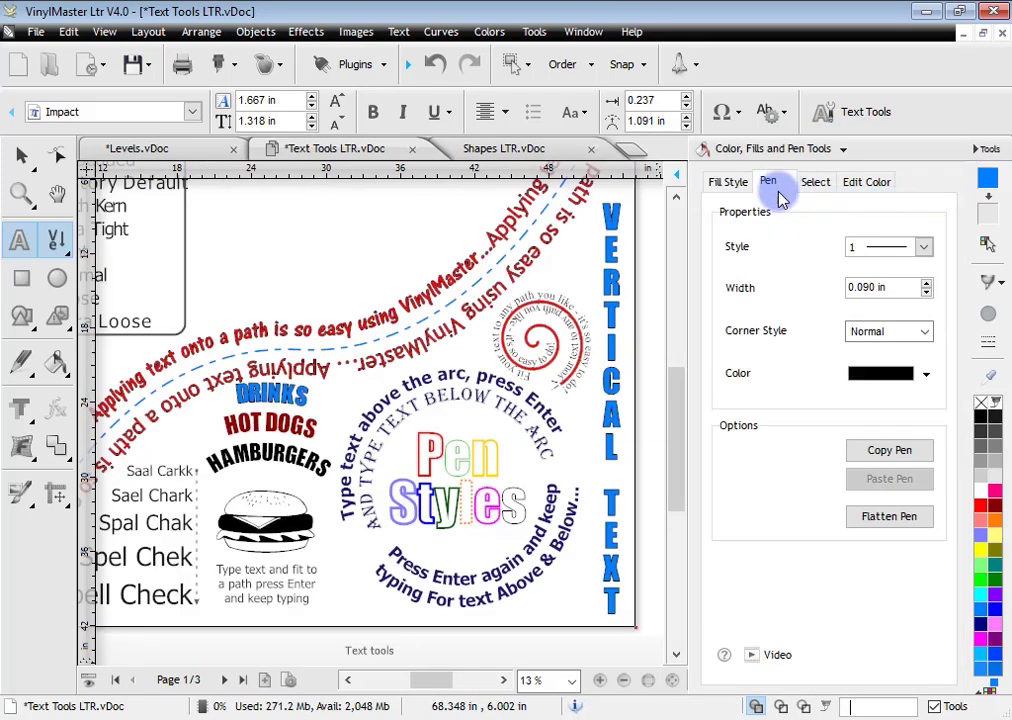
pyautogui.click(19, 193)
pyautogui.click(458, 432)
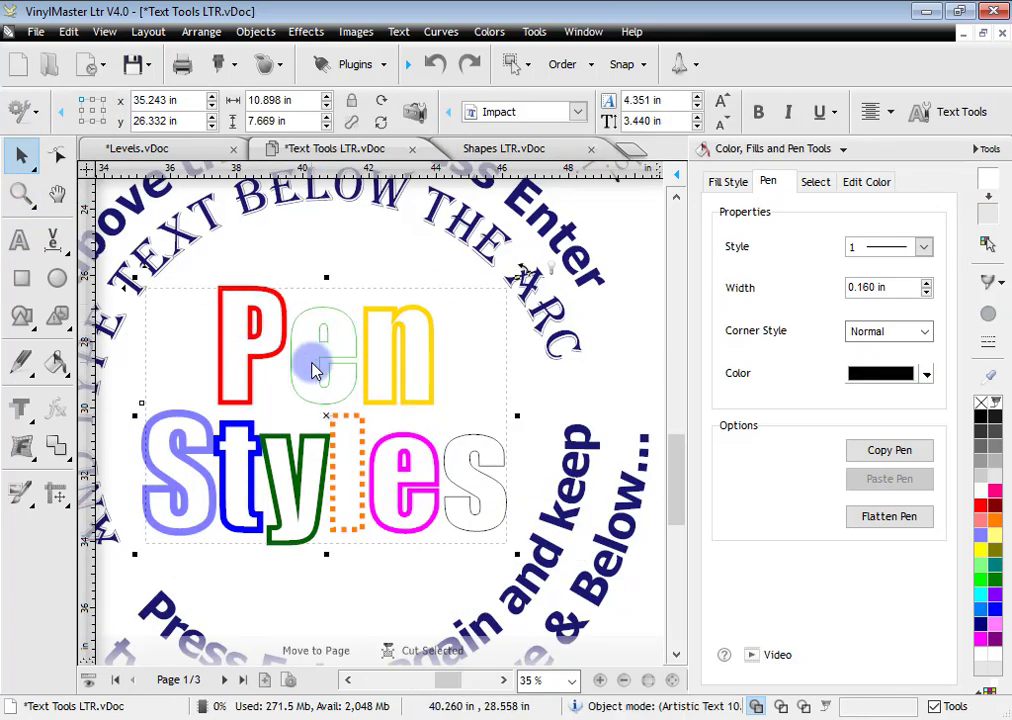
pyautogui.click(19, 240)
pyautogui.moveTo(222, 312); pyautogui.dragTo(271, 312)
# Give the P a cyan-blue dotted outline, style 2, 0.174 in wide, with Normal corners.
pyautogui.click(883, 376)
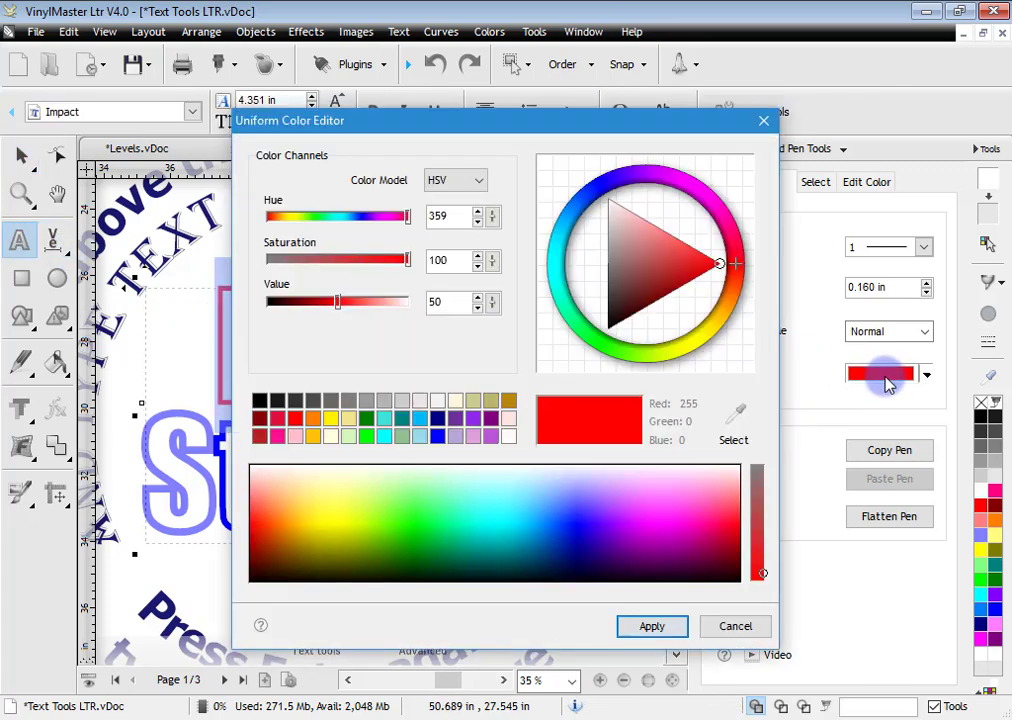
pyautogui.click(429, 428)
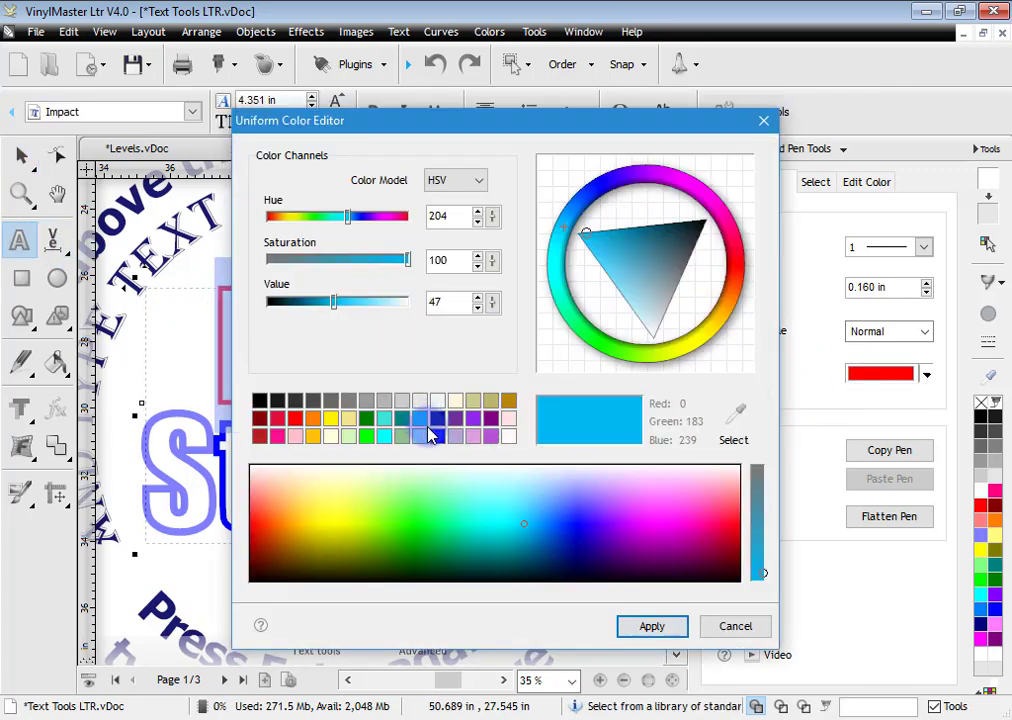
pyautogui.click(652, 627)
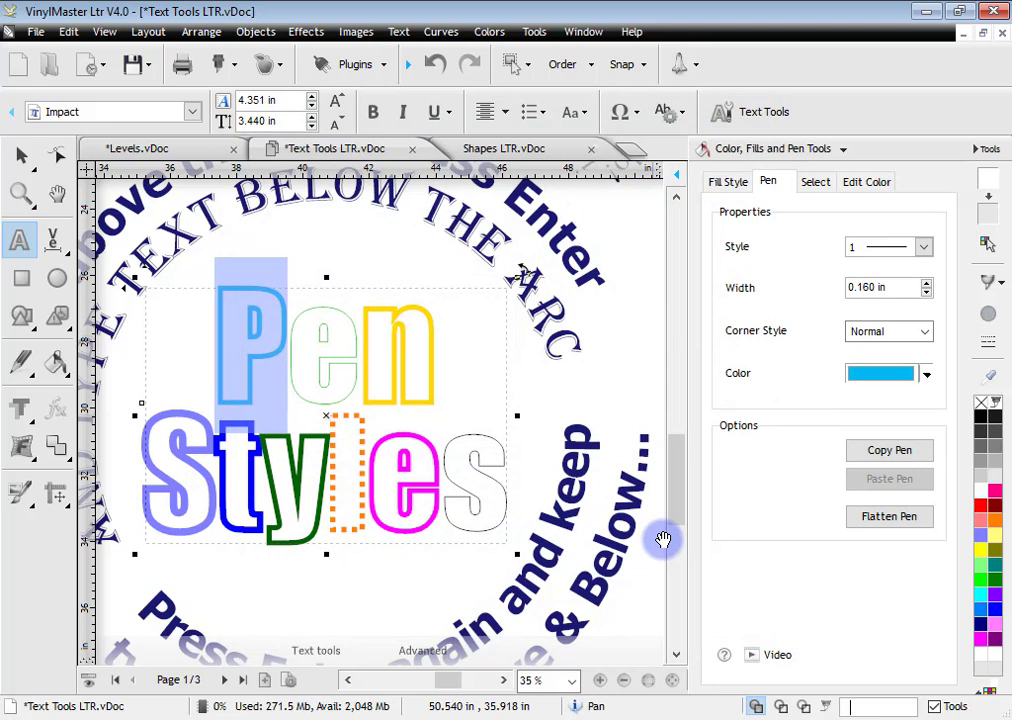
pyautogui.click(924, 247)
pyautogui.click(919, 291)
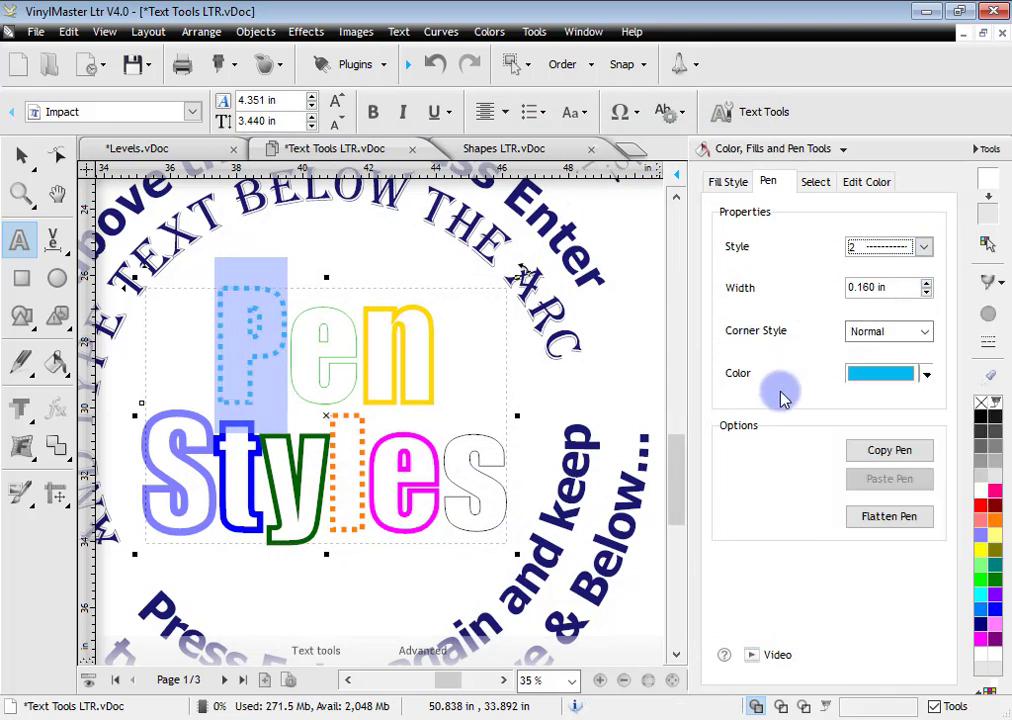
pyautogui.click(925, 284)
pyautogui.click(926, 294)
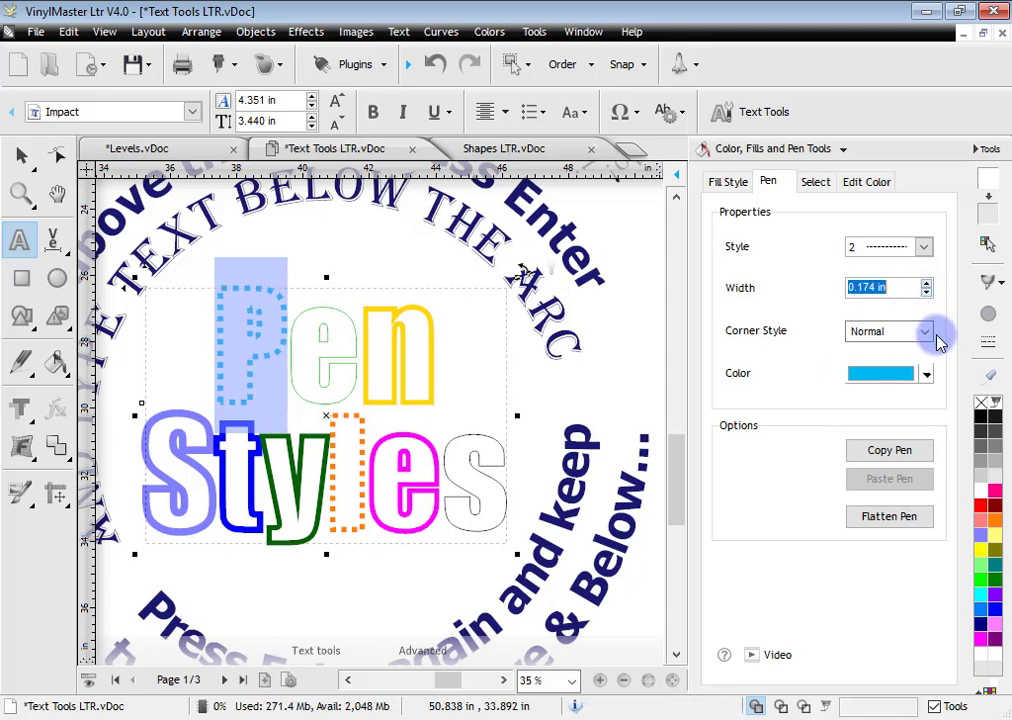
pyautogui.click(925, 332)
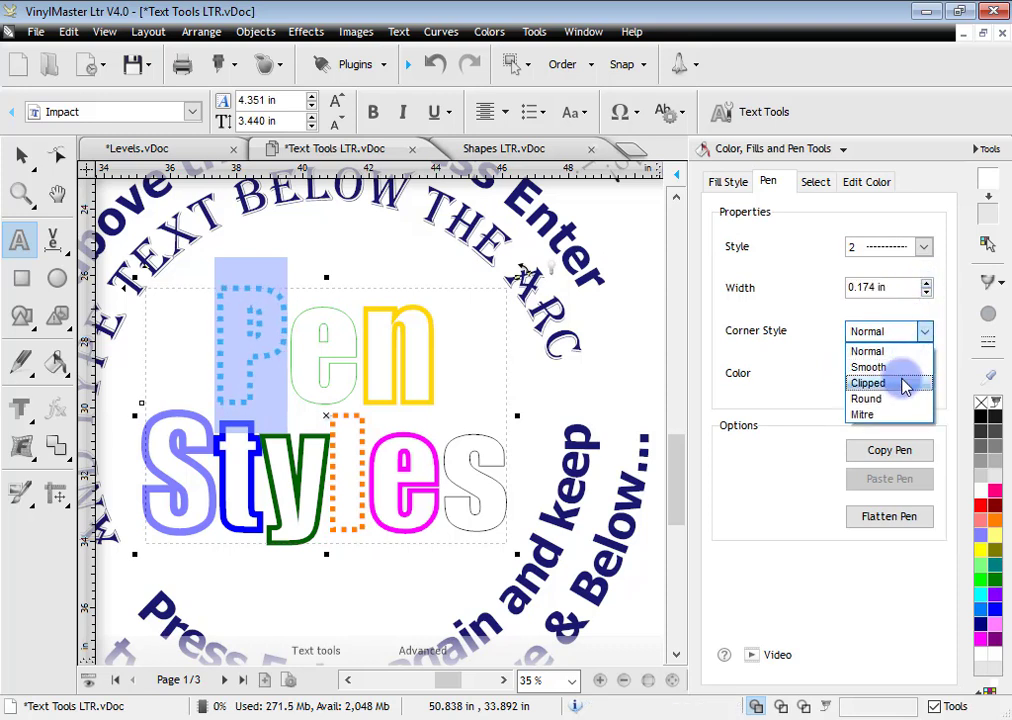
pyautogui.click(781, 423)
# Compare the outlines of the other letters, flatten the P's outline, and show Shapes LTR.
pyautogui.click(252, 450)
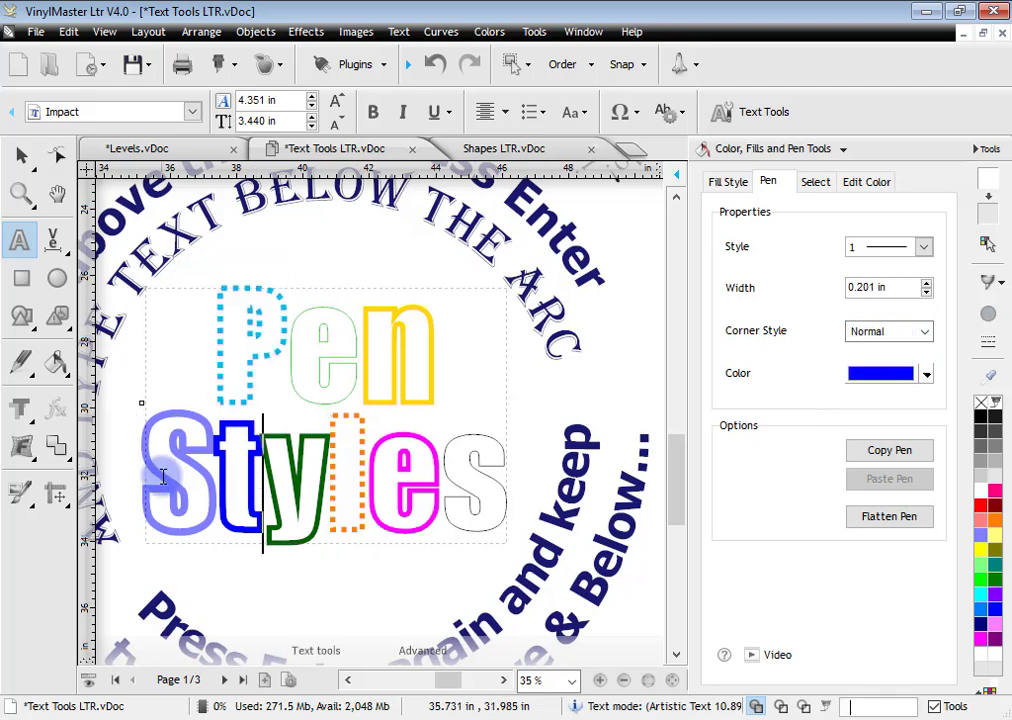
pyautogui.click(427, 452)
pyautogui.click(375, 370)
pyautogui.press('Left')
pyautogui.click(880, 516)
pyautogui.click(285, 372)
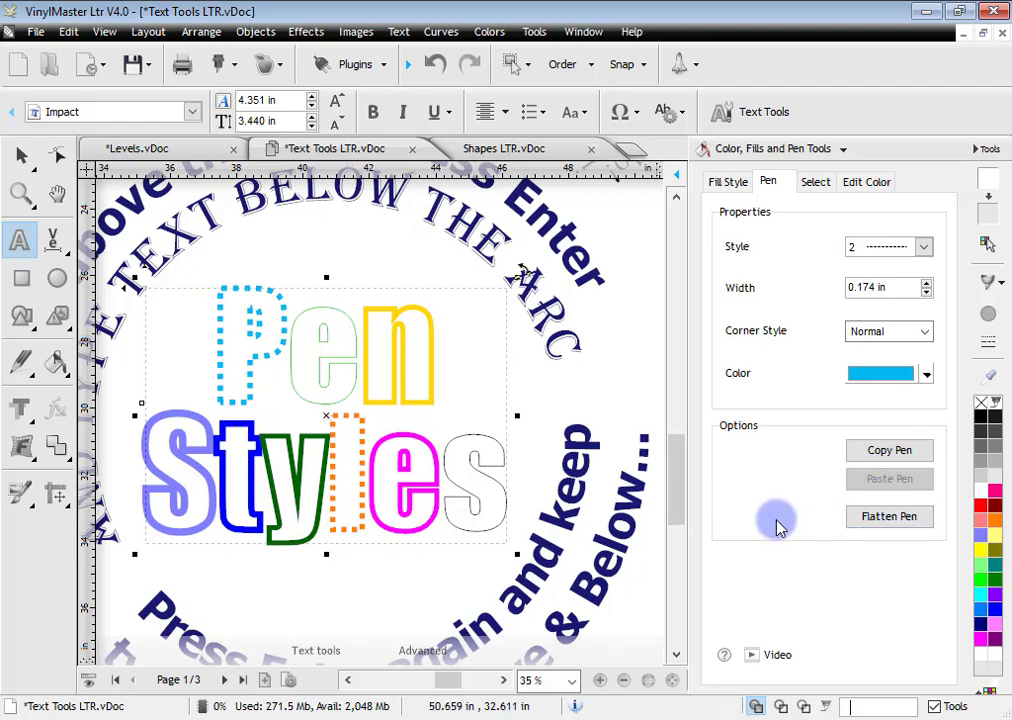
pyautogui.click(530, 152)
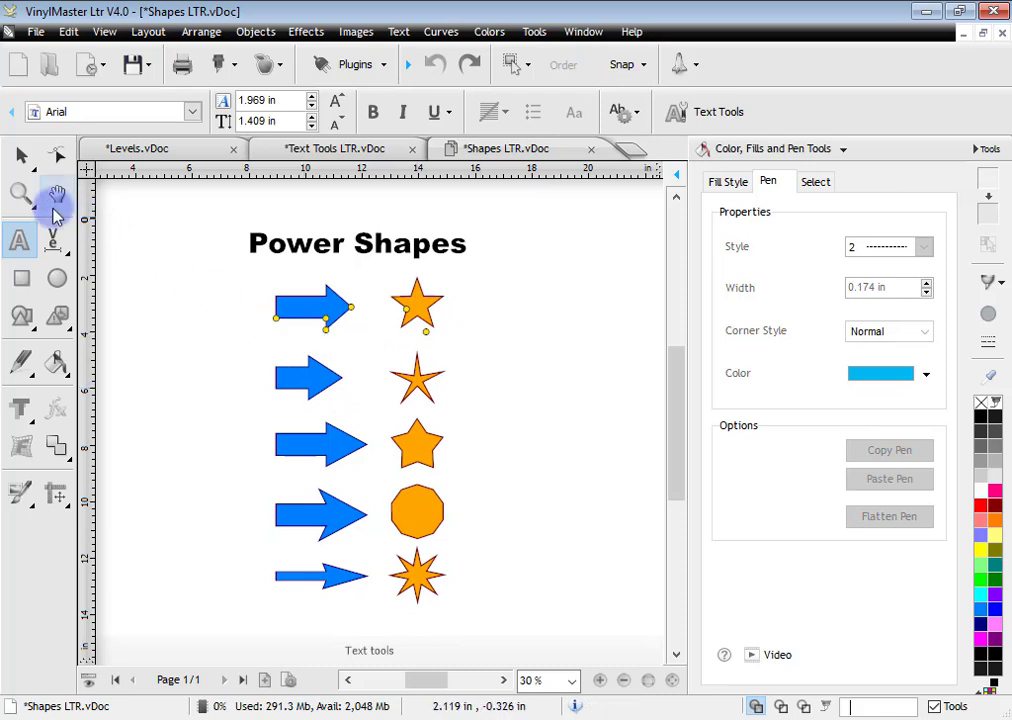
# Lengthen the middle blue arrow and make its arrowhead taller by dragging its nodes.
pyautogui.click(20, 193)
pyautogui.moveTo(241, 325); pyautogui.dragTo(455, 436)
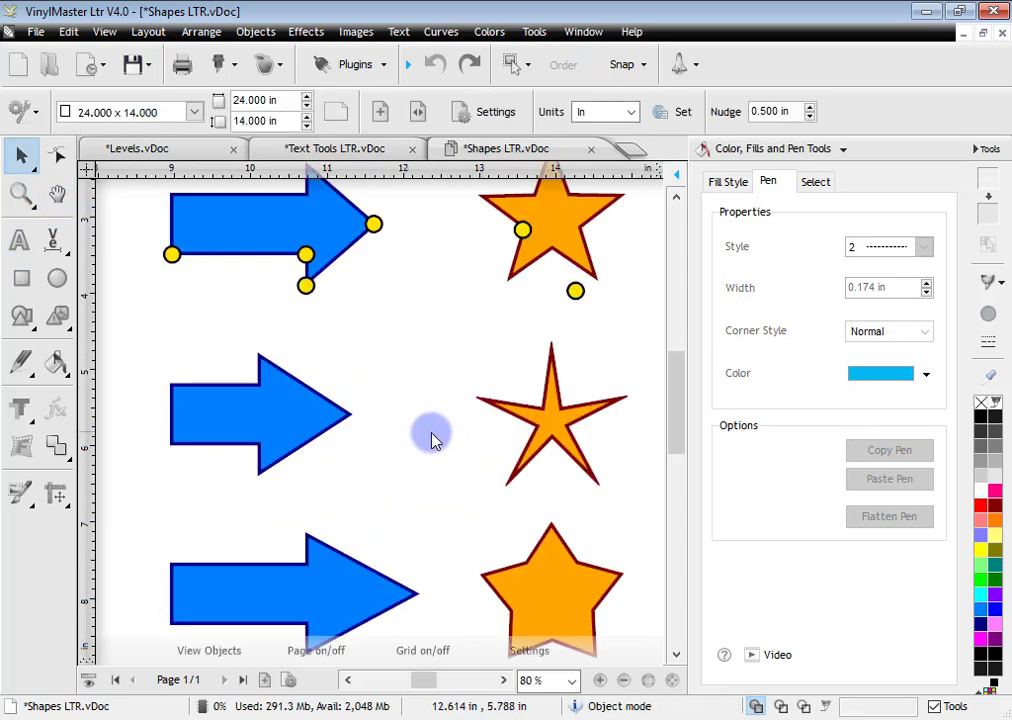
pyautogui.click(60, 165)
pyautogui.click(274, 380)
pyautogui.click(352, 412)
pyautogui.click(260, 468)
pyautogui.moveTo(347, 421); pyautogui.dragTo(405, 416)
pyautogui.moveTo(260, 484); pyautogui.dragTo(236, 484)
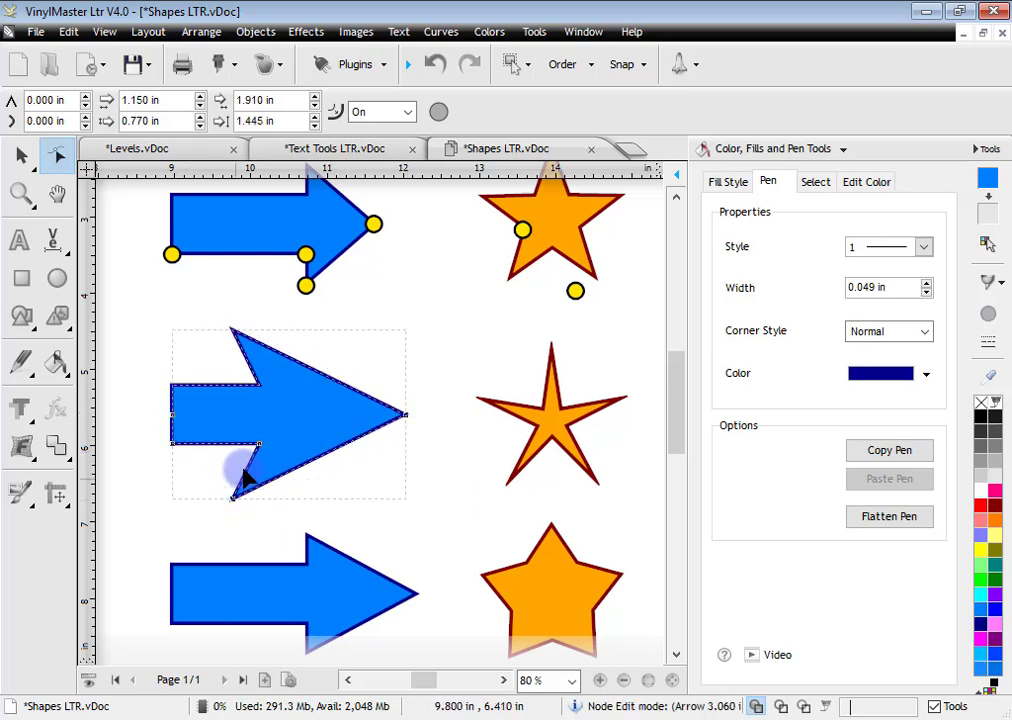
pyautogui.moveTo(288, 456); pyautogui.dragTo(290, 456)
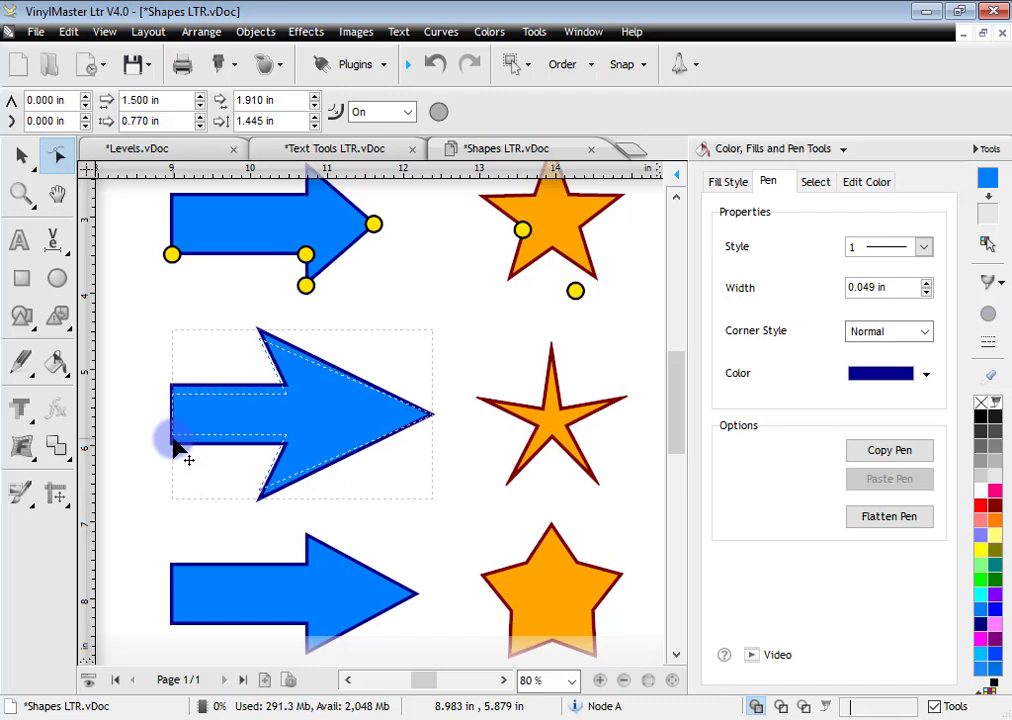
# Set the middle star to 9 points, 47.2% sharpness and 0.150/0.175 in corner radii.
pyautogui.click(538, 414)
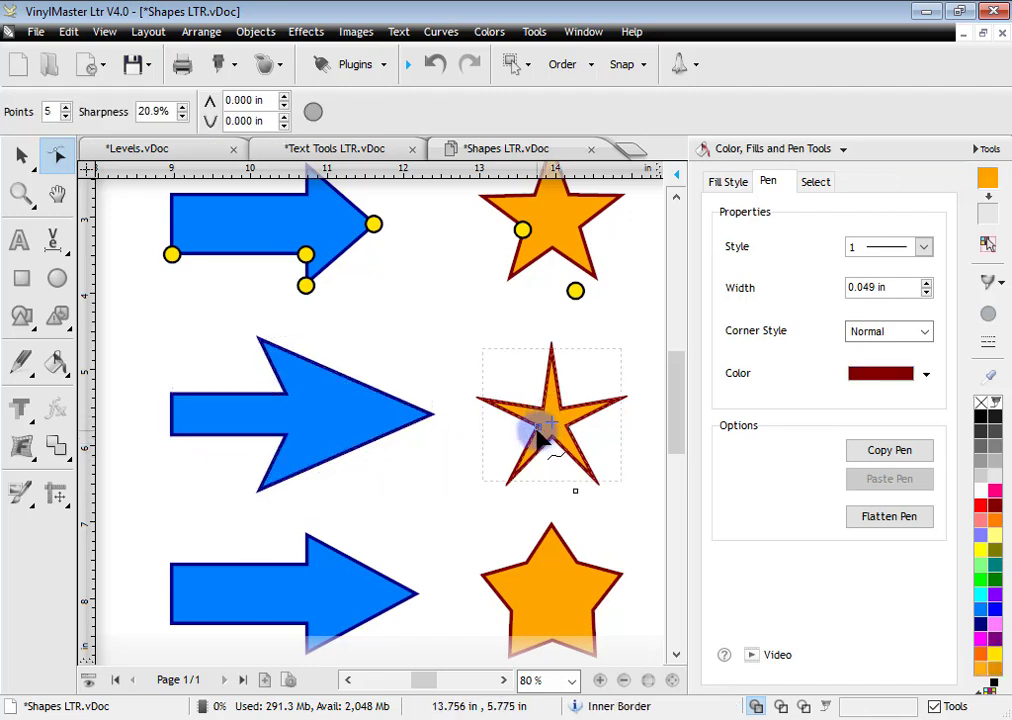
pyautogui.moveTo(516, 441); pyautogui.dragTo(527, 433)
pyautogui.click(65, 107)
pyautogui.click(65, 107)
pyautogui.click(65, 107)
pyautogui.click(65, 107)
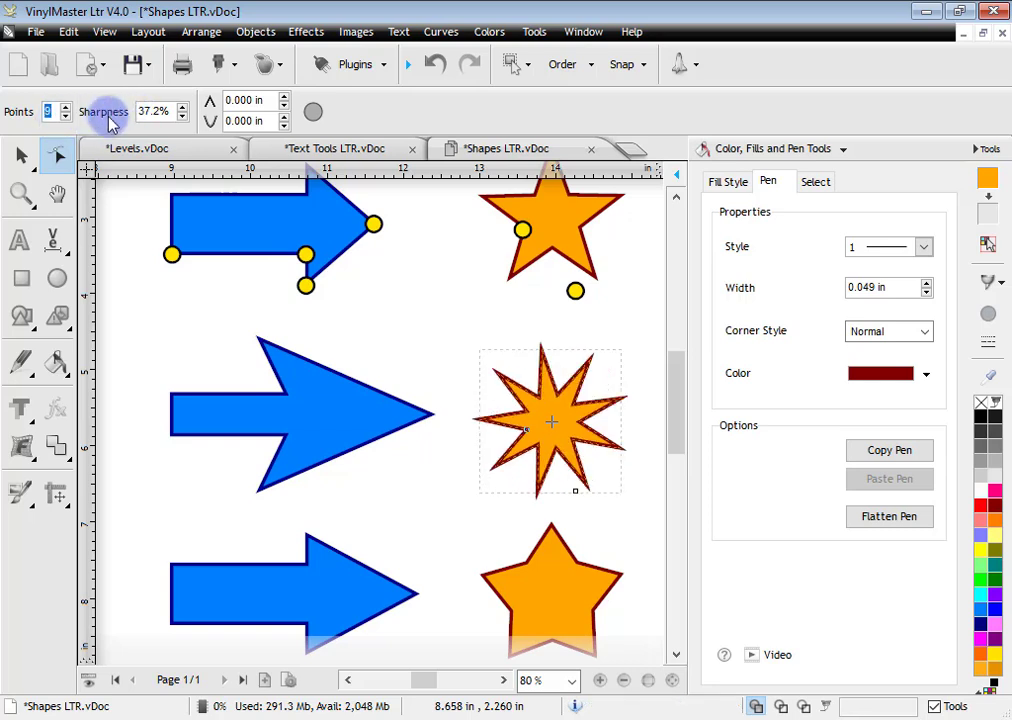
pyautogui.click(182, 106)
pyautogui.click(182, 106)
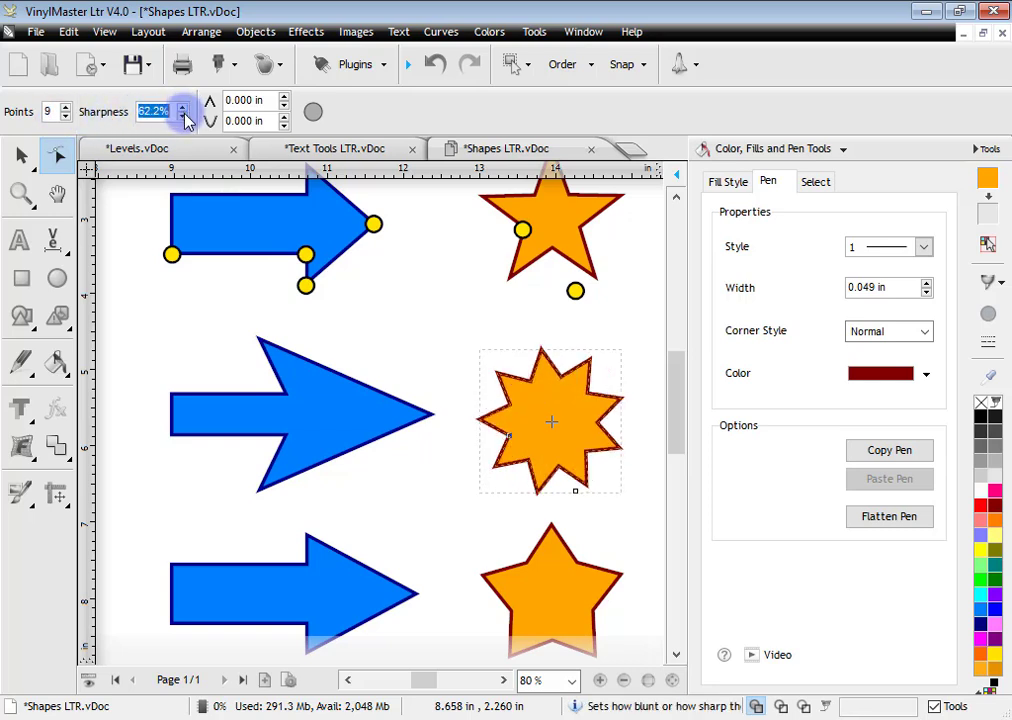
pyautogui.click(183, 116)
pyautogui.click(284, 119)
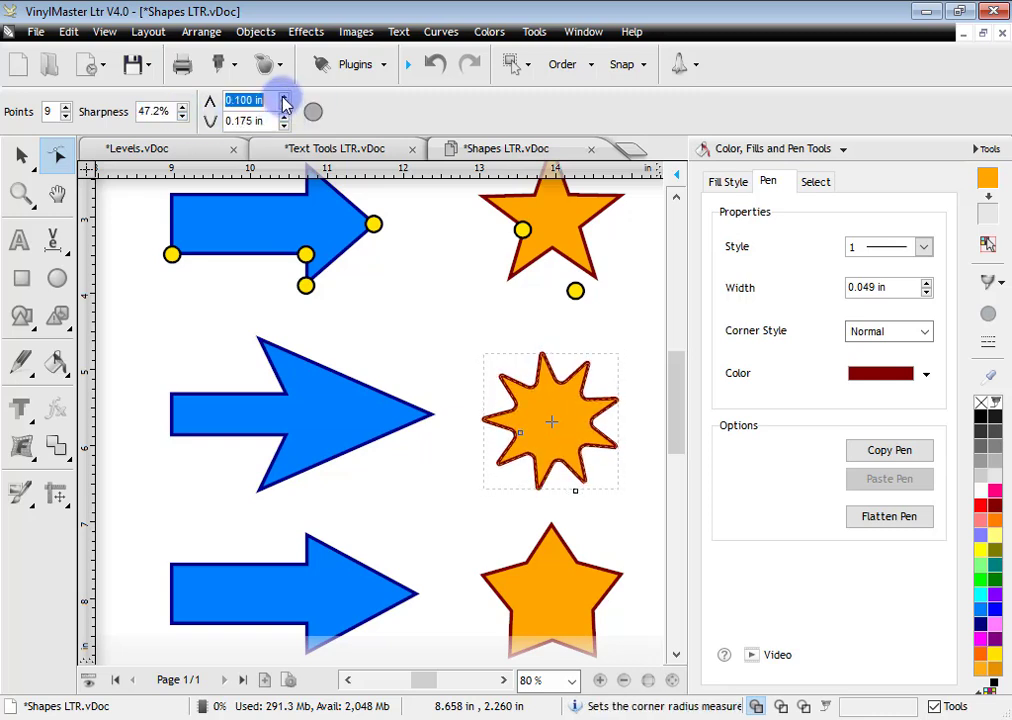
pyautogui.click(284, 101)
pyautogui.click(284, 101)
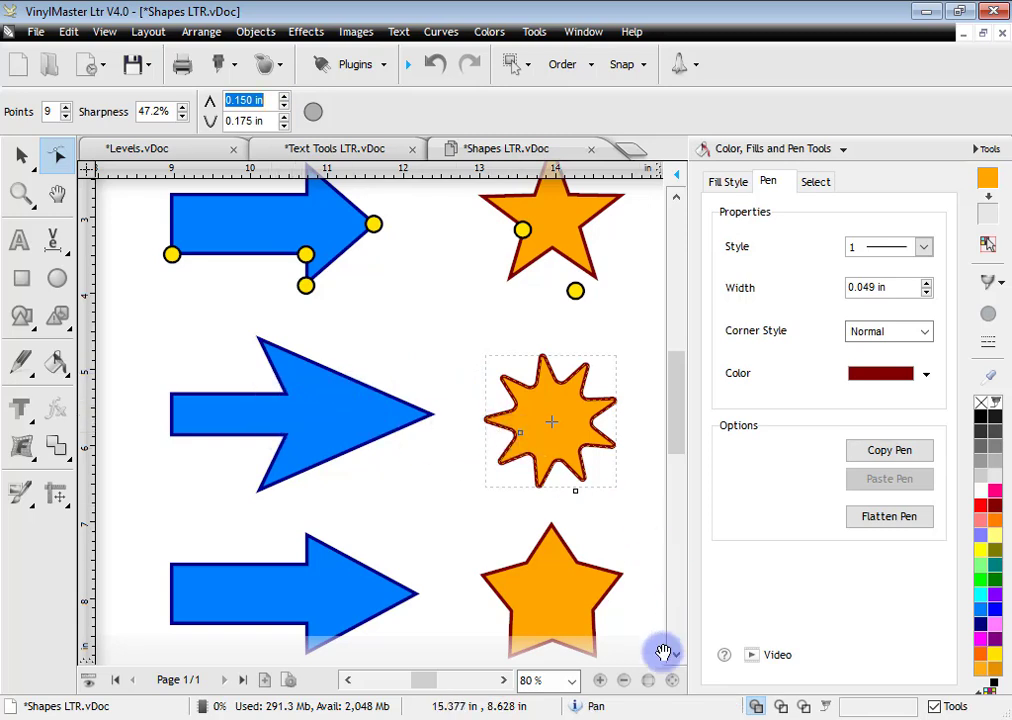
pyautogui.click(648, 680)
# Move the second blue arrow to the right.
pyautogui.moveTo(443, 680); pyautogui.dragTo(455, 680)
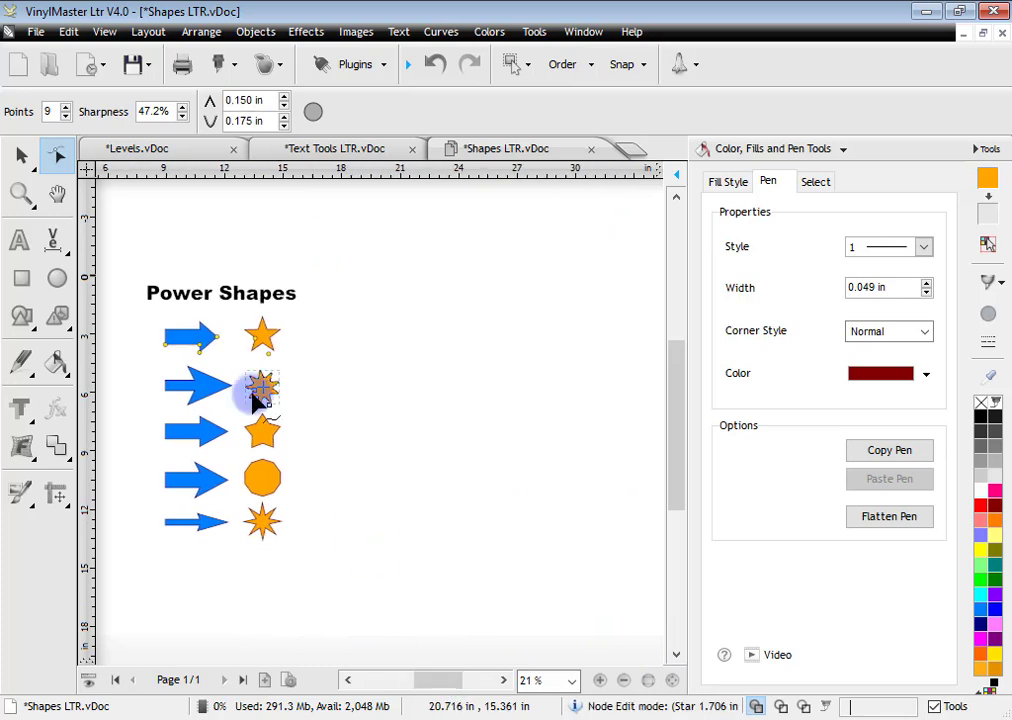
pyautogui.click(22, 155)
pyautogui.moveTo(181, 372); pyautogui.dragTo(366, 338)
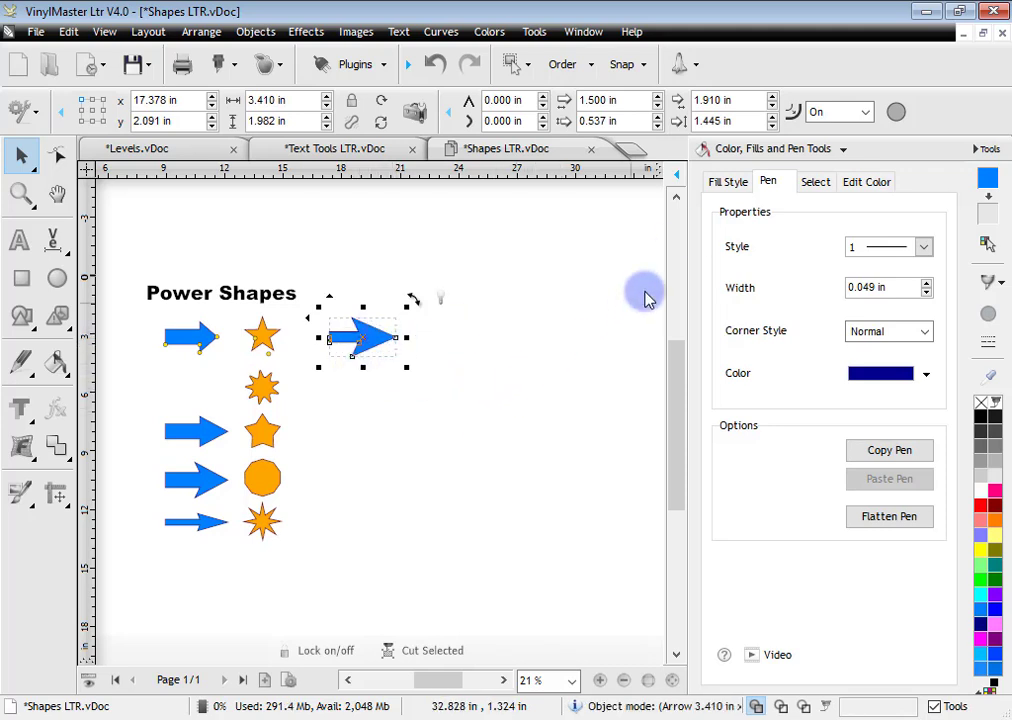
# Set a 4 × 5 Tile Array with 3.685 in and 2.182 in offsets, apply it, then undo.
pyautogui.click(775, 152)
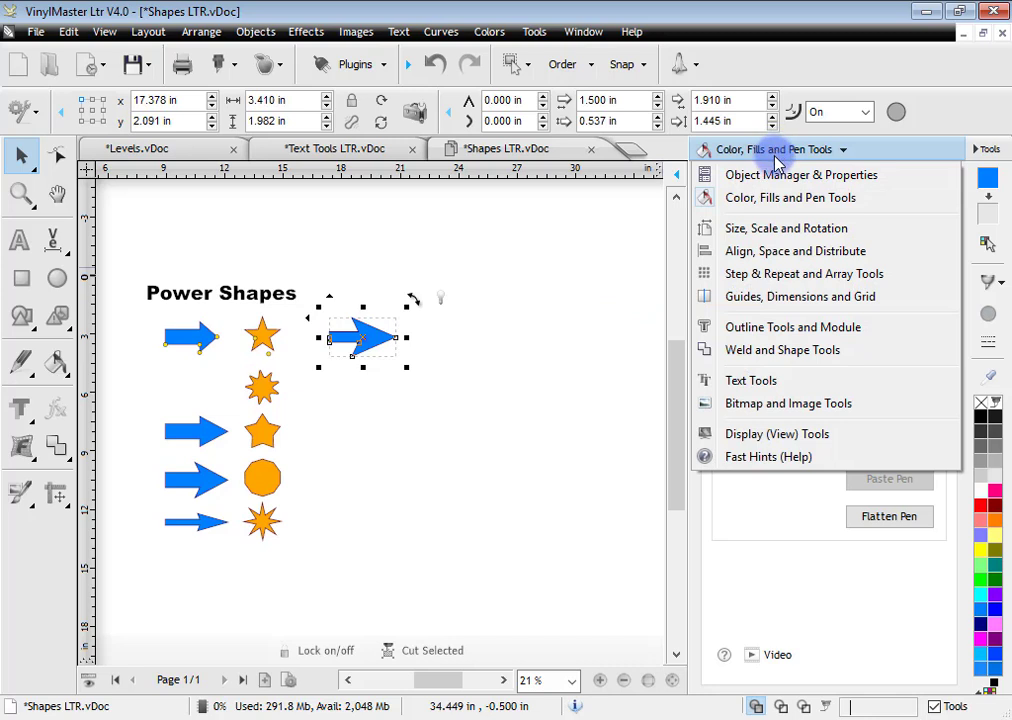
pyautogui.click(785, 280)
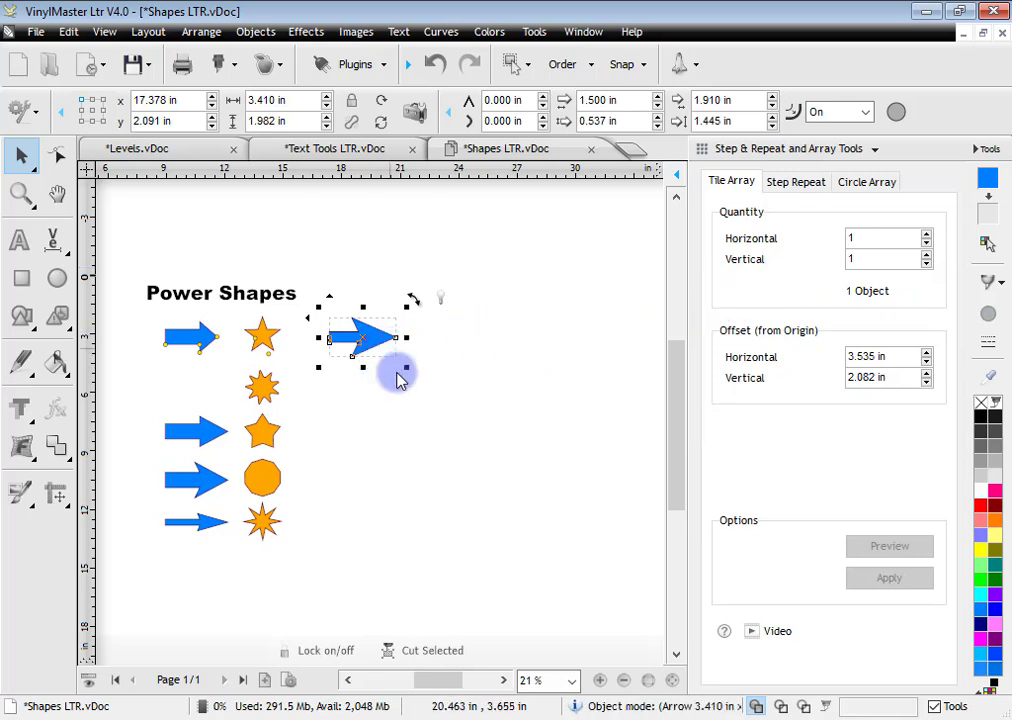
pyautogui.click(927, 237)
pyautogui.click(927, 237)
pyautogui.click(927, 256)
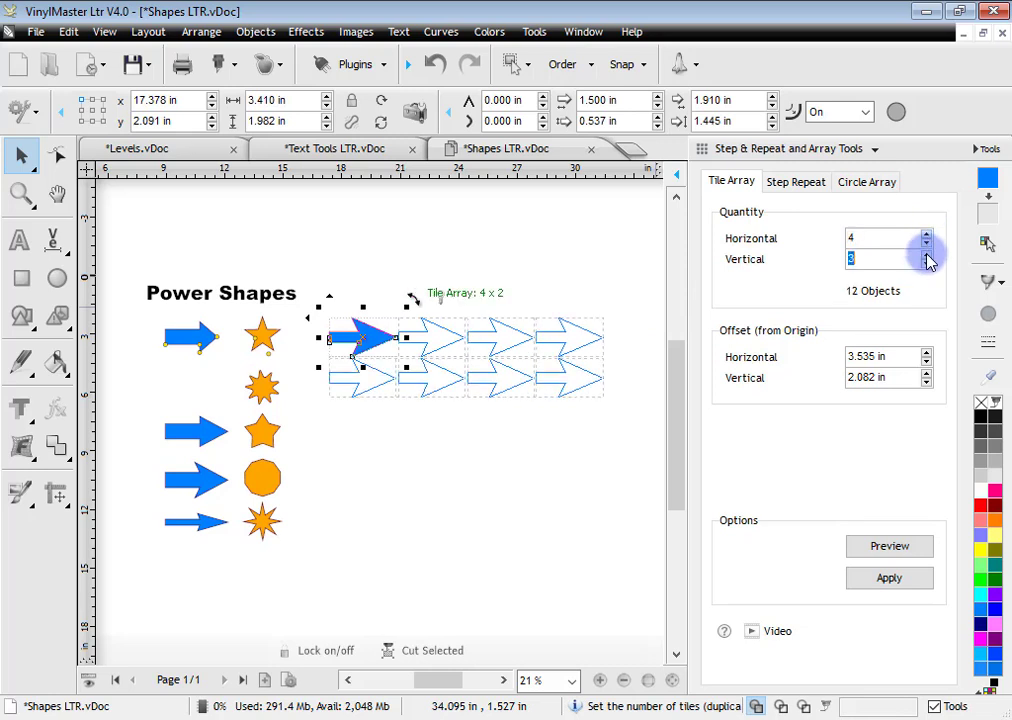
pyautogui.click(927, 256)
pyautogui.click(927, 256)
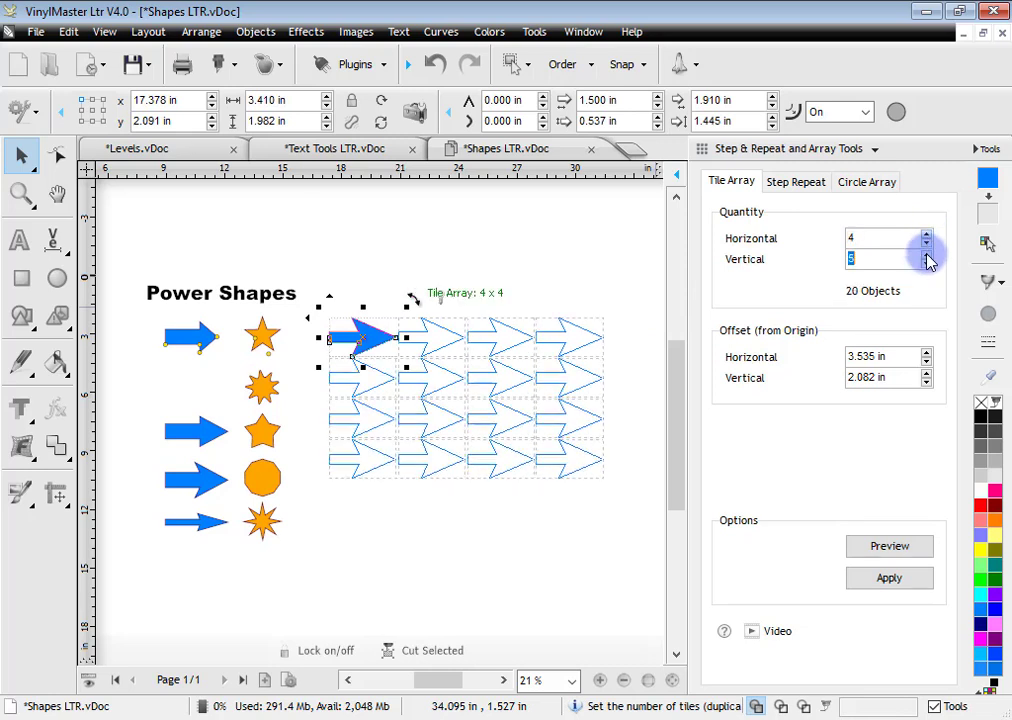
pyautogui.click(927, 352)
pyautogui.click(927, 352)
pyautogui.click(927, 352)
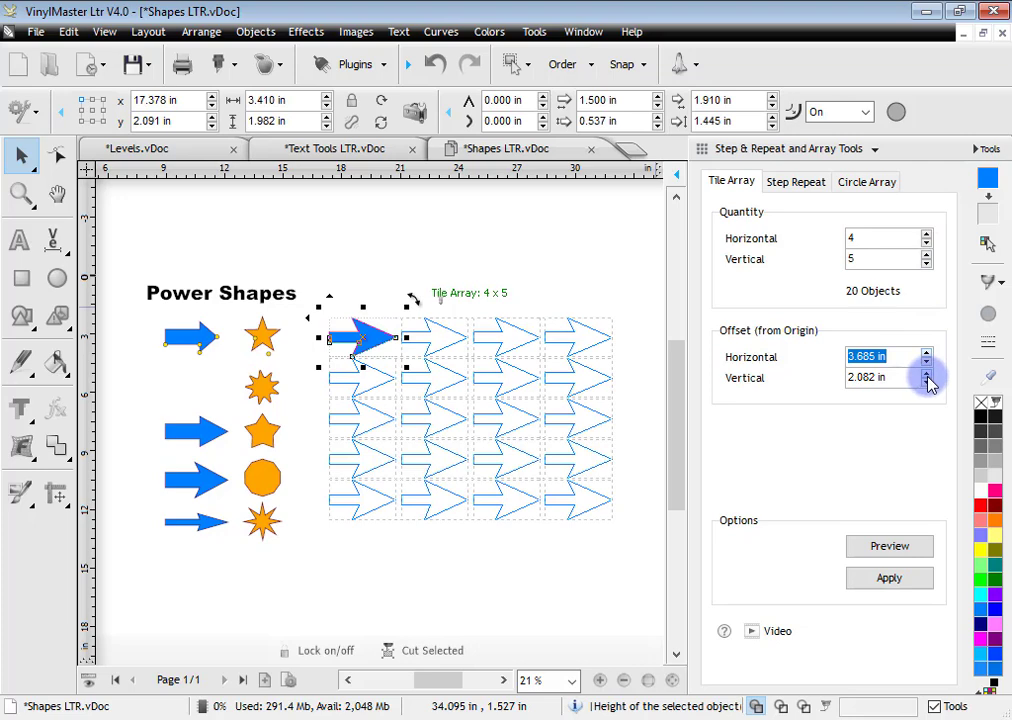
pyautogui.click(927, 373)
pyautogui.click(927, 373)
pyautogui.click(927, 373)
pyautogui.click(927, 373)
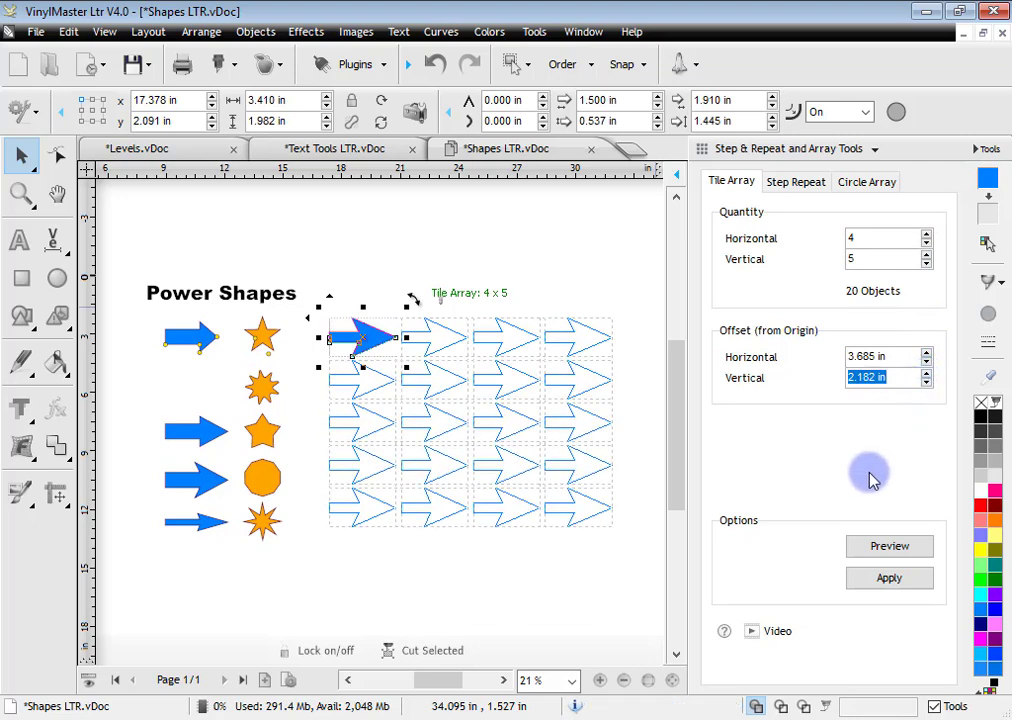
pyautogui.click(905, 584)
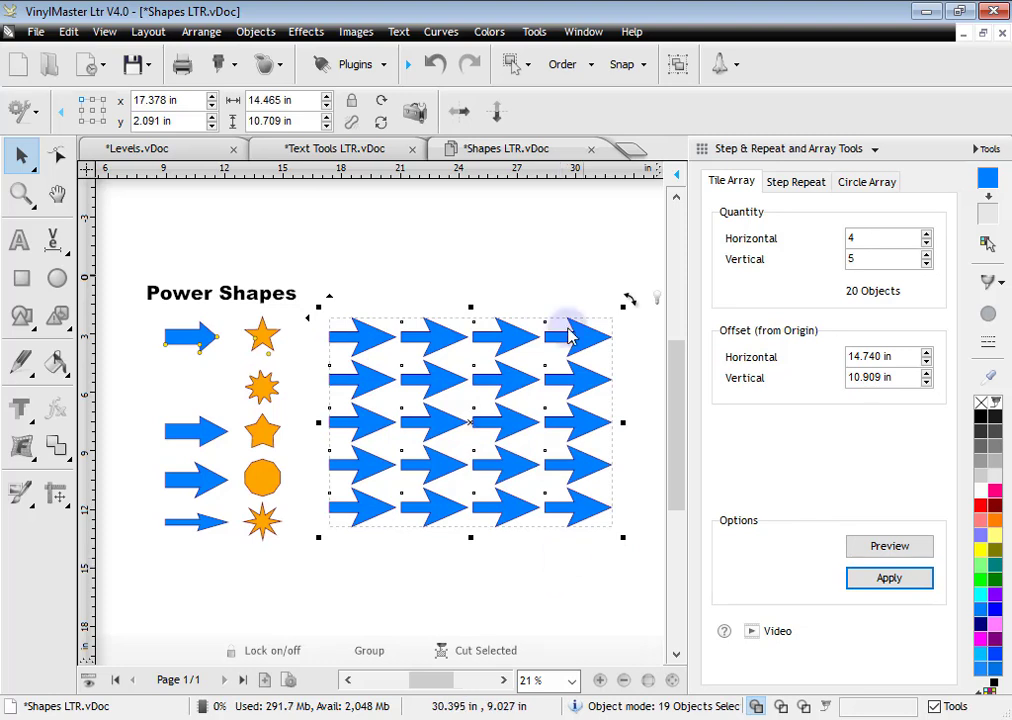
pyautogui.click(434, 64)
# Move the blue arrow down-right and build a circular array of 12 arrows.
pyautogui.click(366, 342)
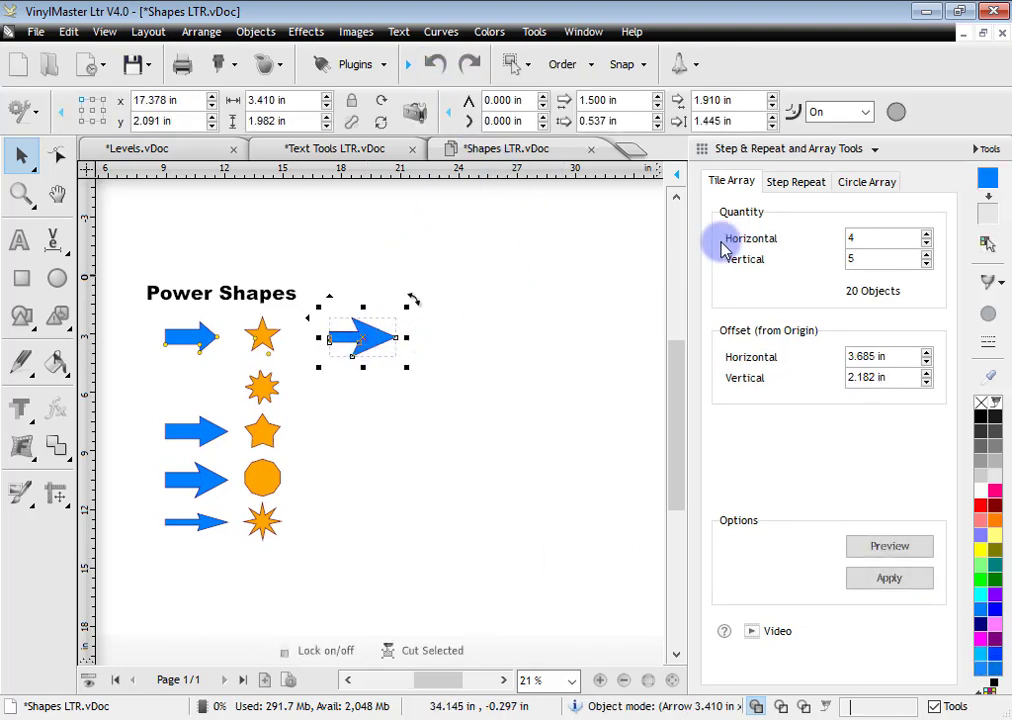
pyautogui.click(790, 182)
pyautogui.click(866, 184)
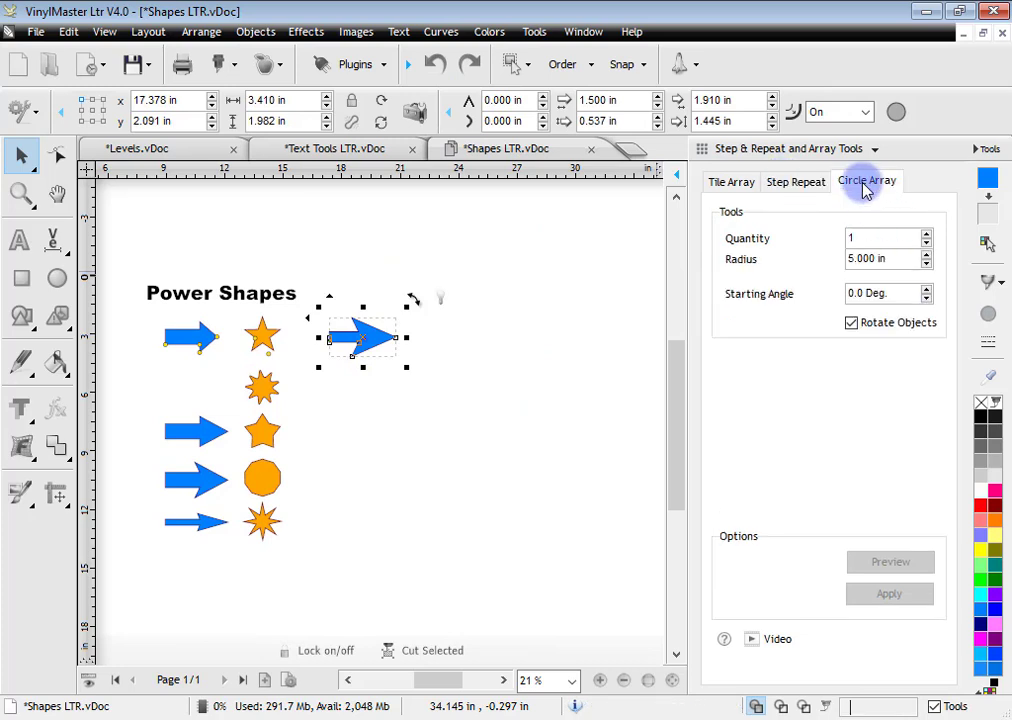
pyautogui.moveTo(359, 340); pyautogui.dragTo(526, 421)
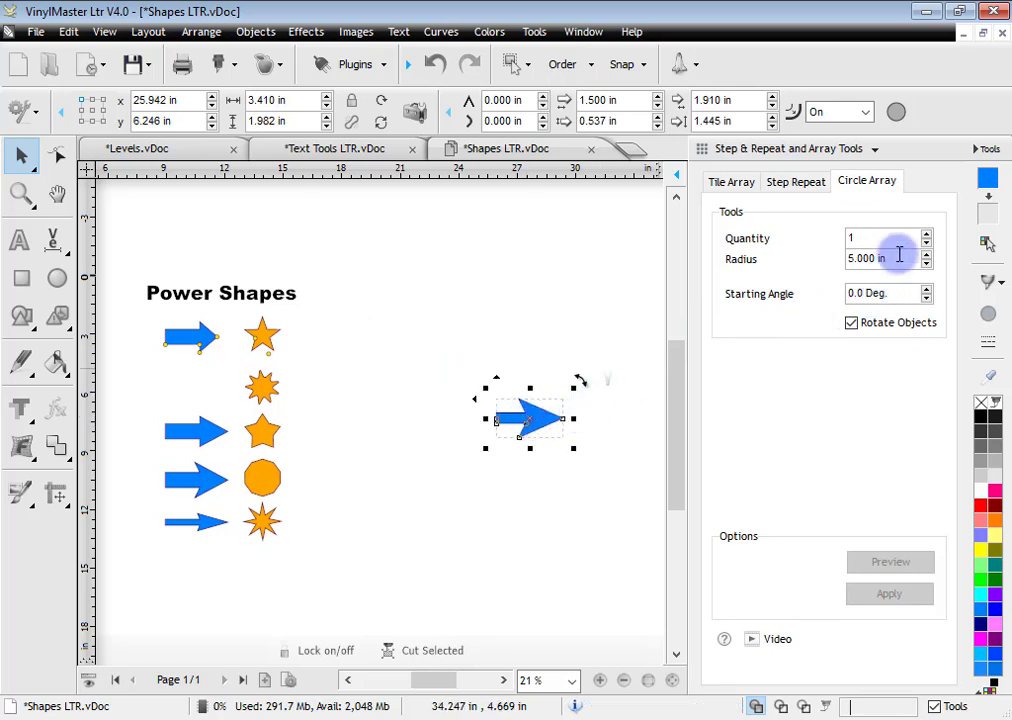
pyautogui.click(927, 233)
pyautogui.click(927, 233)
pyautogui.click(927, 233)
pyautogui.click(927, 233)
pyautogui.click(927, 233)
pyautogui.click(927, 233)
pyautogui.click(927, 233)
pyautogui.click(927, 233)
pyautogui.click(927, 233)
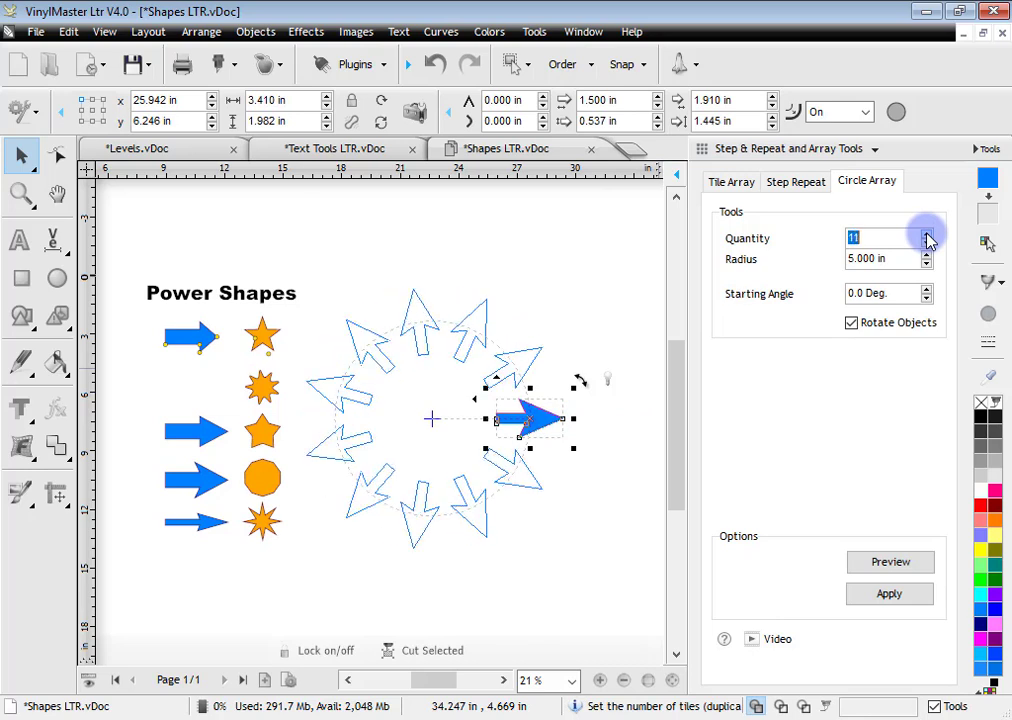
pyautogui.click(927, 233)
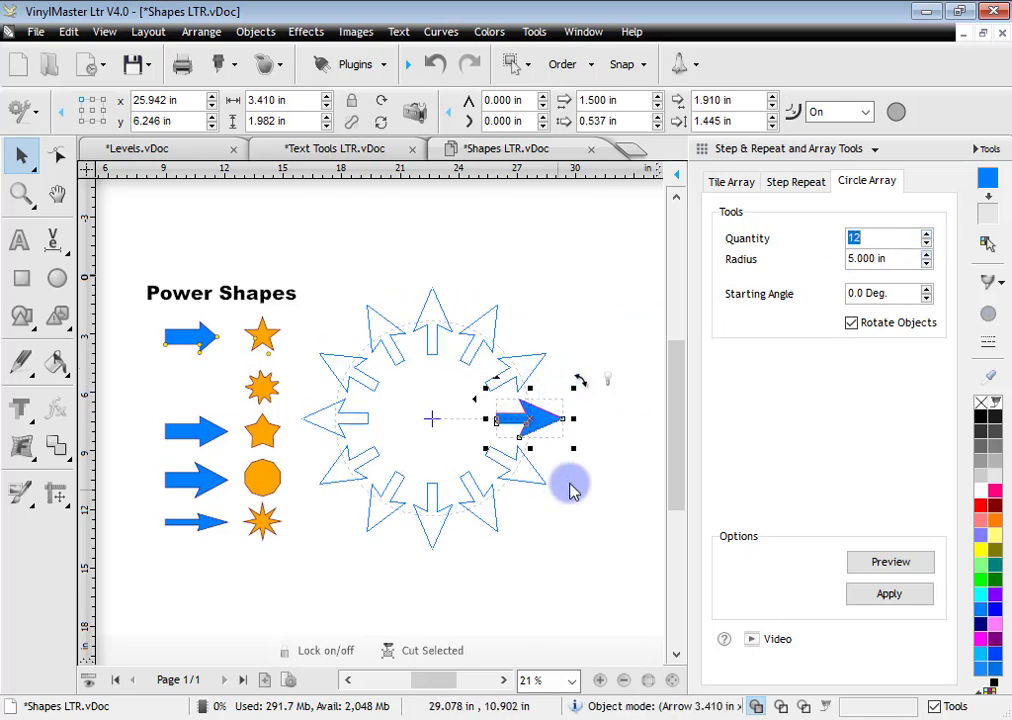
# Set the arrow circle's radius to 5.050 in and its angle to 65°.
pyautogui.click(927, 255)
pyautogui.click(927, 255)
pyautogui.click(927, 255)
pyautogui.click(927, 265)
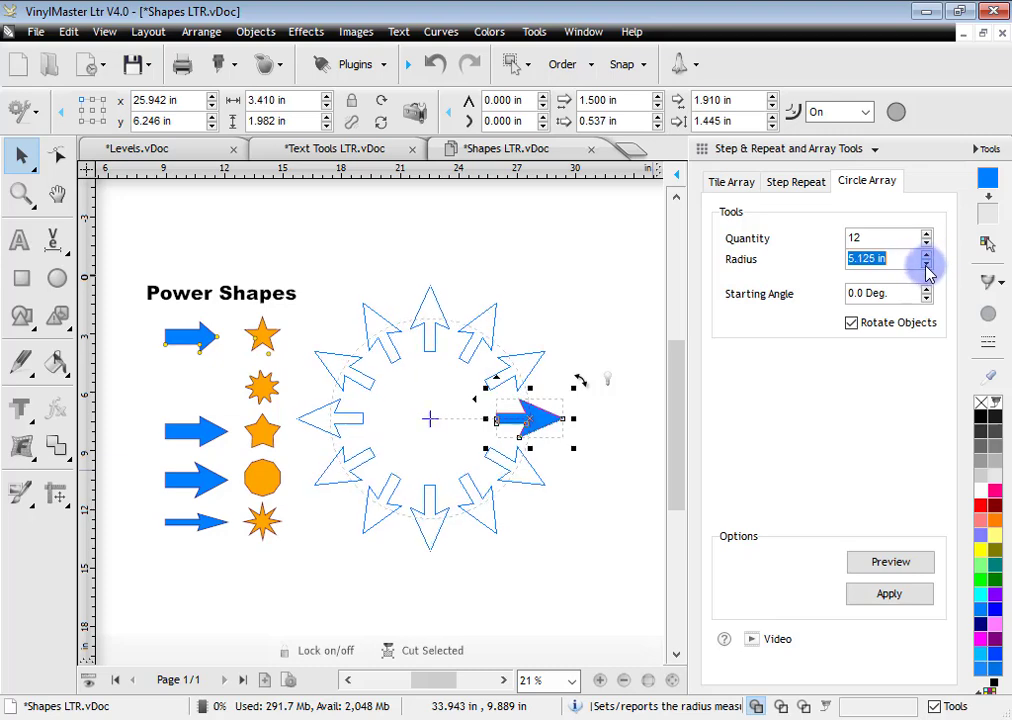
pyautogui.click(927, 288)
pyautogui.click(927, 288)
pyautogui.click(927, 288)
pyautogui.click(927, 288)
pyautogui.click(927, 288)
pyautogui.click(927, 288)
pyautogui.click(927, 288)
pyautogui.click(927, 288)
pyautogui.click(927, 288)
pyautogui.click(927, 288)
pyautogui.click(927, 288)
pyautogui.click(927, 288)
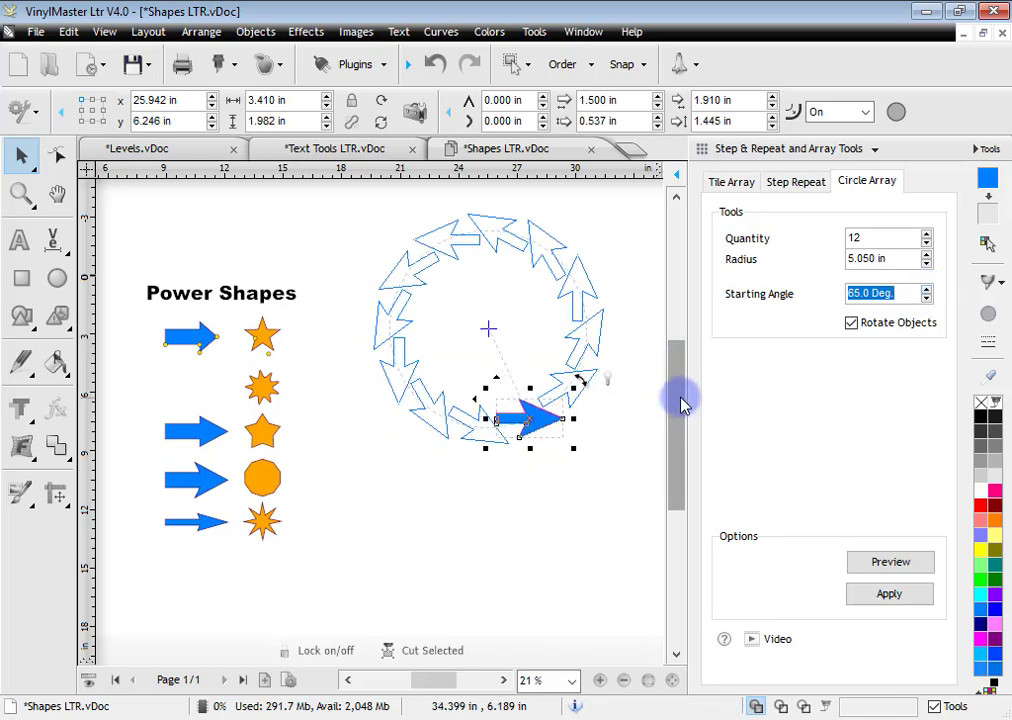
pyautogui.scroll(1, 680, 400)
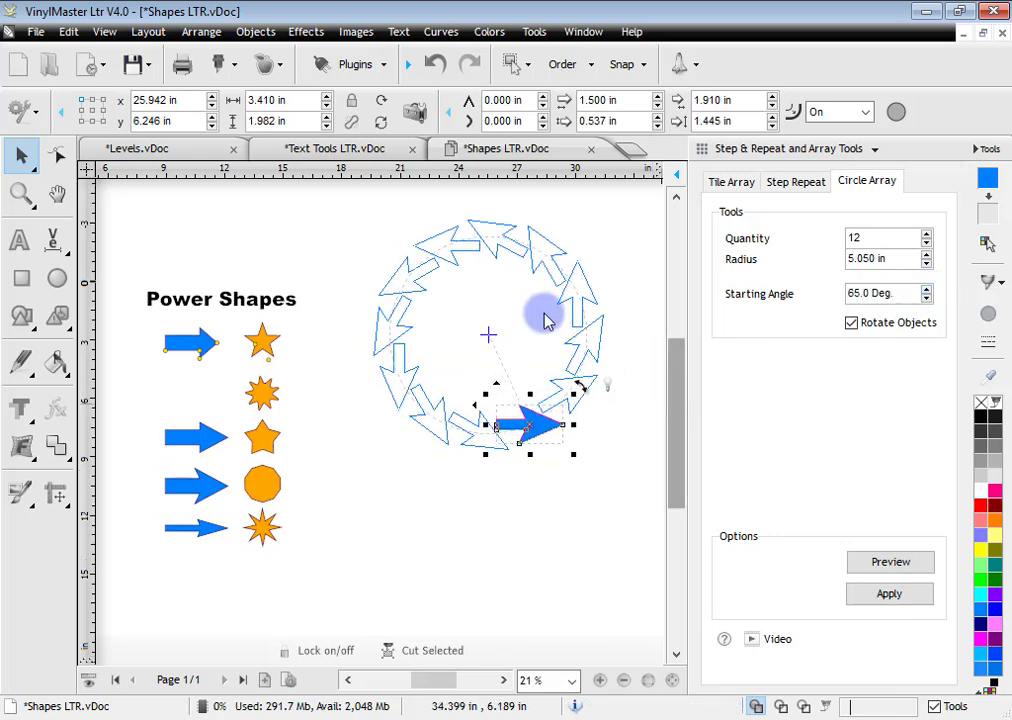
# Deselect the arrows and open the Outlines & Inlines LTR.vDoc sample.
pyautogui.click(557, 529)
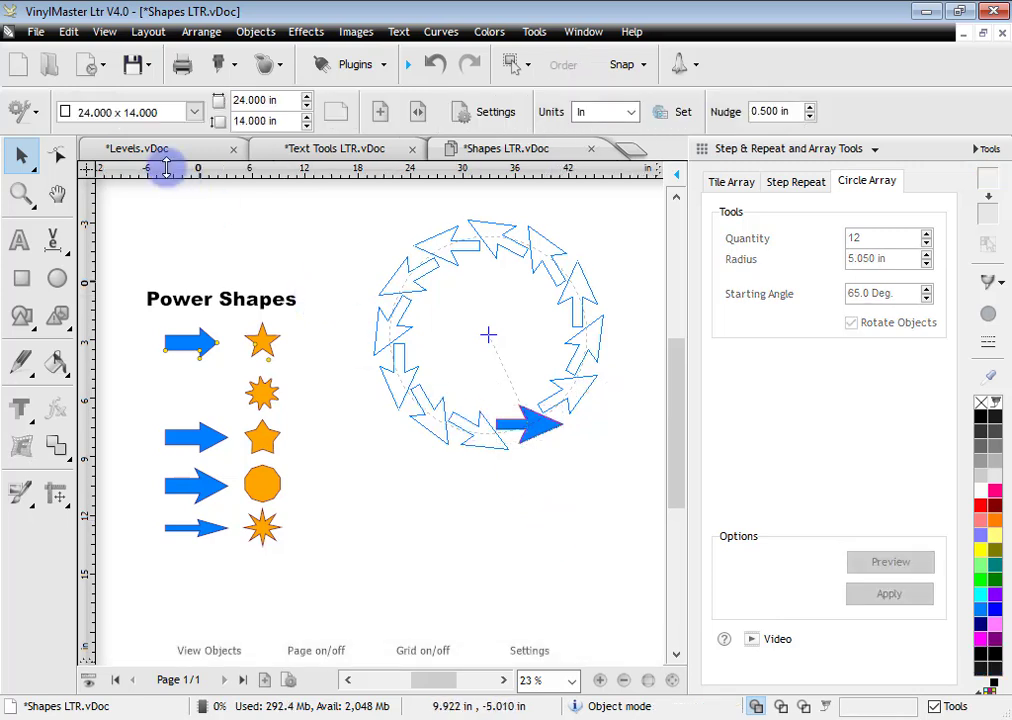
pyautogui.click(50, 70)
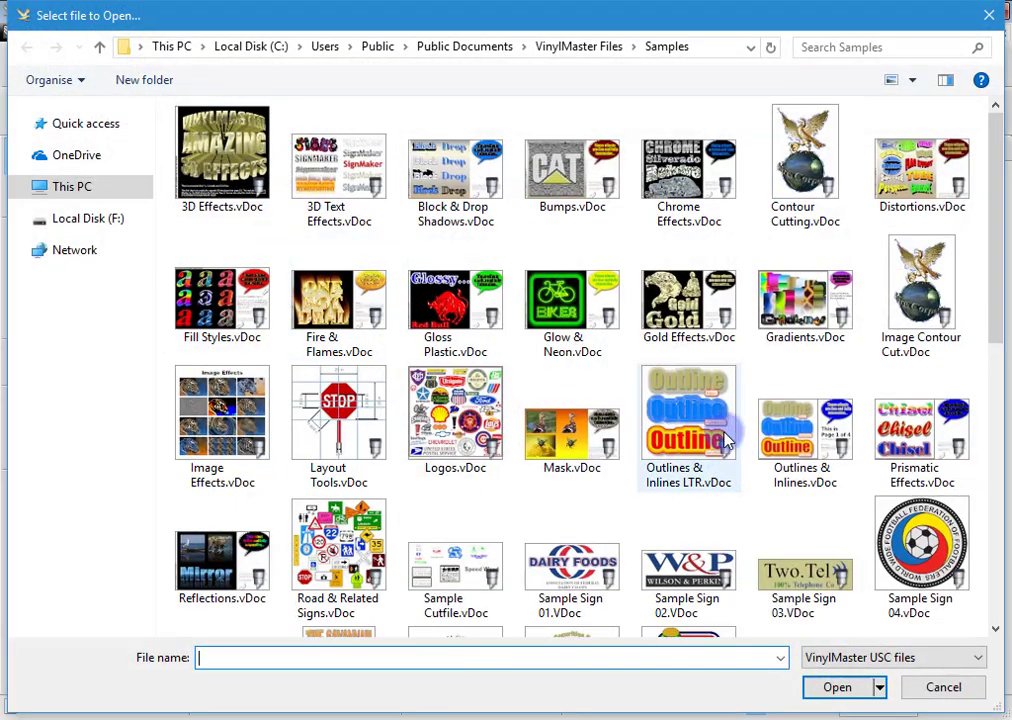
pyautogui.doubleClick(700, 425)
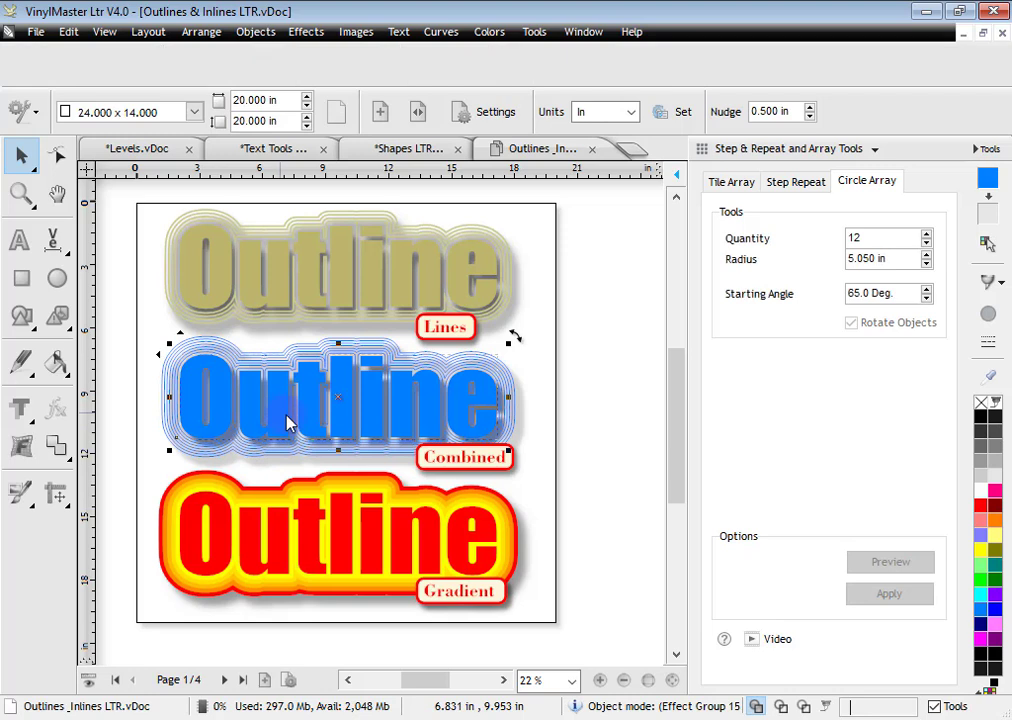
# Give the blue Outline text 11 Combined dark green multi-outlines, then go to page 2.
pyautogui.click(22, 408)
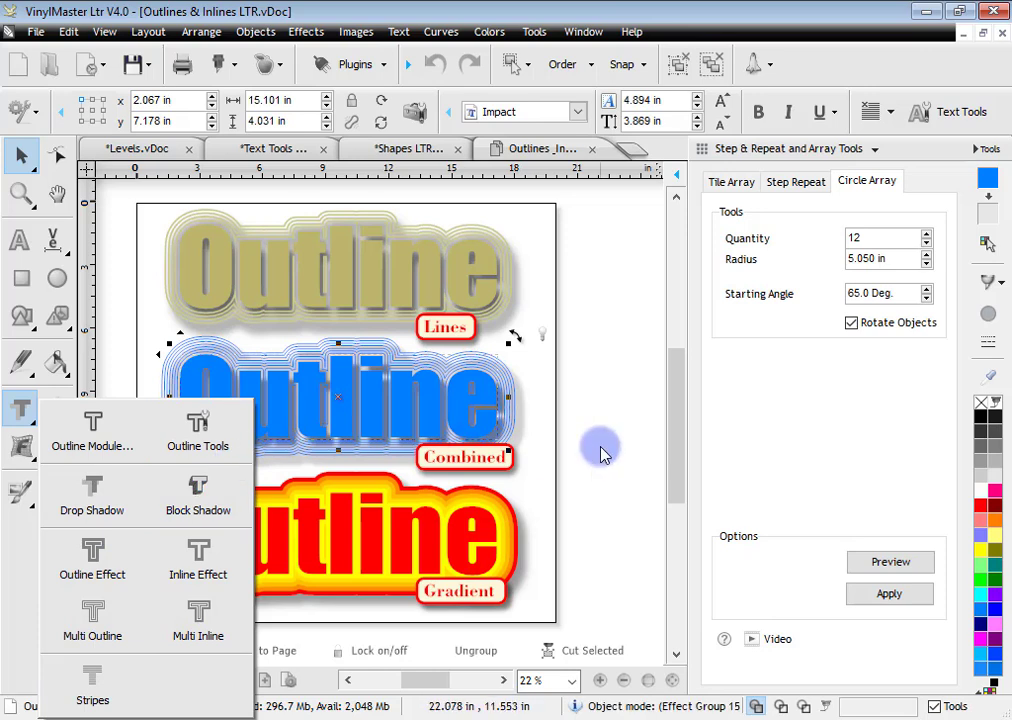
pyautogui.click(605, 383)
pyautogui.click(360, 395)
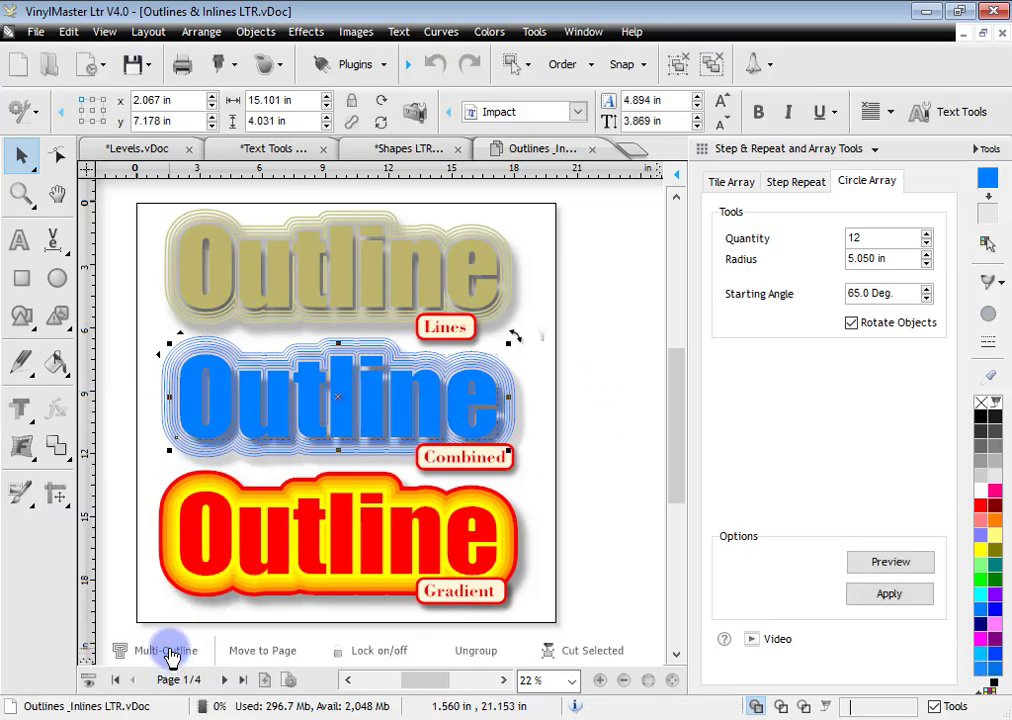
pyautogui.click(168, 653)
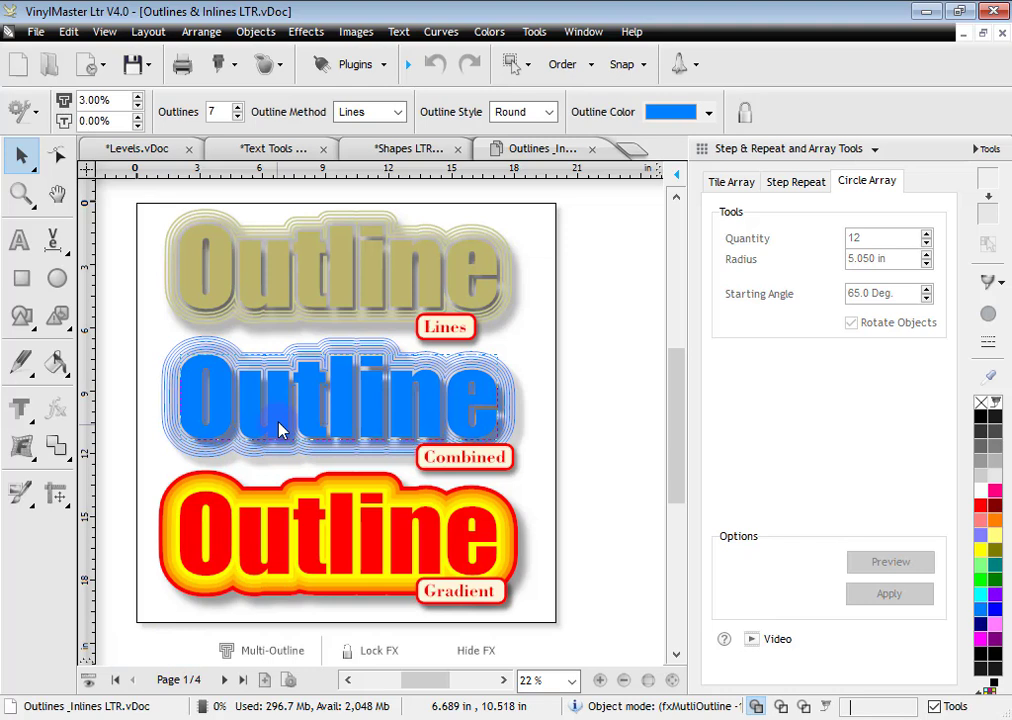
pyautogui.click(238, 107)
pyautogui.click(238, 107)
pyautogui.click(238, 107)
pyautogui.click(238, 107)
pyautogui.click(397, 112)
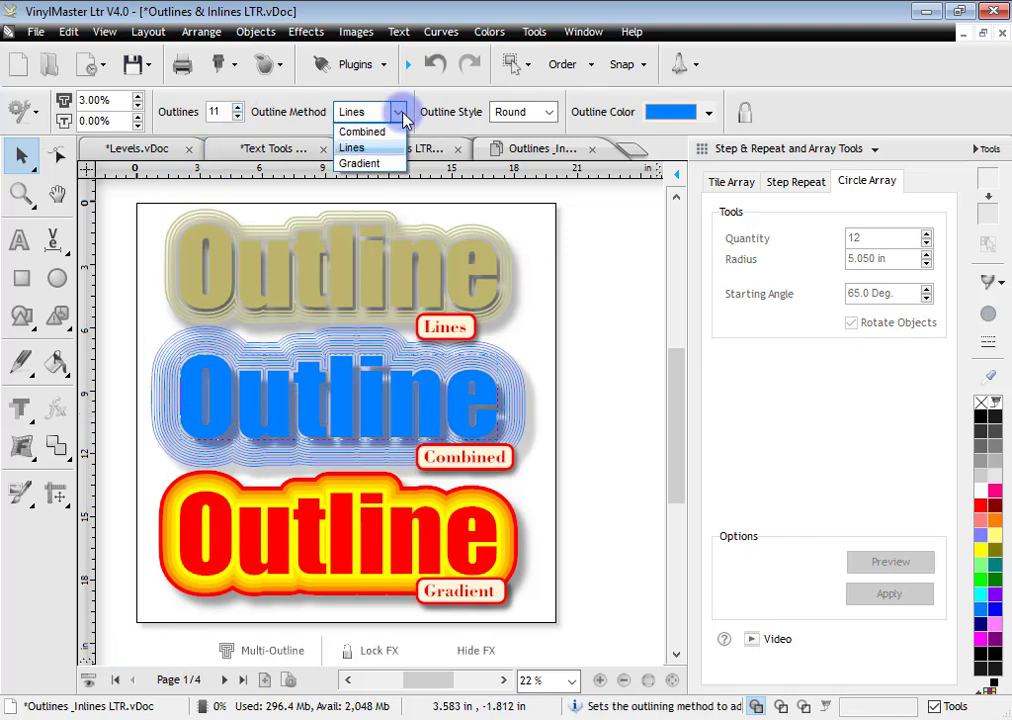
pyautogui.click(362, 132)
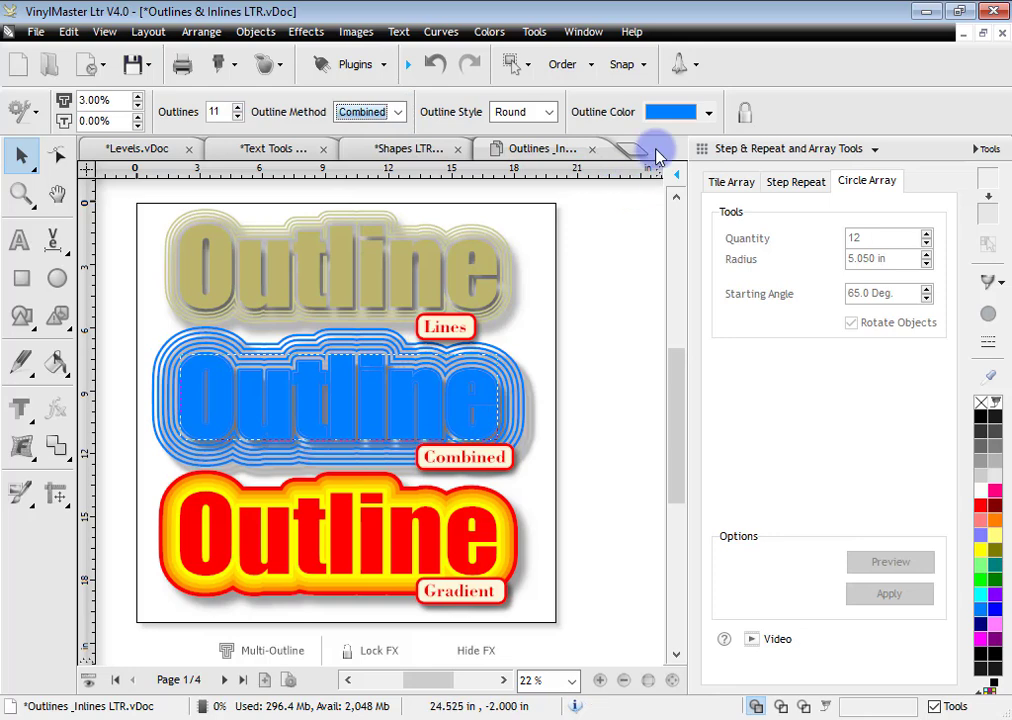
pyautogui.click(670, 112)
pyautogui.click(375, 422)
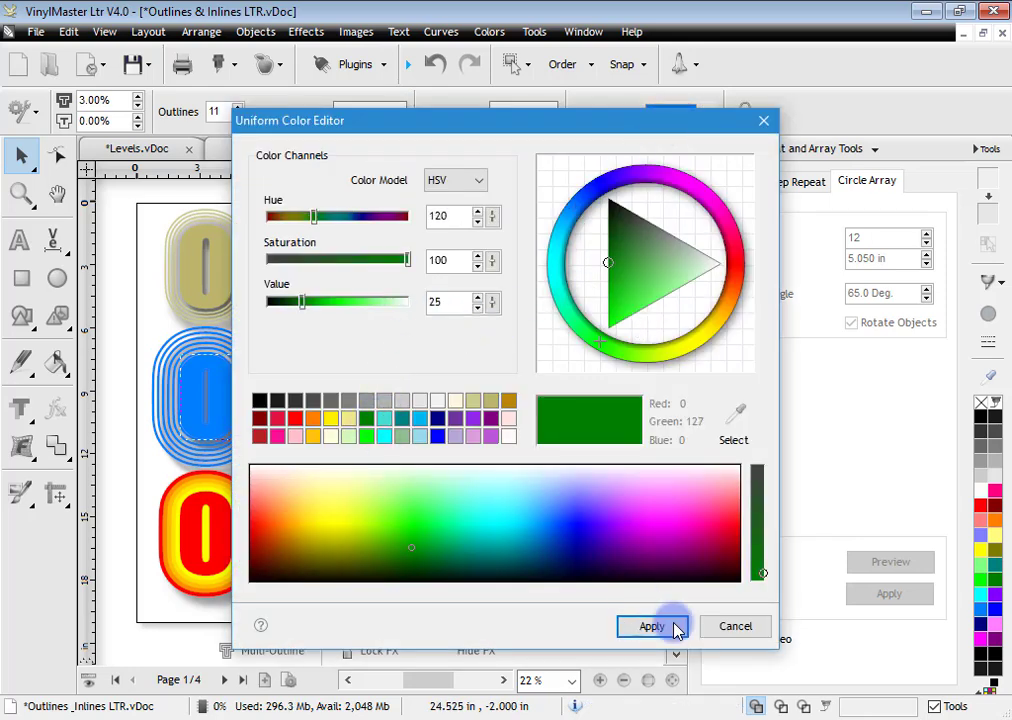
pyautogui.click(668, 626)
pyautogui.click(605, 434)
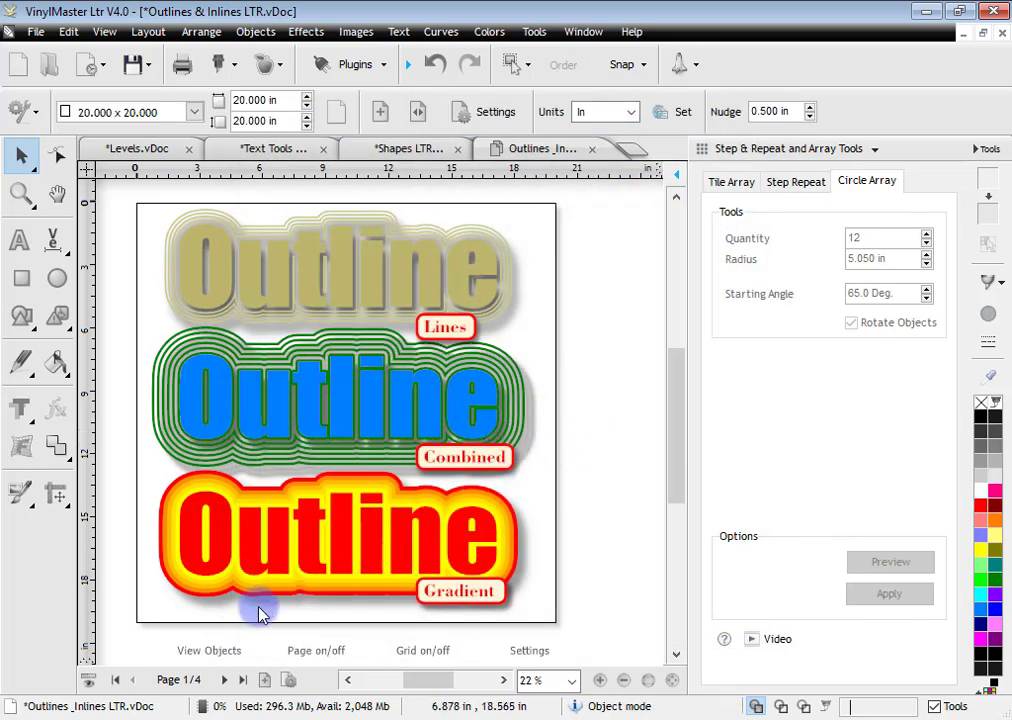
pyautogui.click(224, 679)
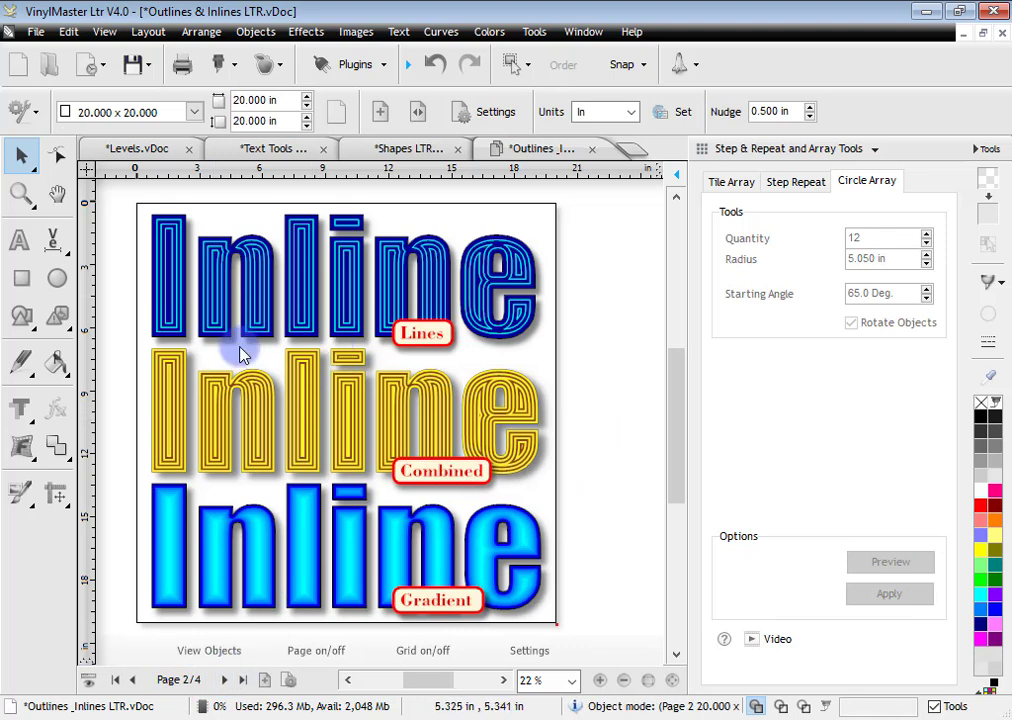
# Browse pages 3 and 4 of the Outlines & Inlines sample.
pyautogui.click(224, 679)
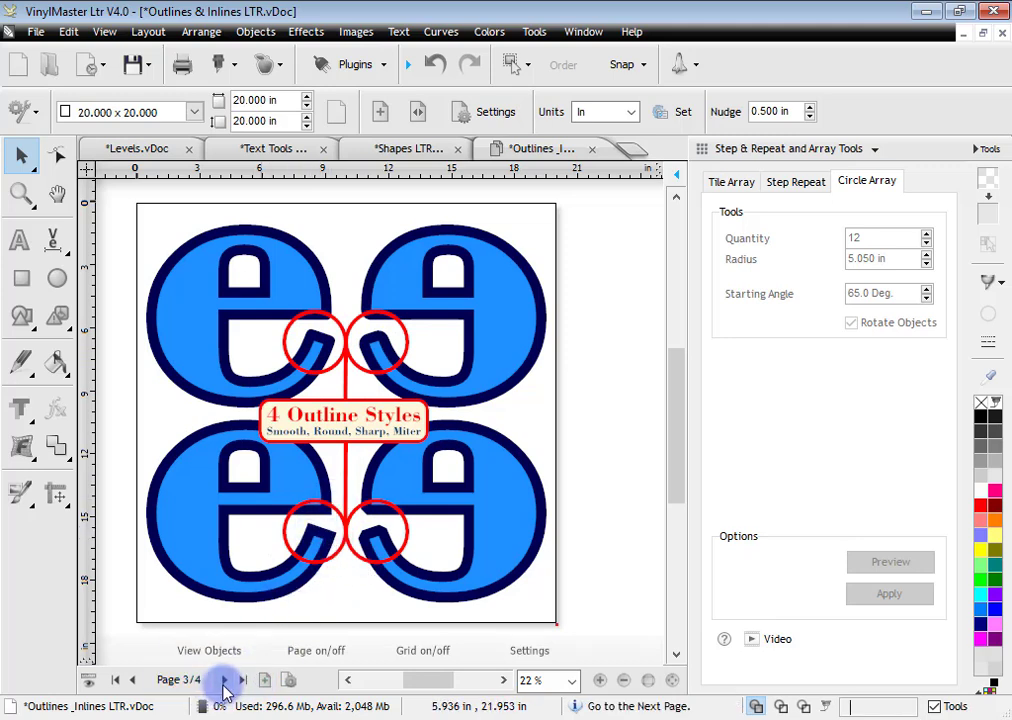
pyautogui.click(224, 681)
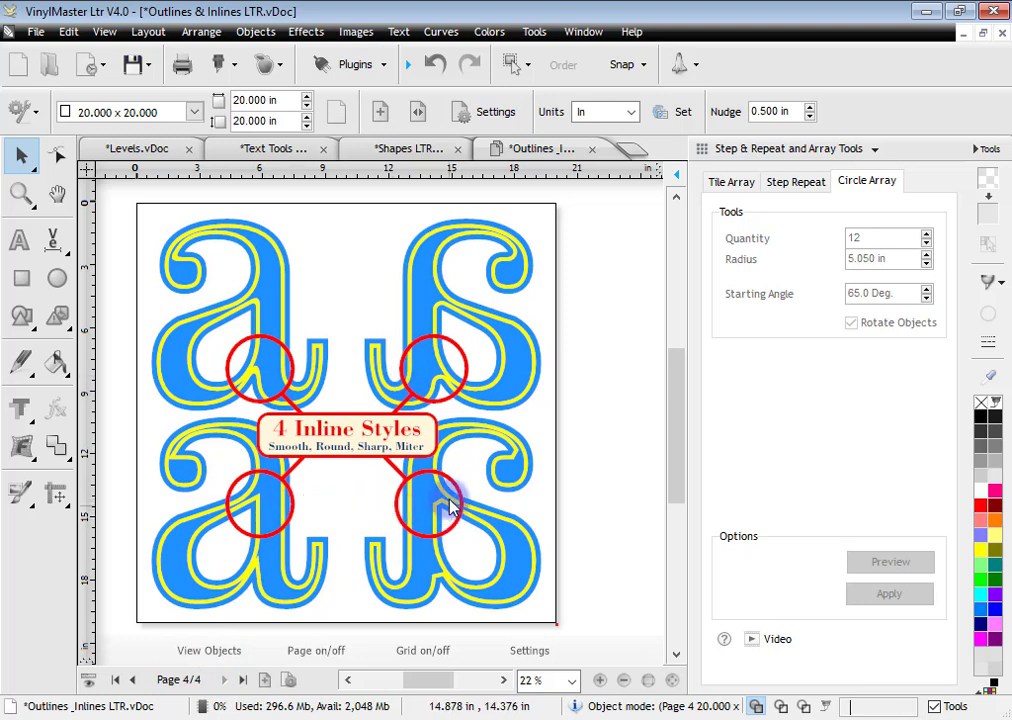
pyautogui.scroll(-2, 475, 440)
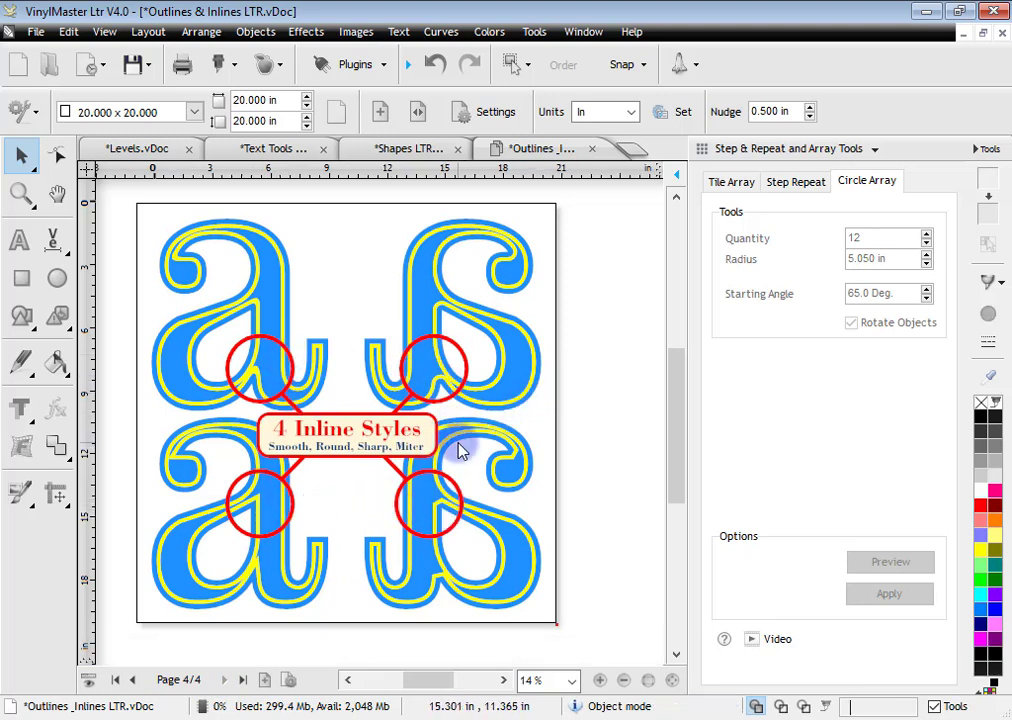
# Close the sample without saving, hide the array tools, and bring up the Open dialog.
pyautogui.click(593, 150)
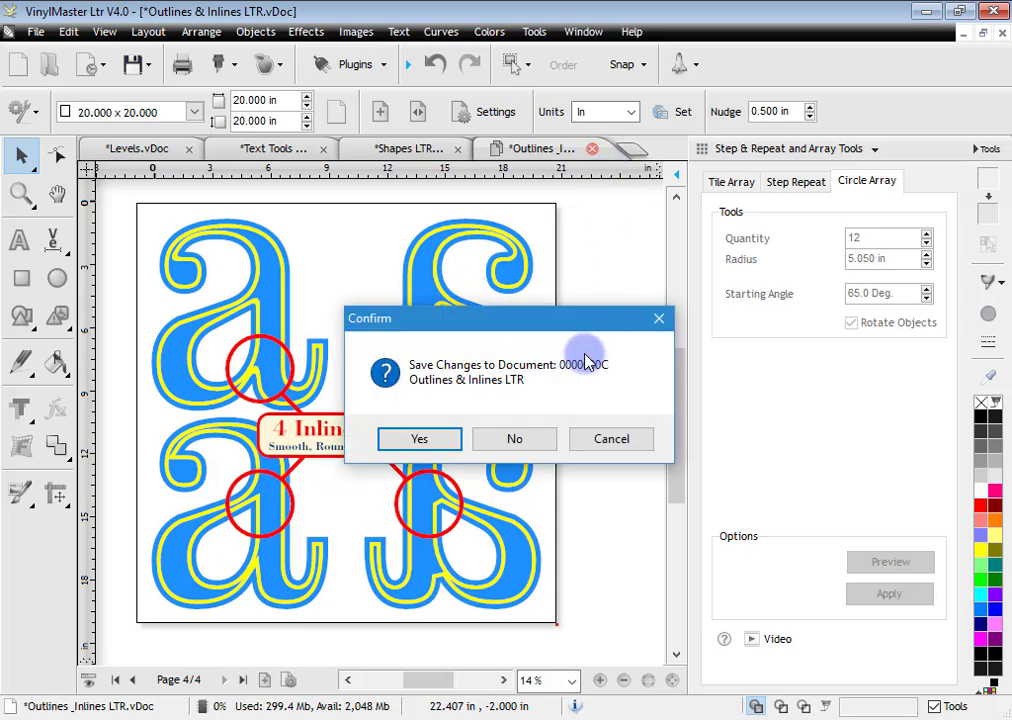
pyautogui.click(520, 437)
pyautogui.click(988, 148)
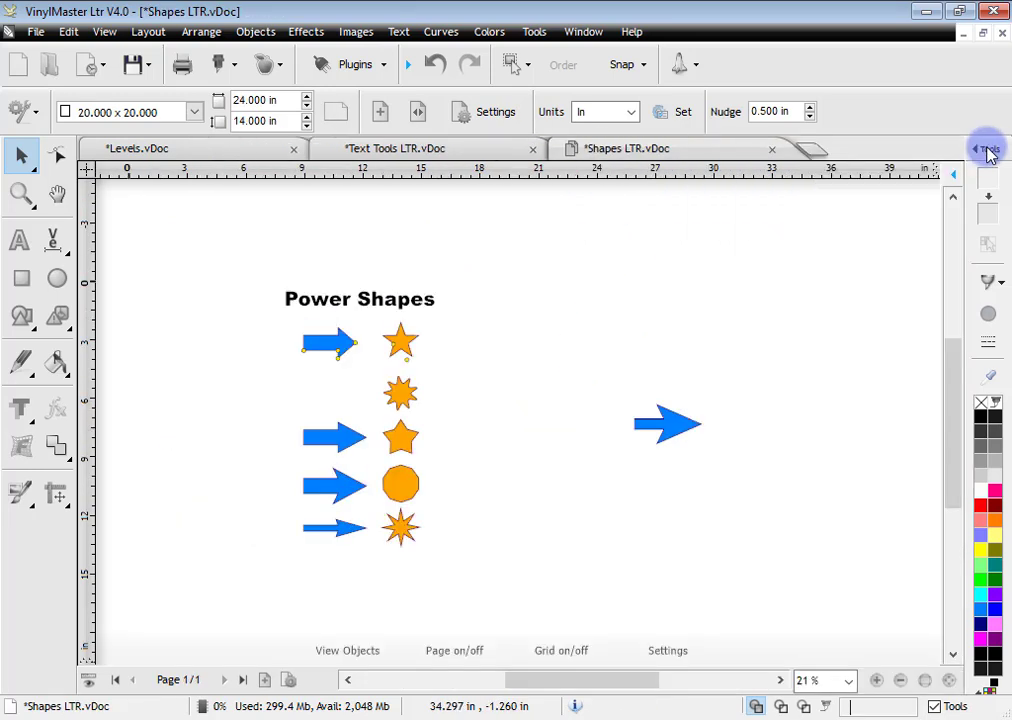
pyautogui.click(50, 64)
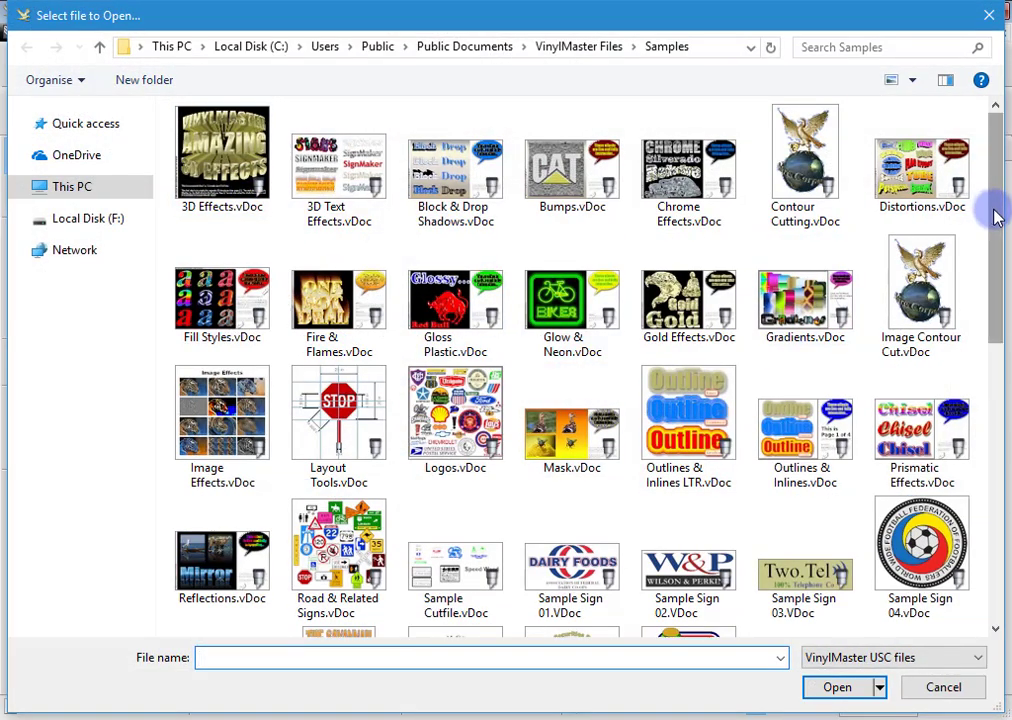
# Open Shadows Block.vDoc and deepen the block shadow on the Block Shadows title.
pyautogui.scroll(-3, 982, 280)
pyautogui.click(220, 505)
pyautogui.doubleClick(220, 505)
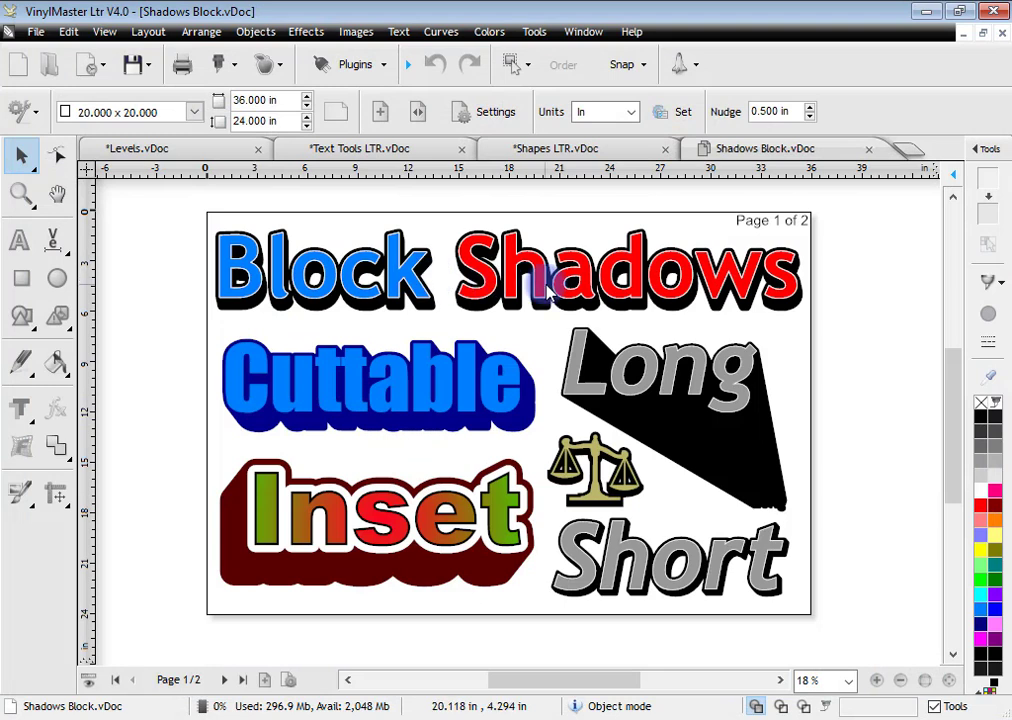
pyautogui.click(360, 298)
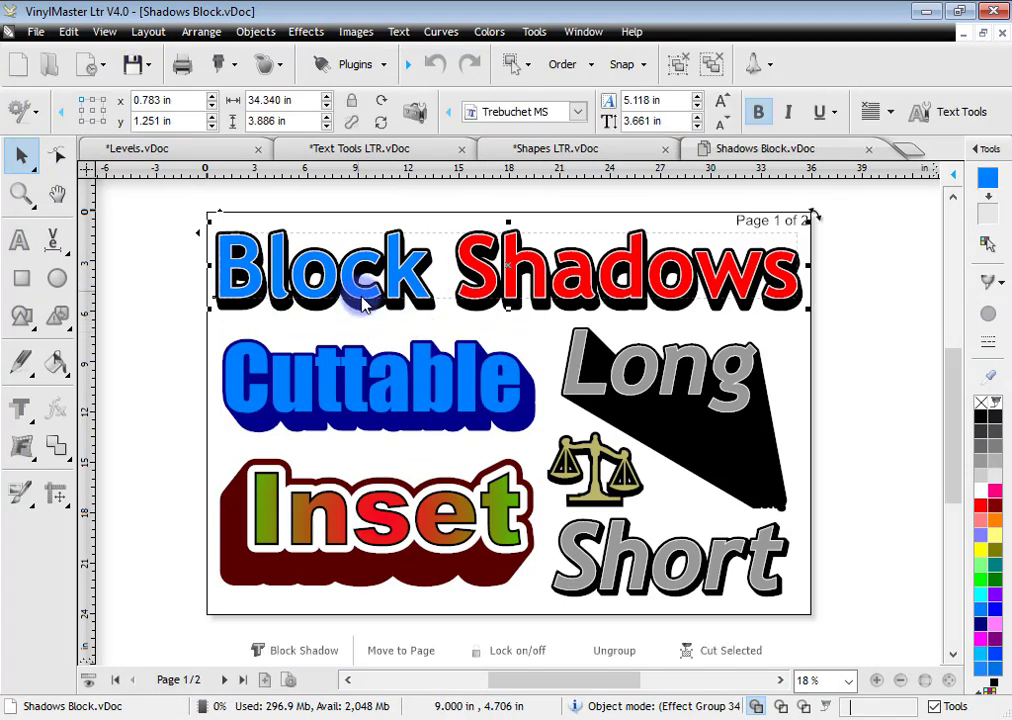
pyautogui.click(304, 652)
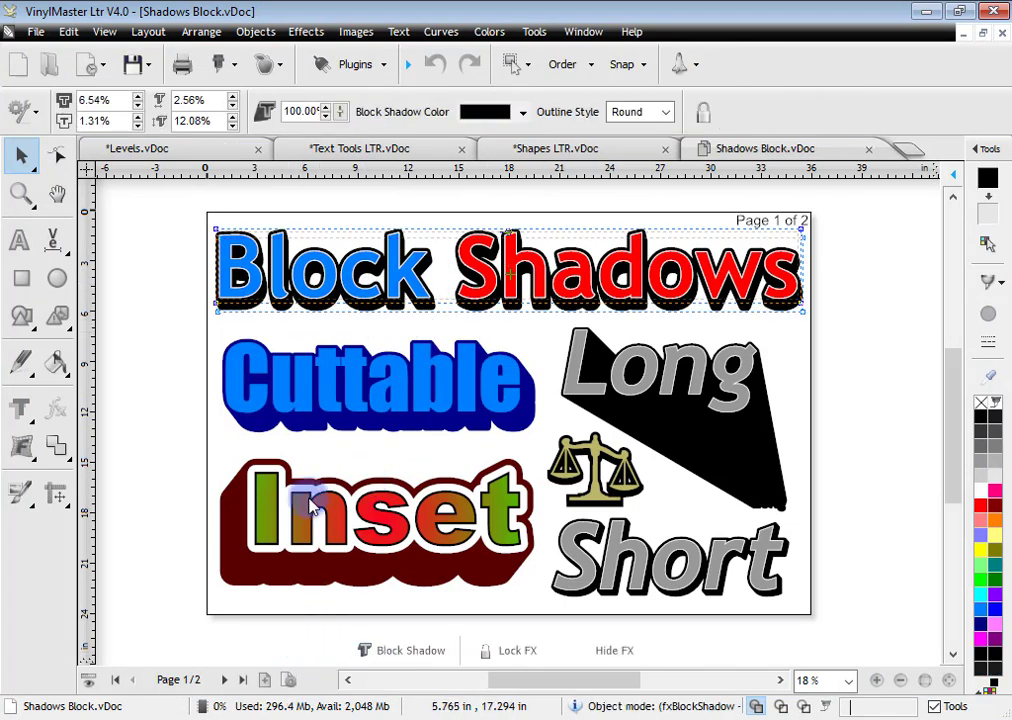
pyautogui.moveTo(510, 266)
pyautogui.mouseDown()
pyautogui.moveTo(518, 284)
pyautogui.moveTo(506, 288)
pyautogui.moveTo(515, 274)
pyautogui.mouseUp()
# Shorten the block shadow behind Long, then close the sample without saving.
pyautogui.click(612, 390)
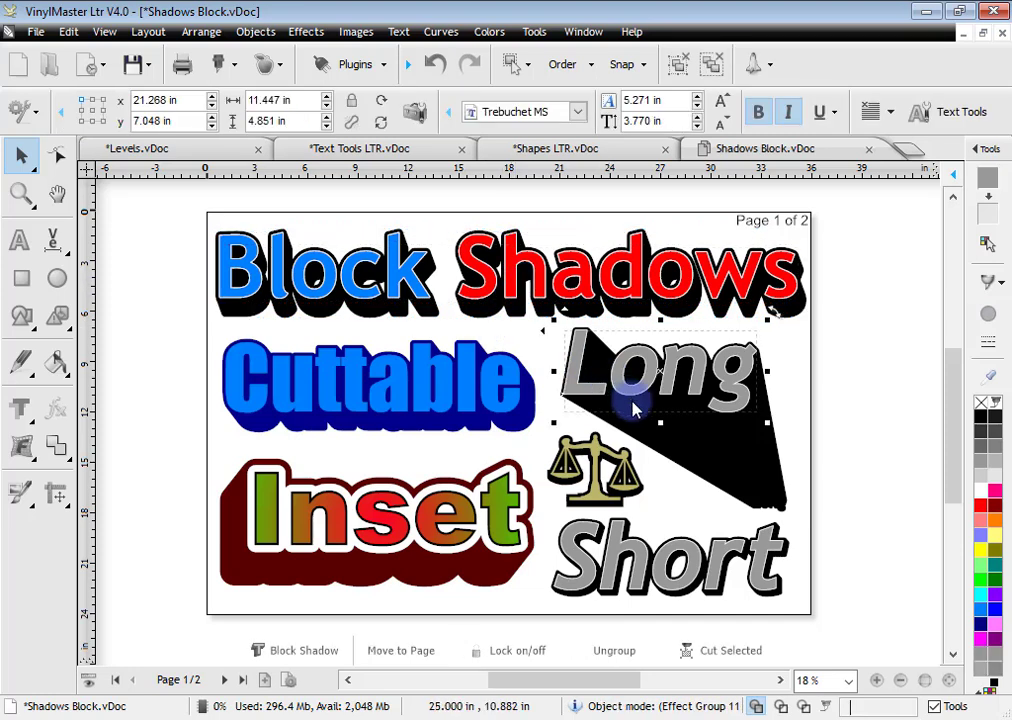
pyautogui.click(322, 652)
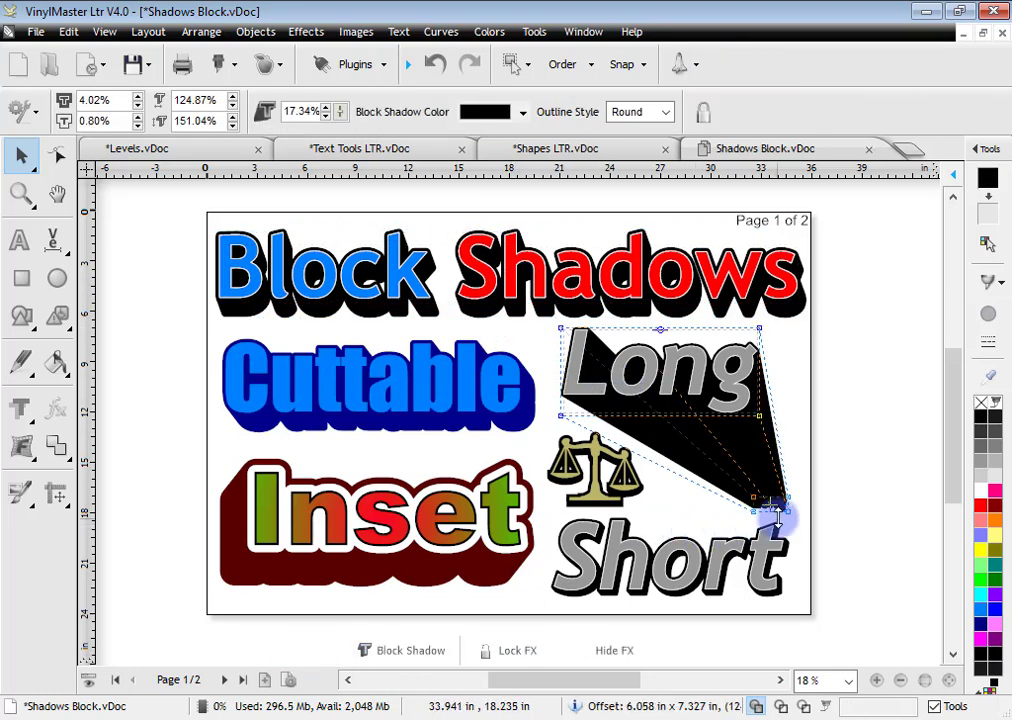
pyautogui.moveTo(771, 508); pyautogui.dragTo(712, 430)
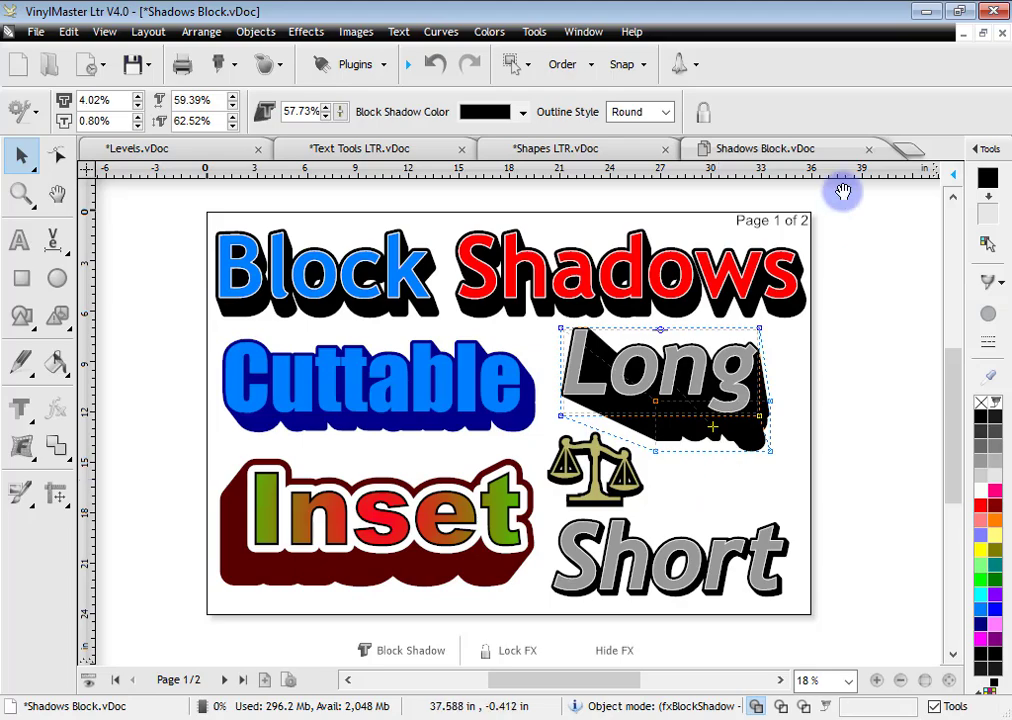
pyautogui.click(868, 149)
pyautogui.click(530, 437)
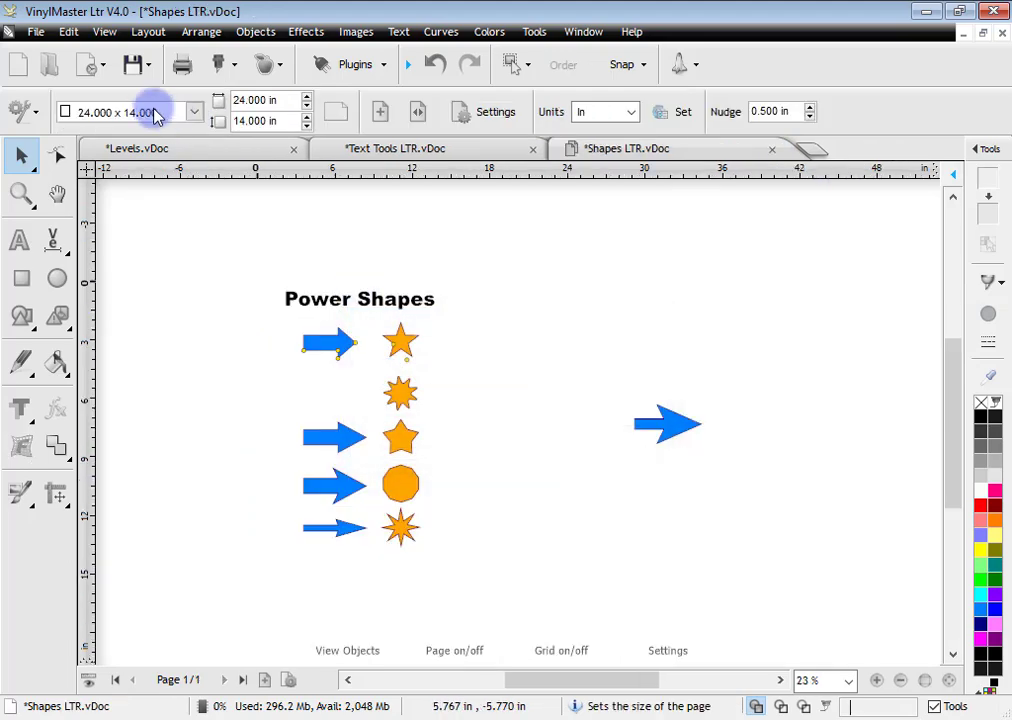
# Open the Shadows Drop.vDoc sample.
pyautogui.click(49, 66)
pyautogui.moveTo(994, 228); pyautogui.dragTo(997, 350)
pyautogui.scroll(-3, 501, 372)
pyautogui.doubleClick(337, 375)
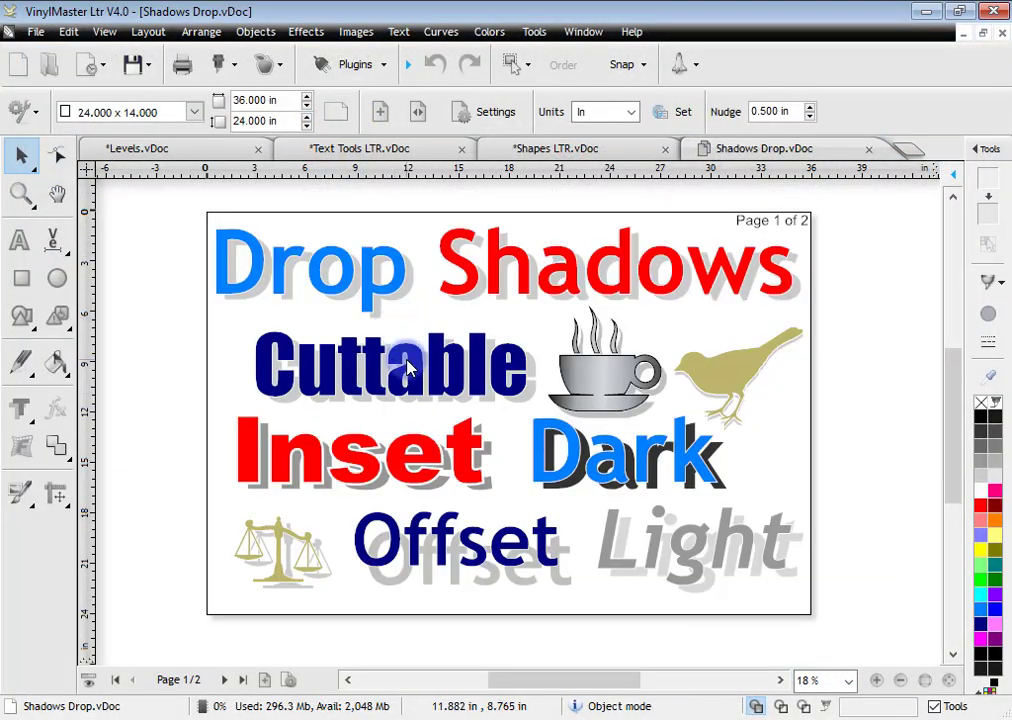
# Apply a Drop Shadow to the Drop Shadows title and reposition its offset.
pyautogui.click(377, 298)
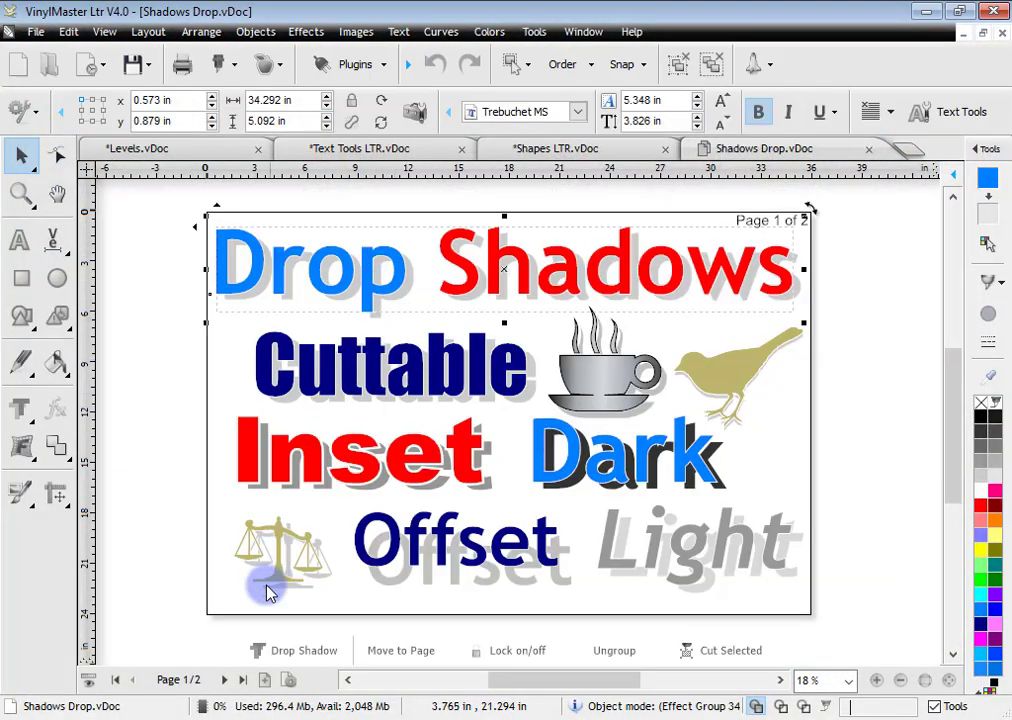
pyautogui.click(303, 652)
pyautogui.moveTo(510, 283); pyautogui.dragTo(519, 281)
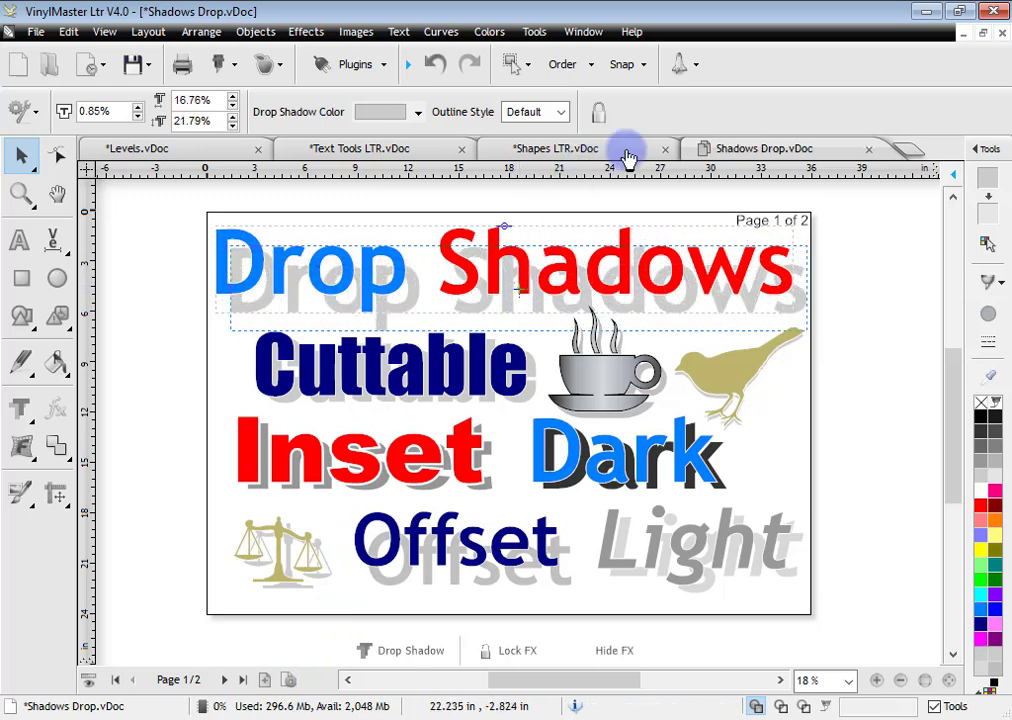
pyautogui.press('Escape')
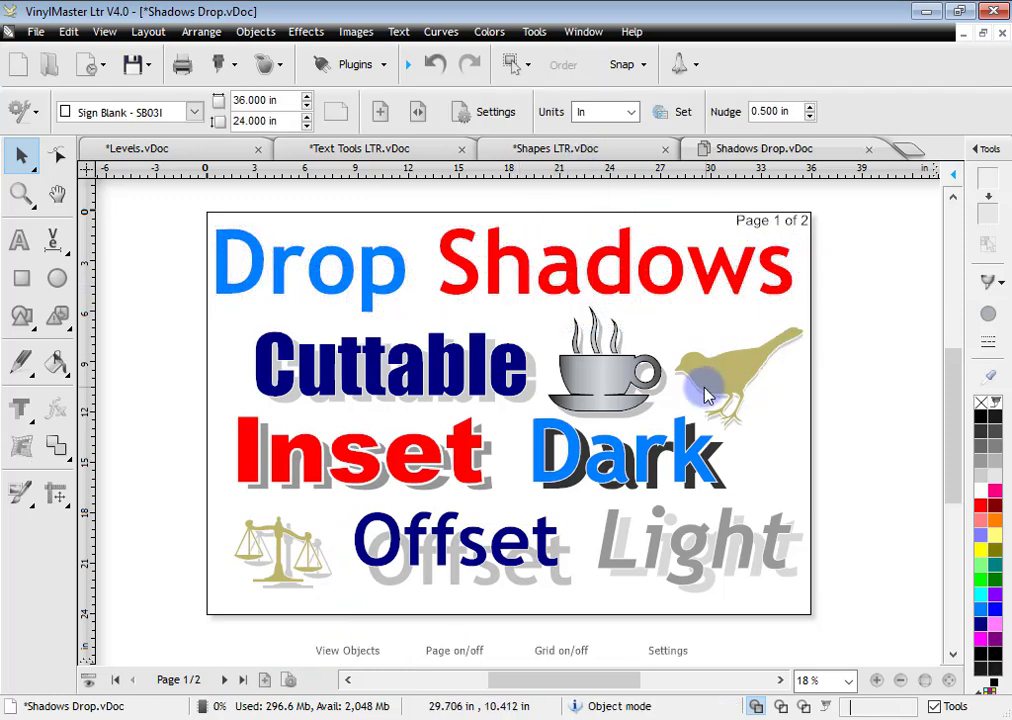
pyautogui.click(470, 282)
pyautogui.click(26, 421)
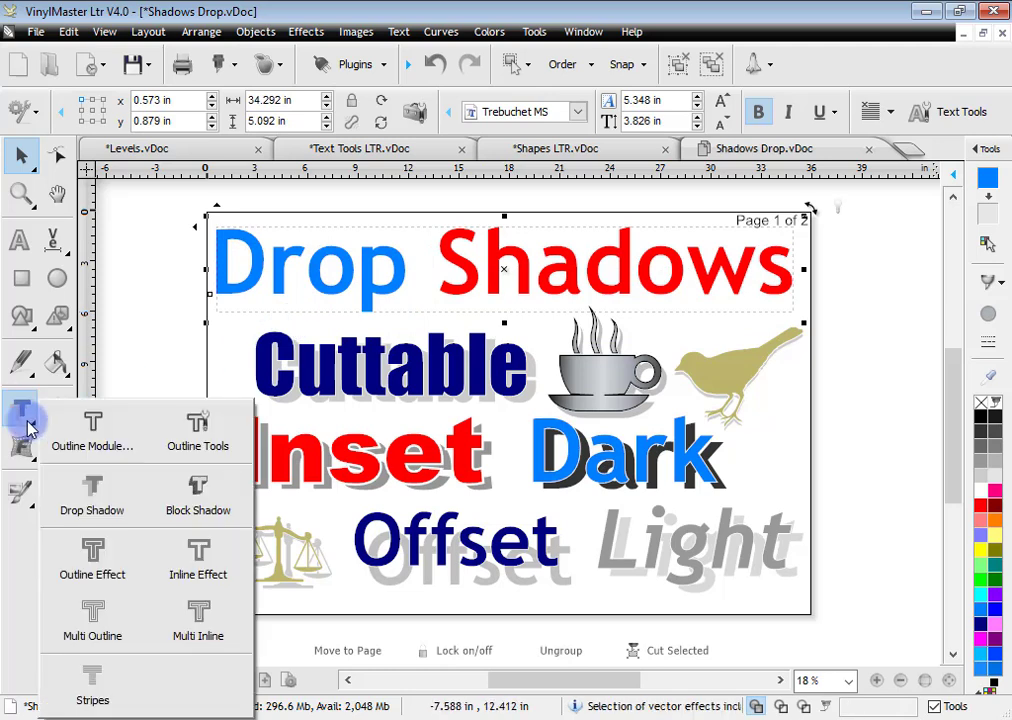
pyautogui.click(100, 489)
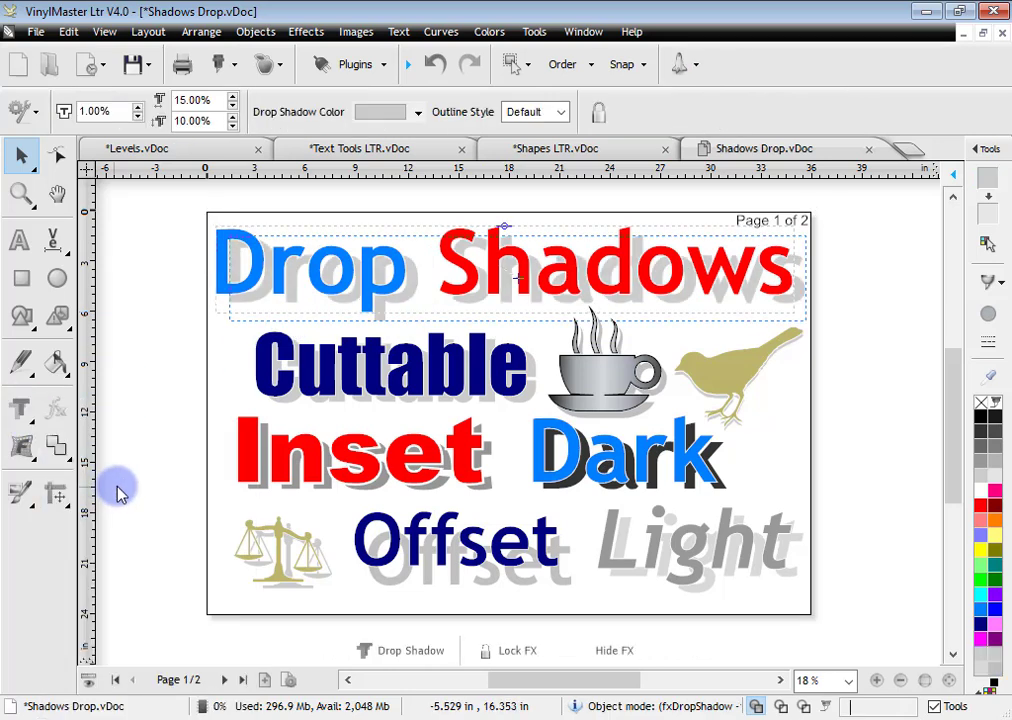
pyautogui.moveTo(663, 234); pyautogui.dragTo(545, 220)
# Zoom in on Drop and set the drop shadow inset to 2.00%.
pyautogui.click(21, 193)
pyautogui.click(180, 213)
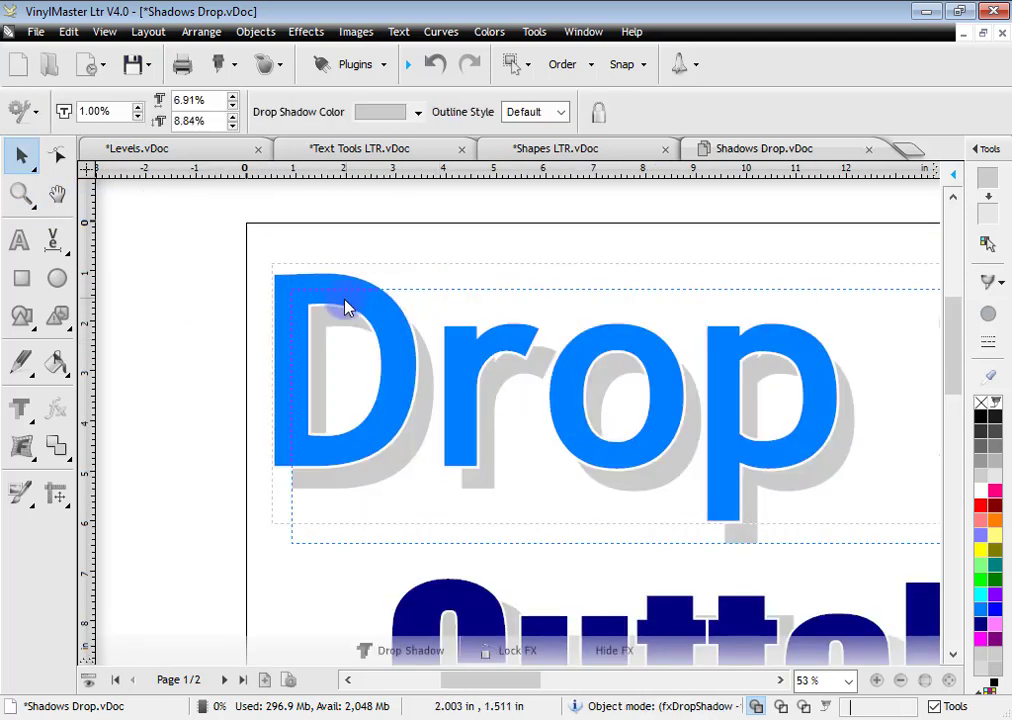
pyautogui.click(139, 106)
pyautogui.click(139, 106)
pyautogui.click(139, 117)
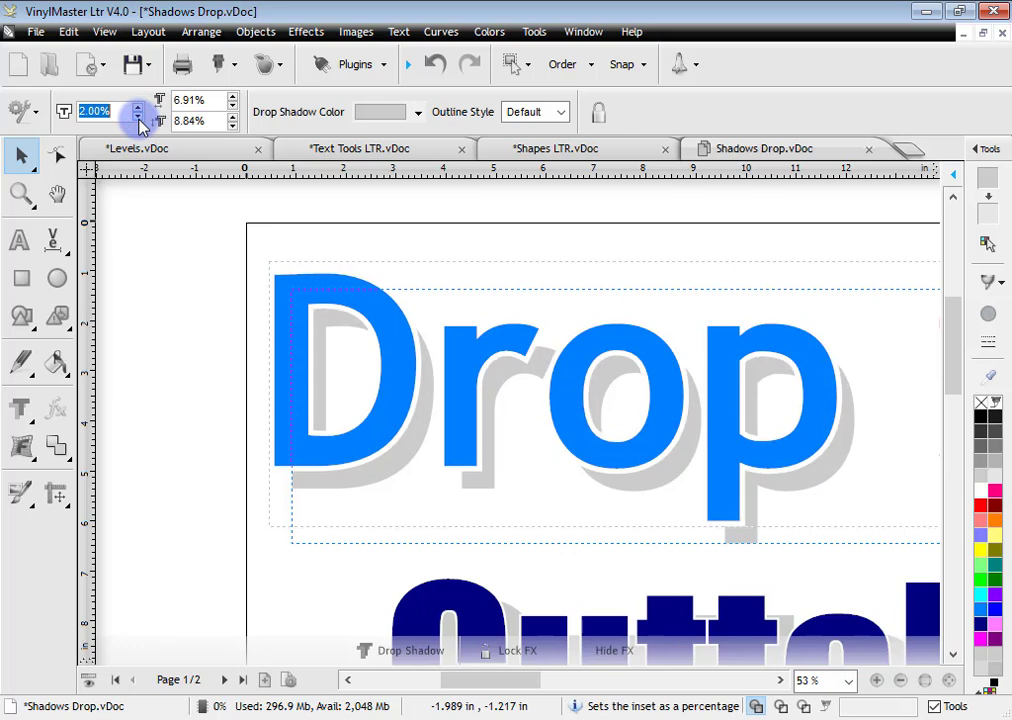
# Toggle the outline-only view, zoom out to the whole page, and close the document.
pyautogui.click(781, 706)
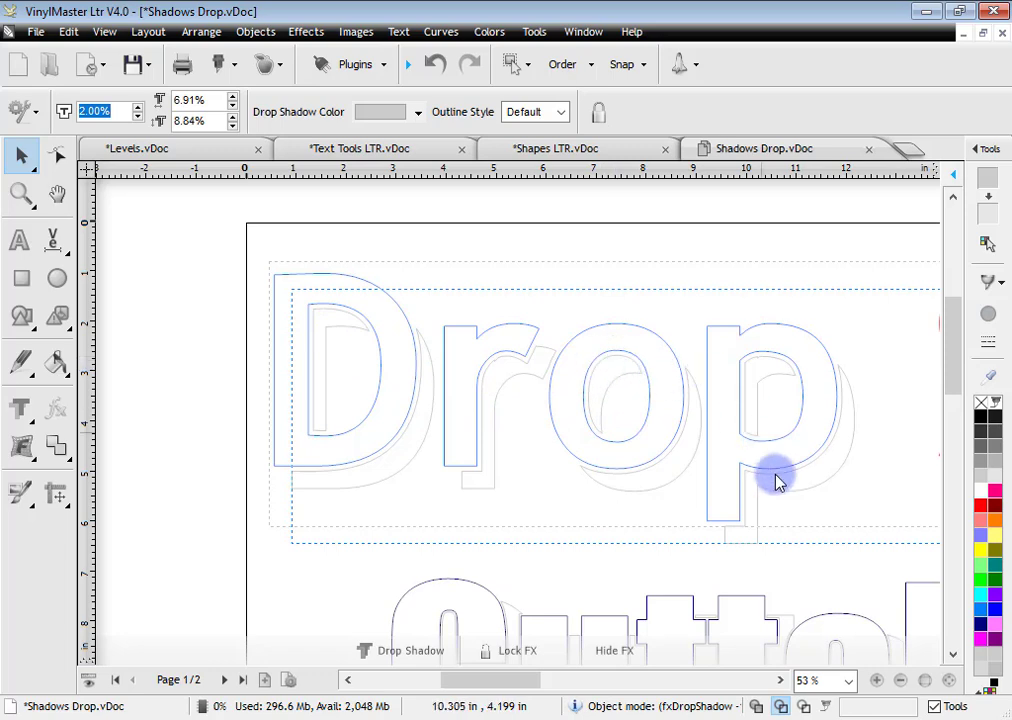
pyautogui.click(781, 706)
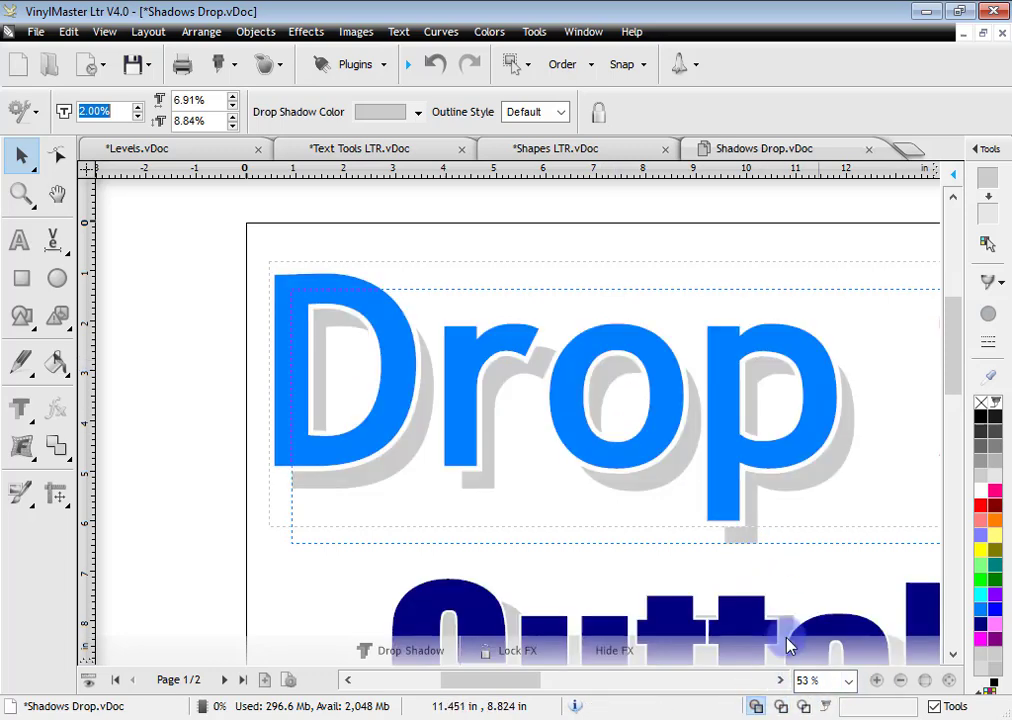
pyautogui.click(948, 676)
pyautogui.click(863, 446)
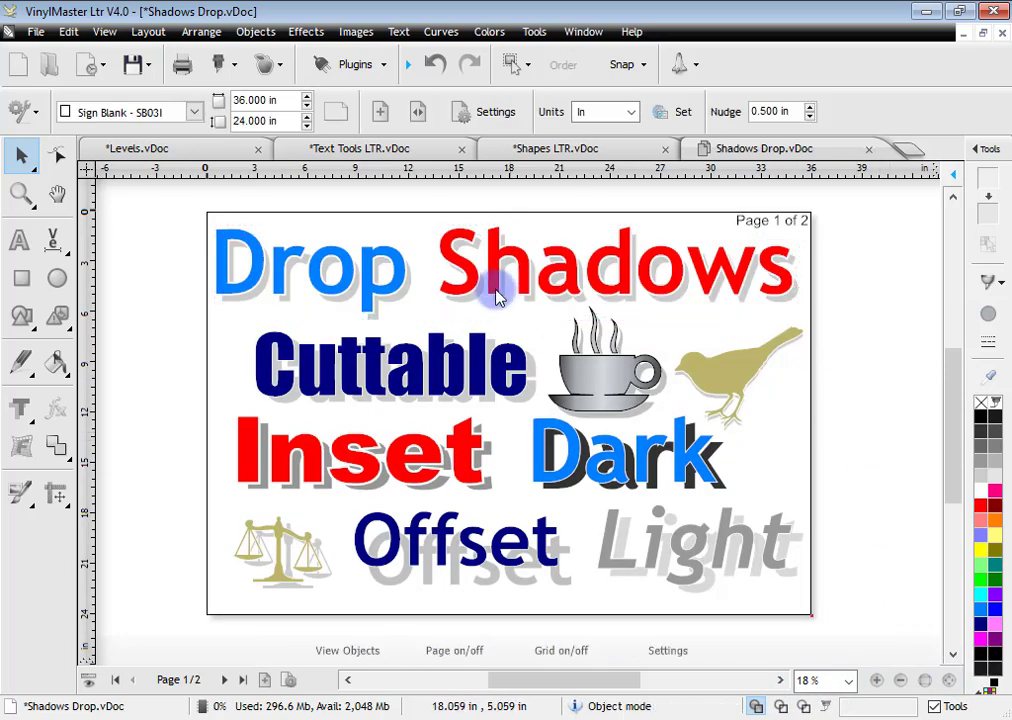
pyautogui.click(867, 149)
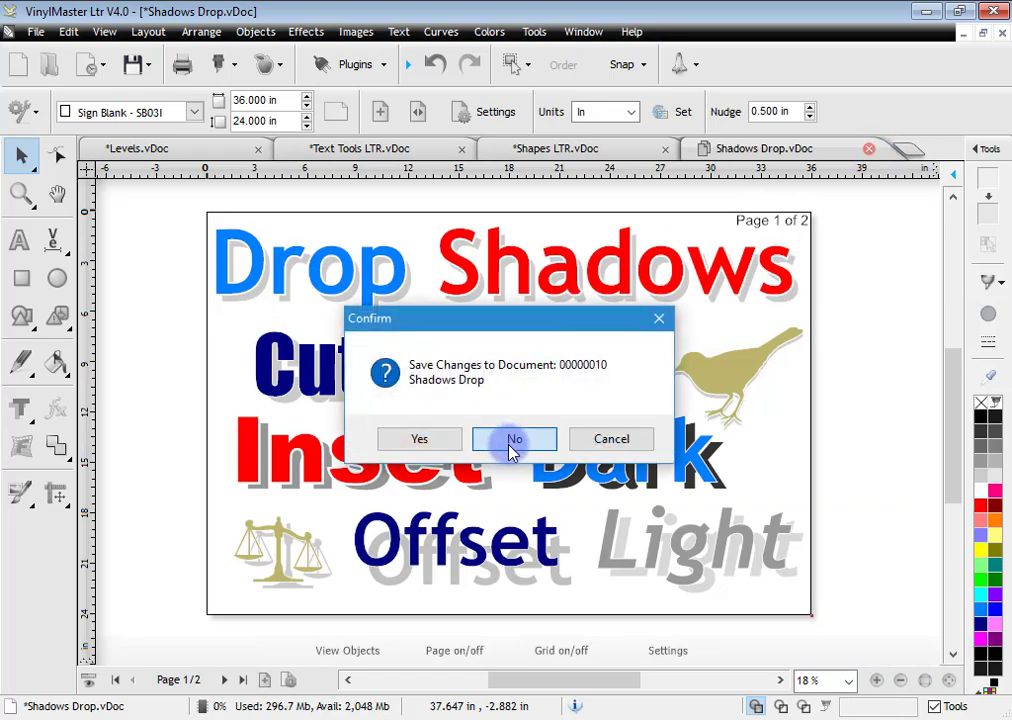
# Discard the Shadows Drop changes and open the Stripes.vDoc sample.
pyautogui.click(512, 442)
pyautogui.click(48, 66)
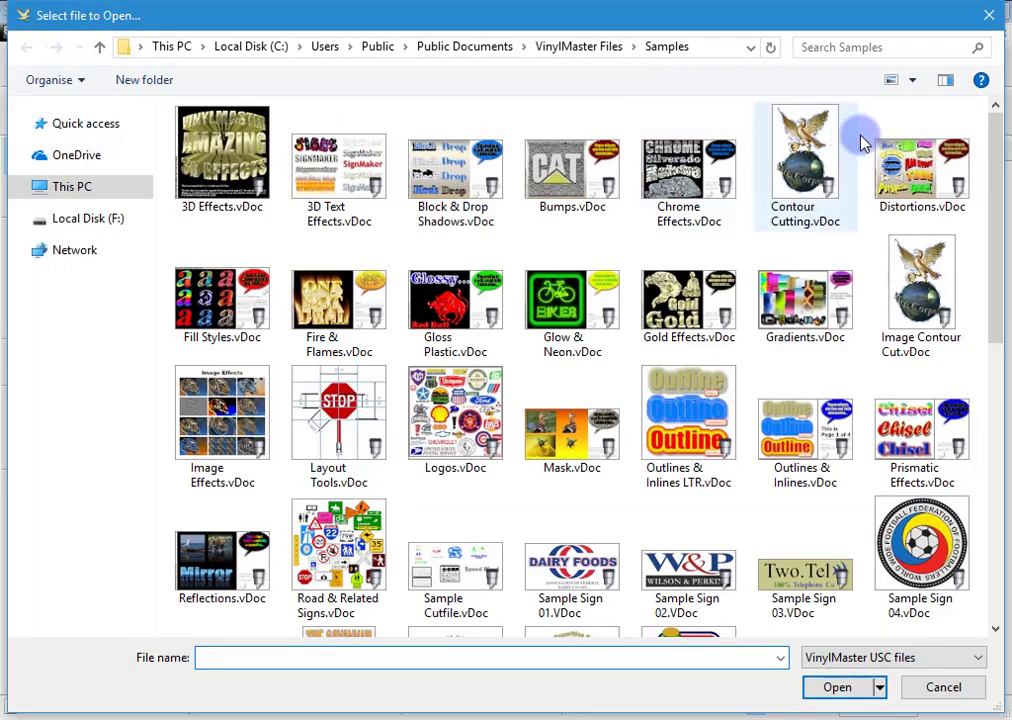
pyautogui.moveTo(1000, 153); pyautogui.dragTo(994, 450)
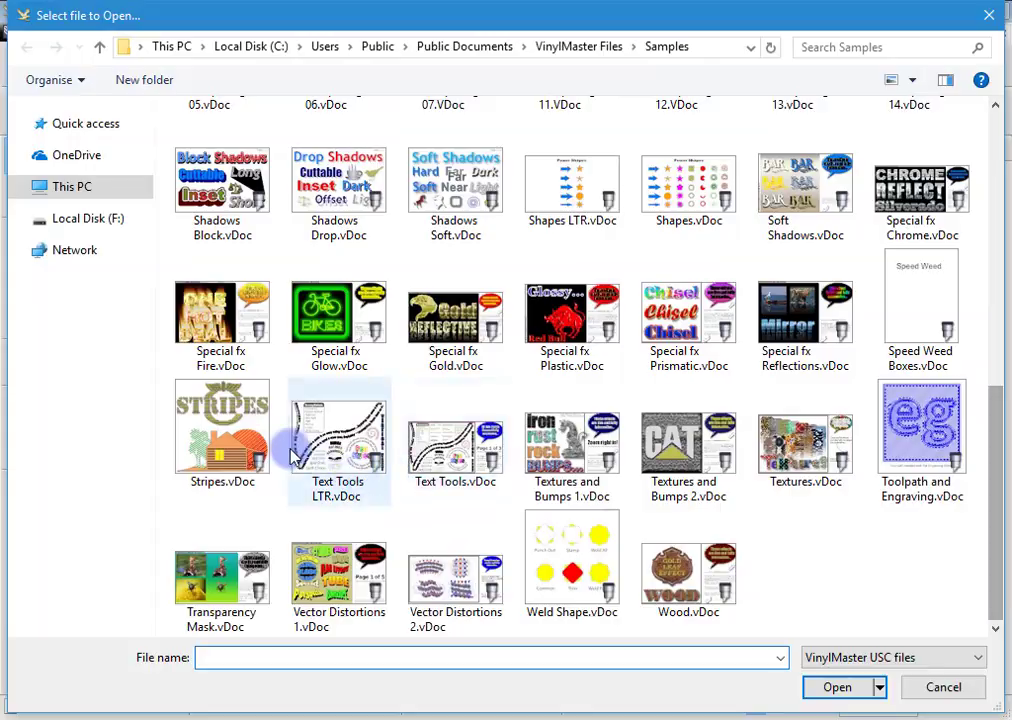
pyautogui.doubleClick(250, 432)
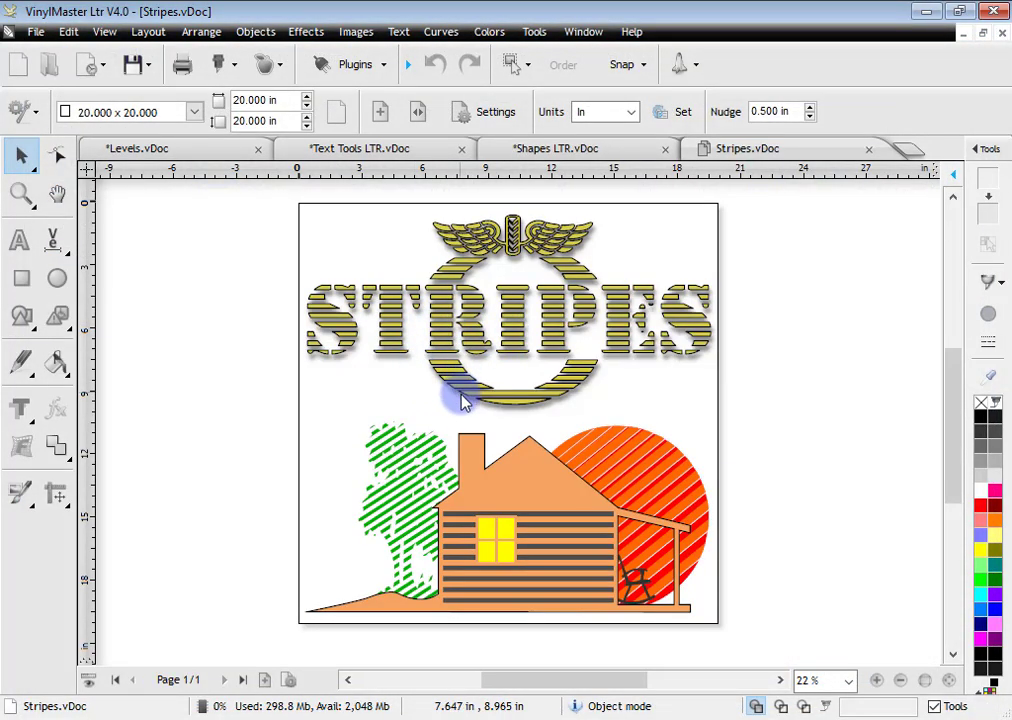
# Zoom in on the Stripes logo, toggle outline view, zoom out, and close it.
pyautogui.click(21, 194)
pyautogui.moveTo(380, 201); pyautogui.dragTo(671, 411)
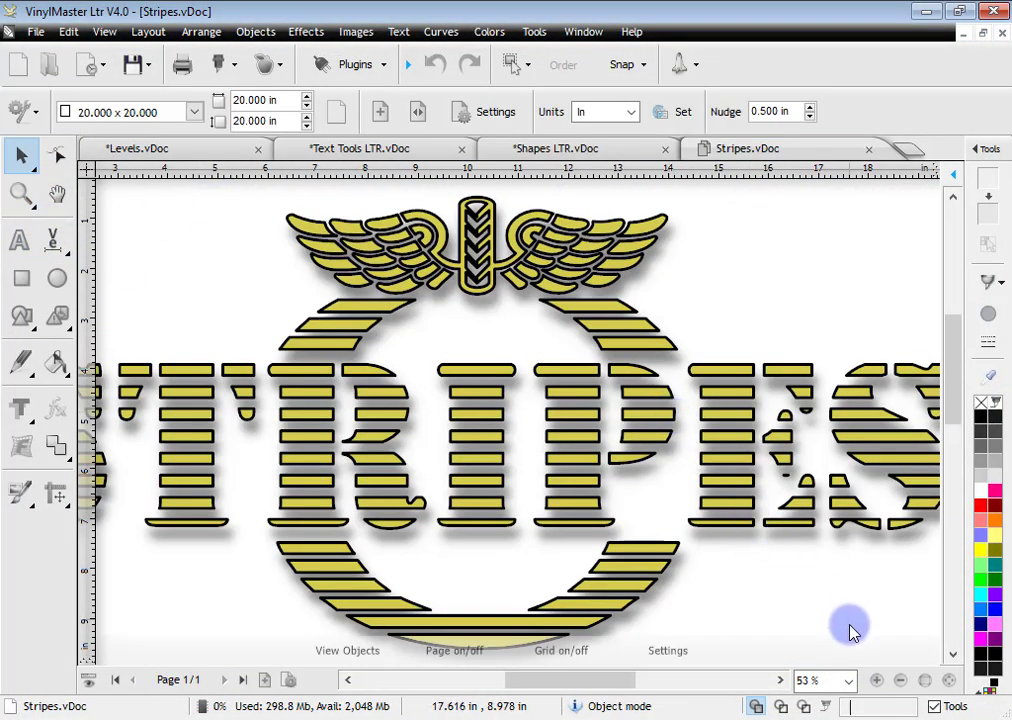
pyautogui.click(780, 706)
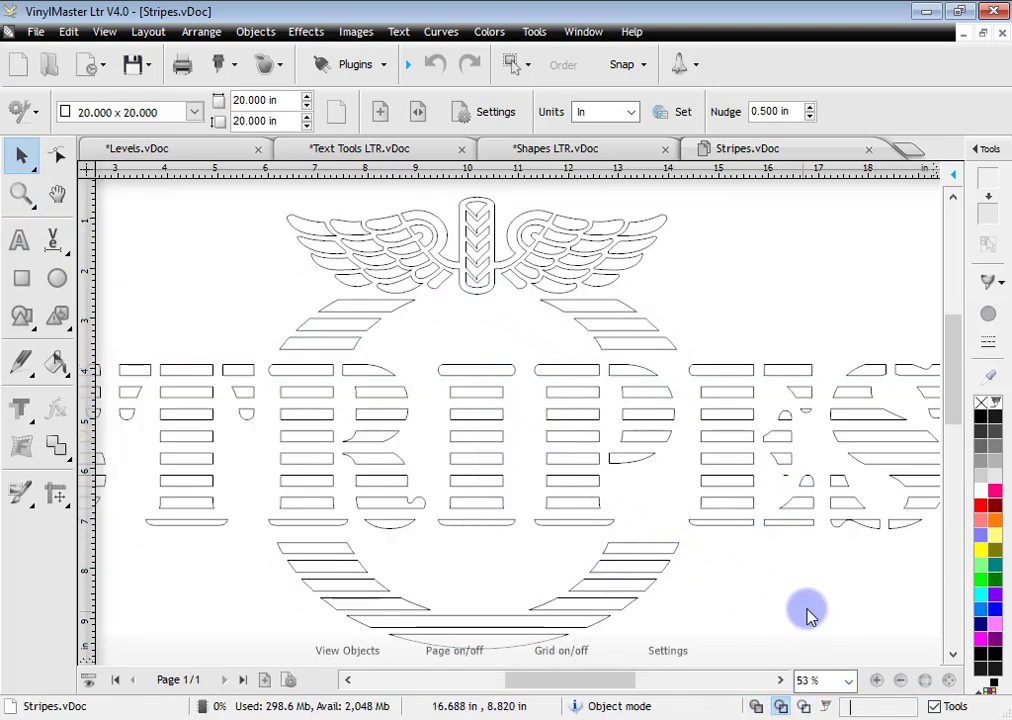
pyautogui.click(757, 706)
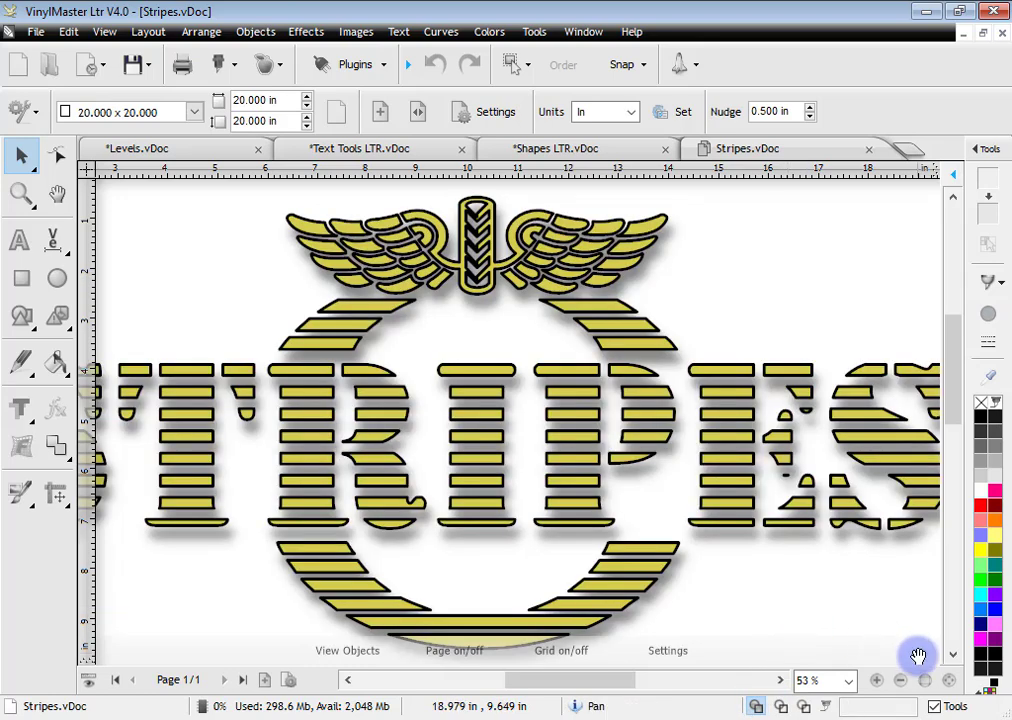
pyautogui.click(943, 677)
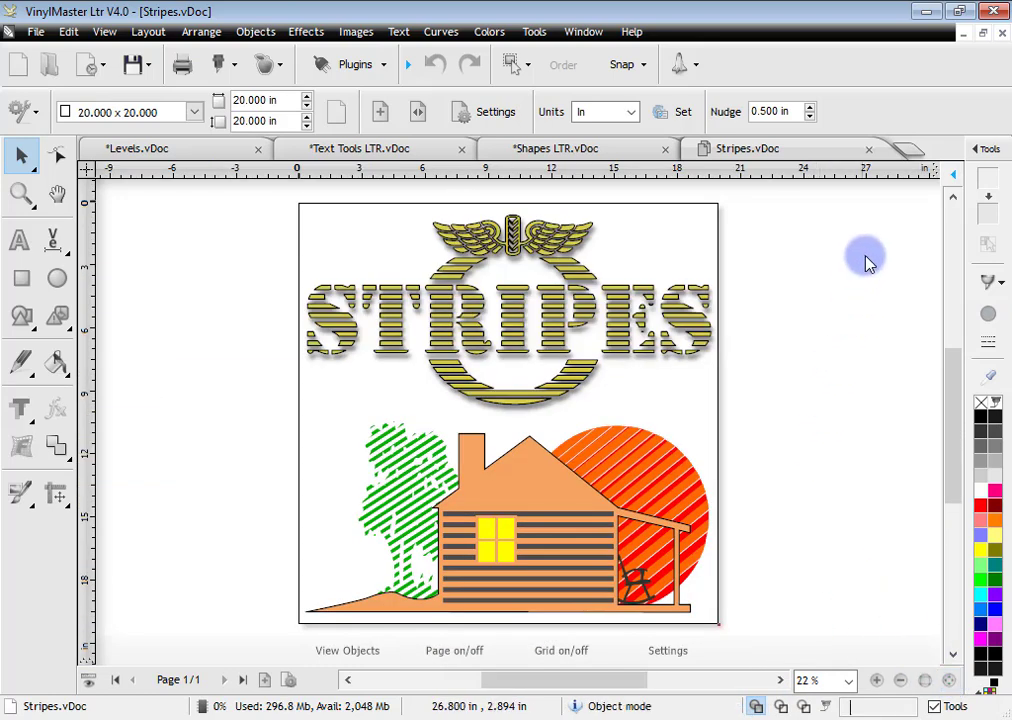
pyautogui.click(868, 148)
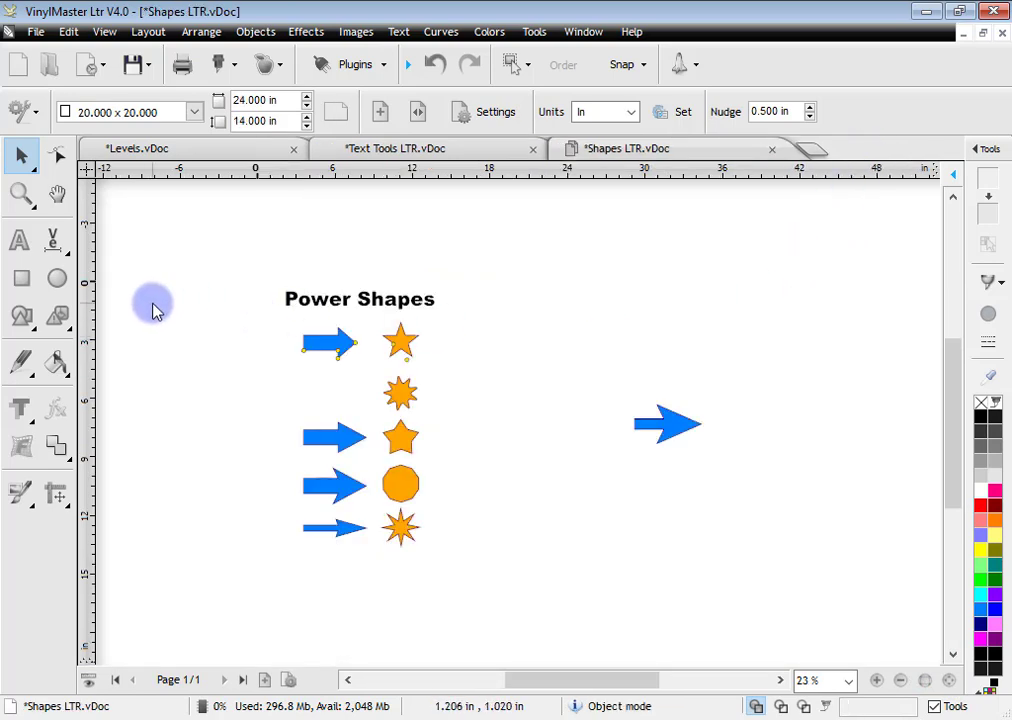
# Start a new document and paste the pool photo at the page's top-left.
pyautogui.click(18, 66)
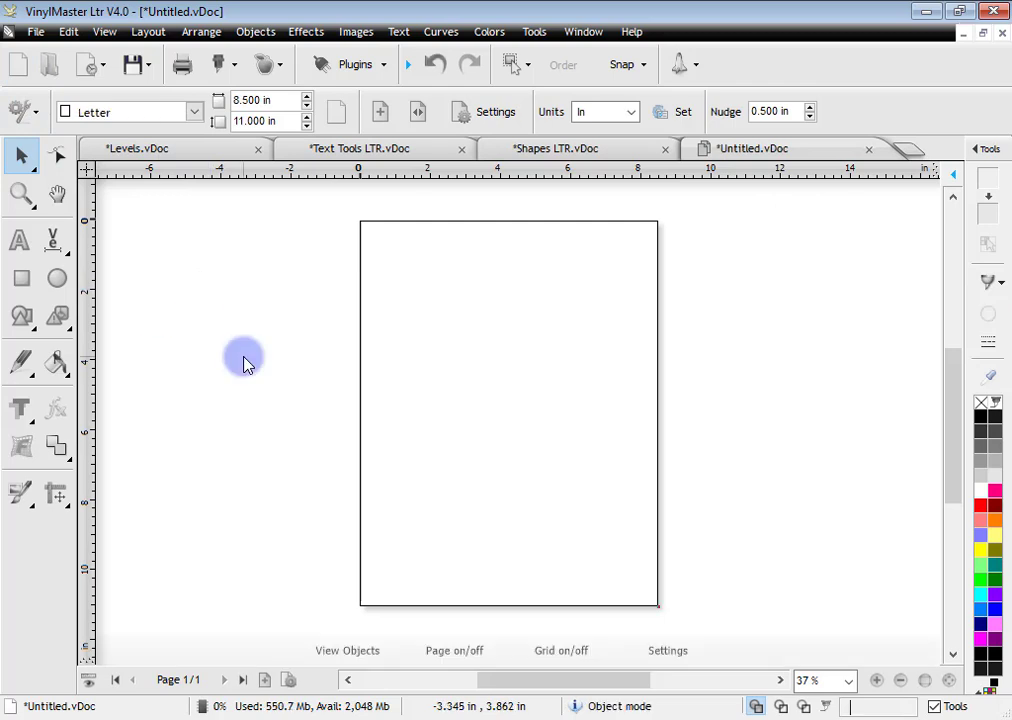
pyautogui.click(461, 655)
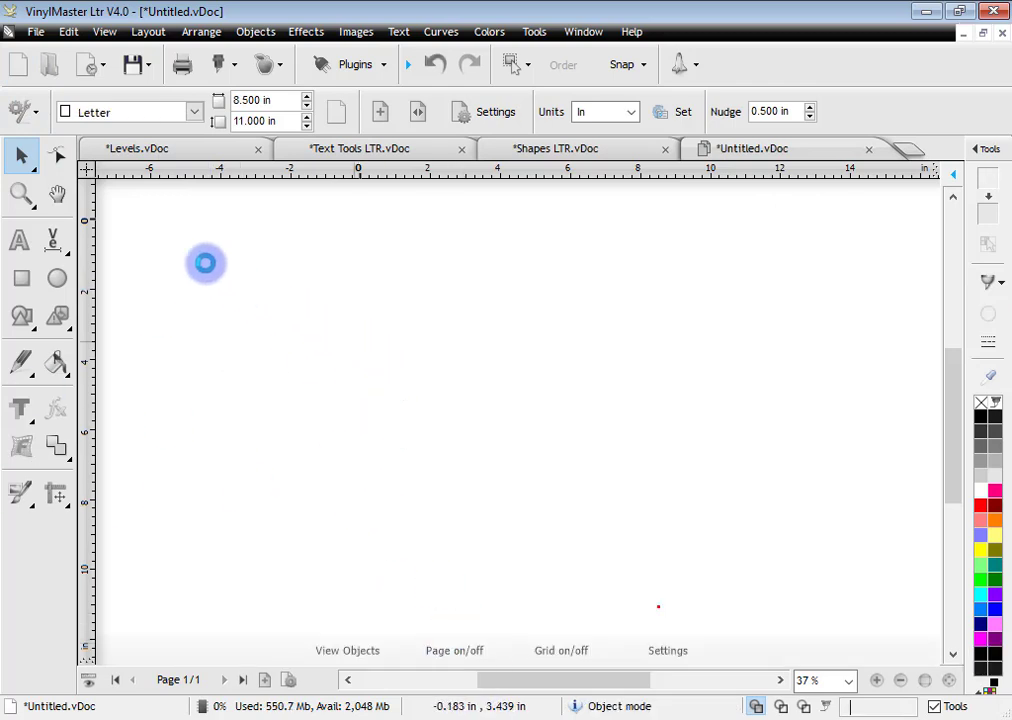
pyautogui.hotkey('ctrl', 'v')
pyautogui.click(173, 239)
# Nudge the pool photo slightly and show the Plugins list with it selected.
pyautogui.click(950, 680)
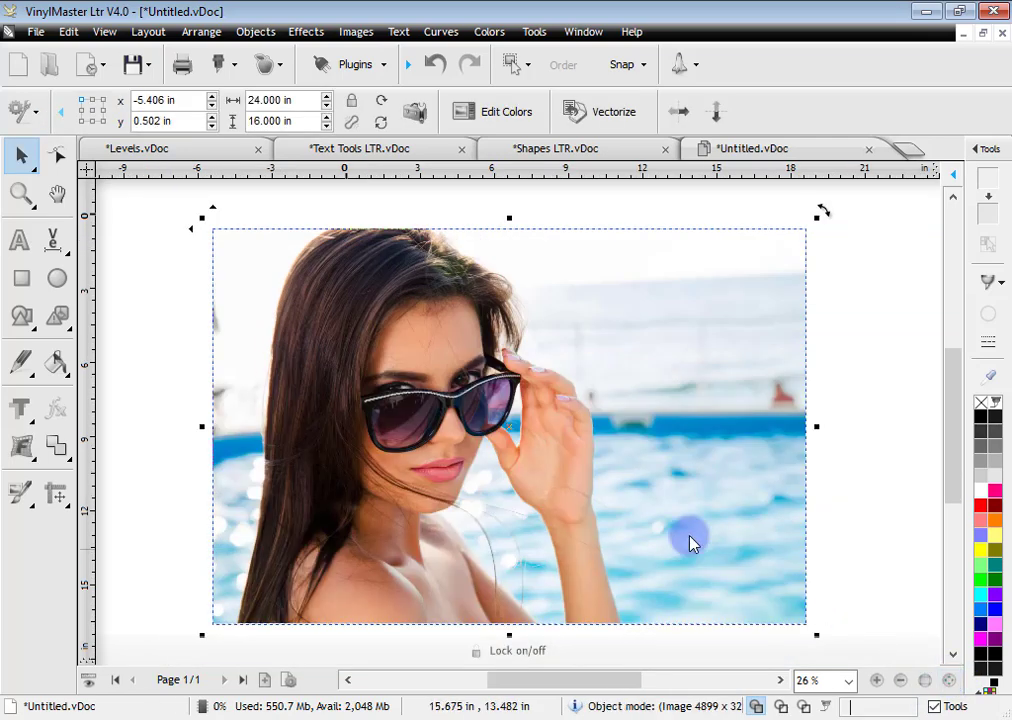
pyautogui.moveTo(723, 549); pyautogui.dragTo(691, 528)
pyautogui.click(855, 515)
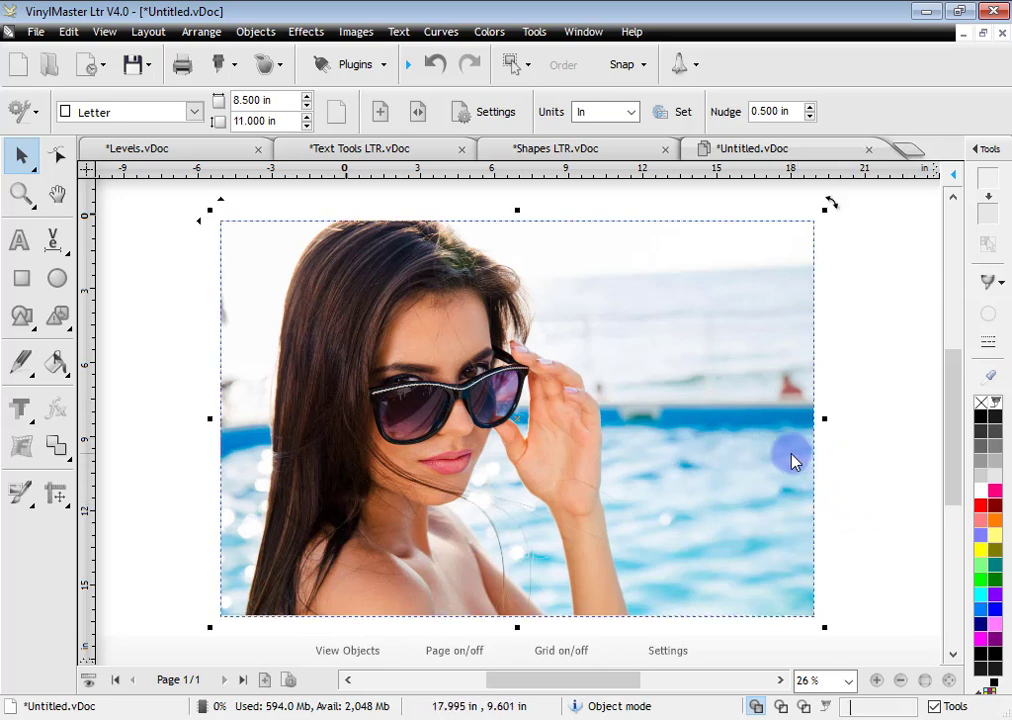
pyautogui.click(740, 400)
pyautogui.click(356, 65)
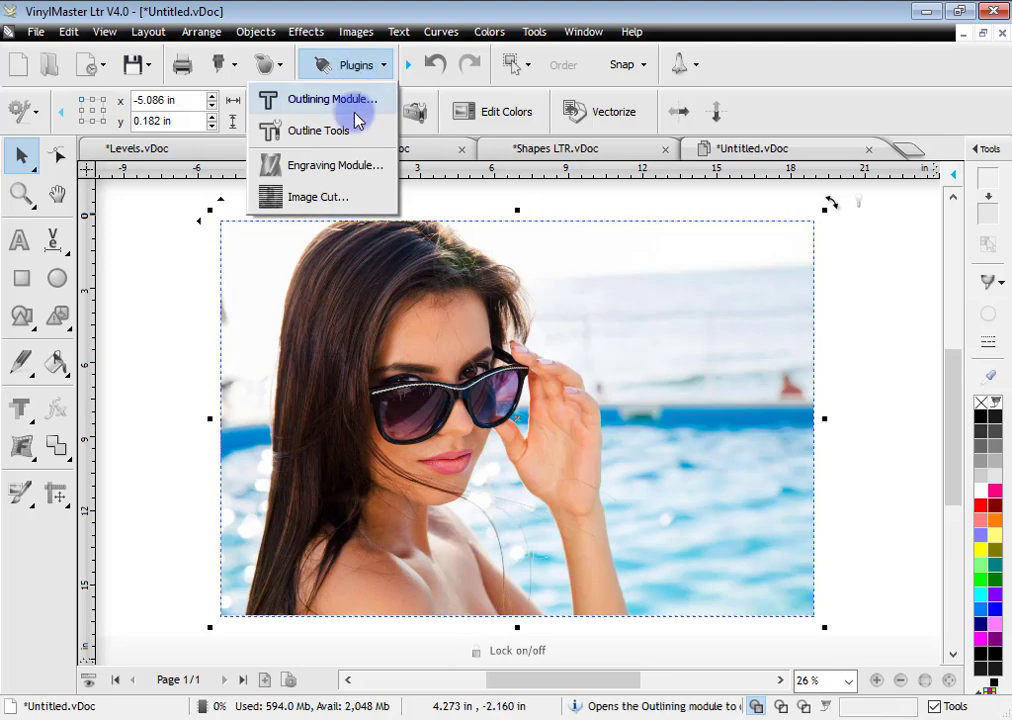
# Convert the photo with Image Cut using a 0.390 in strip height.
pyautogui.click(315, 198)
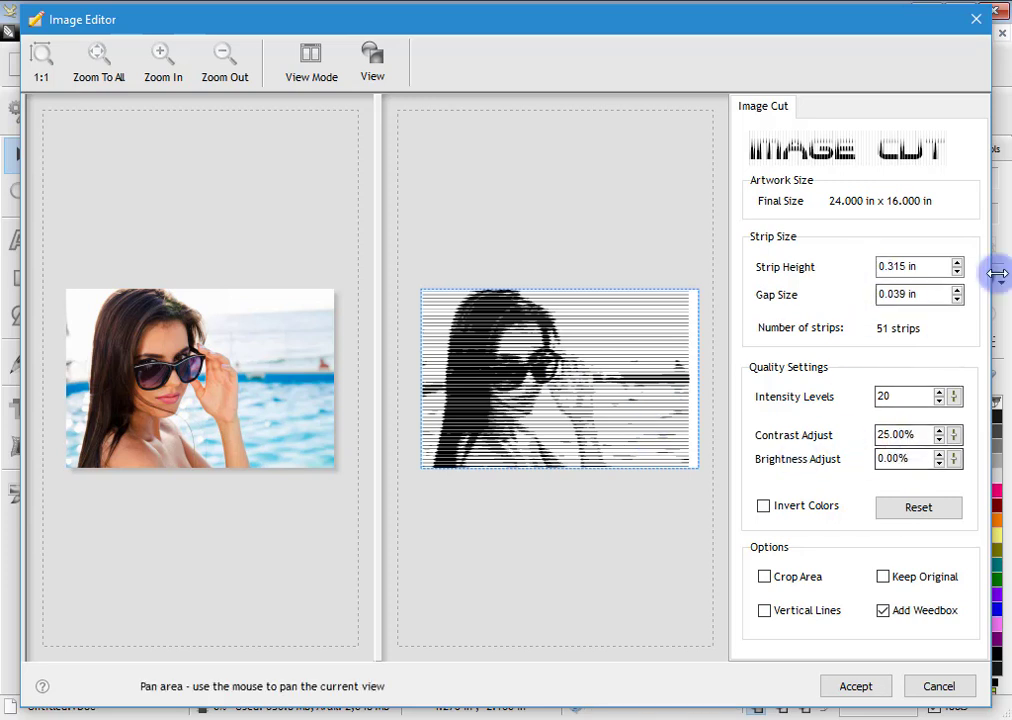
pyautogui.click(958, 267)
pyautogui.click(958, 267)
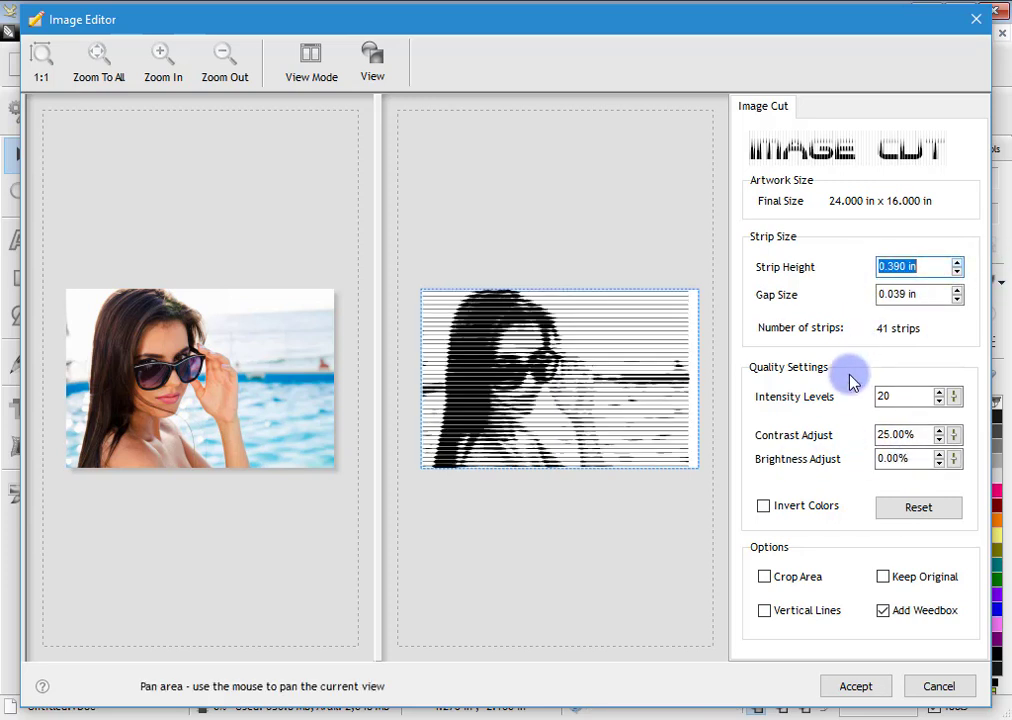
pyautogui.click(858, 684)
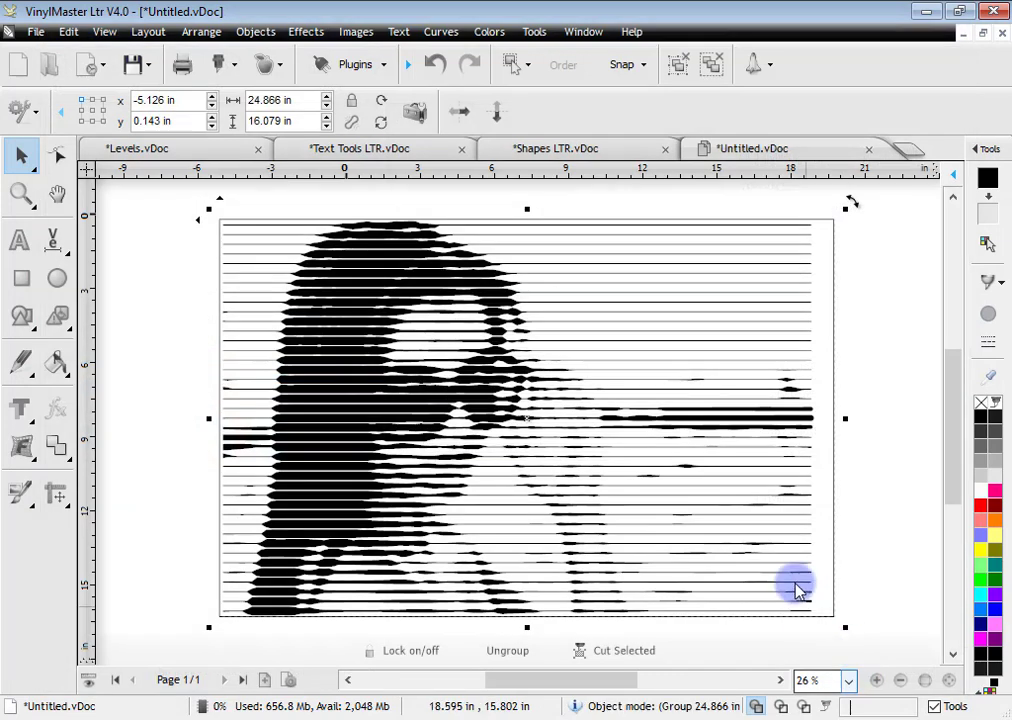
pyautogui.click(745, 492)
pyautogui.scroll(-2, 572, 473)
pyautogui.scroll(-2, 572, 473)
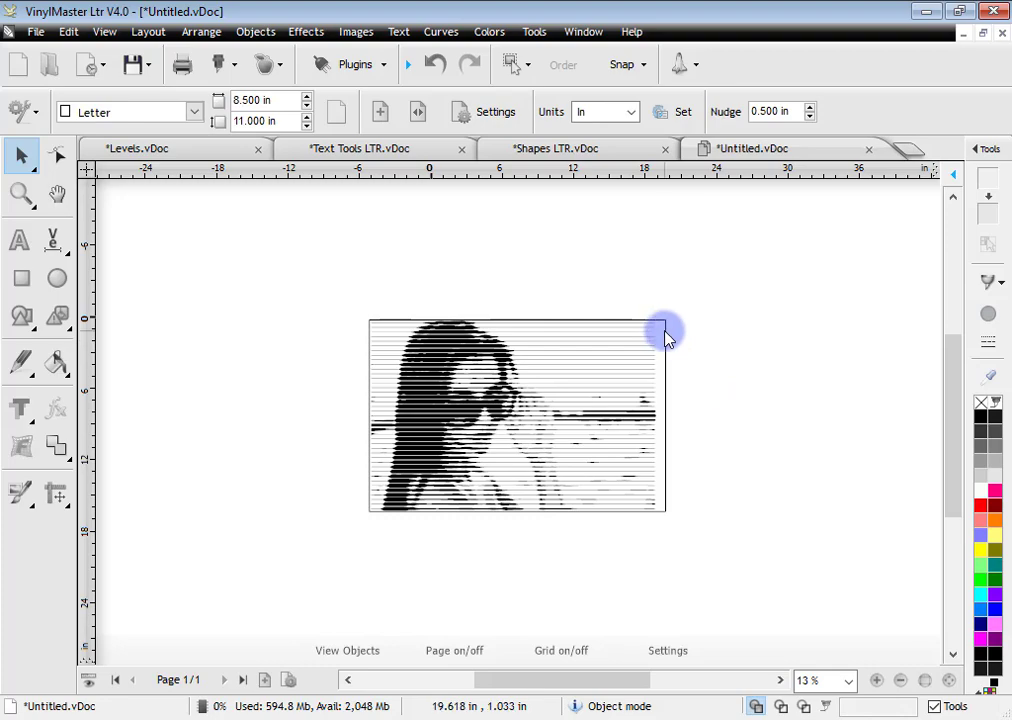
# Open the Toolpath and Engraving.vDoc sample.
pyautogui.click(48, 64)
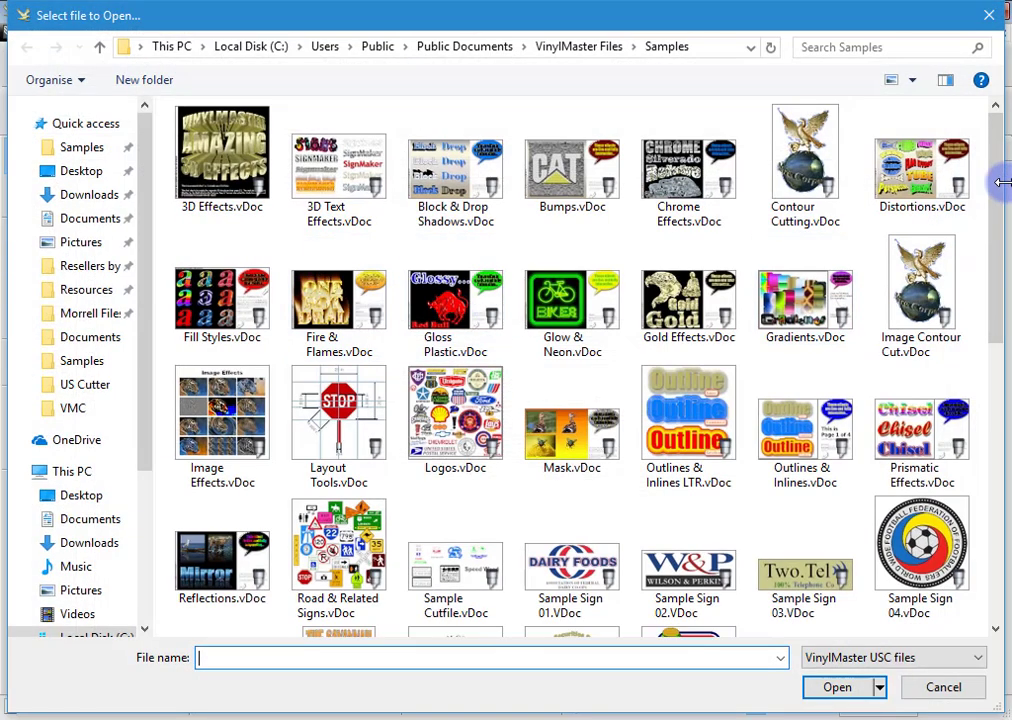
pyautogui.moveTo(994, 219); pyautogui.dragTo(1000, 460)
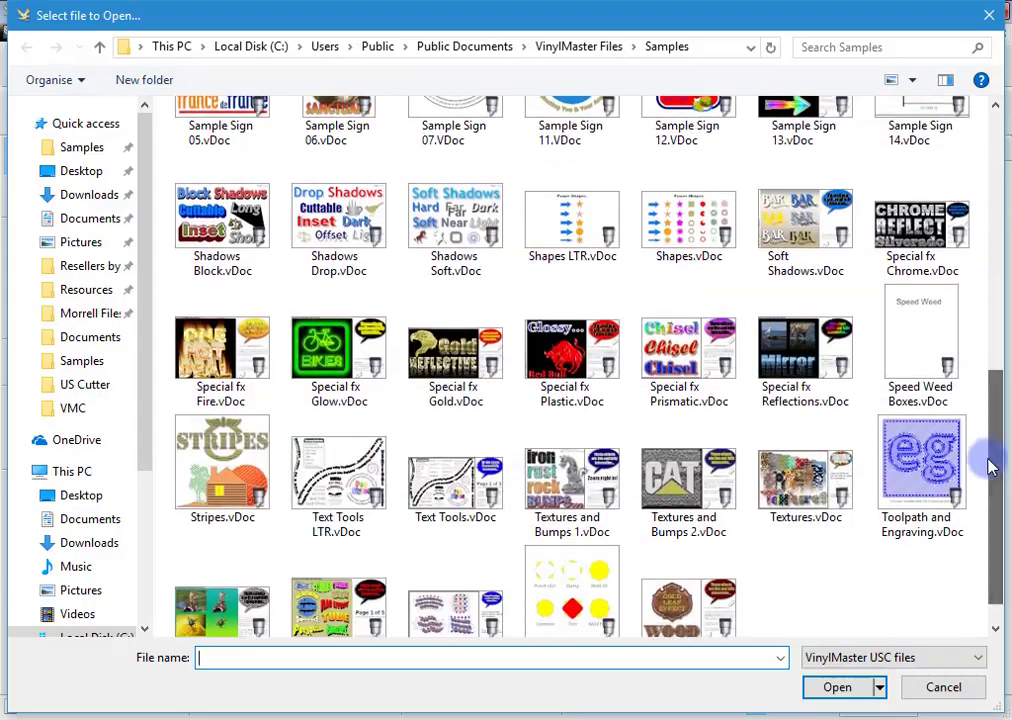
pyautogui.doubleClick(922, 465)
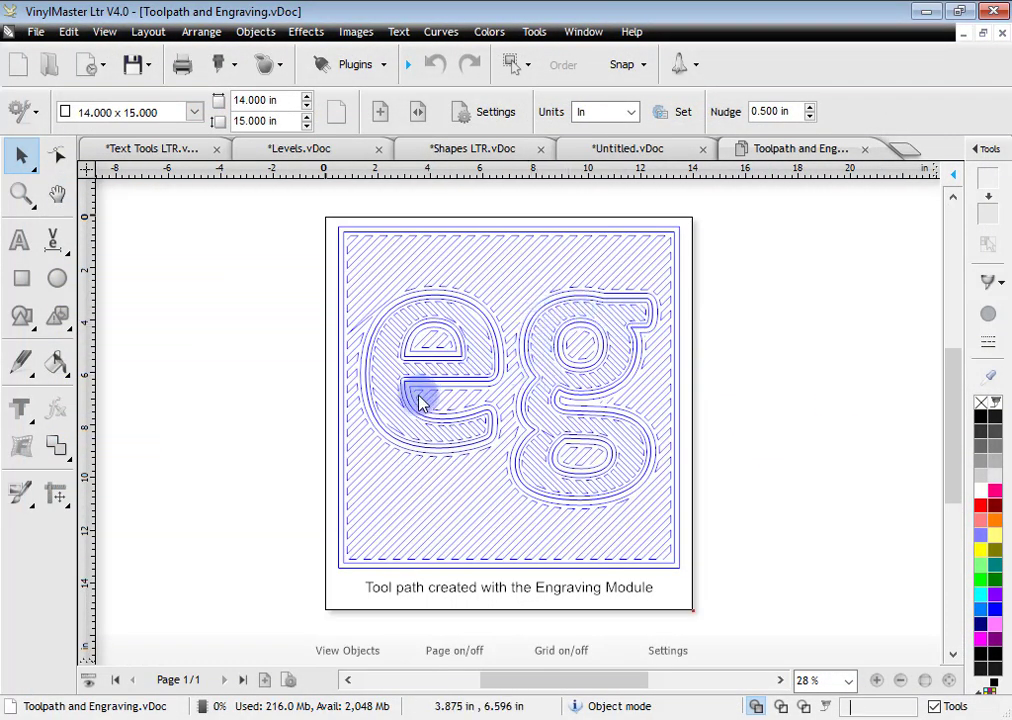
# Add bold 'eg' text, enlarge it, and place it right of the page.
pyautogui.click(21, 243)
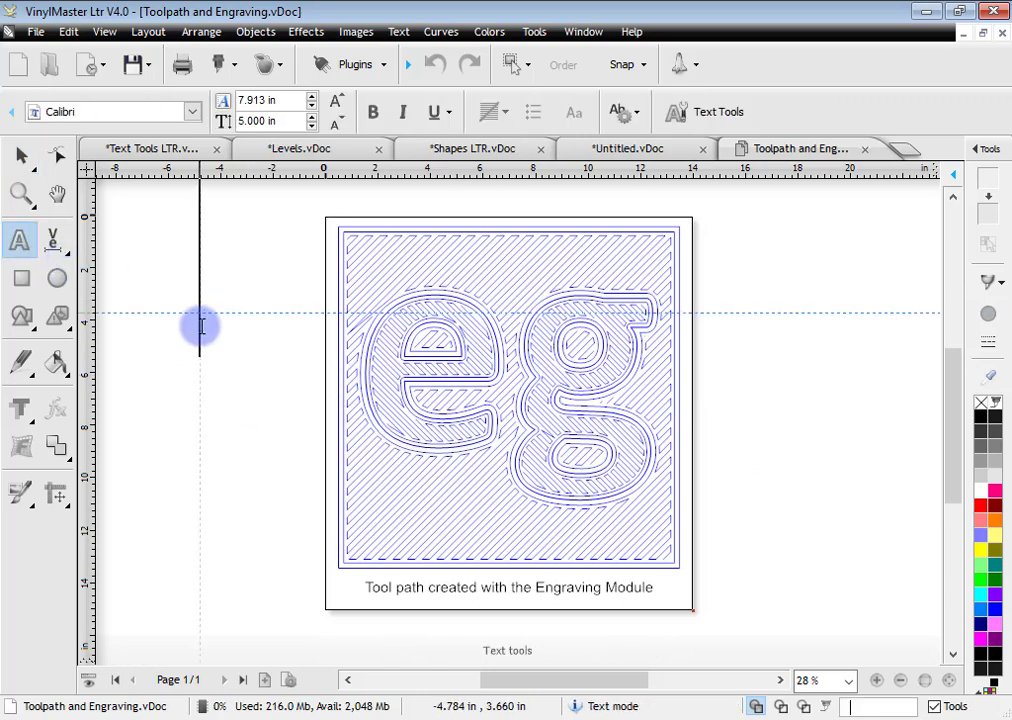
pyautogui.click(216, 447)
pyautogui.write('eg')
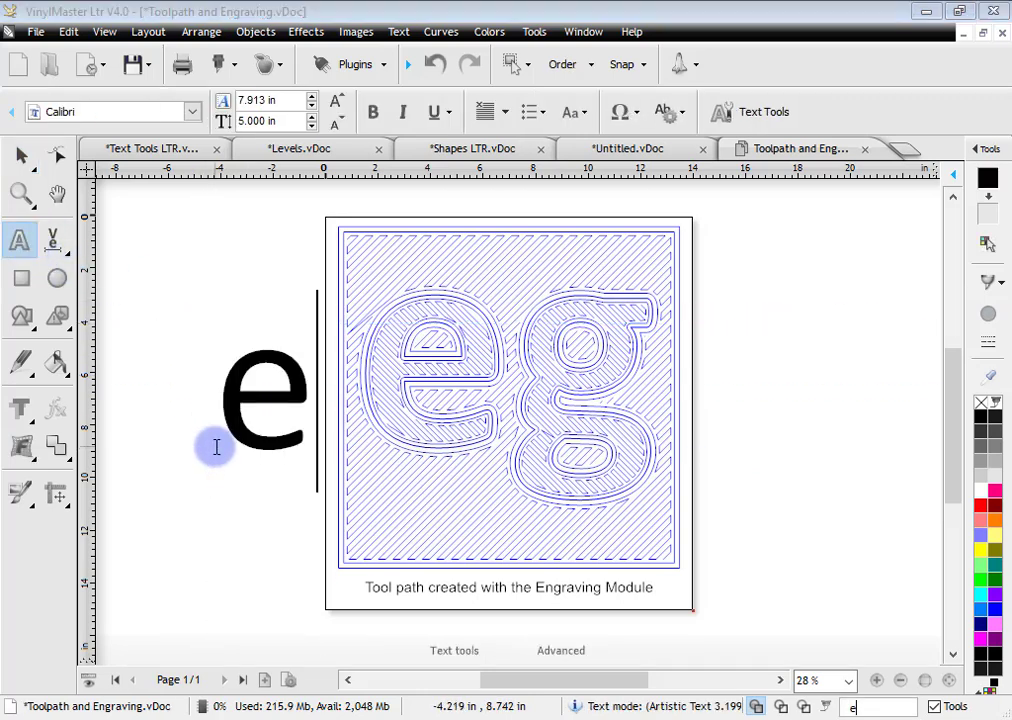
pyautogui.click(18, 158)
pyautogui.moveTo(318, 415); pyautogui.dragTo(707, 388)
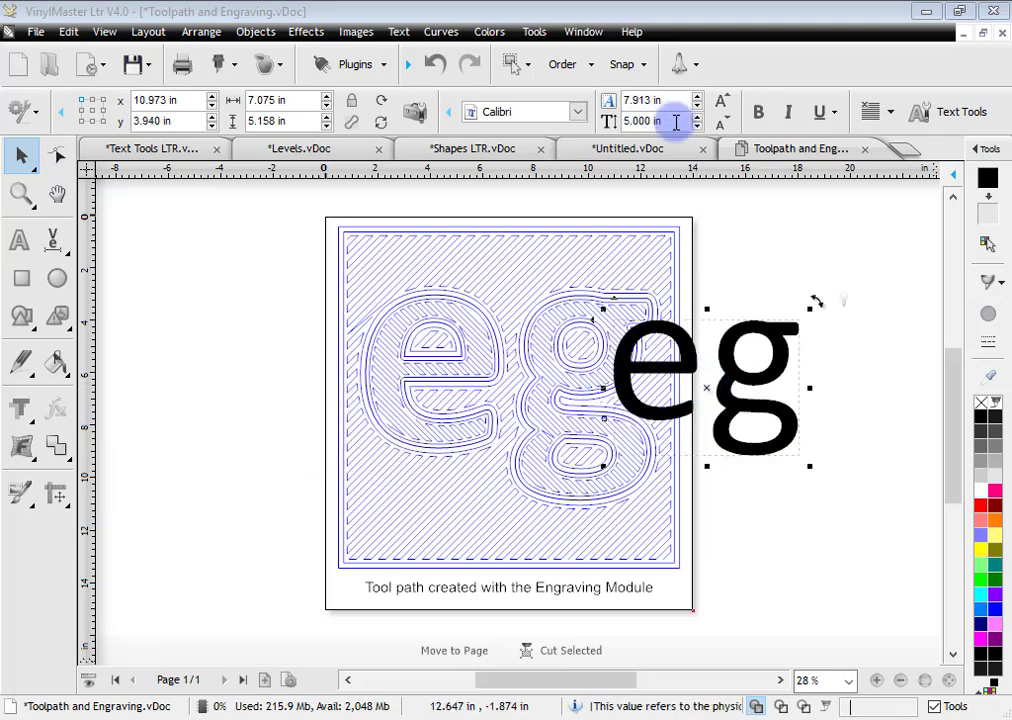
pyautogui.click(758, 112)
pyautogui.moveTo(609, 461); pyautogui.dragTo(523, 523)
pyautogui.moveTo(671, 424); pyautogui.dragTo(774, 404)
pyautogui.moveTo(964, 410); pyautogui.dragTo(740, 408)
# Create an engraving fill of eg with cut perimeter, larger tool diameter, Diagonal - Up travel.
pyautogui.click(350, 65)
pyautogui.click(329, 168)
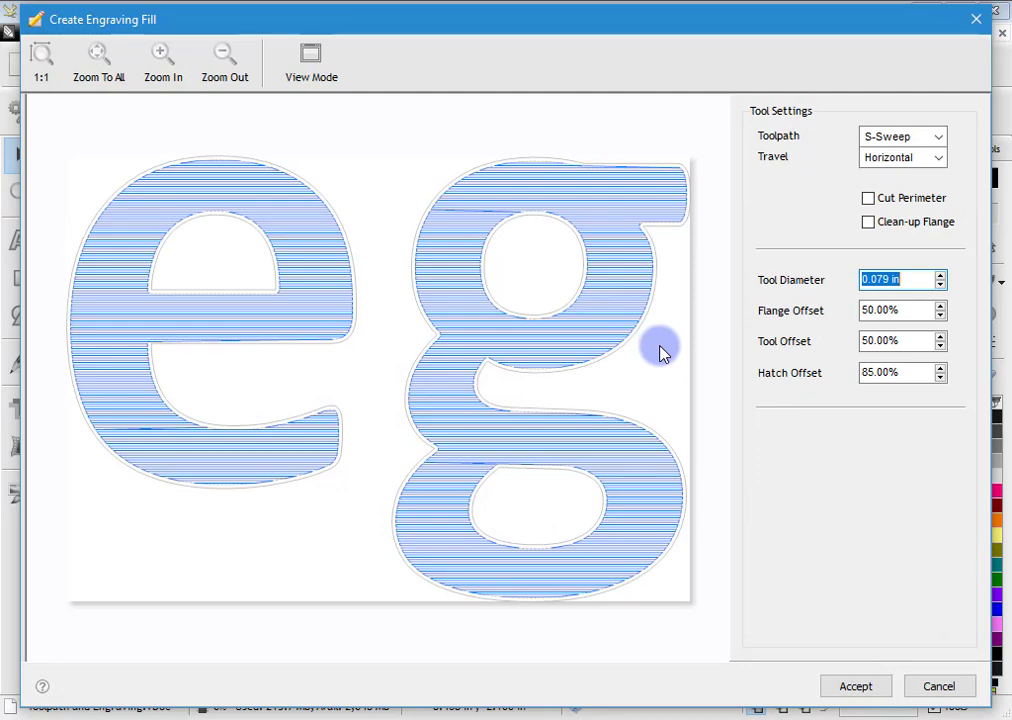
pyautogui.click(895, 203)
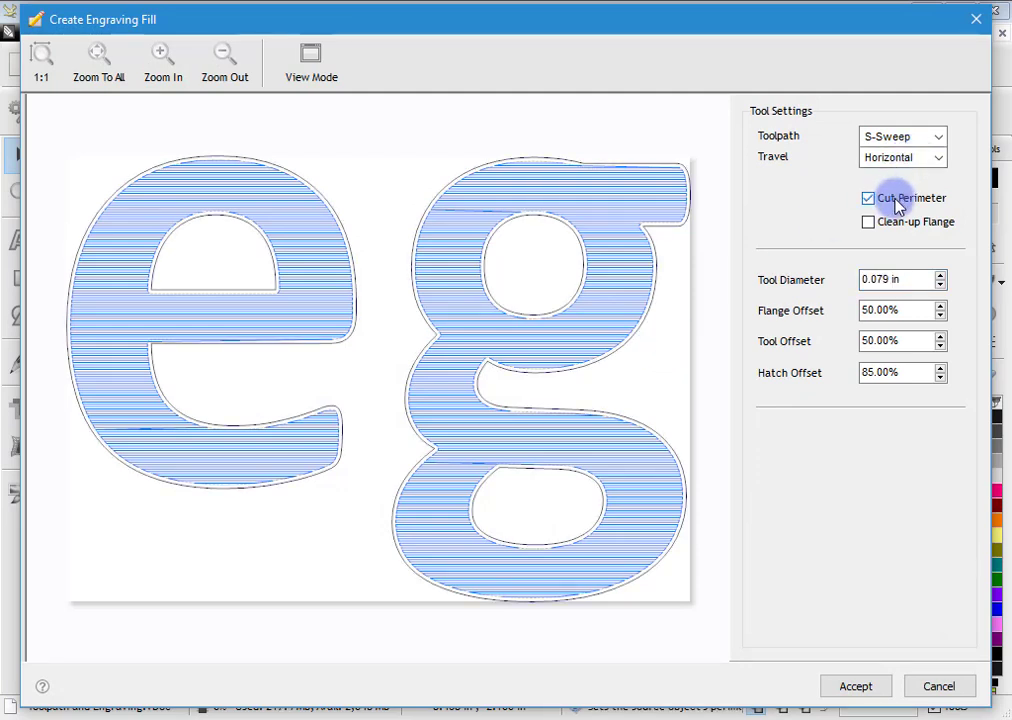
pyautogui.click(941, 277)
pyautogui.click(941, 277)
pyautogui.click(941, 277)
pyautogui.click(941, 277)
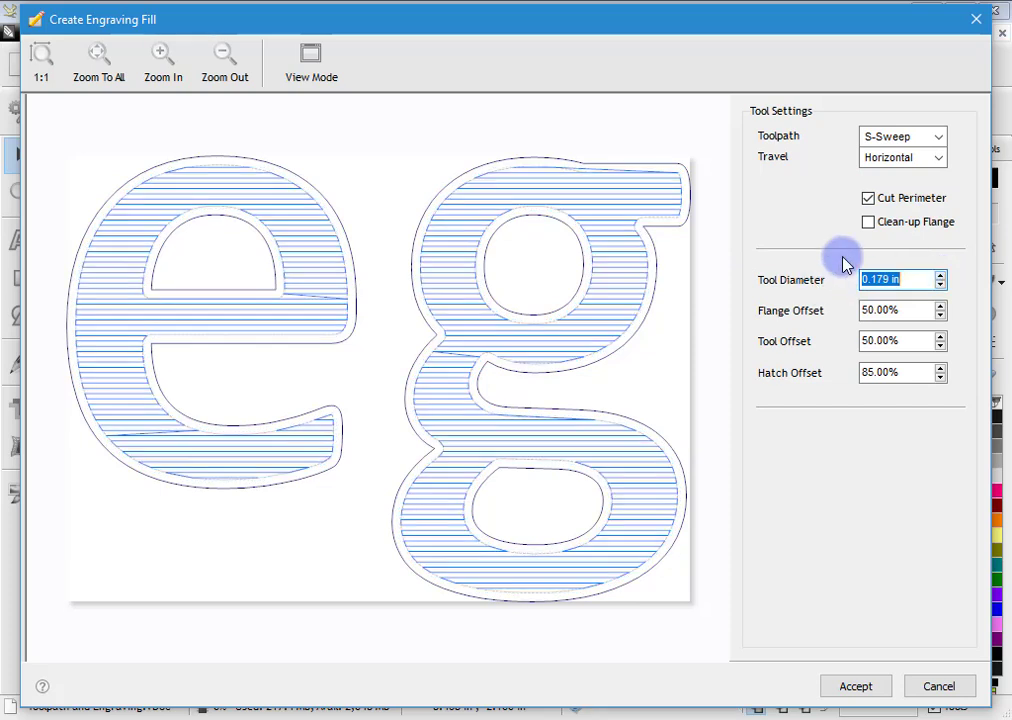
pyautogui.click(917, 136)
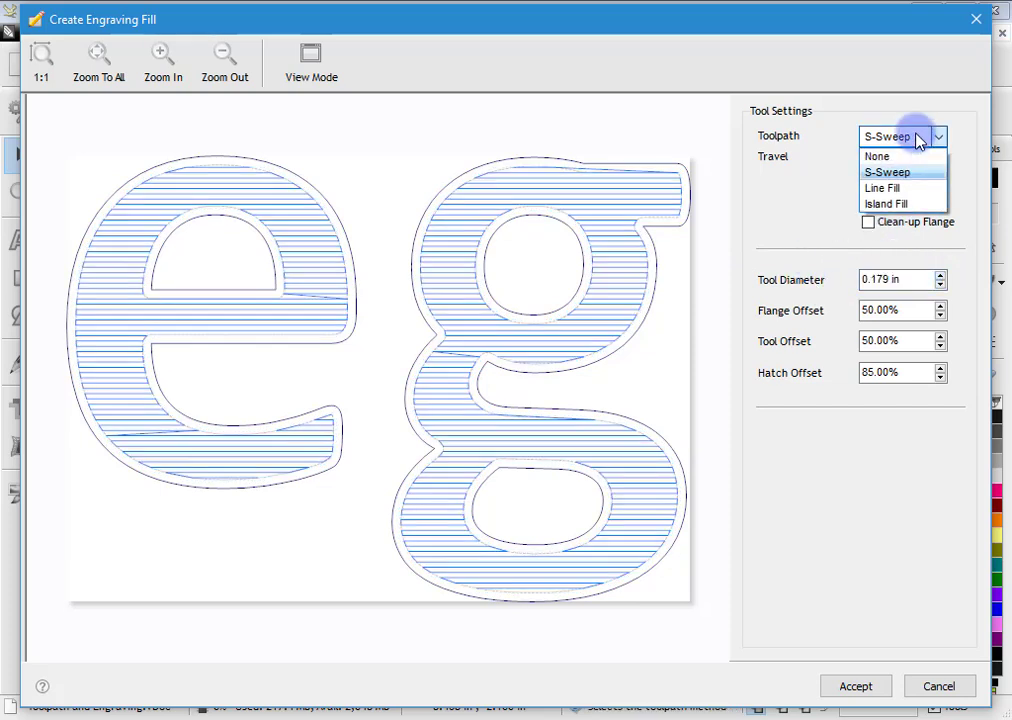
pyautogui.click(918, 160)
pyautogui.click(872, 189)
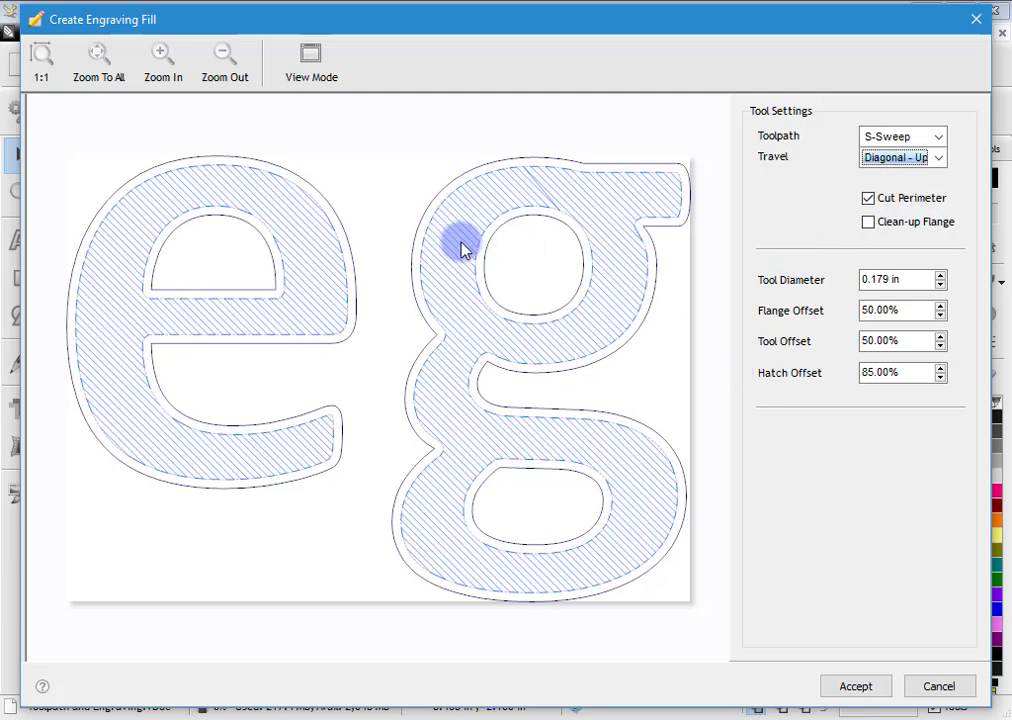
pyautogui.click(856, 686)
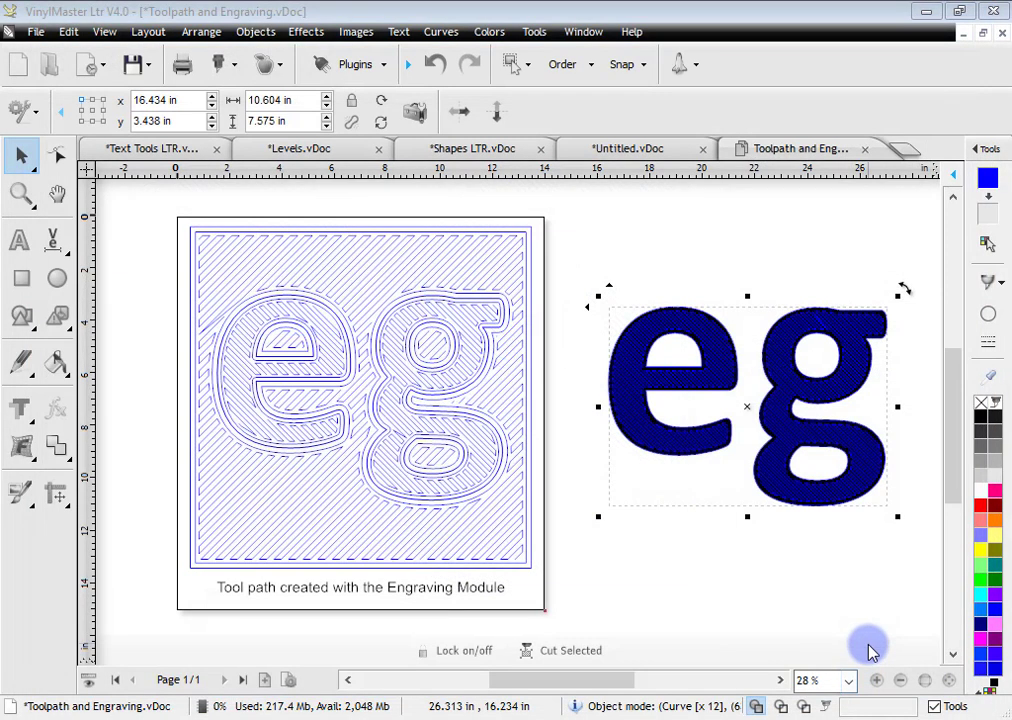
# Move the engraving toolpath below-left of the black eg and zoom in on it.
pyautogui.click(806, 551)
pyautogui.moveTo(707, 385); pyautogui.dragTo(655, 531)
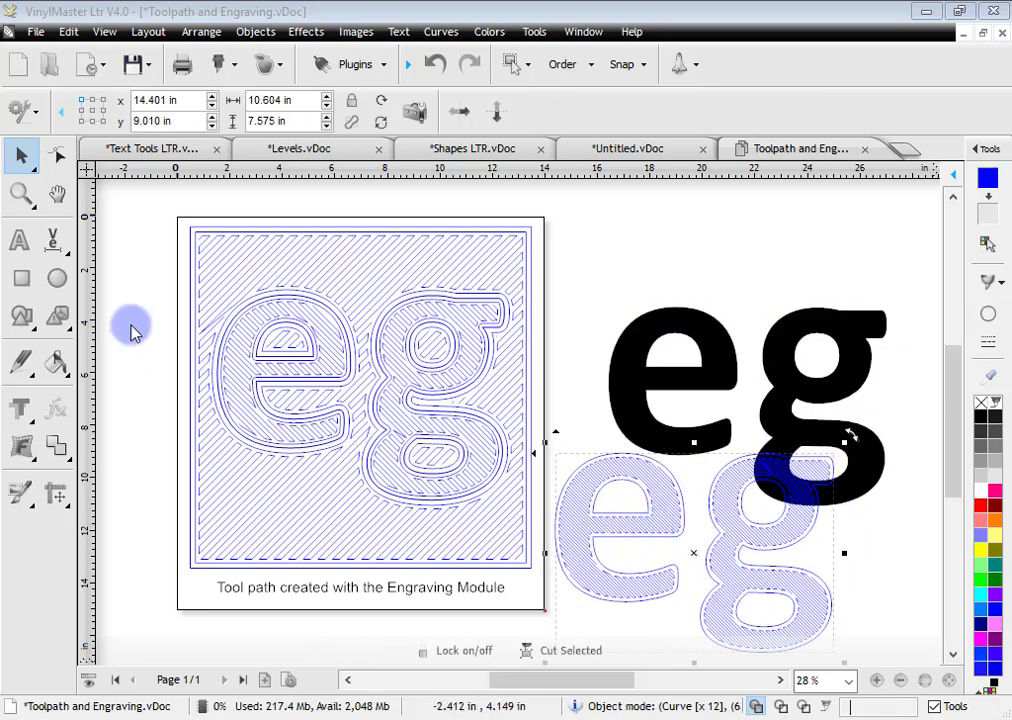
pyautogui.click(21, 193)
pyautogui.moveTo(576, 437); pyautogui.dragTo(806, 572)
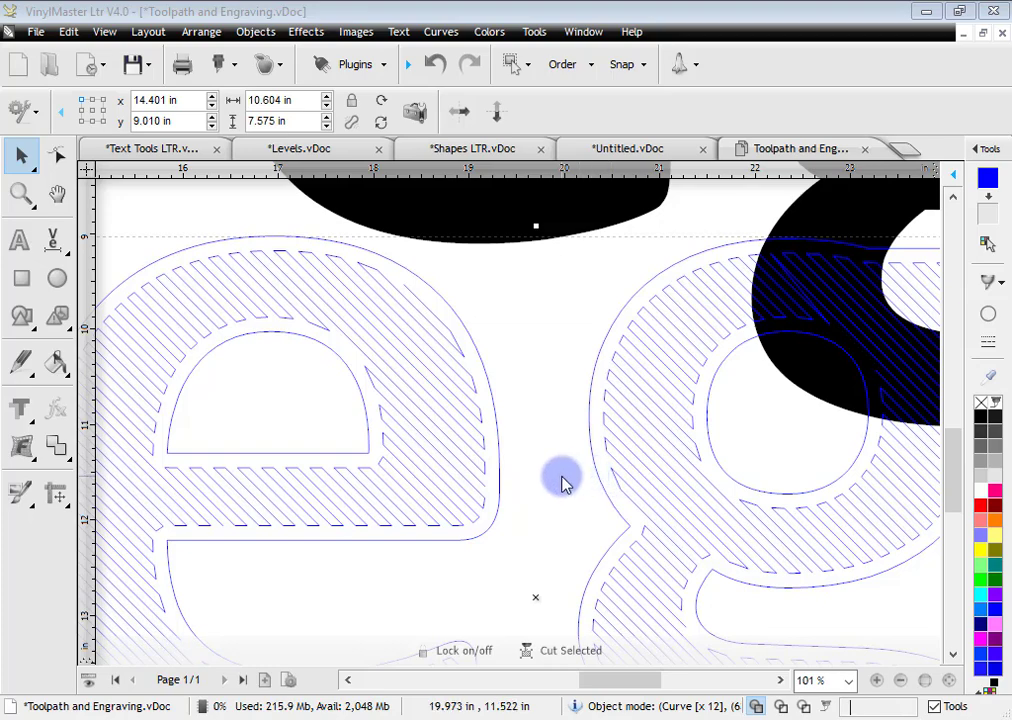
pyautogui.scroll(-4, 561, 483)
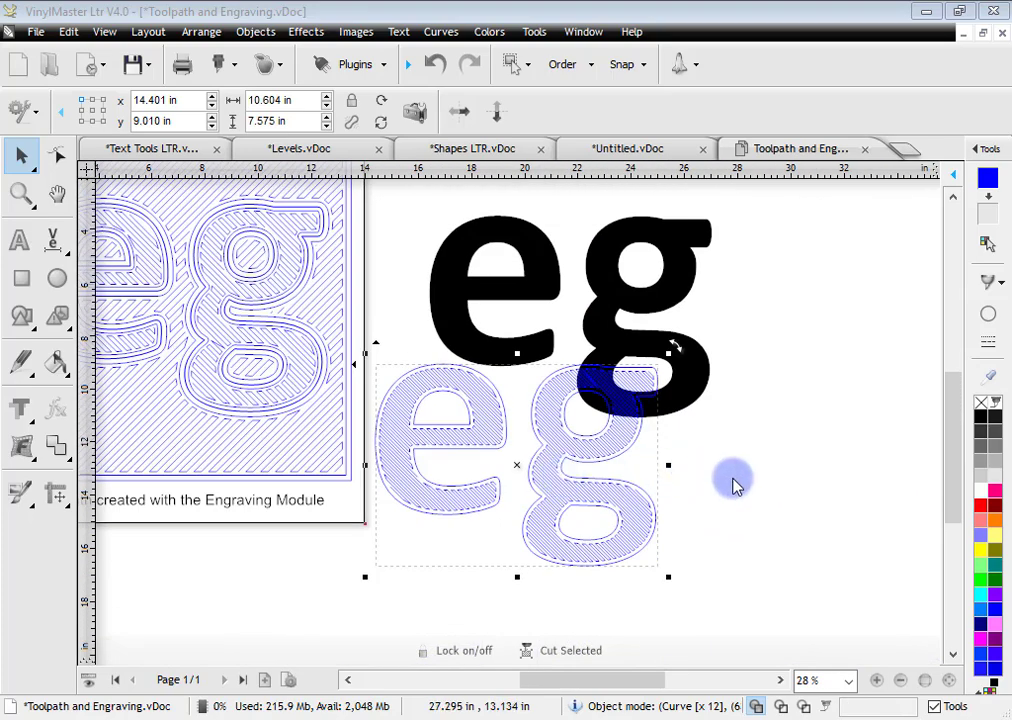
pyautogui.click(735, 484)
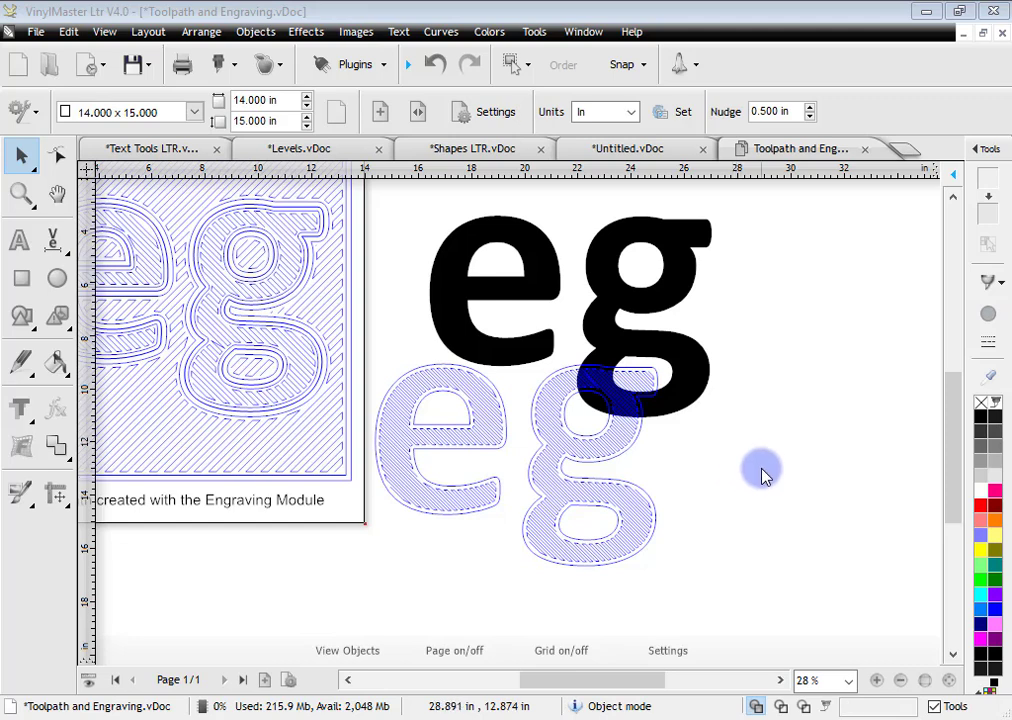
# Close the Toolpath and Engraving document without saving and paste the Hindi sentence into the Multi Language Editor.
pyautogui.click(865, 148)
pyautogui.press('n')
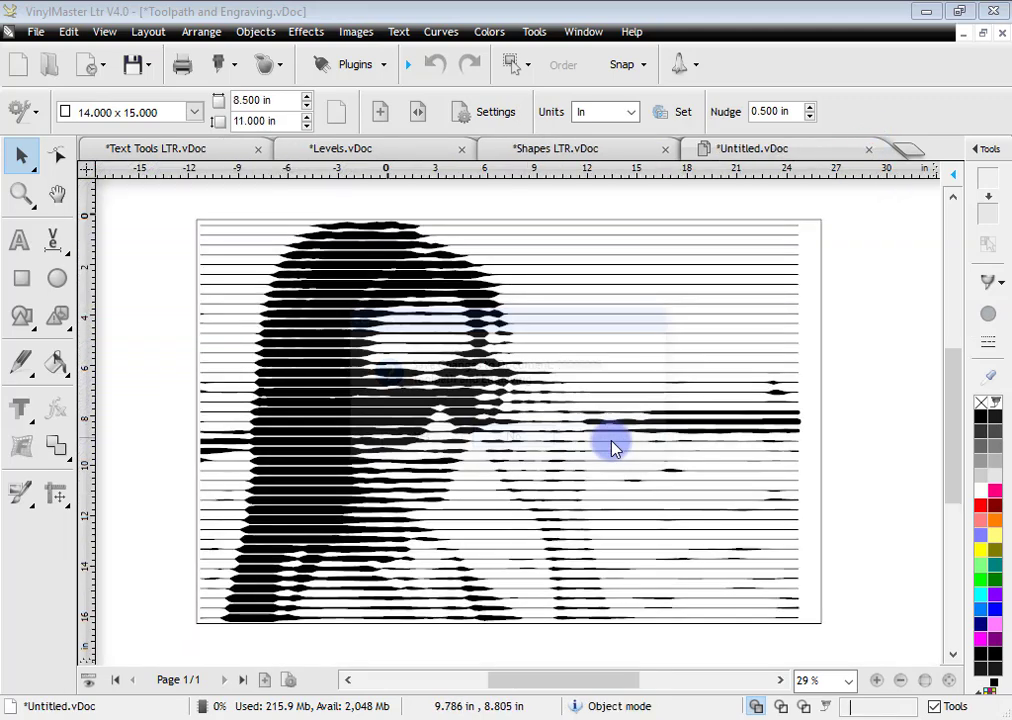
pyautogui.click(70, 248)
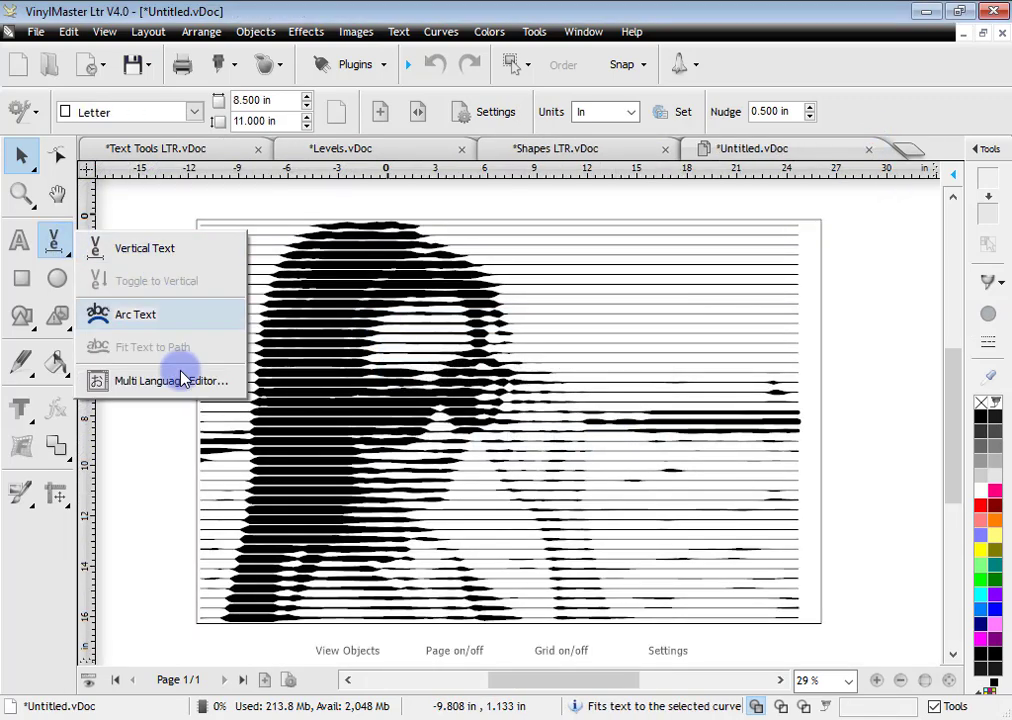
pyautogui.click(178, 384)
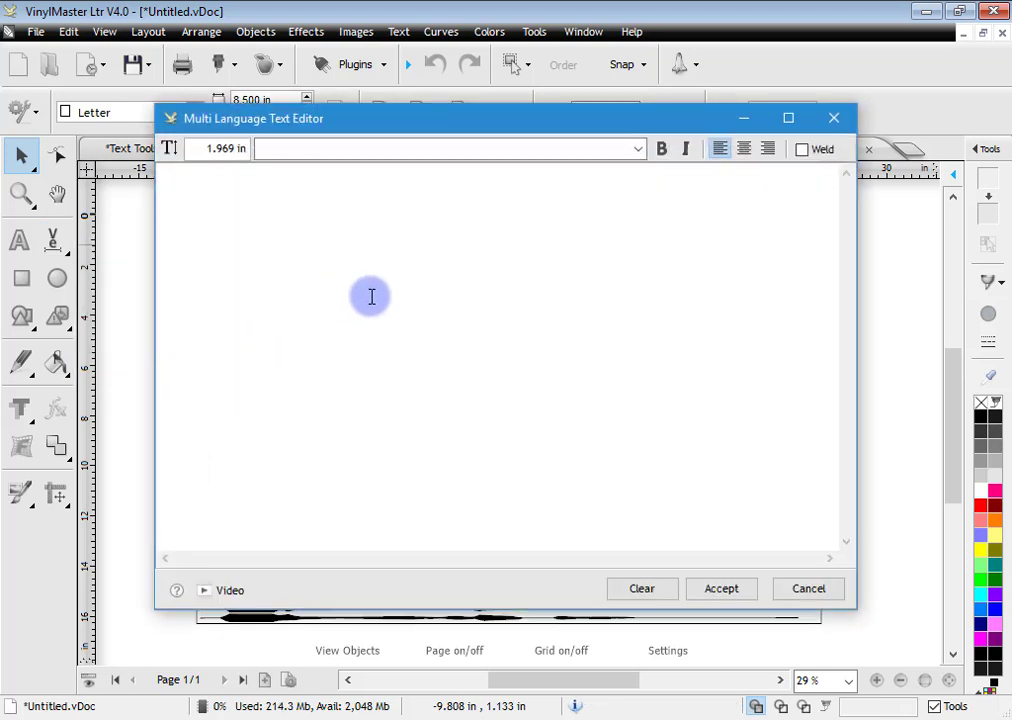
pyautogui.write('एक अद्भुत दिन मेरे दोस्त हैं')
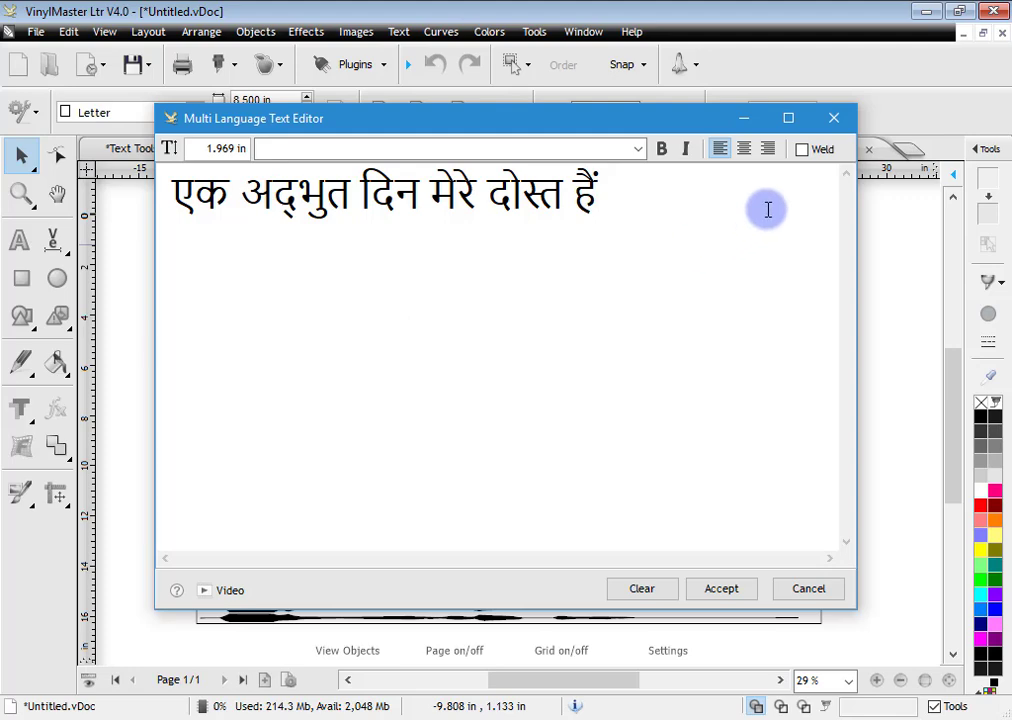
pyautogui.click(738, 586)
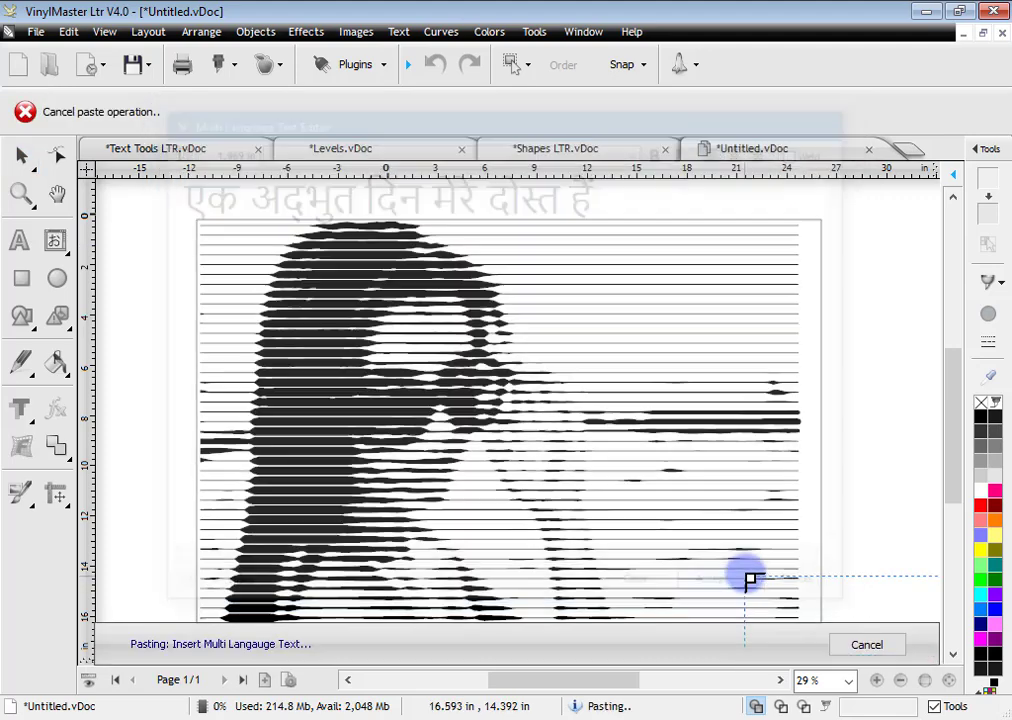
# Place the Hindi text on the canvas and view it as wireframe outlines.
pyautogui.moveTo(530, 690); pyautogui.dragTo(632, 672)
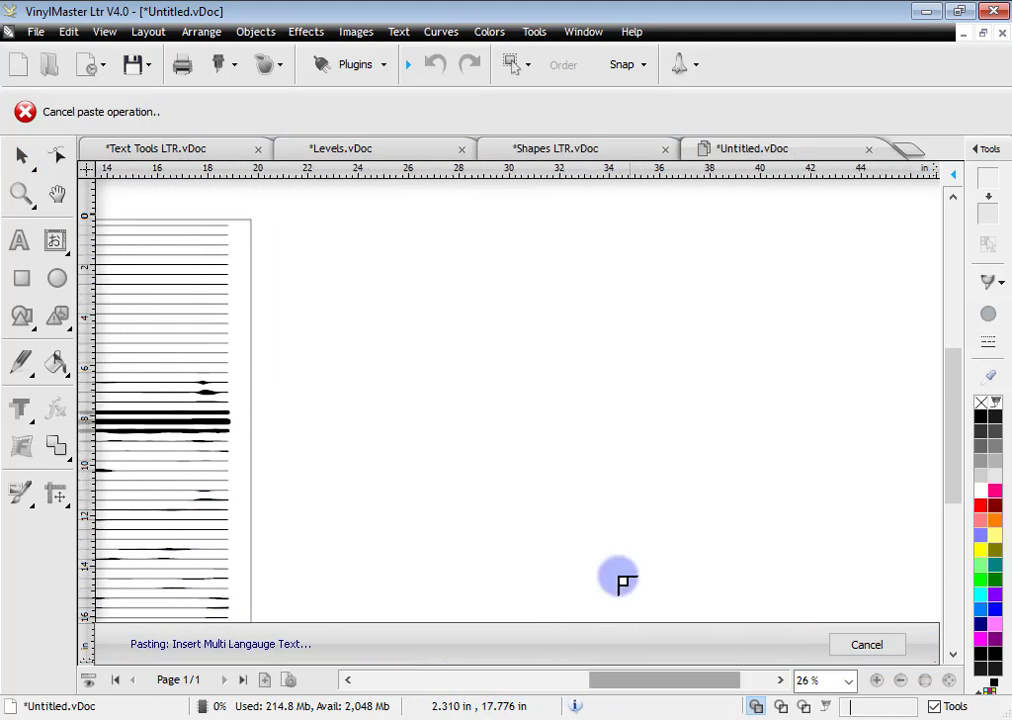
pyautogui.click(289, 331)
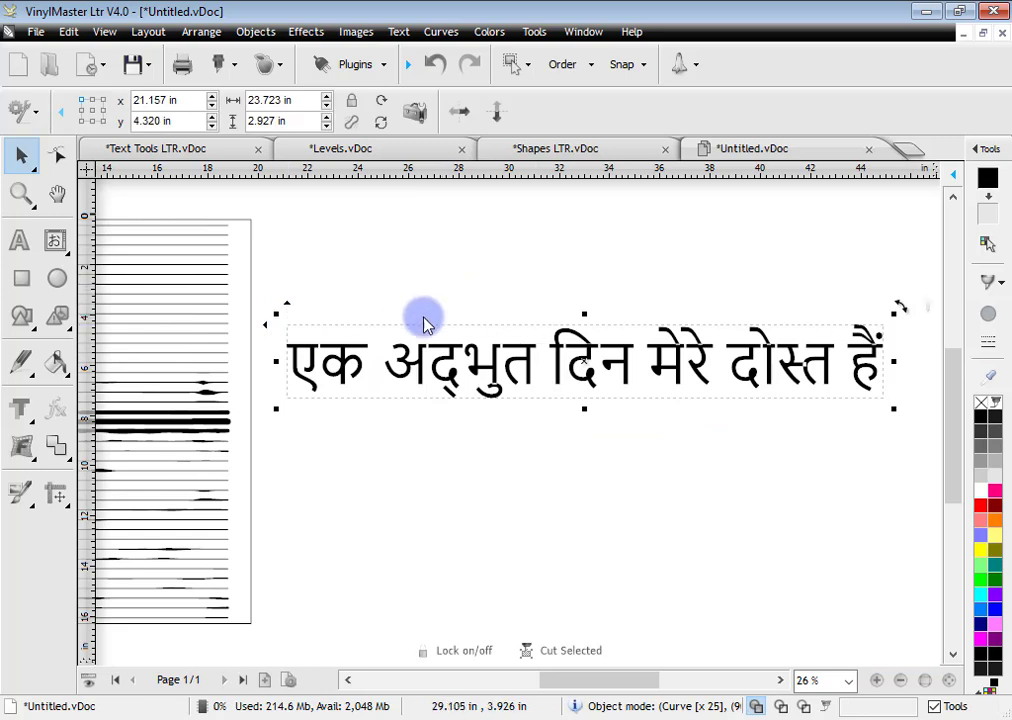
pyautogui.click(511, 273)
pyautogui.scroll(3, 583, 386)
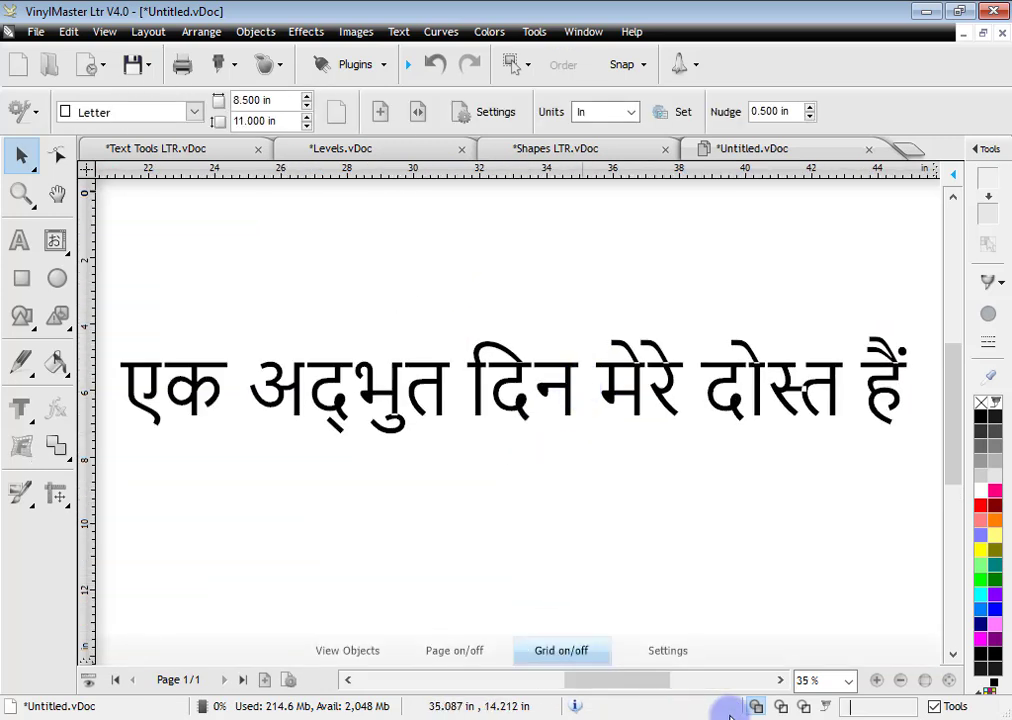
pyautogui.click(779, 706)
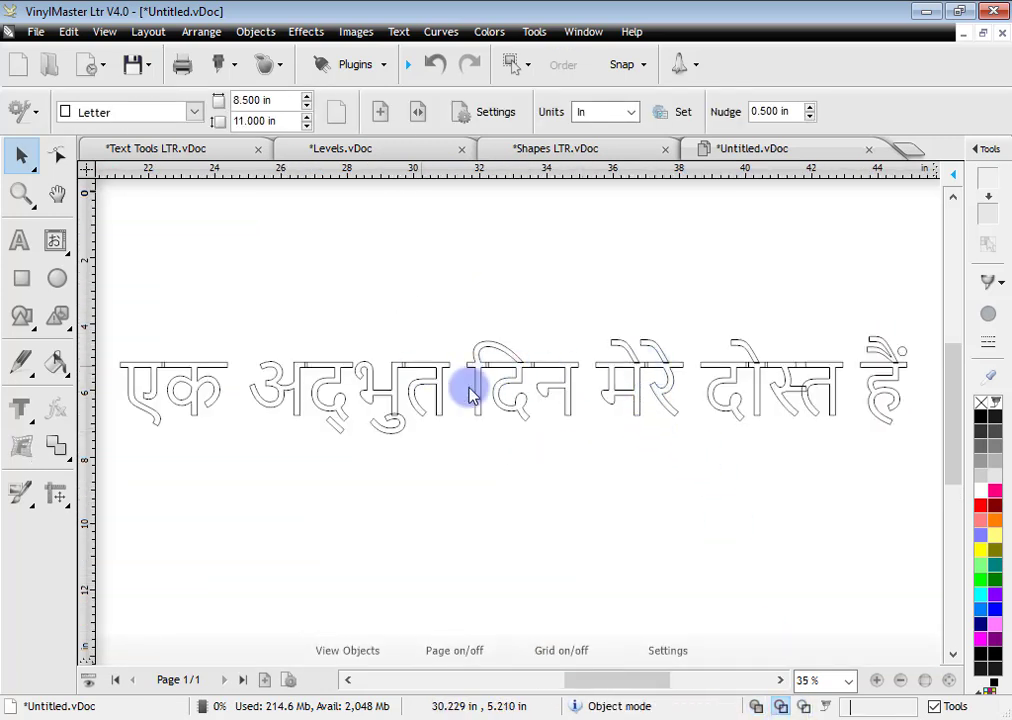
# Move the Hindi text up to the page top and switch back to filled view.
pyautogui.moveTo(434, 408); pyautogui.dragTo(431, 297)
pyautogui.click(431, 385)
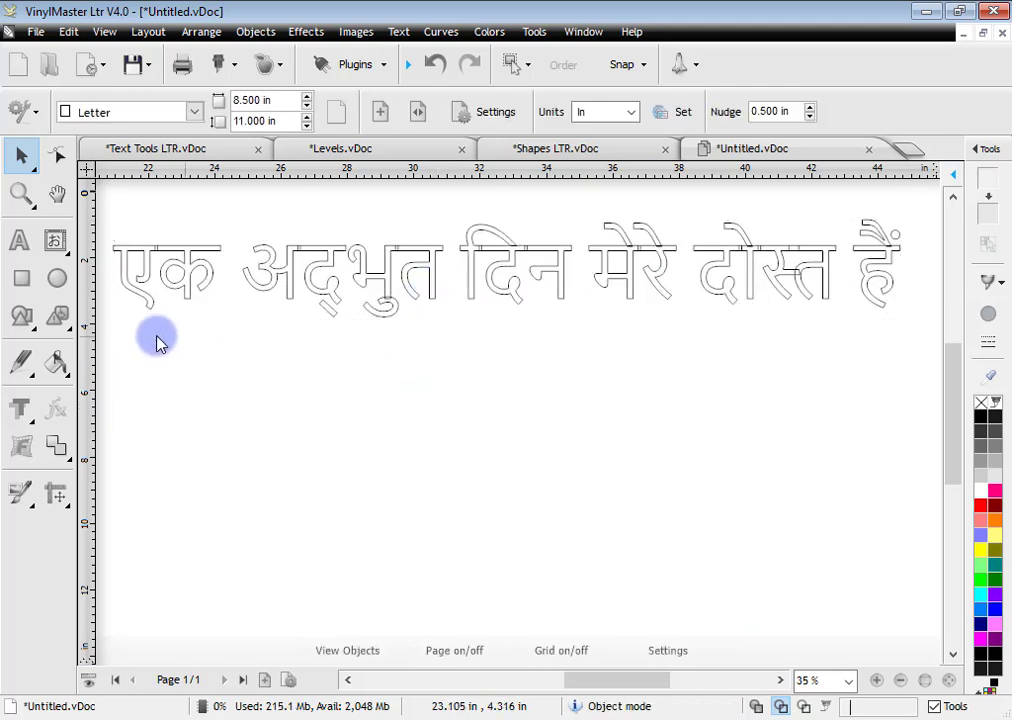
pyautogui.click(780, 706)
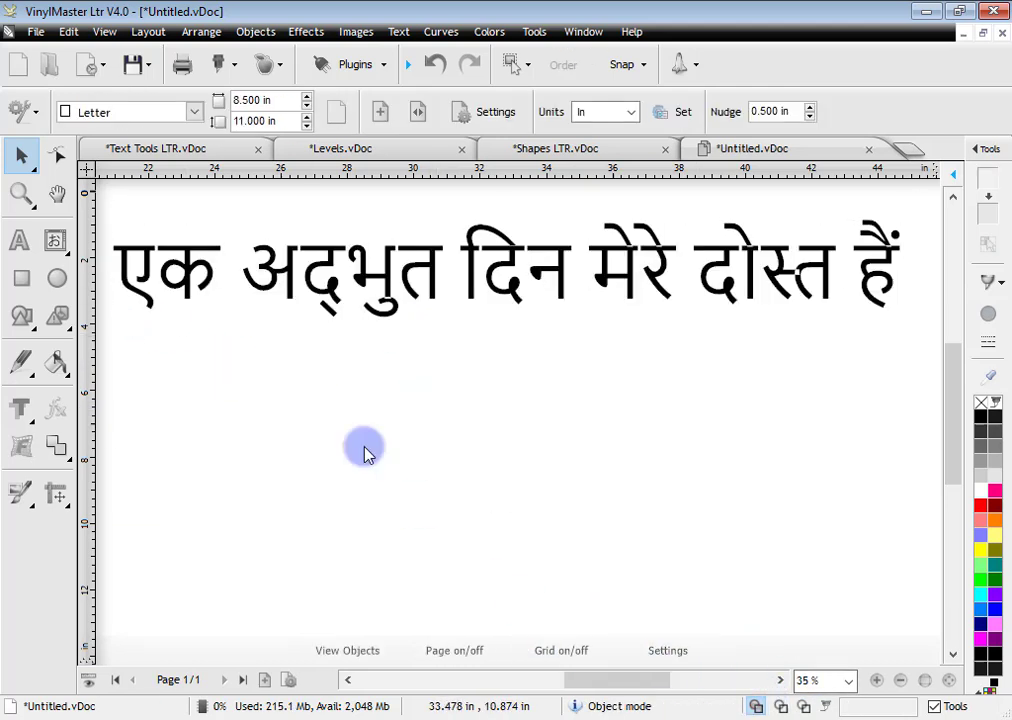
pyautogui.click(55, 240)
# Add a welded copy of the Hindi line below the first one.
pyautogui.click(106, 382)
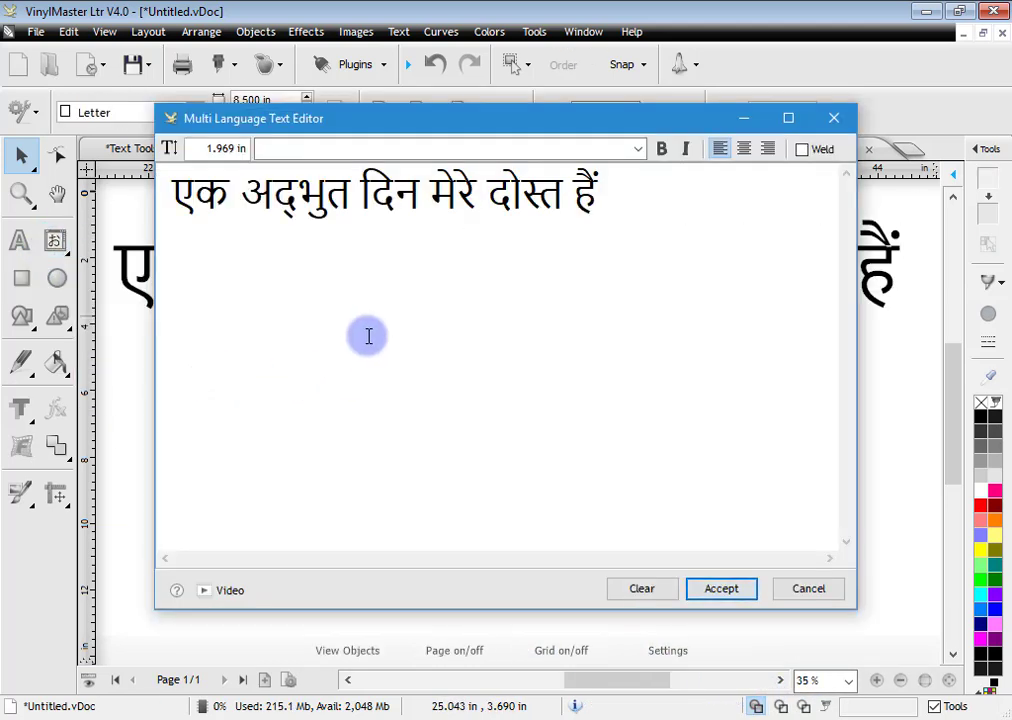
pyautogui.click(803, 151)
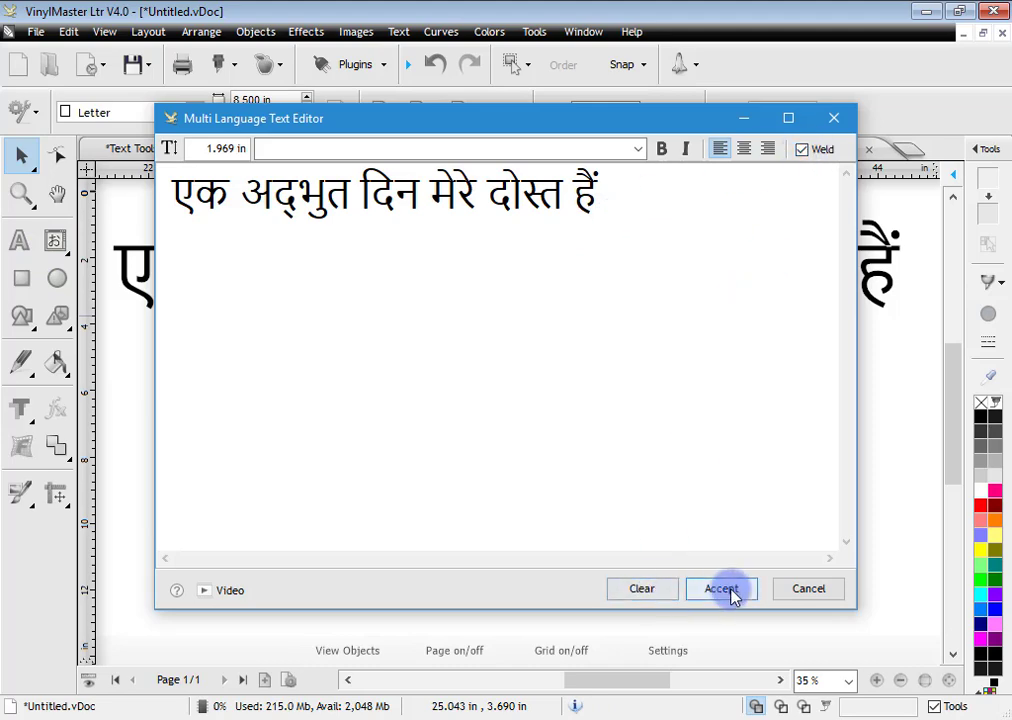
pyautogui.click(726, 591)
pyautogui.click(110, 350)
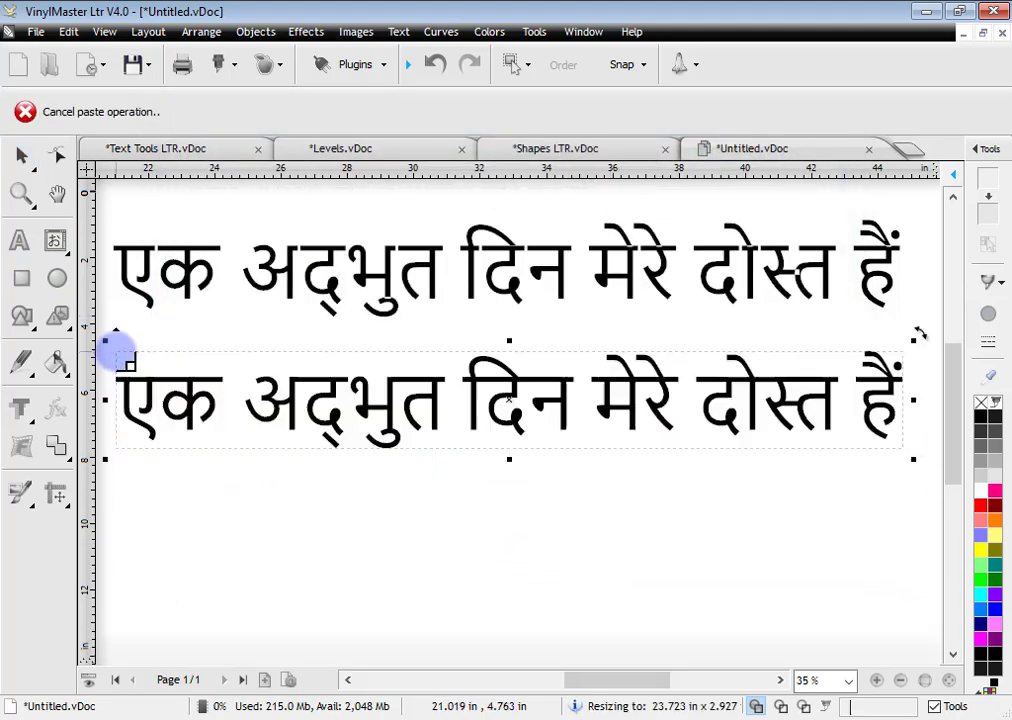
# Check the editor's font list, cancel without changes, and add a blank second page.
pyautogui.click(779, 706)
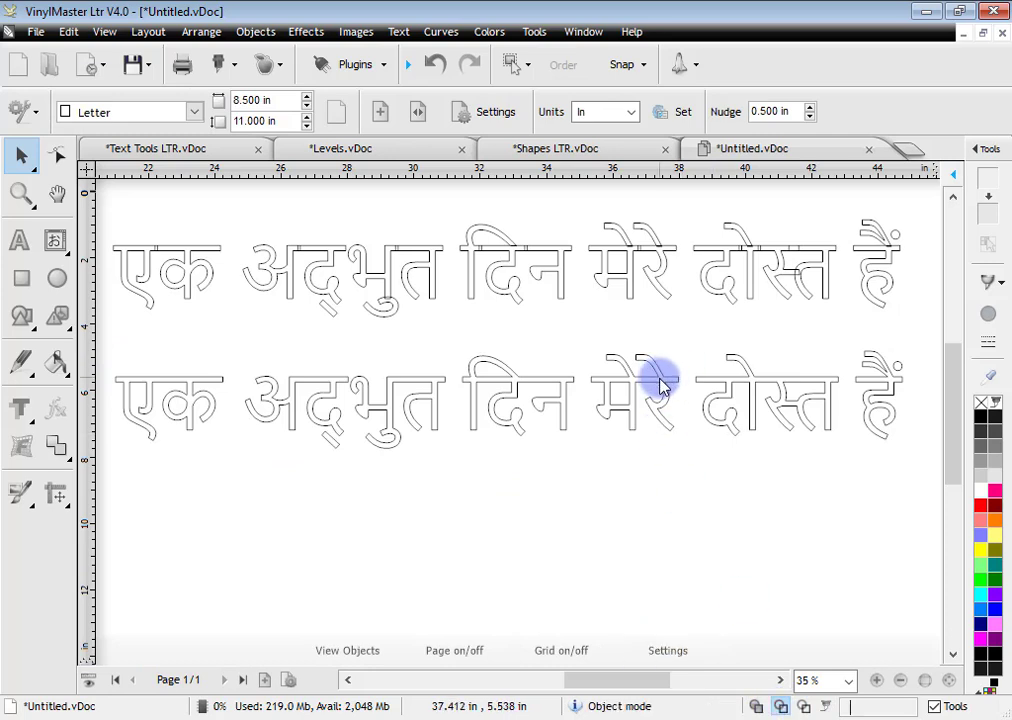
pyautogui.click(755, 705)
pyautogui.click(55, 240)
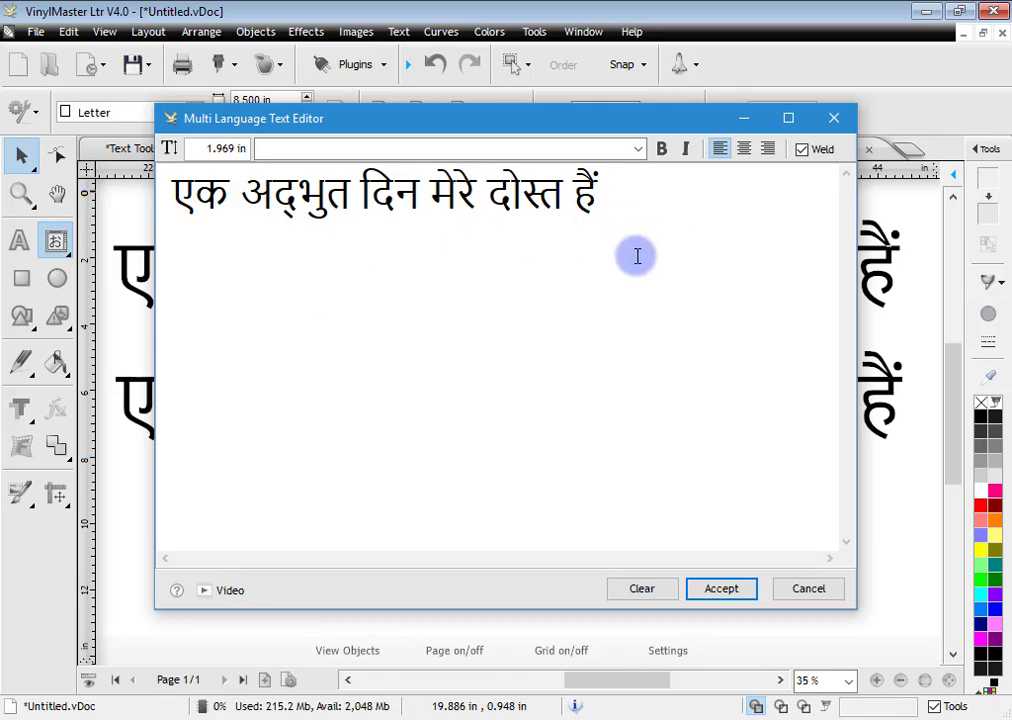
pyautogui.click(638, 150)
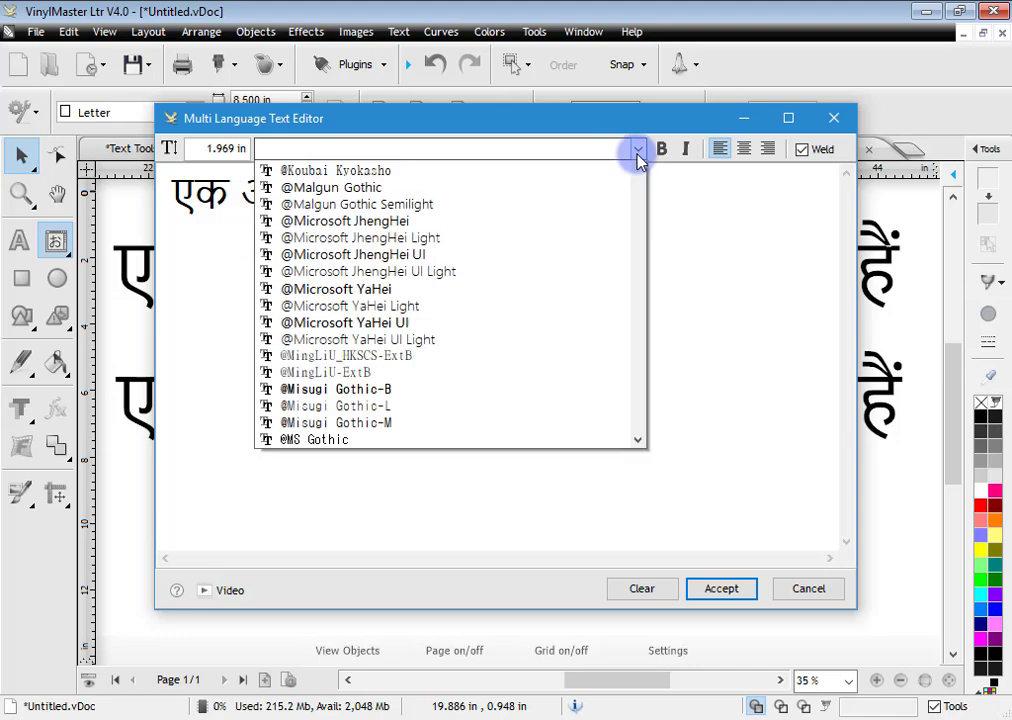
pyautogui.click(638, 150)
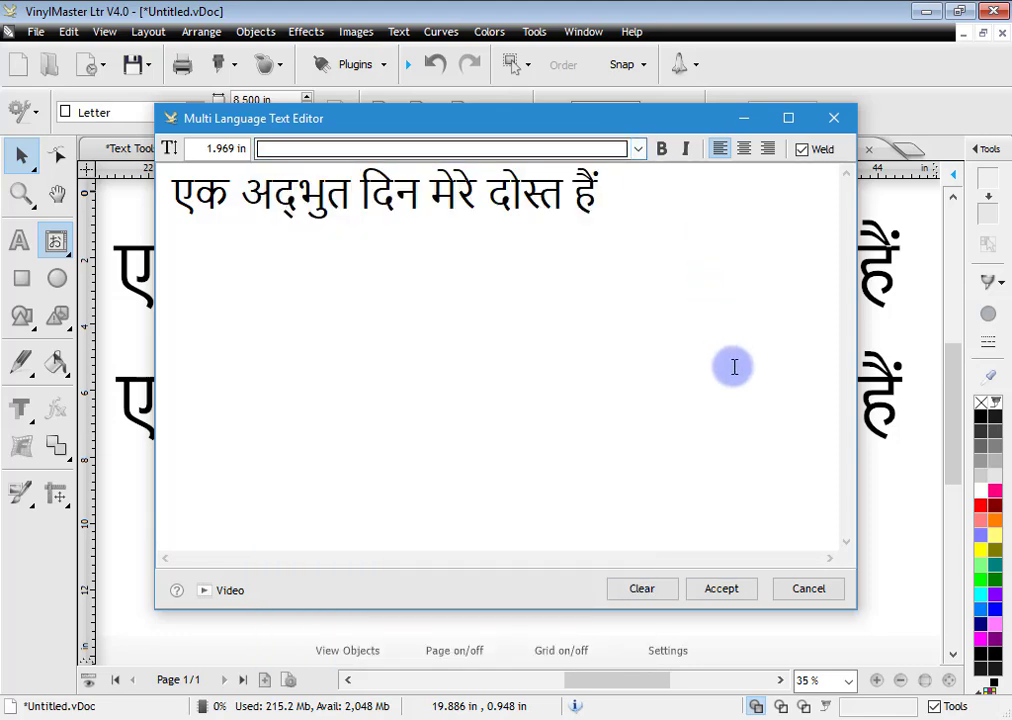
pyautogui.click(809, 588)
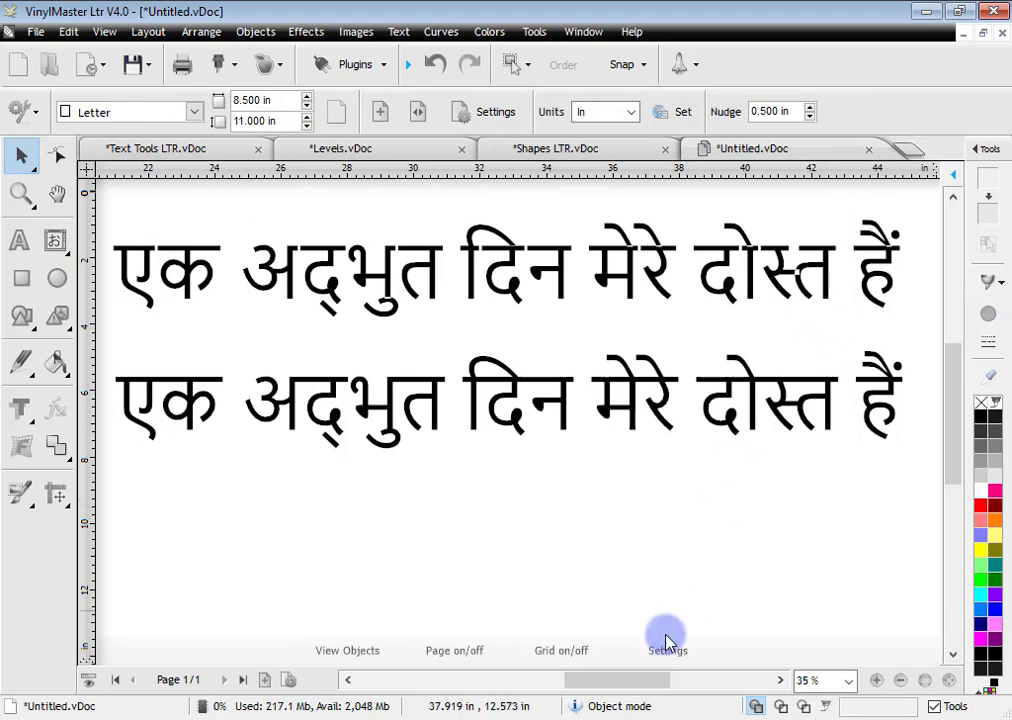
pyautogui.click(266, 679)
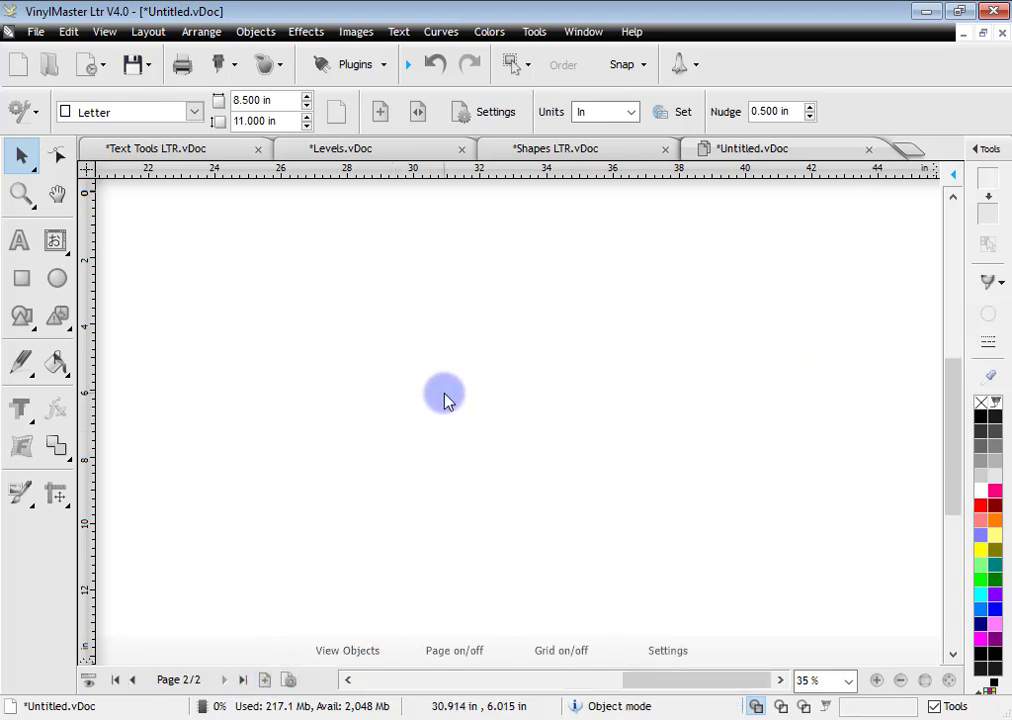
# Insert the wheelchair sign from General Clipart at the page's upper left.
pyautogui.click(58, 318)
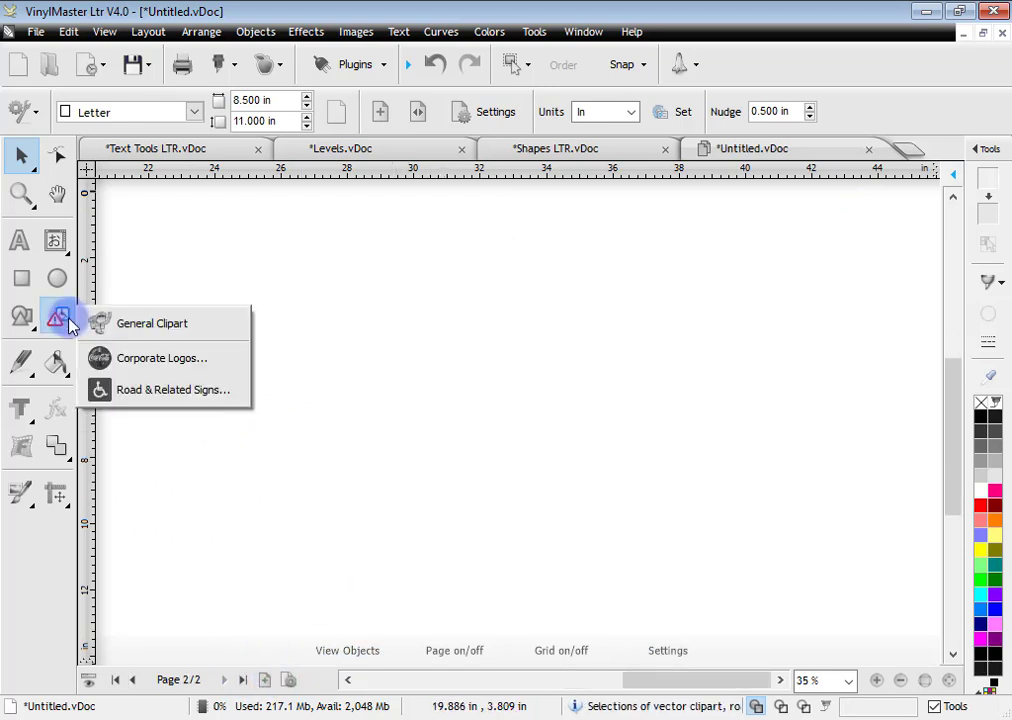
pyautogui.click(154, 326)
pyautogui.moveTo(323, 104); pyautogui.dragTo(372, 92)
pyautogui.moveTo(155, 181); pyautogui.dragTo(122, 410)
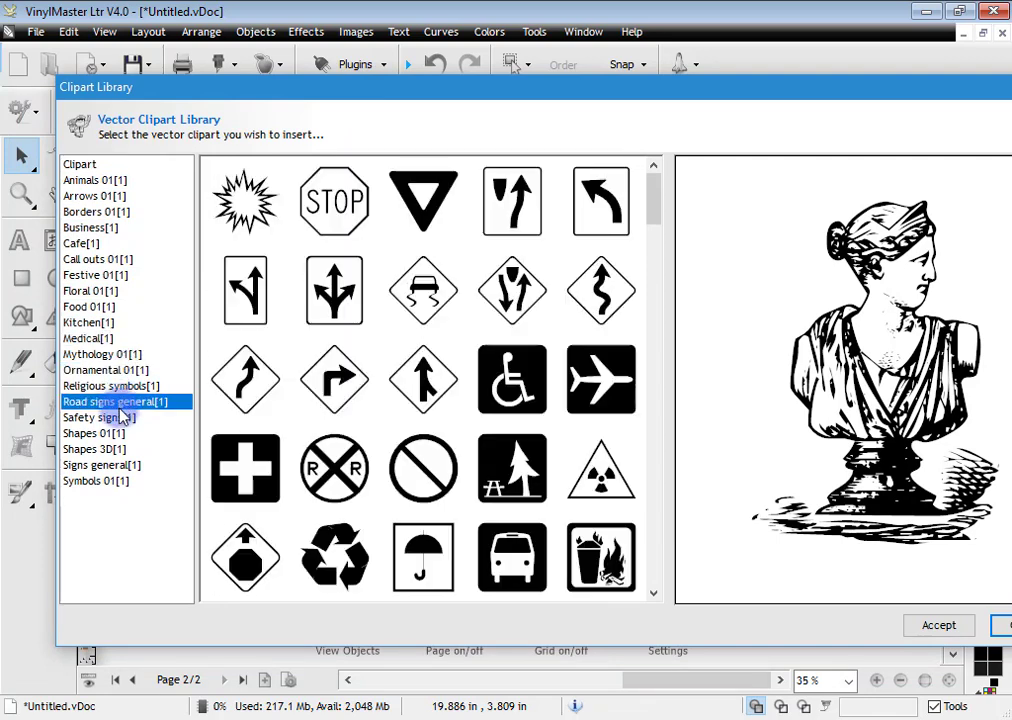
pyautogui.click(587, 440)
pyautogui.doubleClick(510, 440)
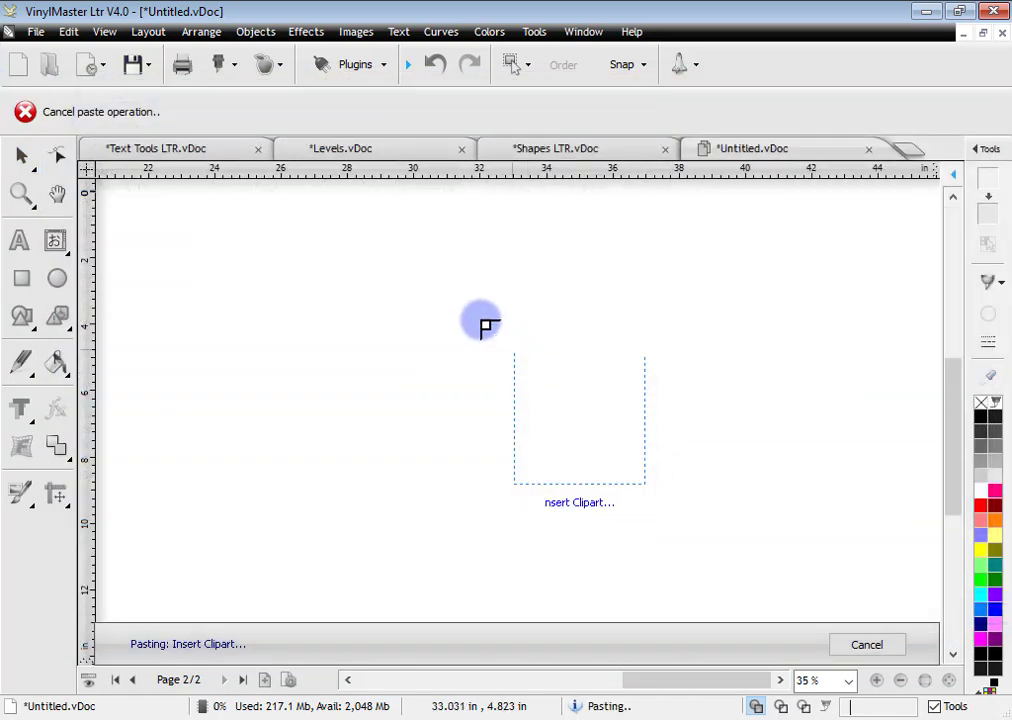
pyautogui.click(161, 227)
pyautogui.click(380, 295)
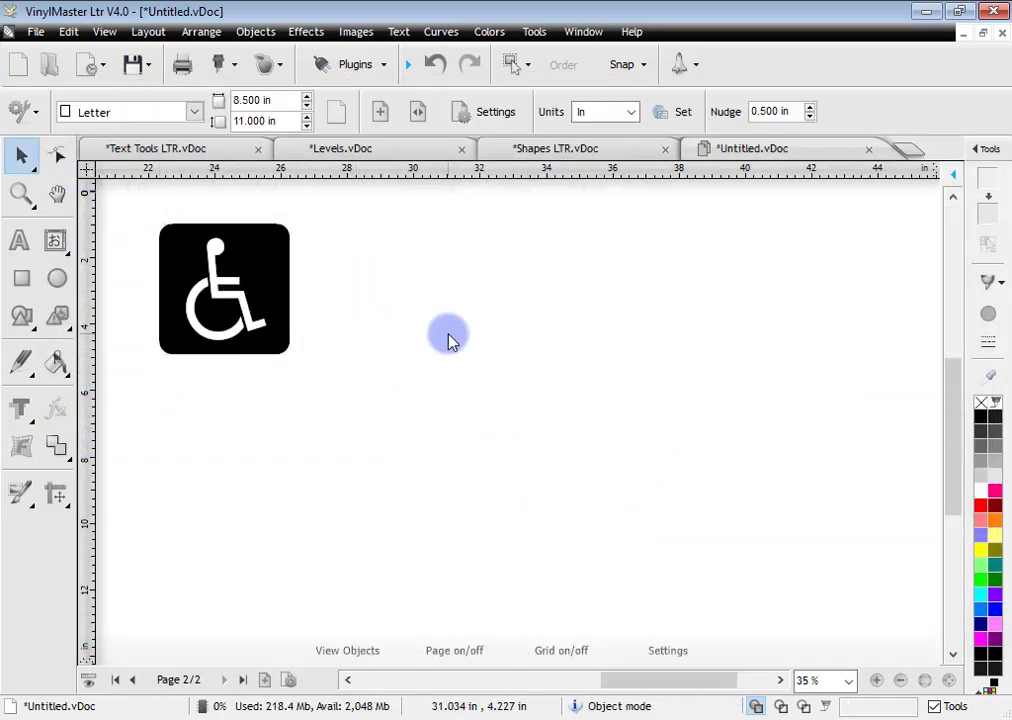
pyautogui.hotkey('ctrl', 'w')
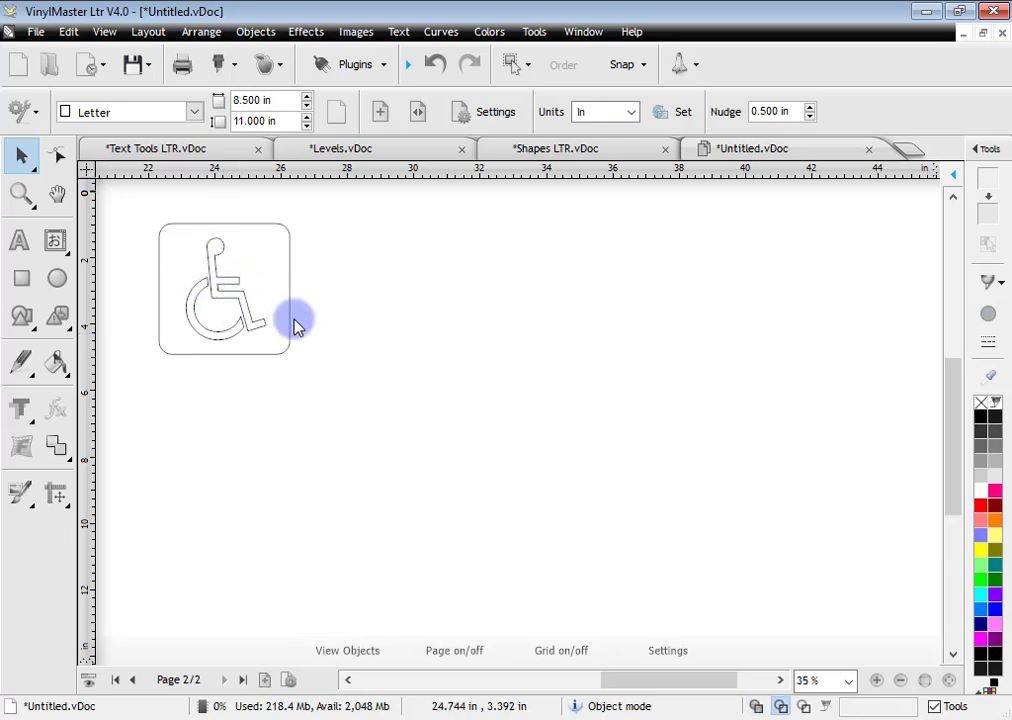
pyautogui.hotkey('ctrl', 'w')
# Insert the CareerMatch logo from Corporate Logos beside the wheelchair sign and enlarge it.
pyautogui.click(57, 316)
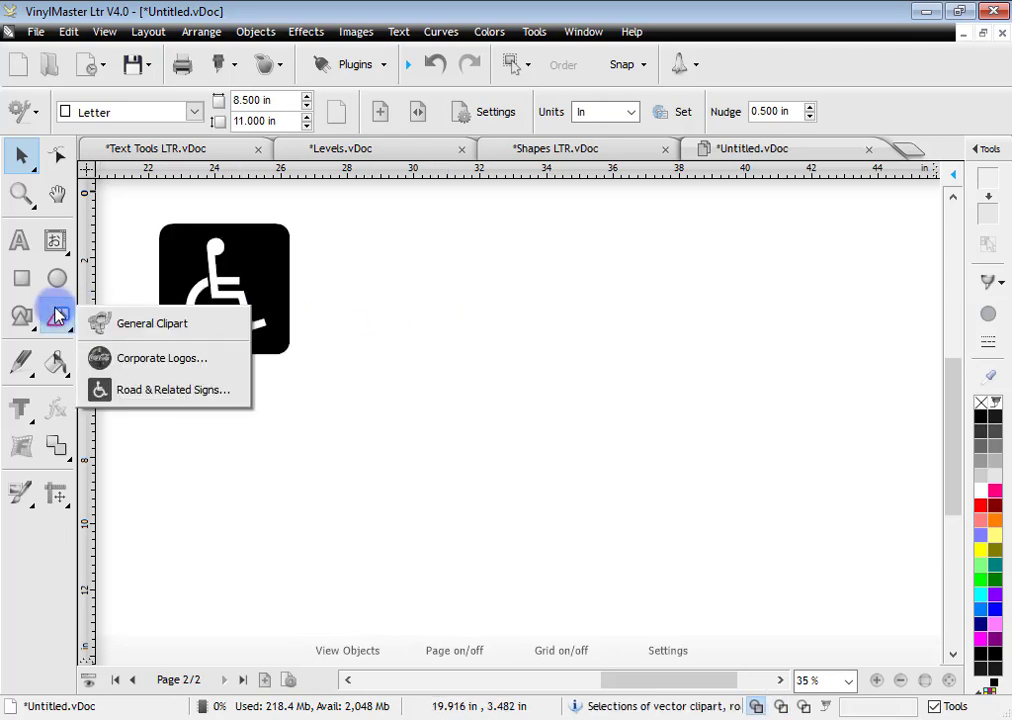
pyautogui.click(131, 357)
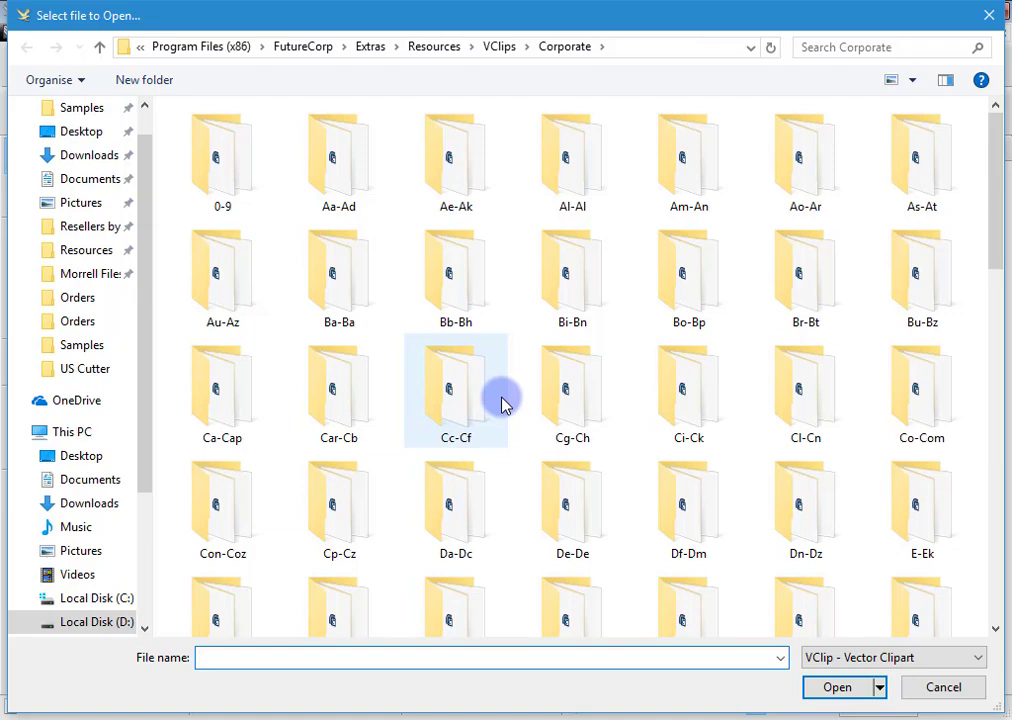
pyautogui.doubleClick(341, 429)
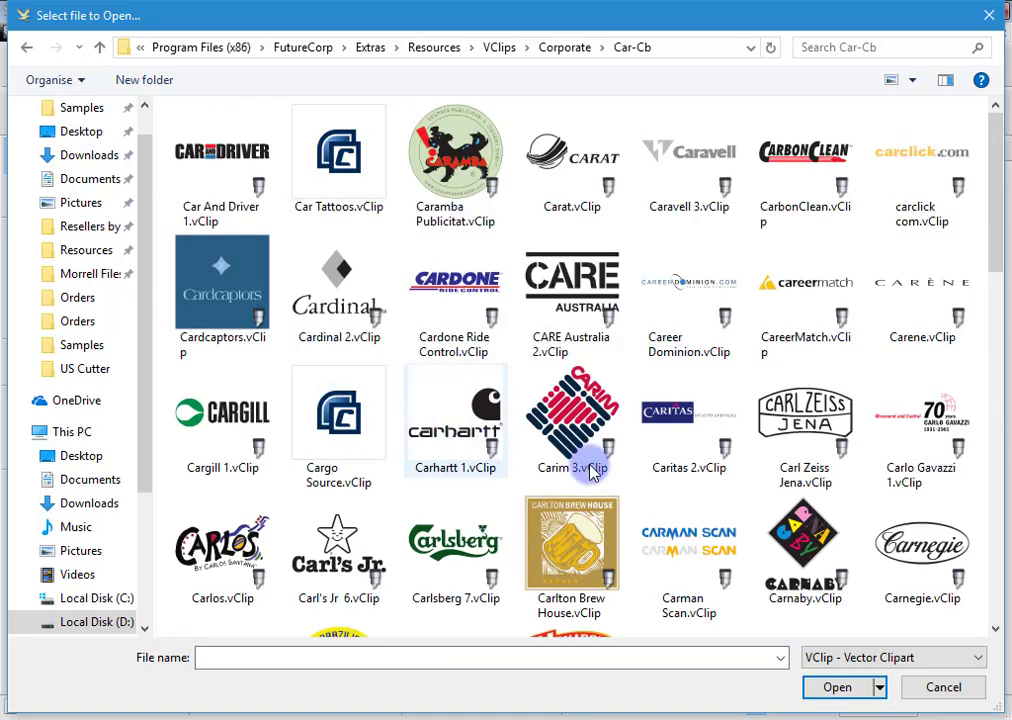
pyautogui.doubleClick(792, 281)
pyautogui.click(318, 226)
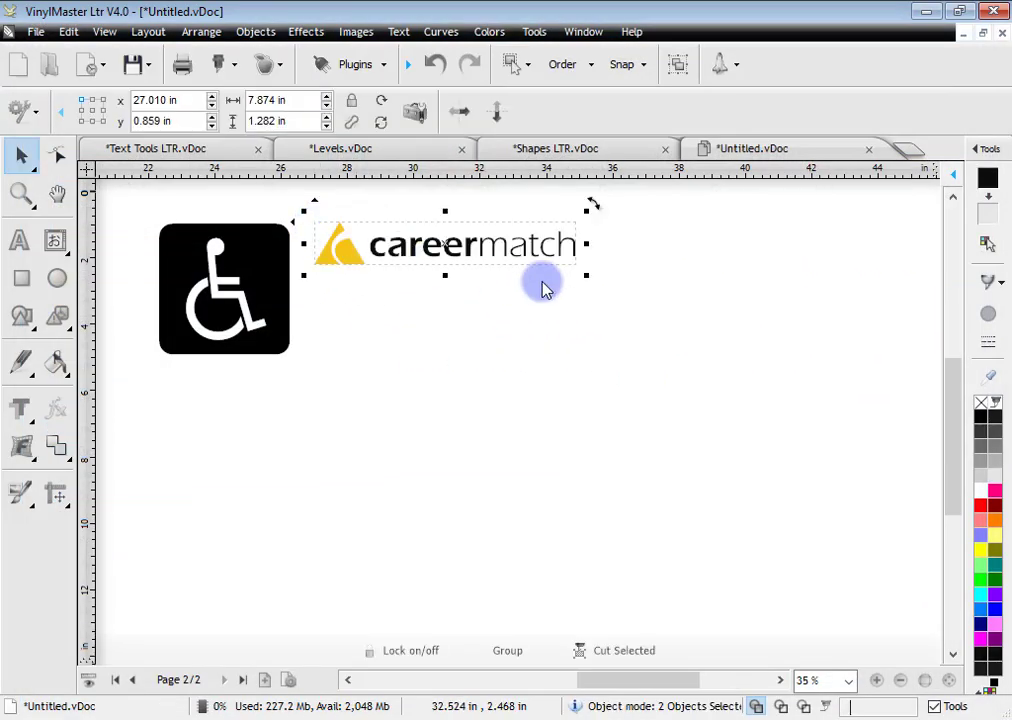
pyautogui.moveTo(588, 276); pyautogui.dragTo(811, 296)
pyautogui.click(737, 408)
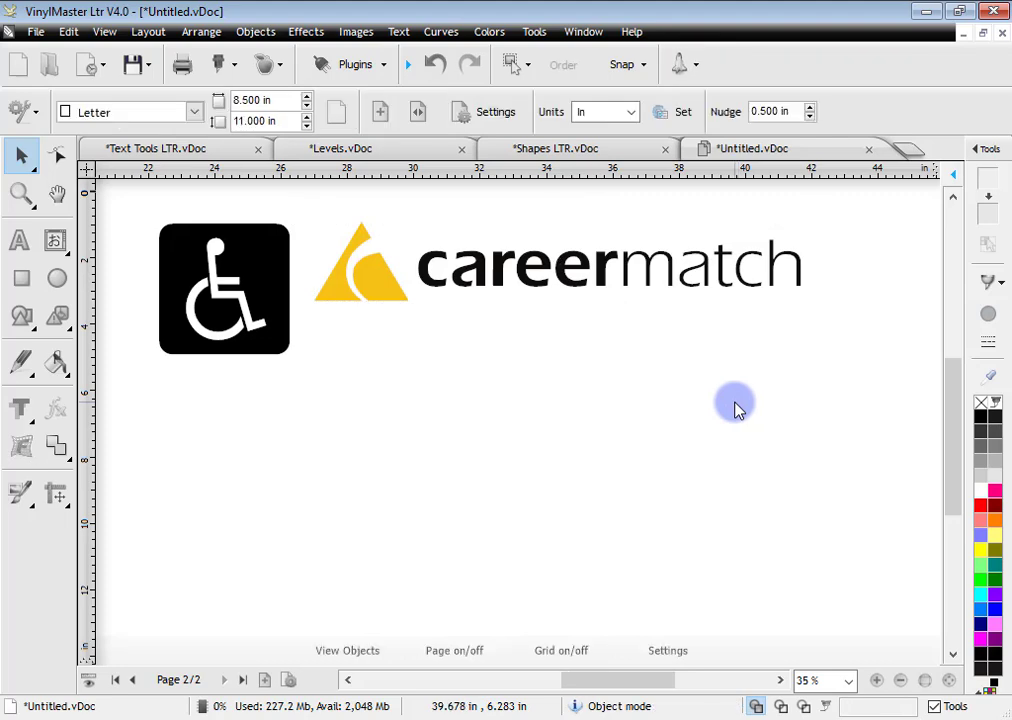
# Insert Pedestrian Signs 03 from Road & Related Signs below the logo.
pyautogui.hotkey('shift', 'F9')
pyautogui.hotkey('shift', 'F9')
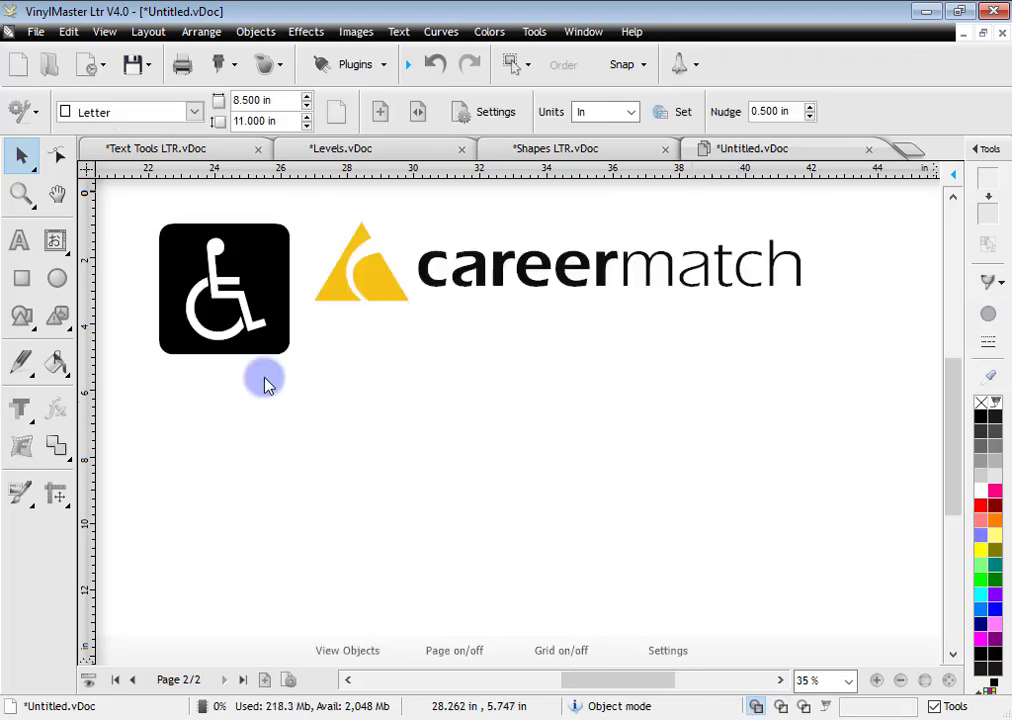
pyautogui.click(57, 317)
pyautogui.click(151, 391)
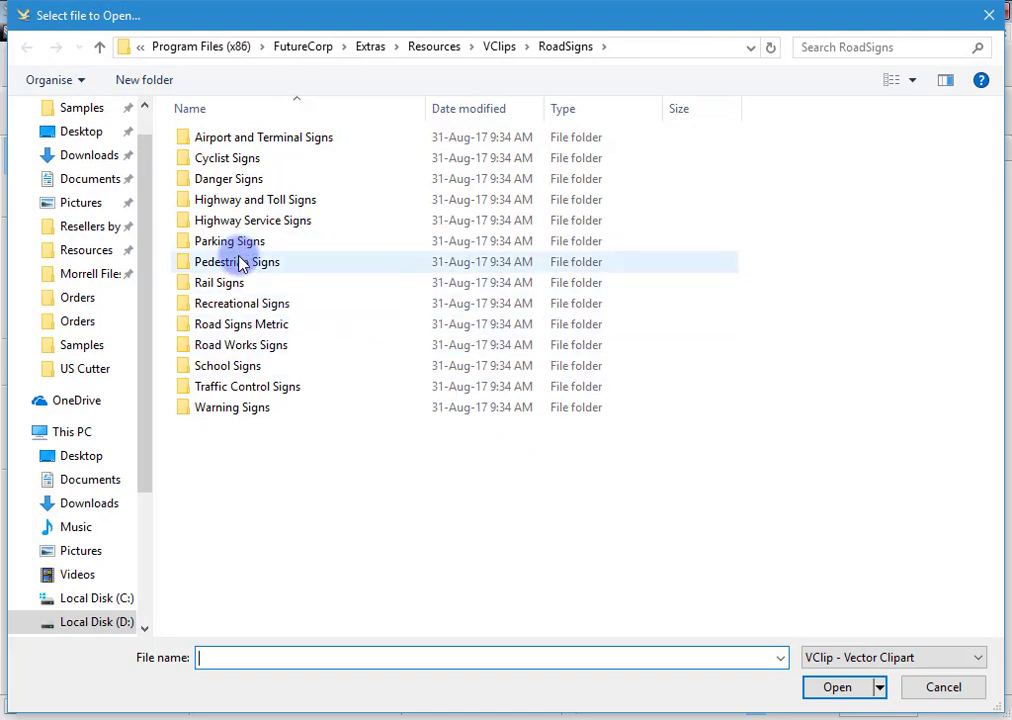
pyautogui.doubleClick(303, 266)
pyautogui.click(914, 79)
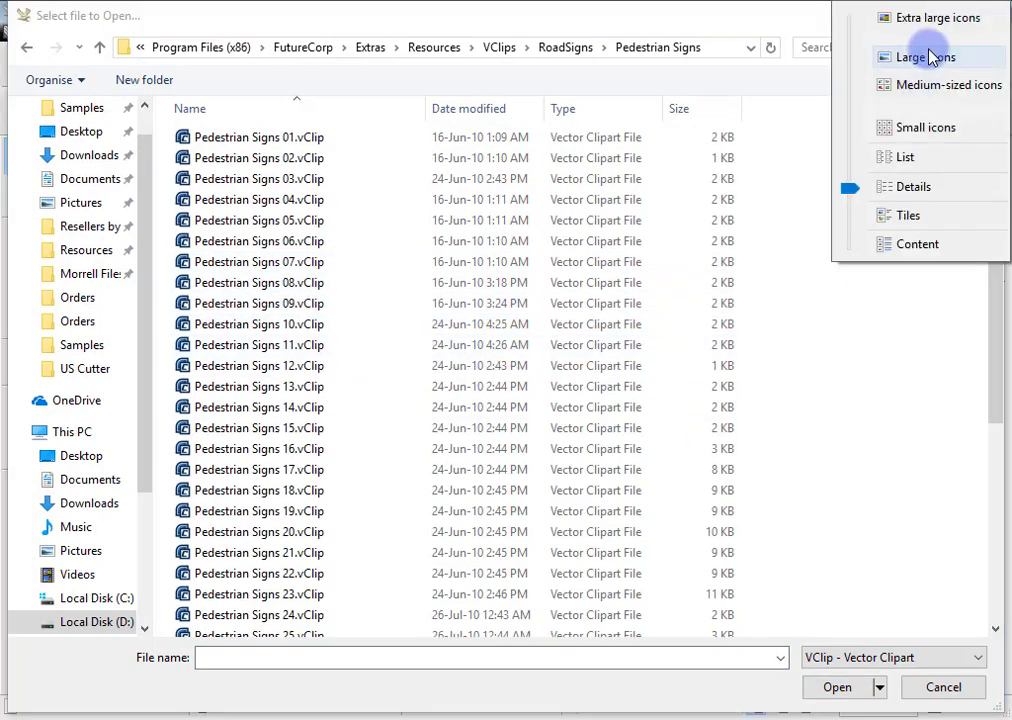
pyautogui.click(880, 60)
pyautogui.doubleClick(470, 170)
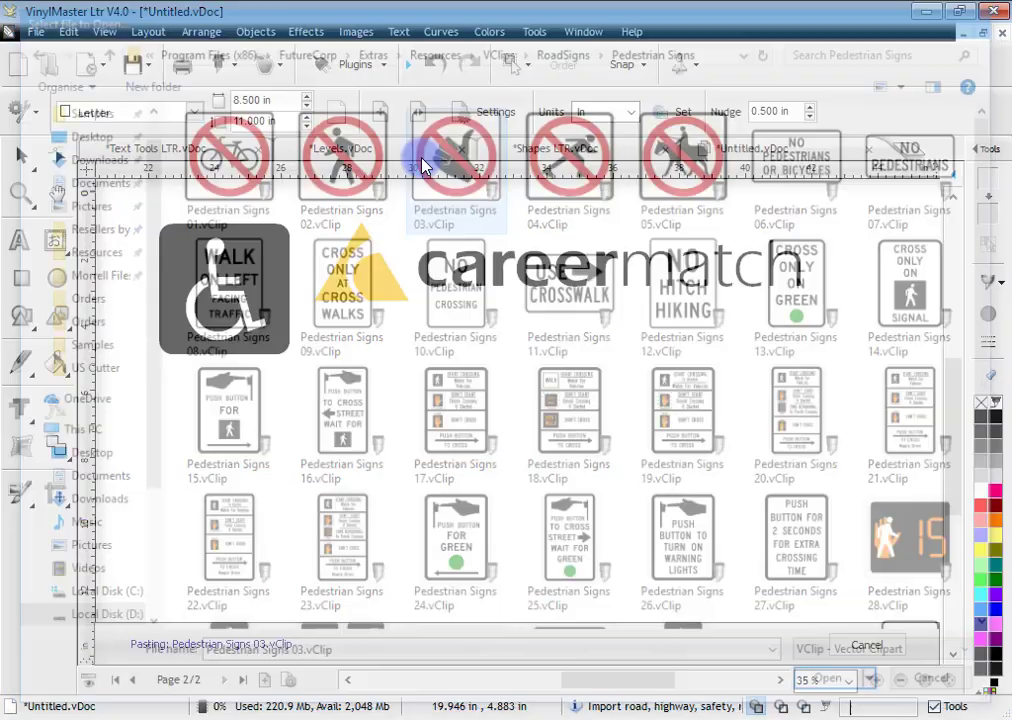
pyautogui.click(314, 331)
pyautogui.click(661, 396)
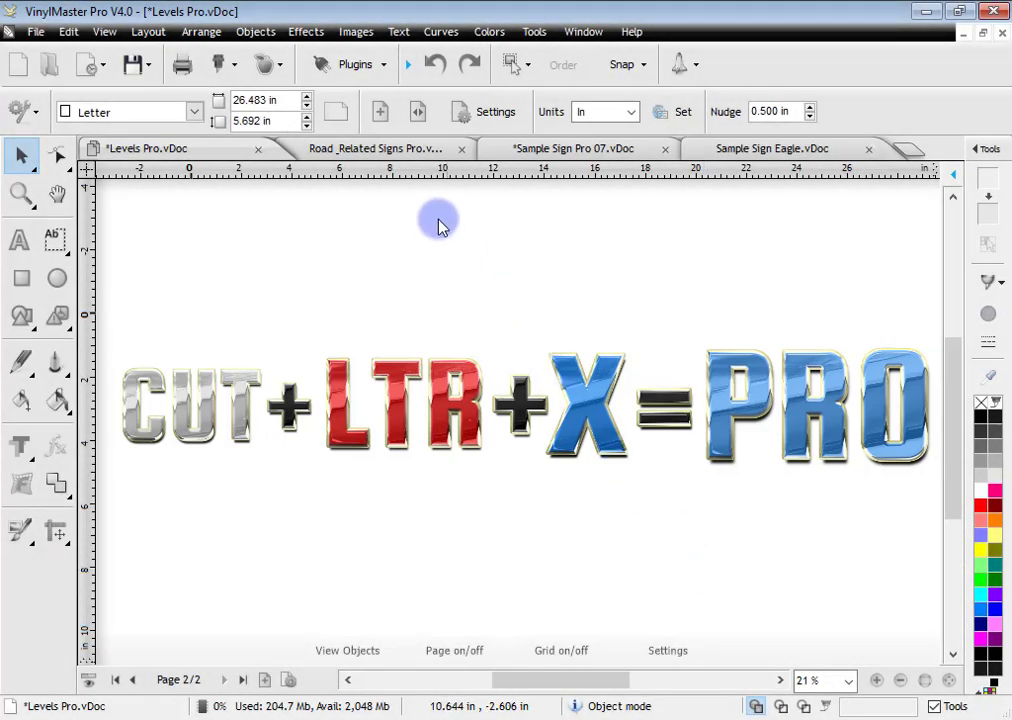
# Switch to Road_Related Signs Pro.vDoc and show the cutter toolbar's output options.
pyautogui.click(392, 150)
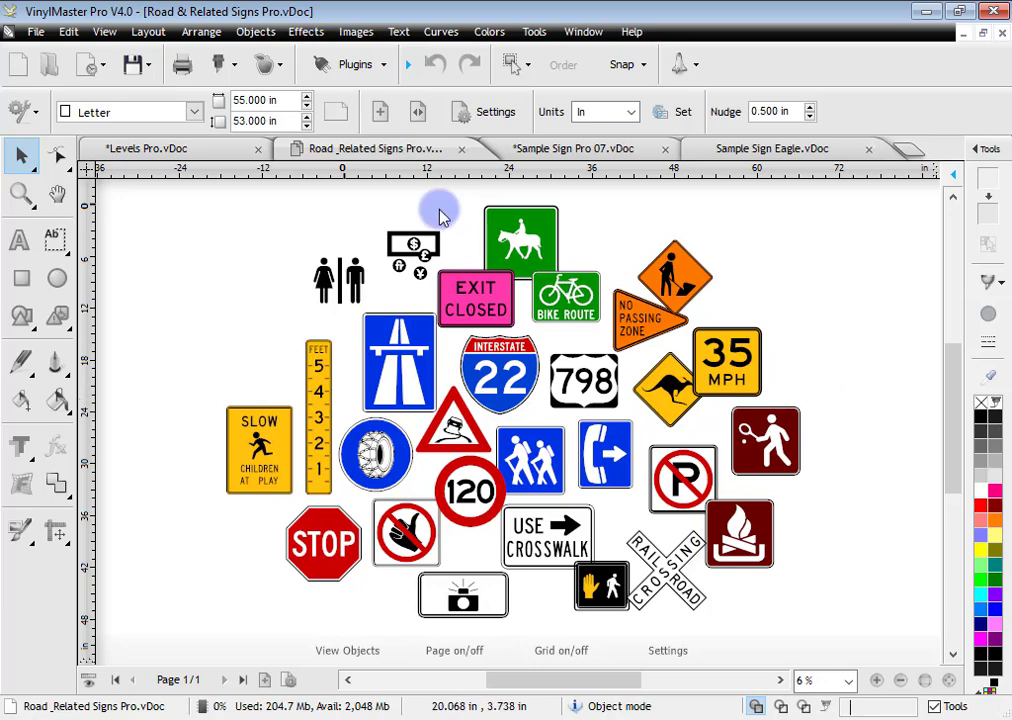
pyautogui.click(234, 66)
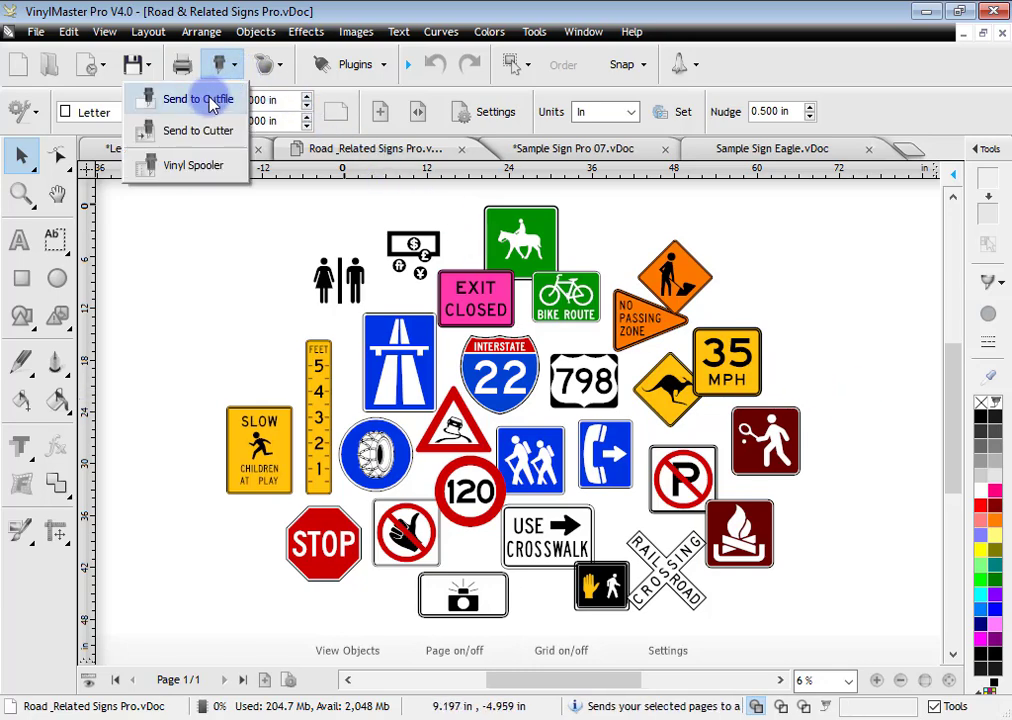
# Send all ten road-sign colours, Black and White included, to a new cut document.
pyautogui.click(212, 104)
pyautogui.moveTo(483, 298)
pyautogui.mouseDown()
pyautogui.moveTo(483, 368)
pyautogui.moveTo(497, 309)
pyautogui.mouseUp()
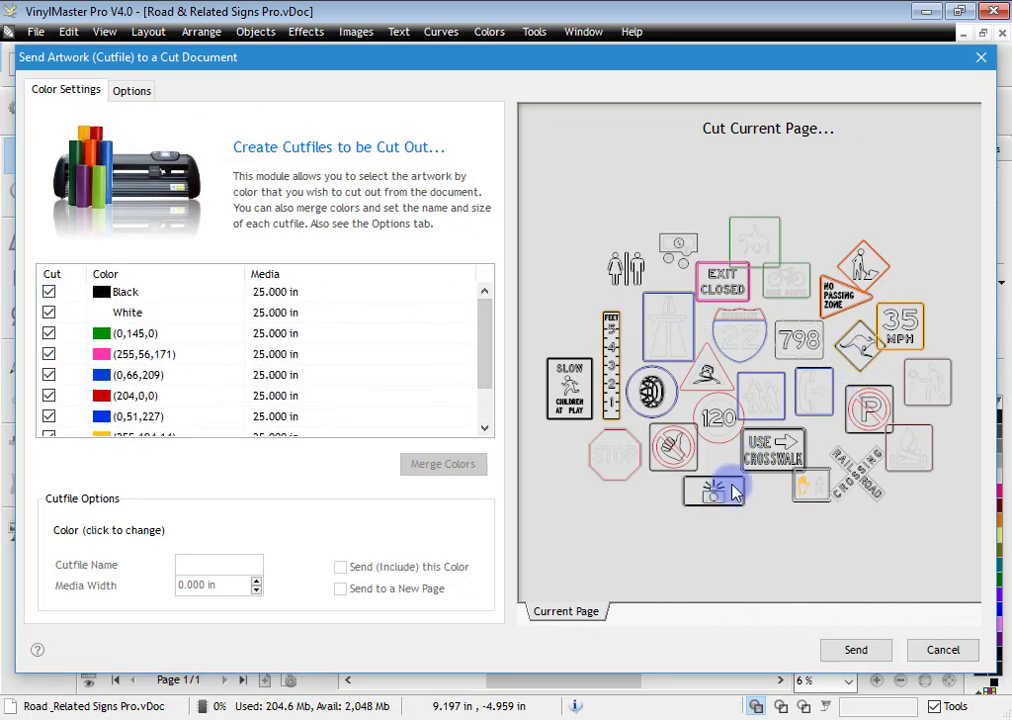
pyautogui.click(49, 291)
pyautogui.click(49, 312)
pyautogui.click(49, 333)
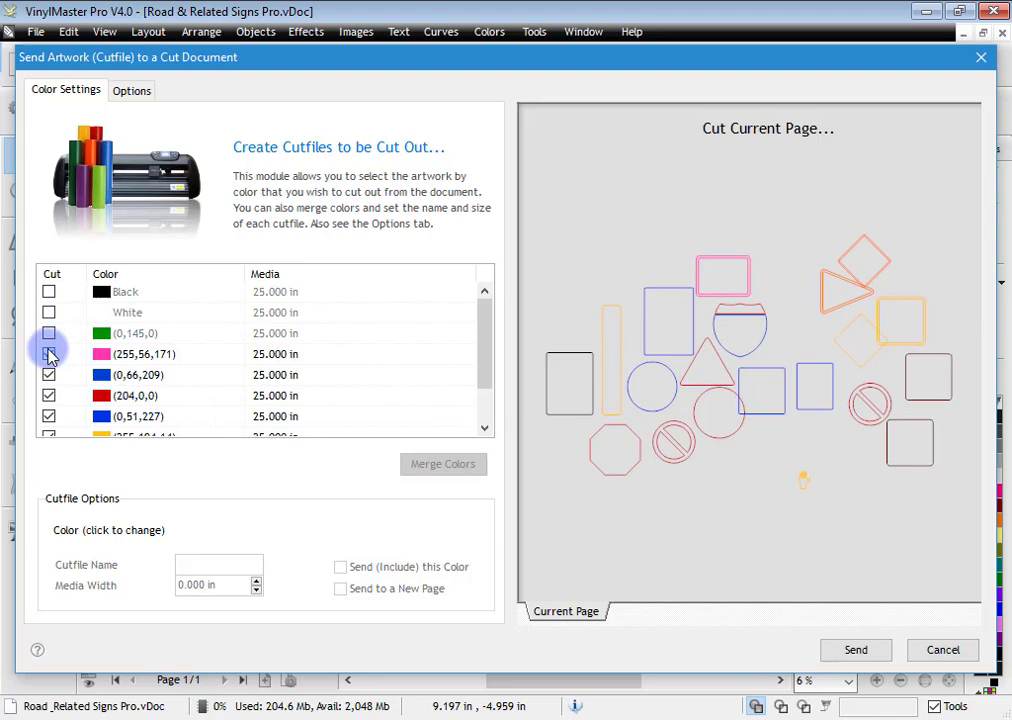
pyautogui.click(49, 354)
pyautogui.click(49, 375)
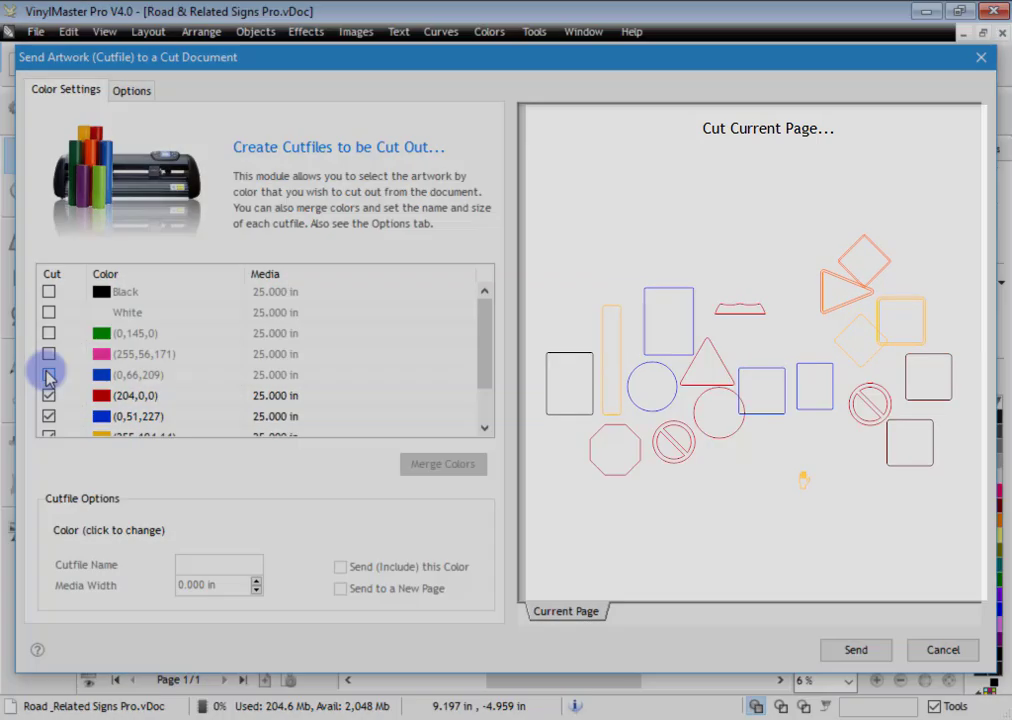
pyautogui.click(49, 375)
pyautogui.click(49, 354)
pyautogui.click(49, 333)
pyautogui.click(49, 312)
pyautogui.click(49, 291)
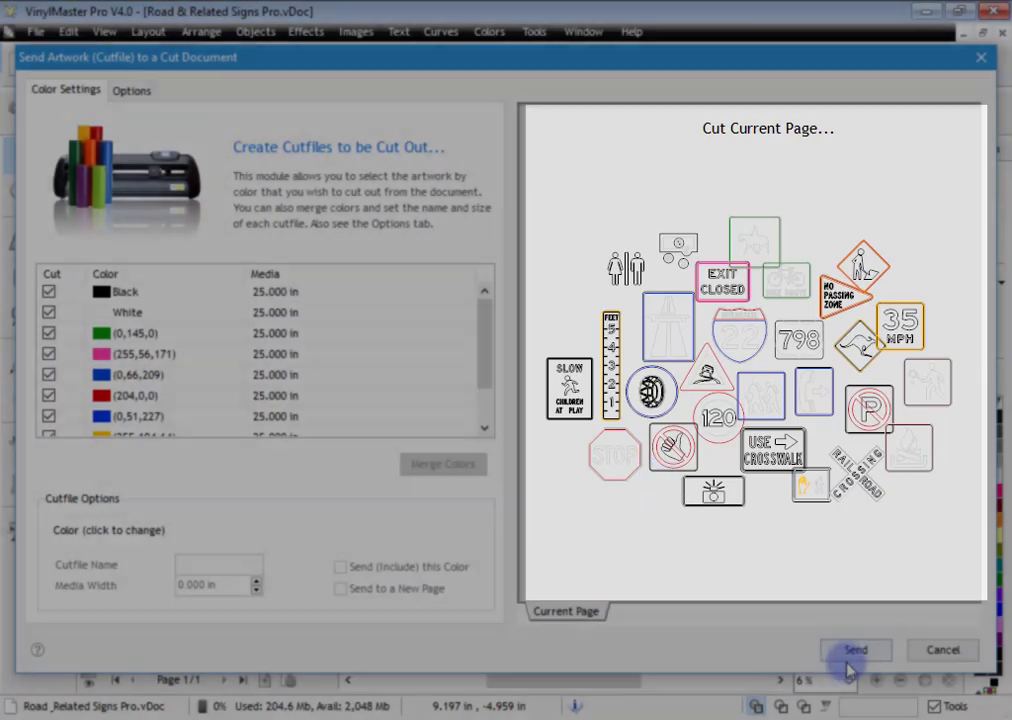
pyautogui.click(849, 660)
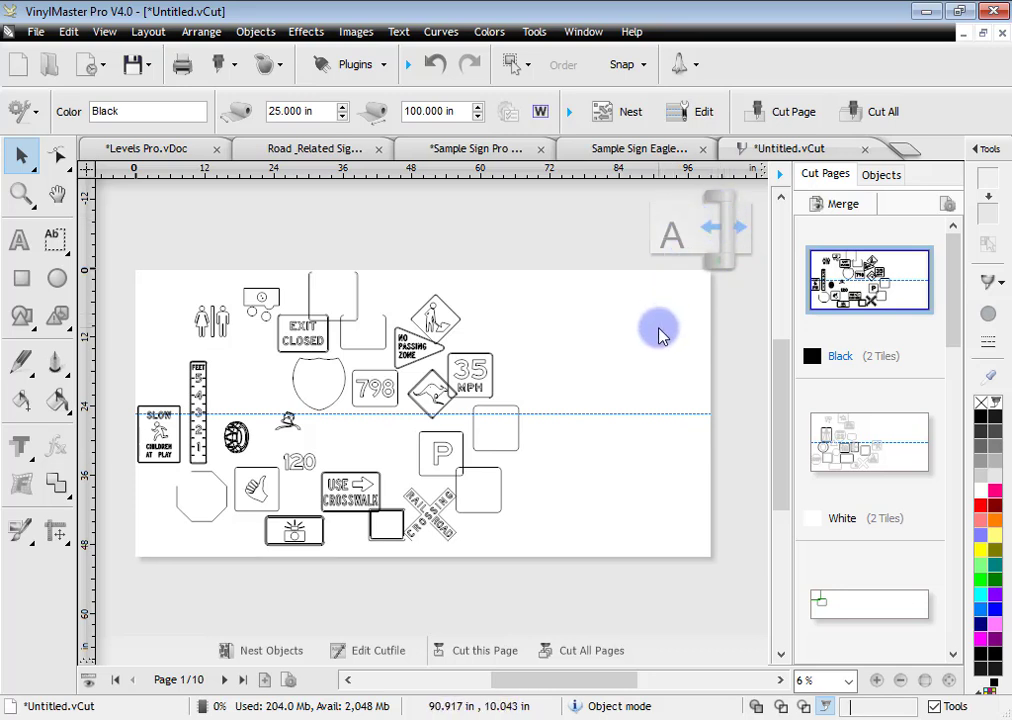
# Move the rounded rectangle, pedestrian diamond and ruler signs toward the page's left edge.
pyautogui.moveTo(357, 294); pyautogui.dragTo(385, 279)
pyautogui.moveTo(452, 316); pyautogui.dragTo(178, 290)
pyautogui.moveTo(196, 398); pyautogui.dragTo(165, 357)
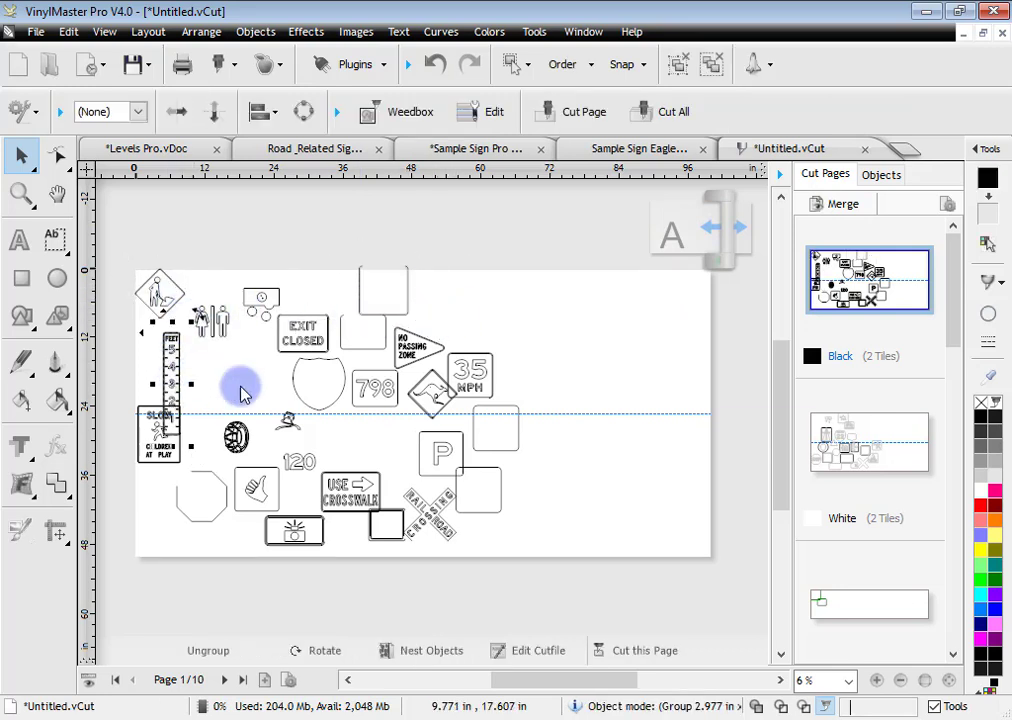
pyautogui.click(276, 395)
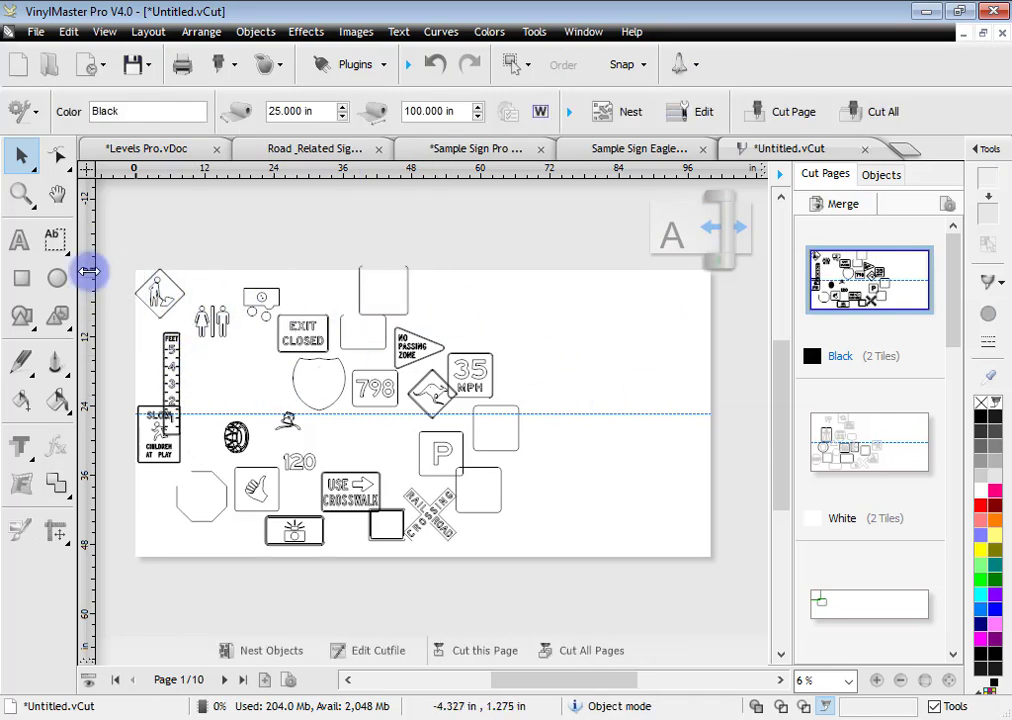
# Add a test Text object, then delete it and dismiss the save options.
pyautogui.click(20, 240)
pyautogui.click(474, 302)
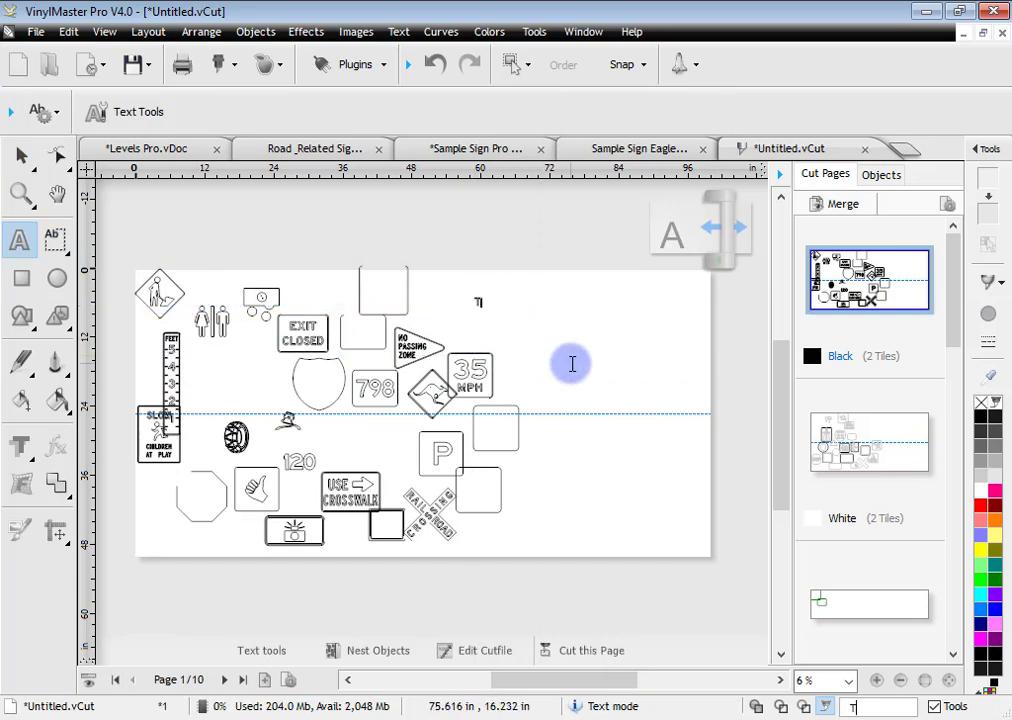
pyautogui.click(20, 155)
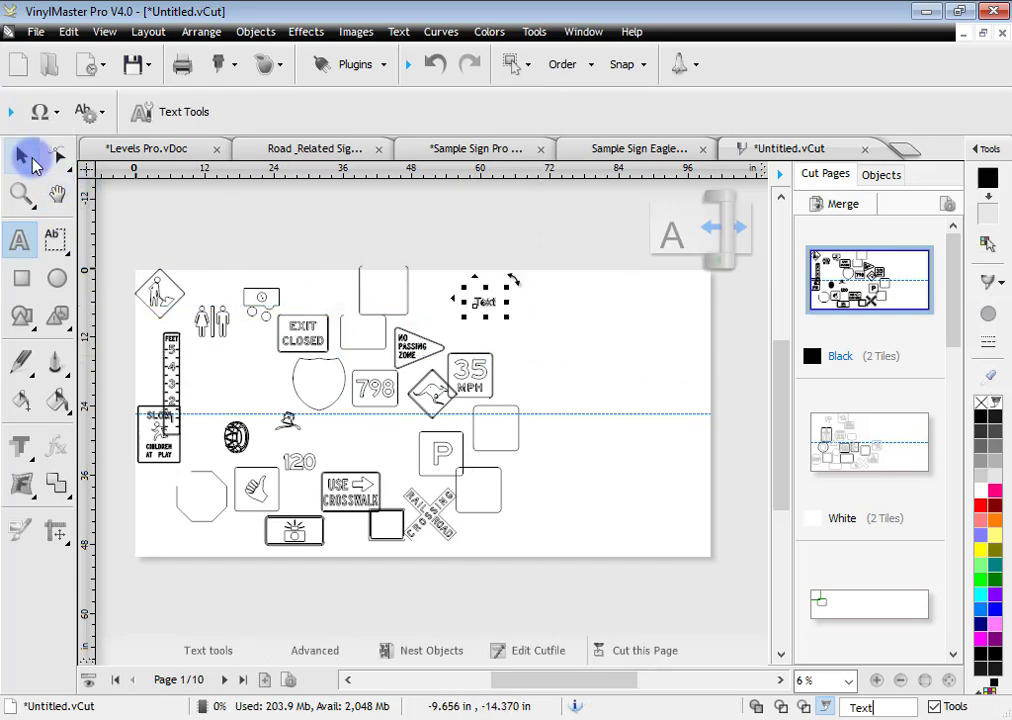
pyautogui.moveTo(497, 308); pyautogui.dragTo(575, 382)
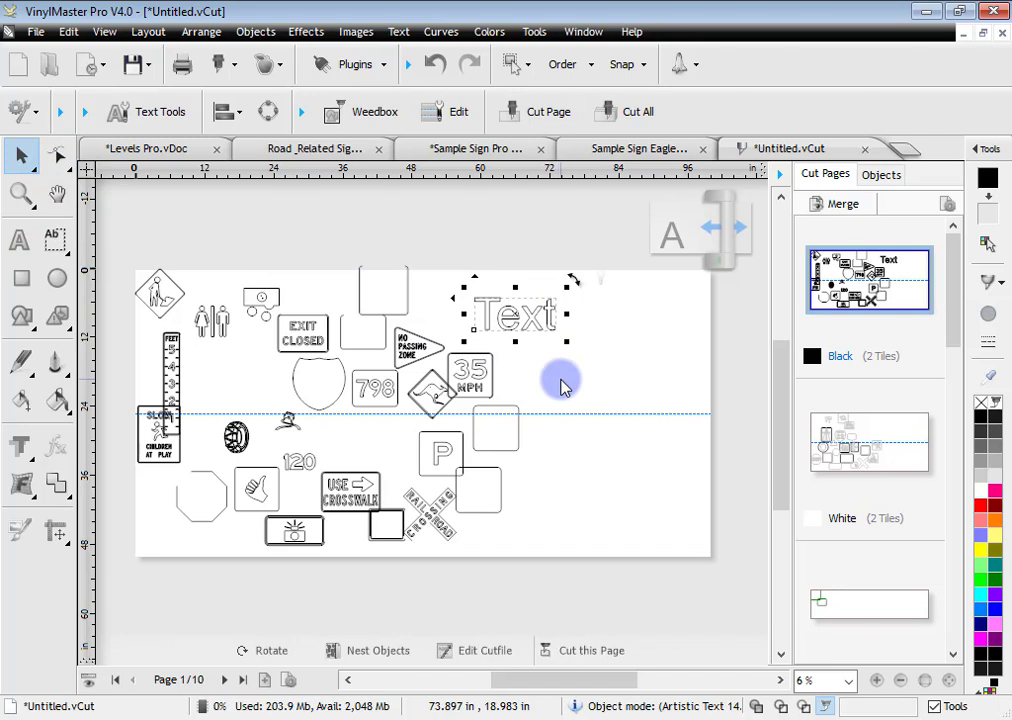
pyautogui.click(561, 385)
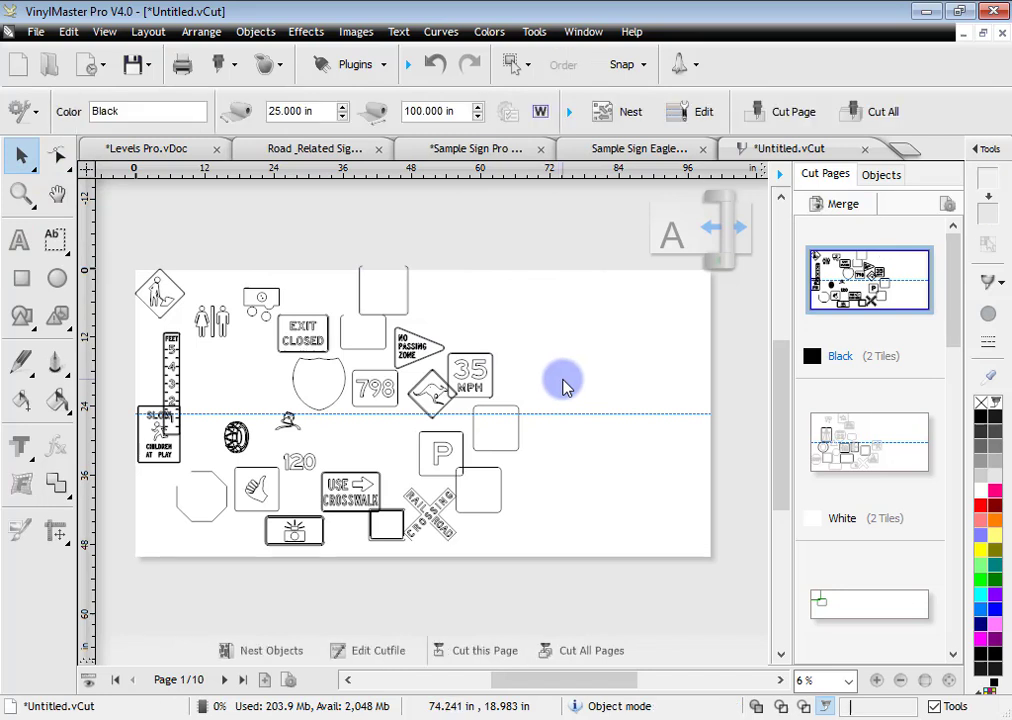
pyautogui.click(128, 64)
pyautogui.click(576, 323)
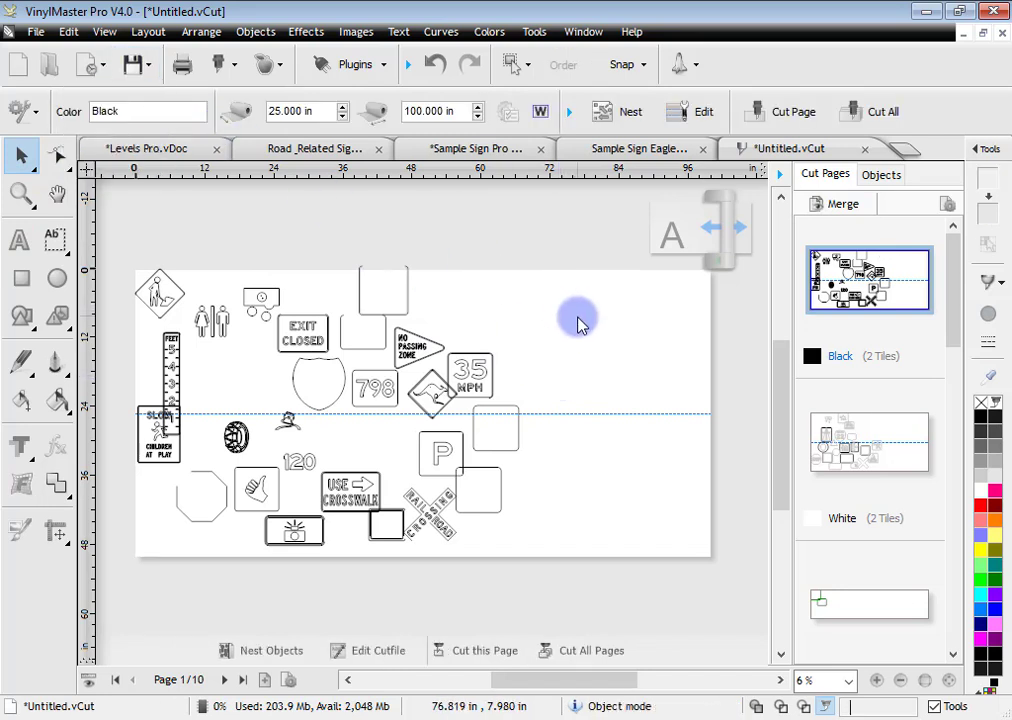
# Browse the White and green (0,145,0) cut pages, then return to Black.
pyautogui.click(873, 455)
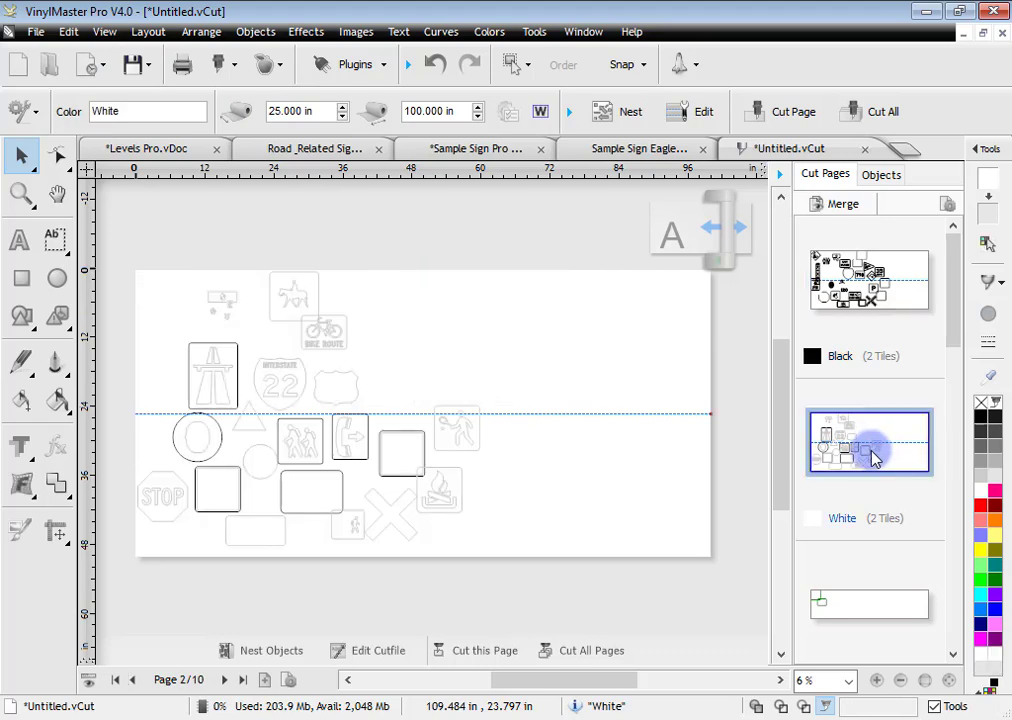
pyautogui.click(870, 594)
pyautogui.moveTo(957, 337); pyautogui.dragTo(960, 273)
pyautogui.click(869, 280)
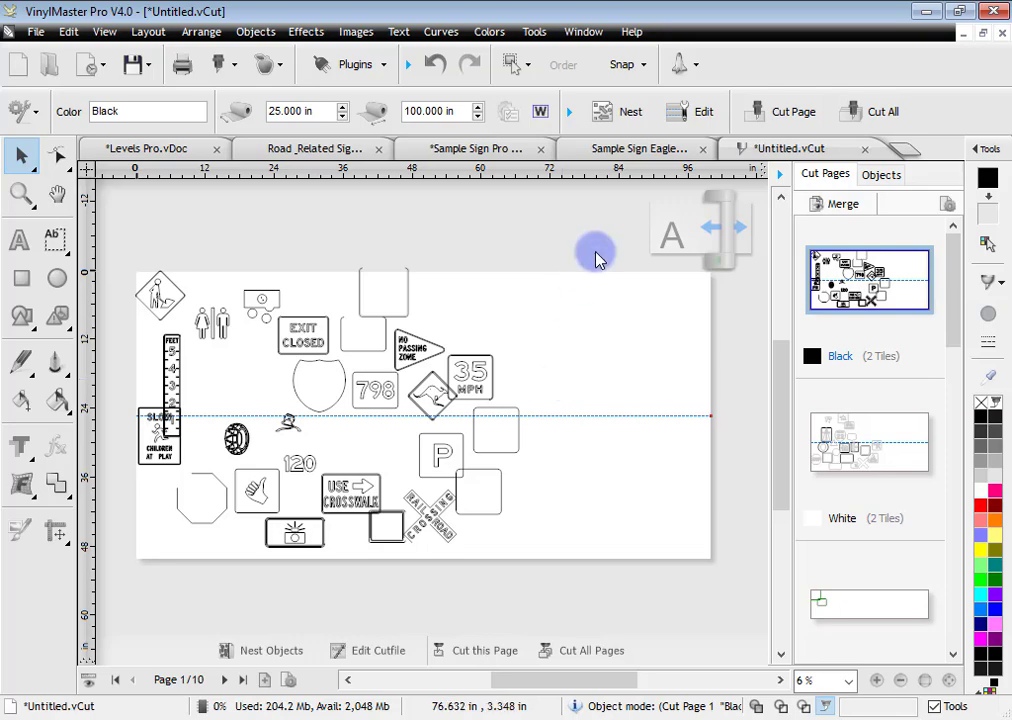
# Nest the Black and White cut pages into compact blocks, then bring up Sample Sign Pro 07.vDoc.
pyautogui.click(612, 120)
pyautogui.click(618, 352)
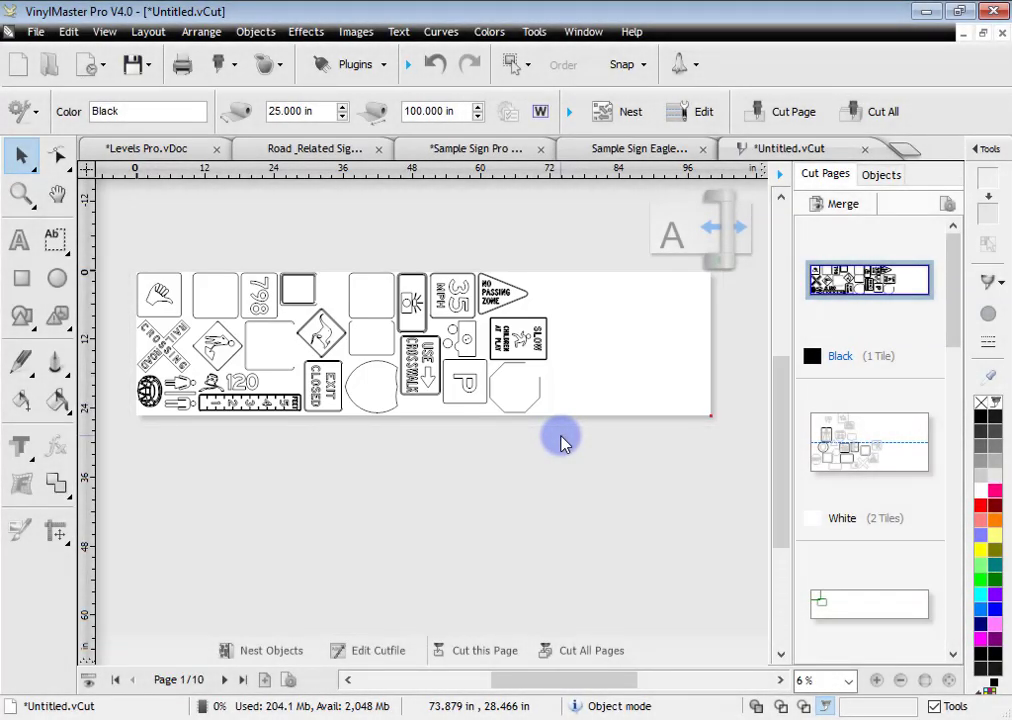
pyautogui.click(828, 432)
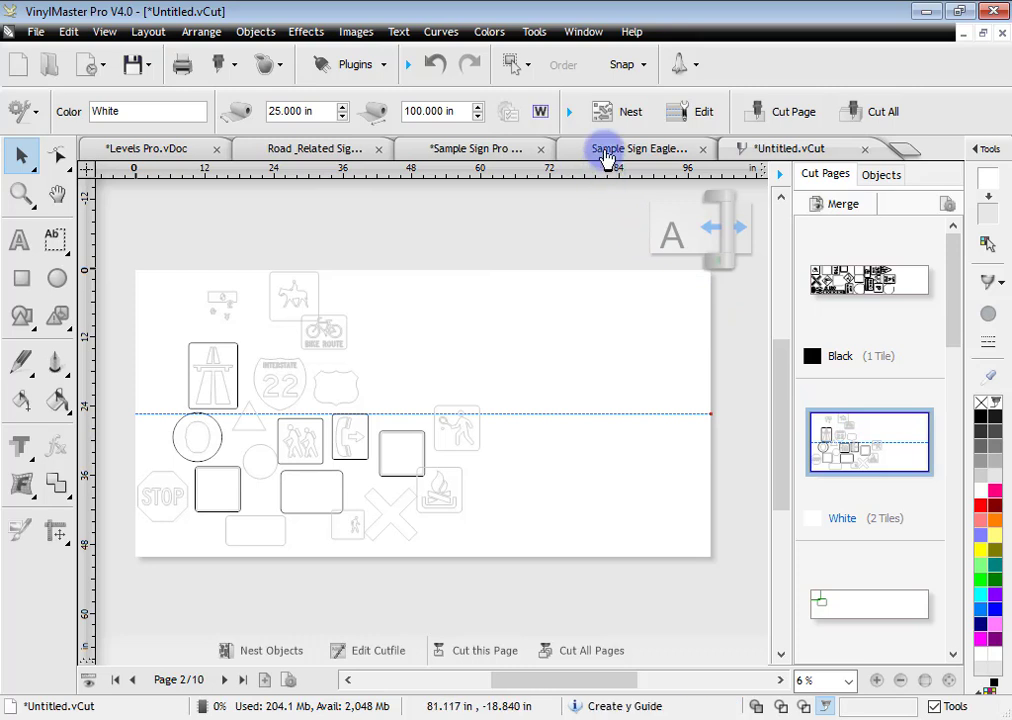
pyautogui.click(613, 113)
pyautogui.click(630, 333)
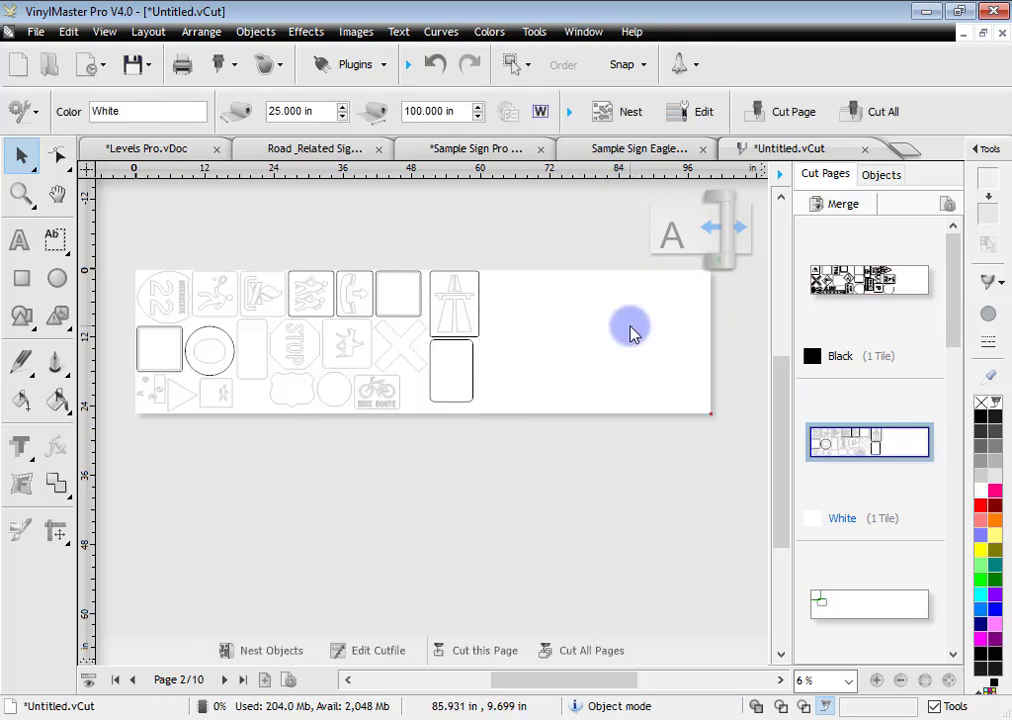
pyautogui.click(832, 281)
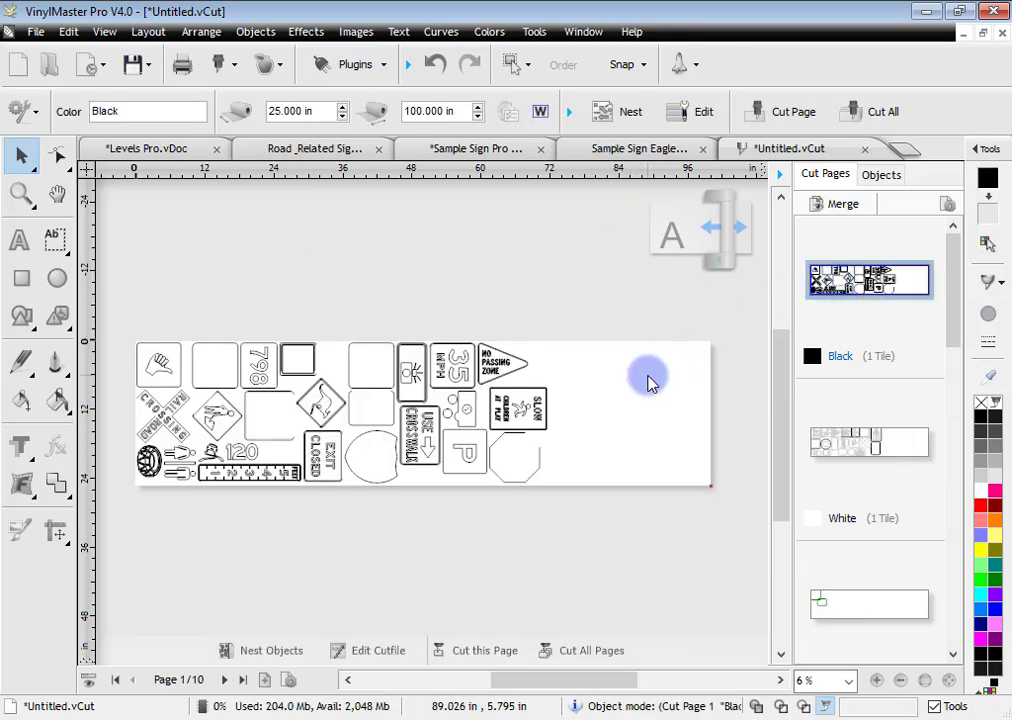
pyautogui.click(476, 150)
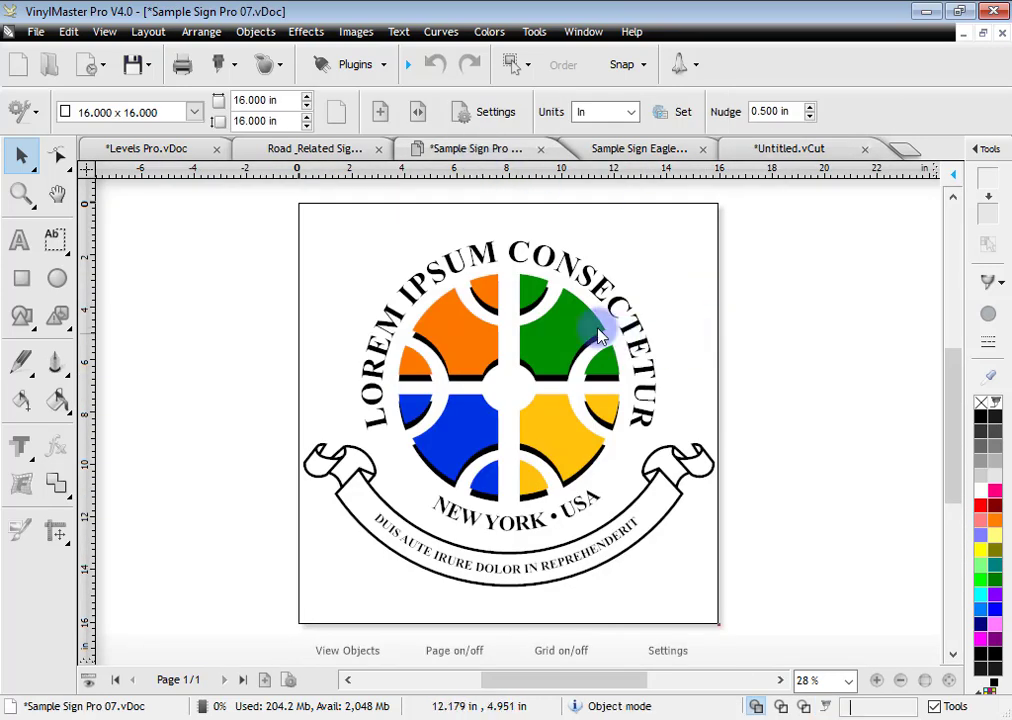
# Send every colour of the Sample Sign Pro 07 logo to the existing Untitled.vCut.
pyautogui.click(220, 64)
pyautogui.click(205, 101)
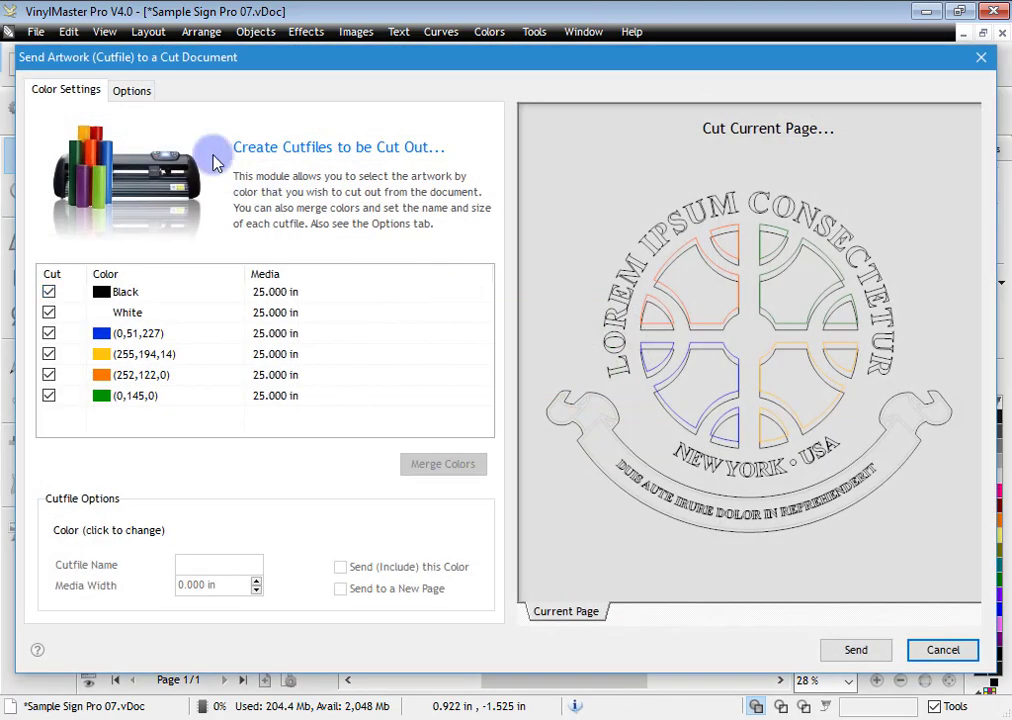
pyautogui.click(131, 91)
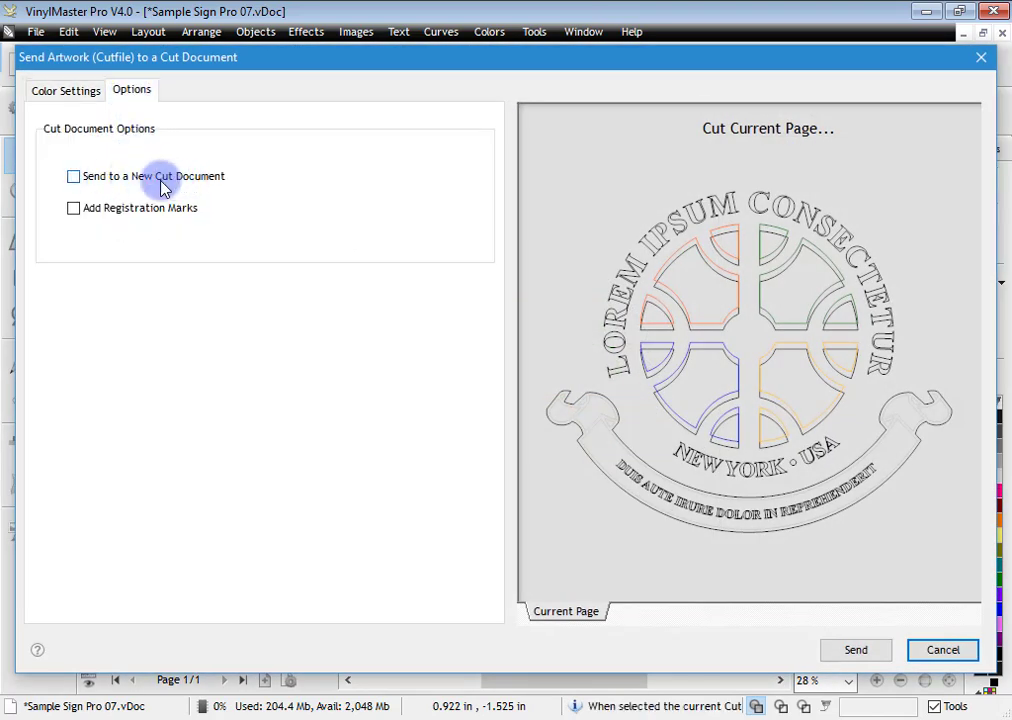
pyautogui.click(62, 90)
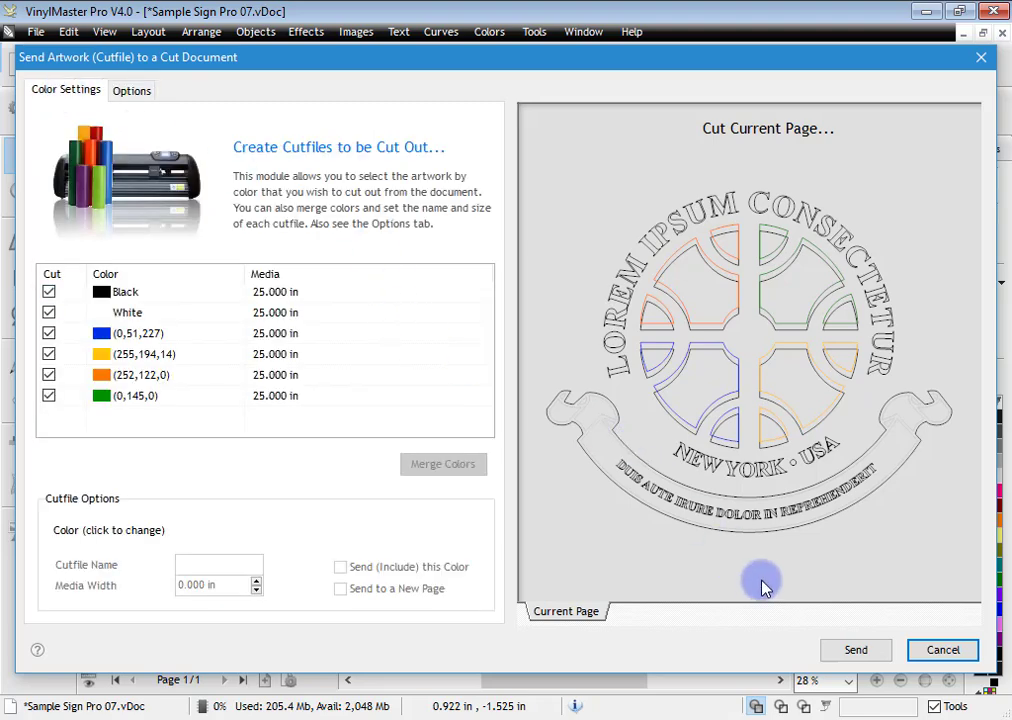
pyautogui.click(853, 652)
pyautogui.click(217, 474)
pyautogui.click(599, 468)
# Inspect the logo arc on the White page and the small green logo piece.
pyautogui.press('pagedown')
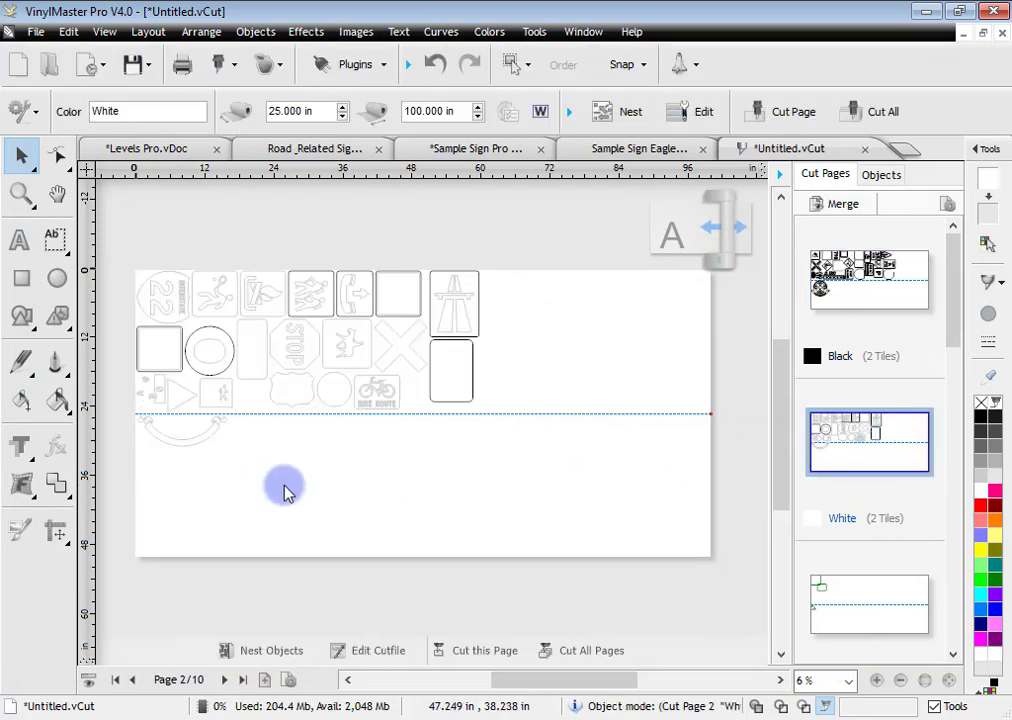
pyautogui.click(151, 440)
pyautogui.click(560, 518)
pyautogui.press('pagedown')
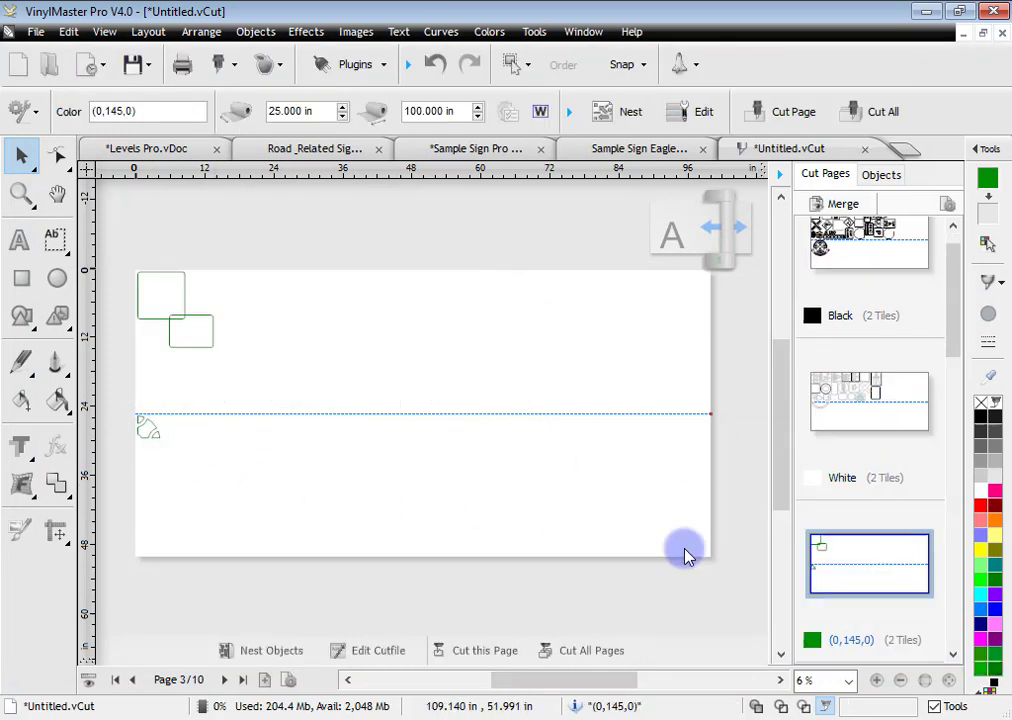
pyautogui.click(141, 437)
pyautogui.click(452, 150)
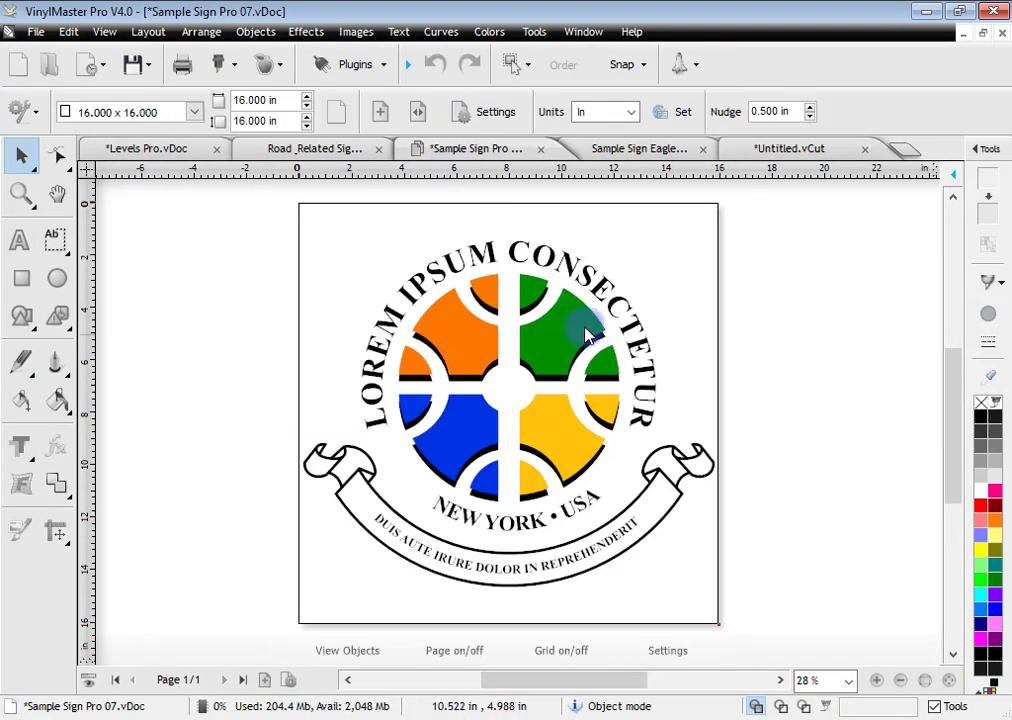
pyautogui.click(766, 150)
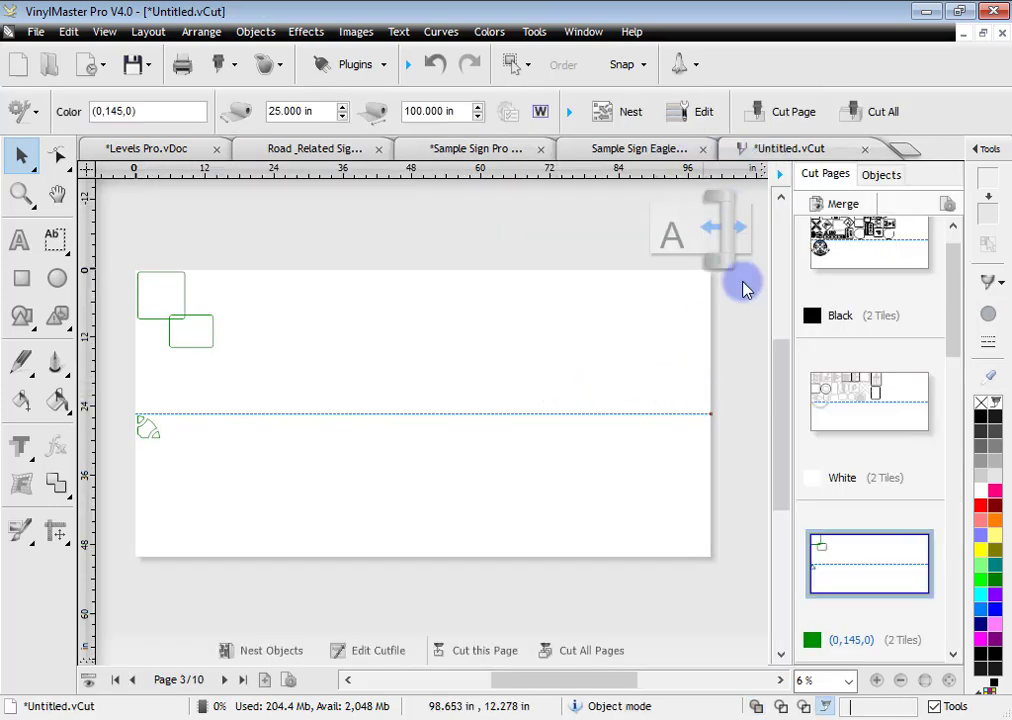
# Re-nest the green, White and Black cut pages, then bring up Sample Sign Eagle.vDoc.
pyautogui.click(626, 110)
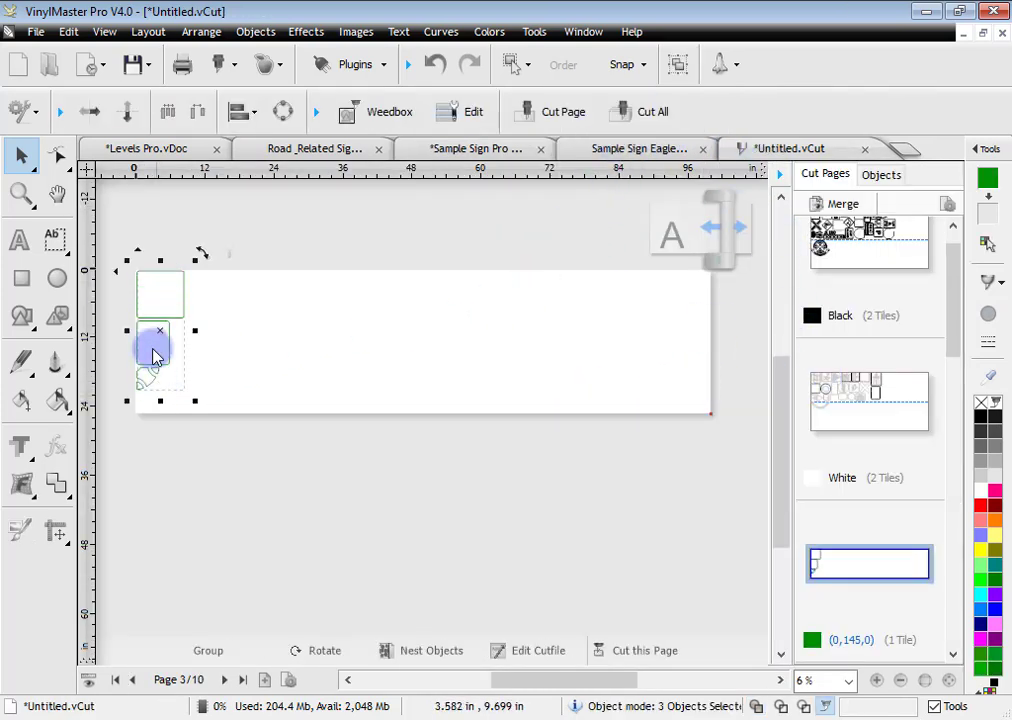
pyautogui.click(876, 389)
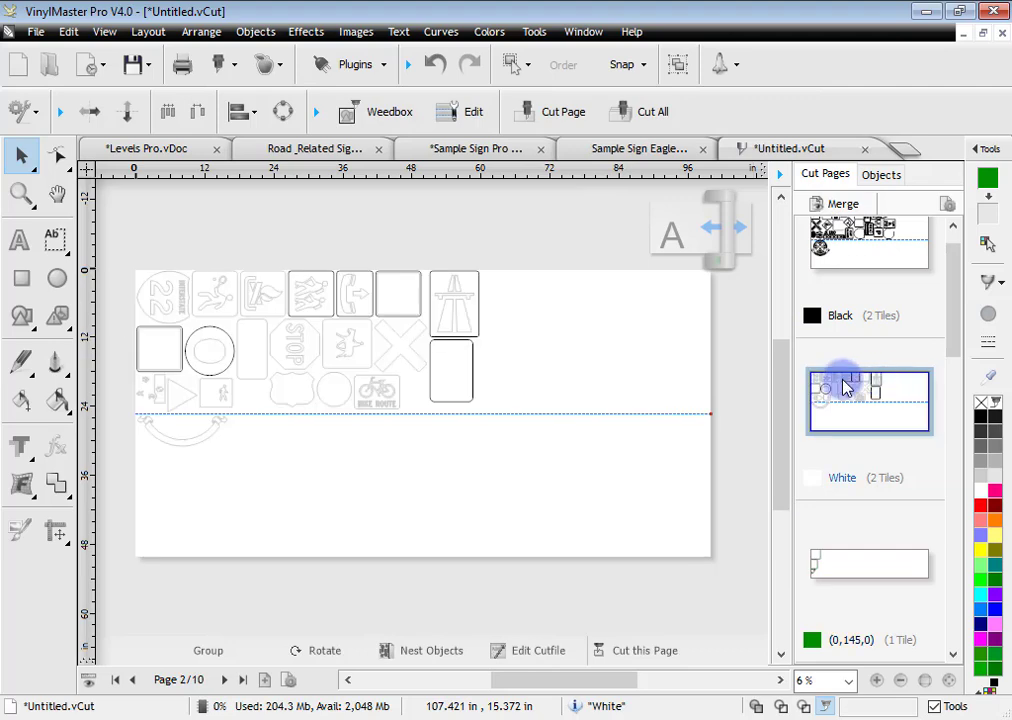
pyautogui.click(626, 111)
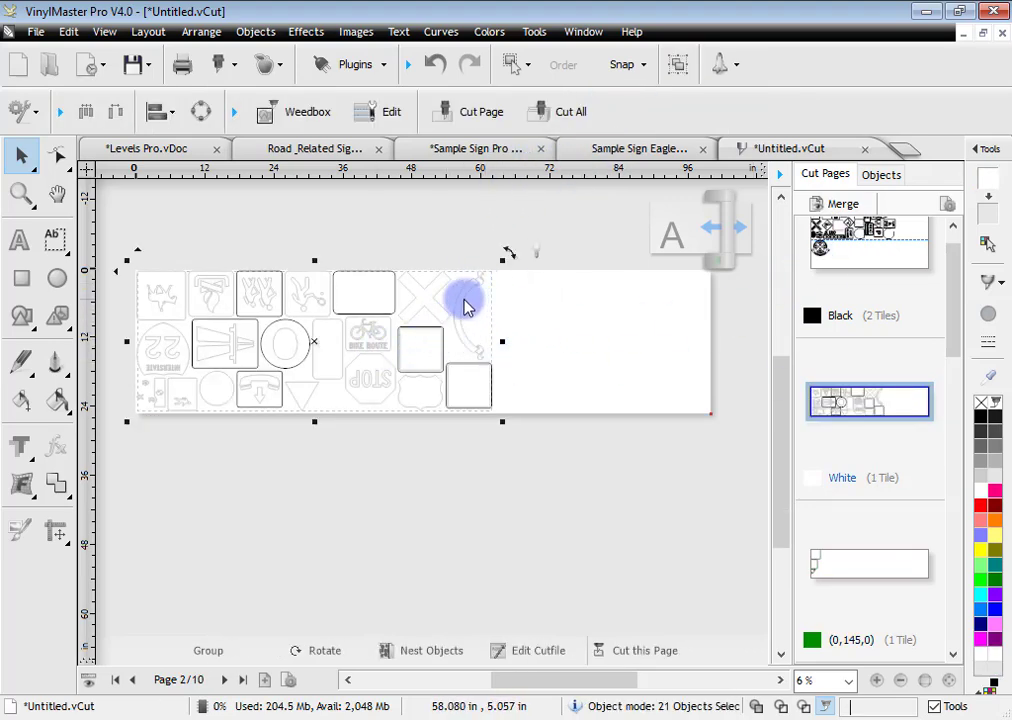
pyautogui.click(856, 279)
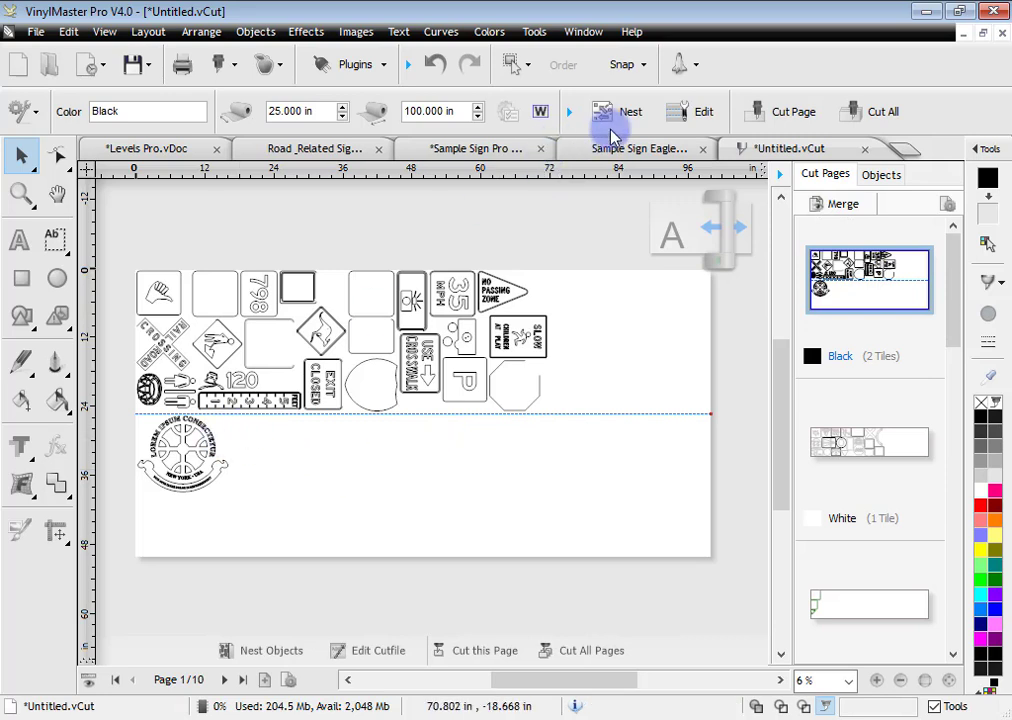
pyautogui.click(614, 118)
pyautogui.click(686, 431)
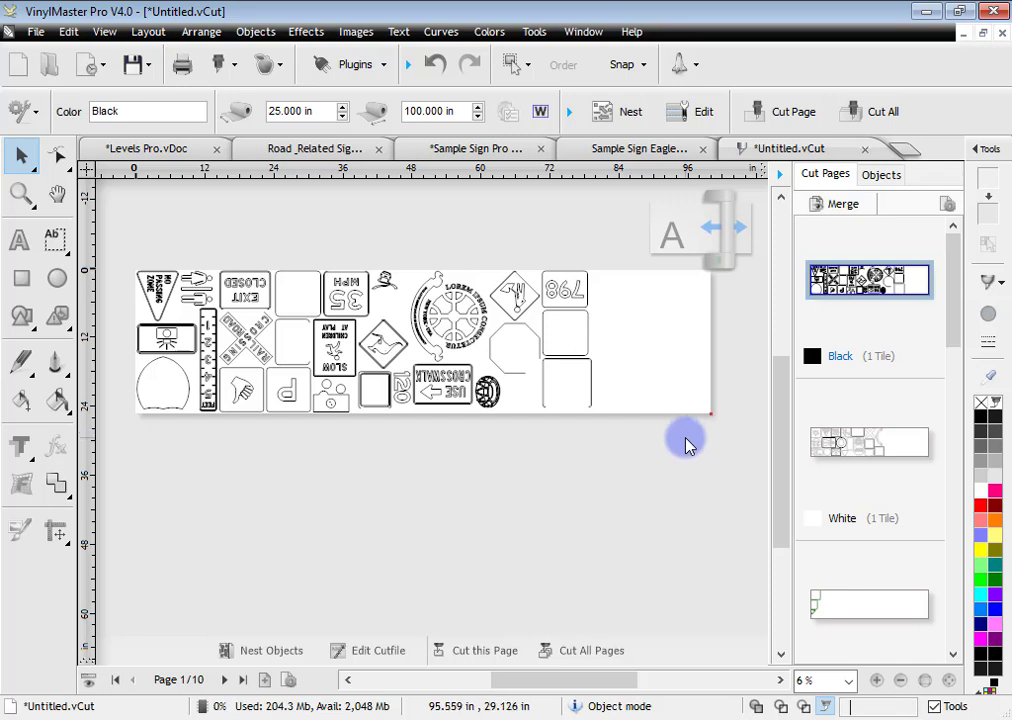
pyautogui.click(641, 150)
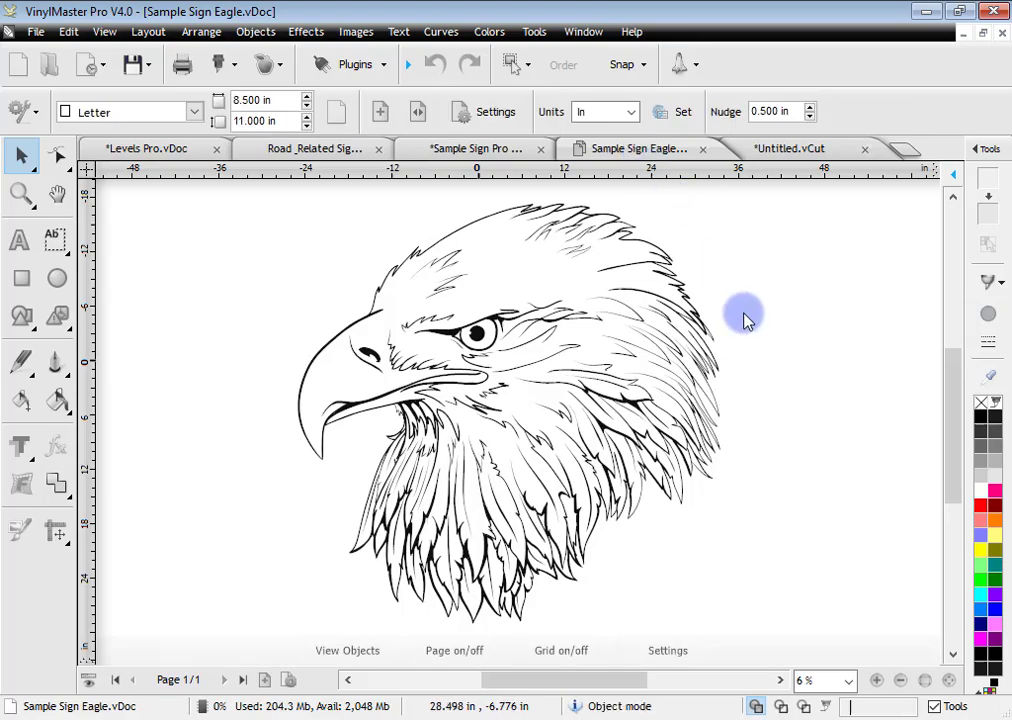
# Send the eagle drawing to a cutfile with Send to a New Cut Document ticked.
pyautogui.click(700, 347)
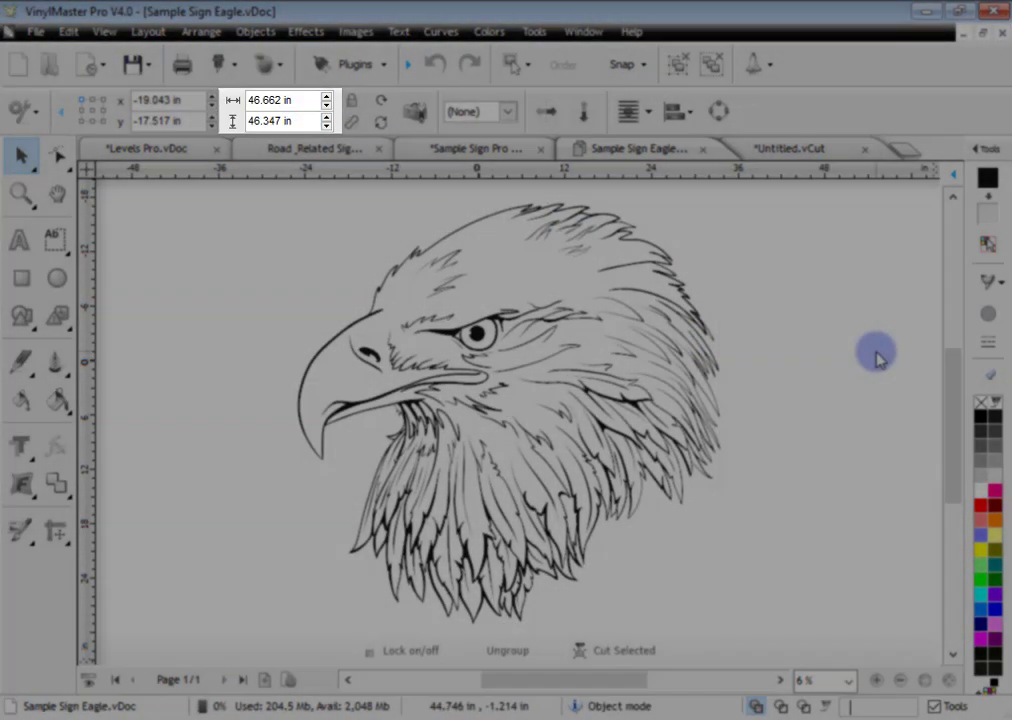
pyautogui.click(877, 352)
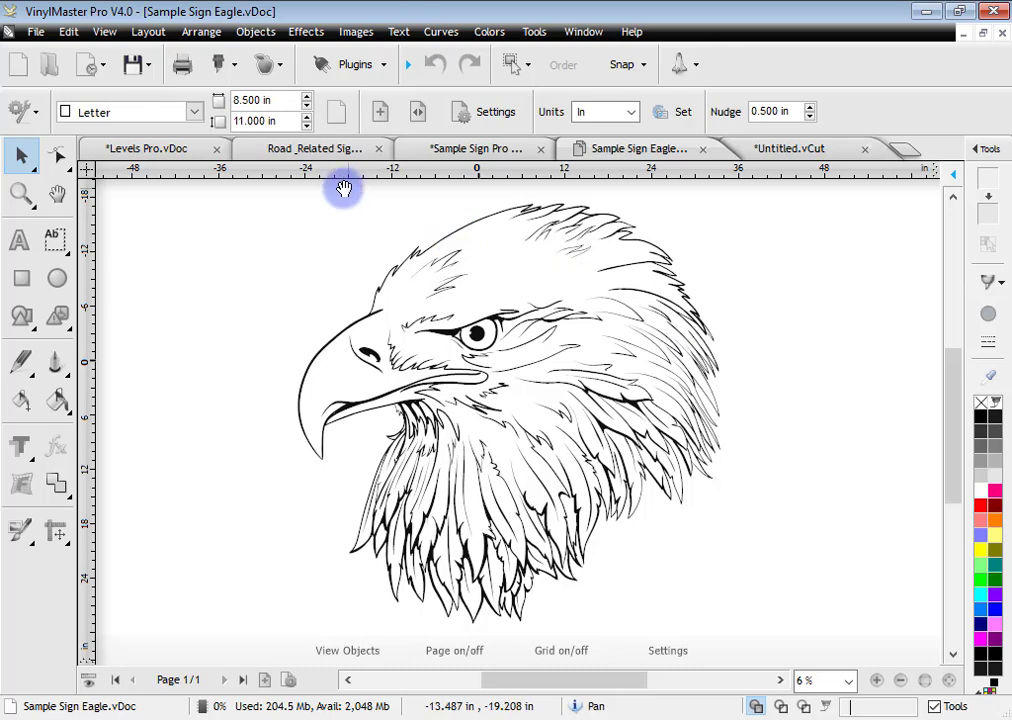
pyautogui.click(234, 66)
pyautogui.click(199, 98)
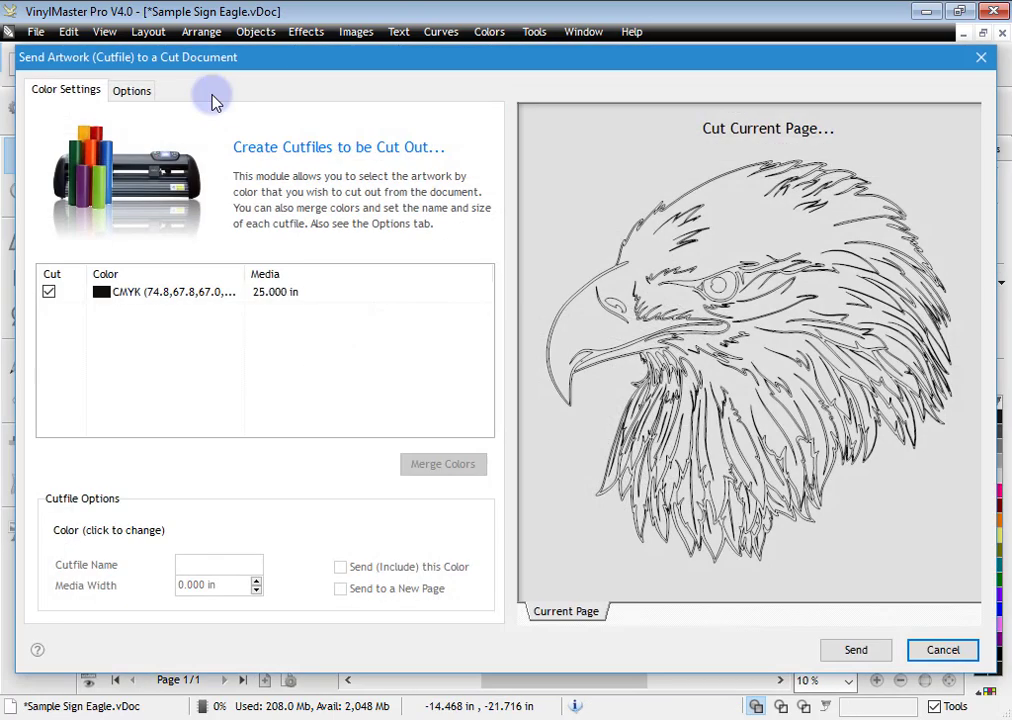
pyautogui.click(136, 93)
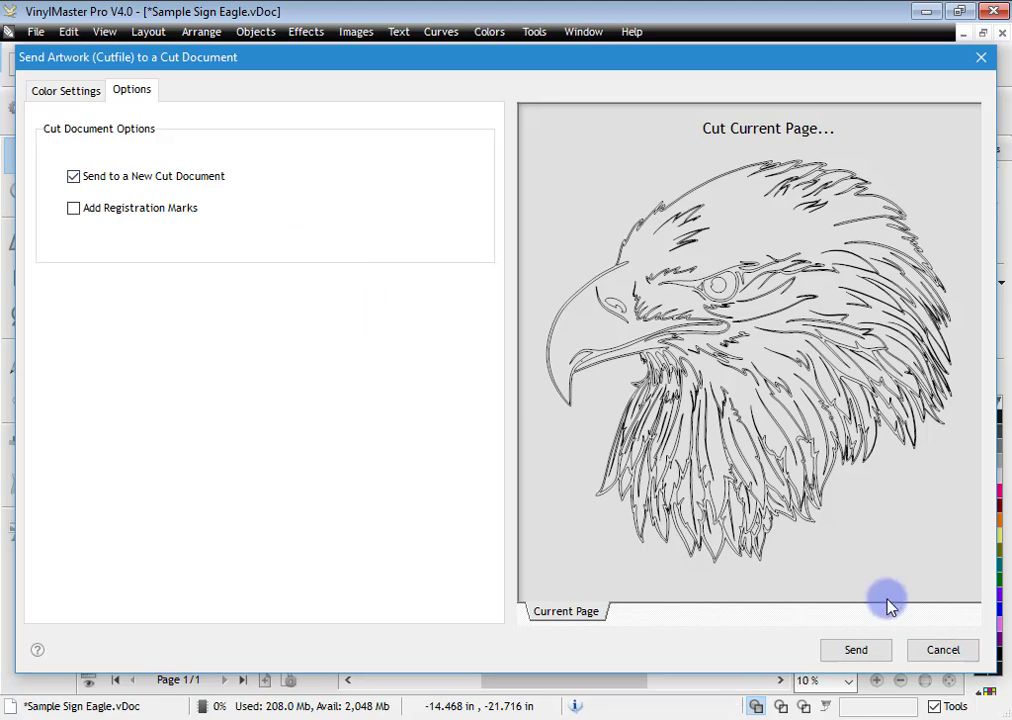
pyautogui.click(856, 650)
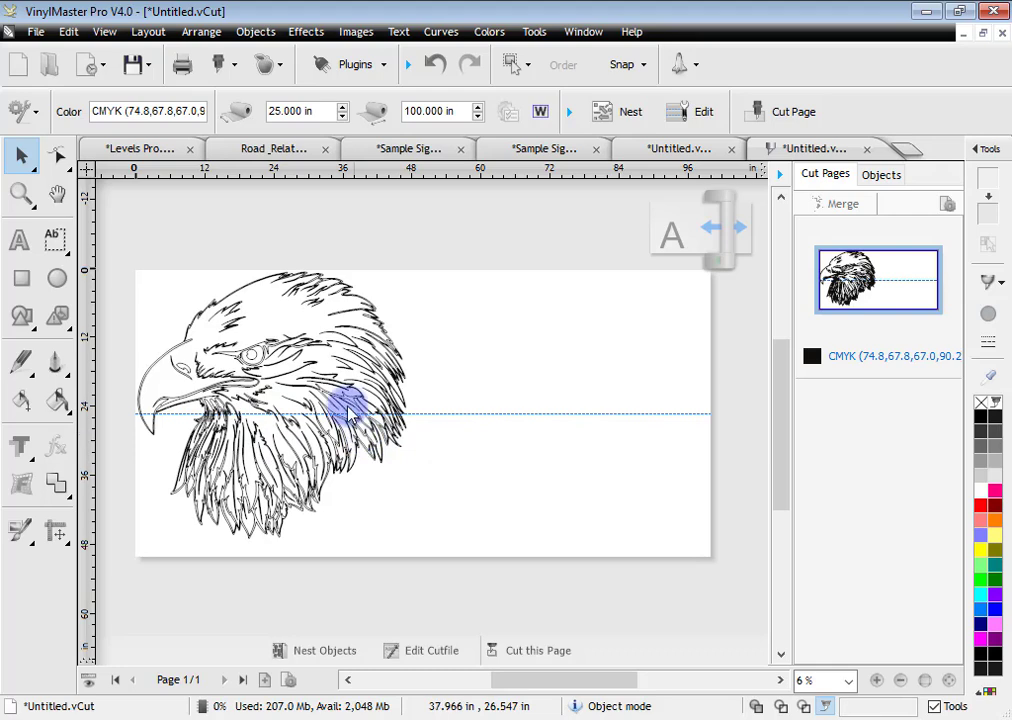
# Open the eagle artwork for cutfile editing and drag the horizontal guide down through the beak.
pyautogui.click(316, 350)
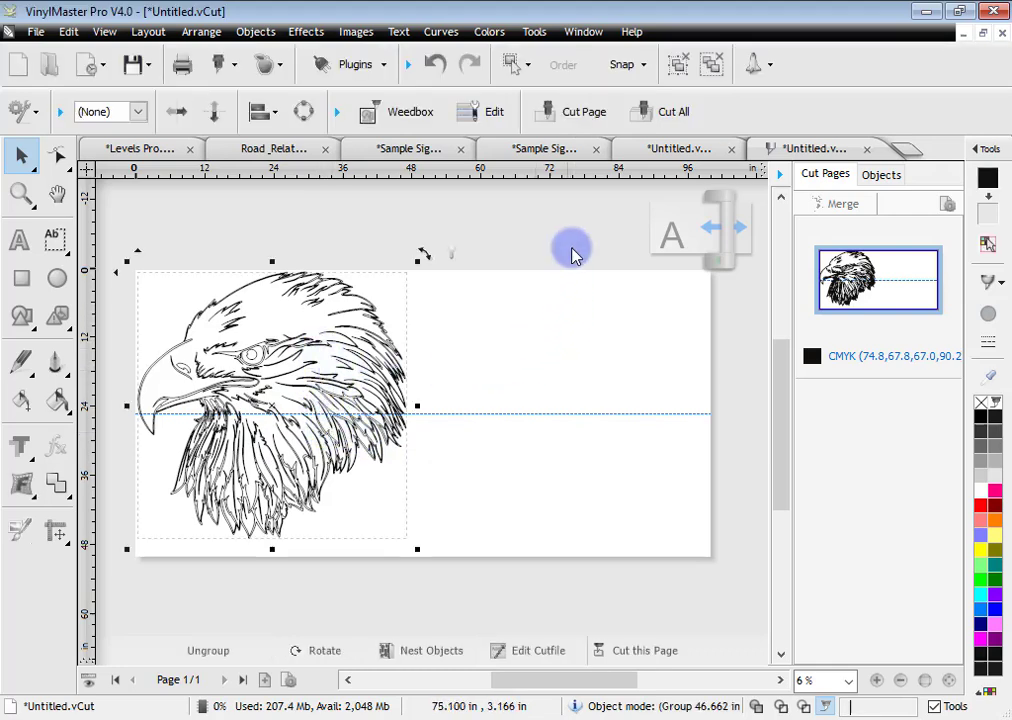
pyautogui.click(494, 116)
pyautogui.click(563, 288)
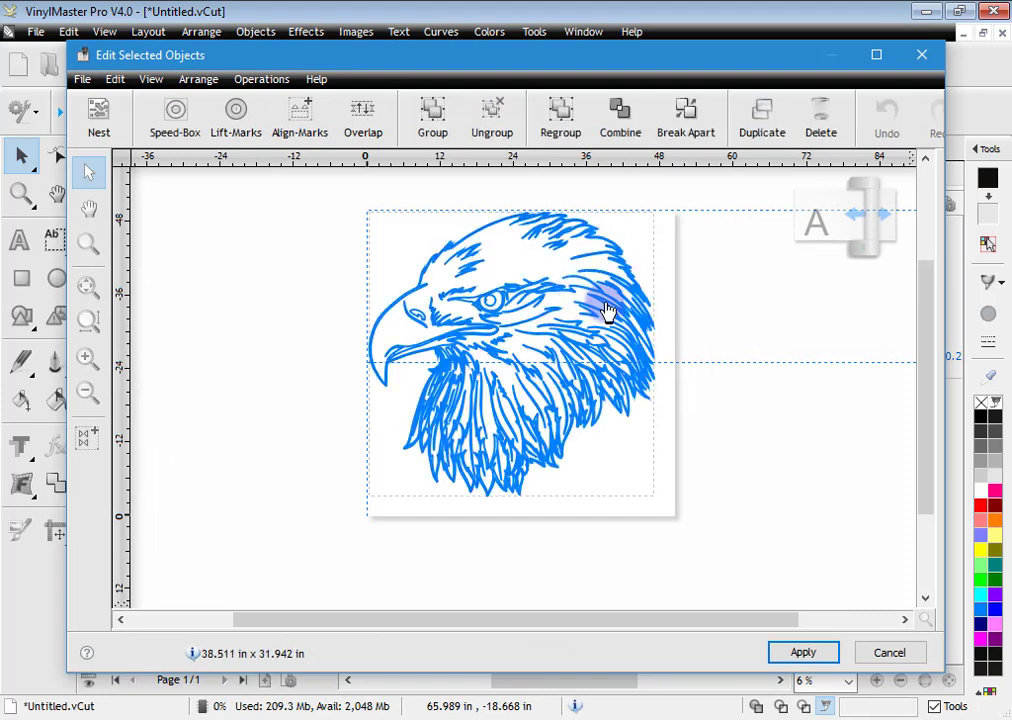
pyautogui.moveTo(397, 190); pyautogui.dragTo(446, 405)
# Zoom on the beak, select its outlines, try the chopping Overlap, then cancel and undo.
pyautogui.click(87, 243)
pyautogui.click(474, 385)
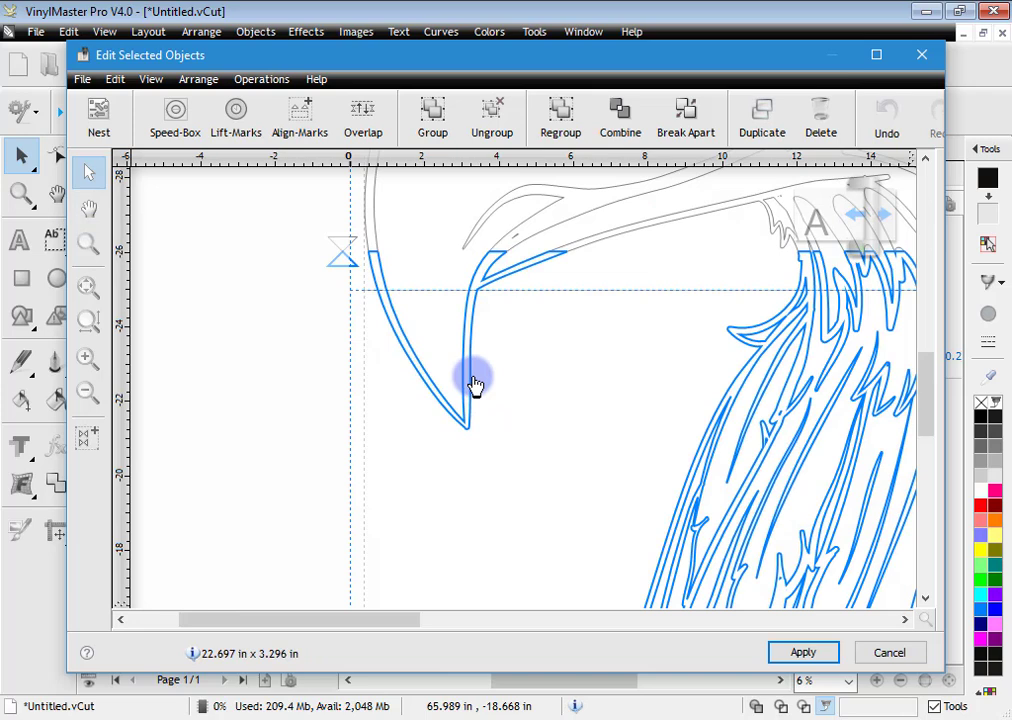
pyautogui.click(558, 220)
pyautogui.click(468, 339)
pyautogui.click(538, 208)
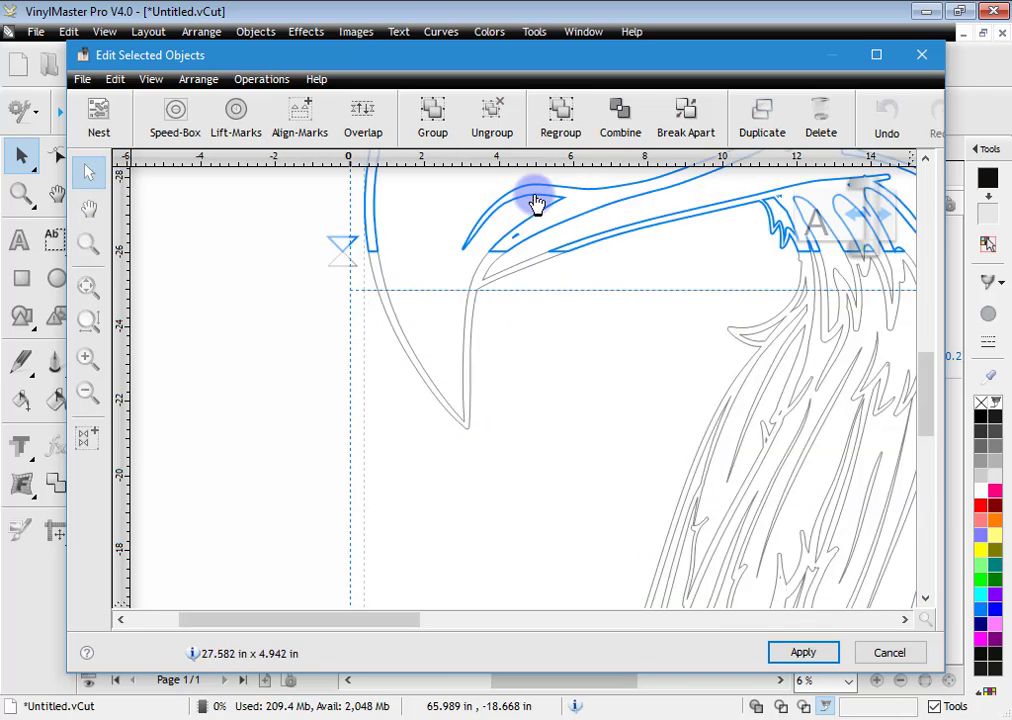
pyautogui.click(368, 124)
pyautogui.click(538, 418)
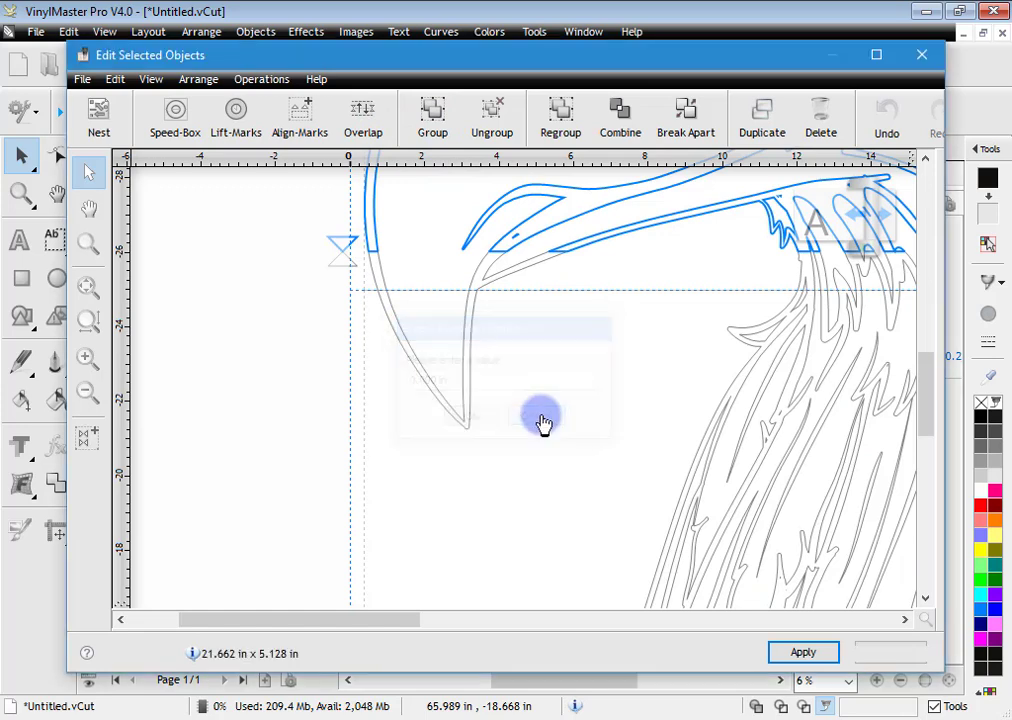
pyautogui.click(469, 364)
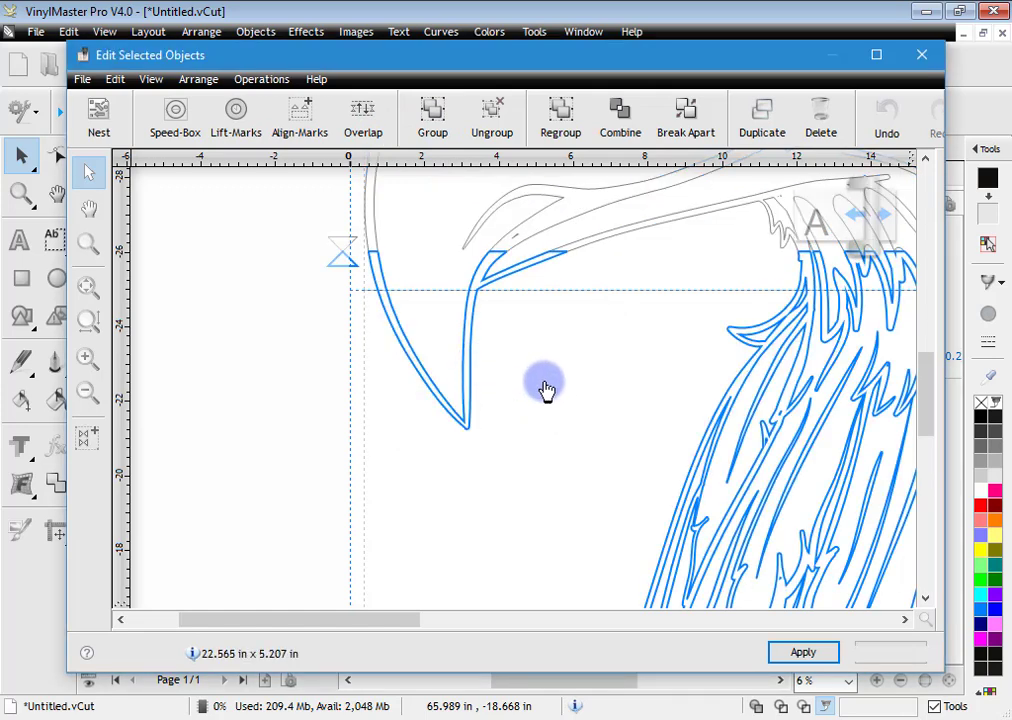
pyautogui.click(876, 127)
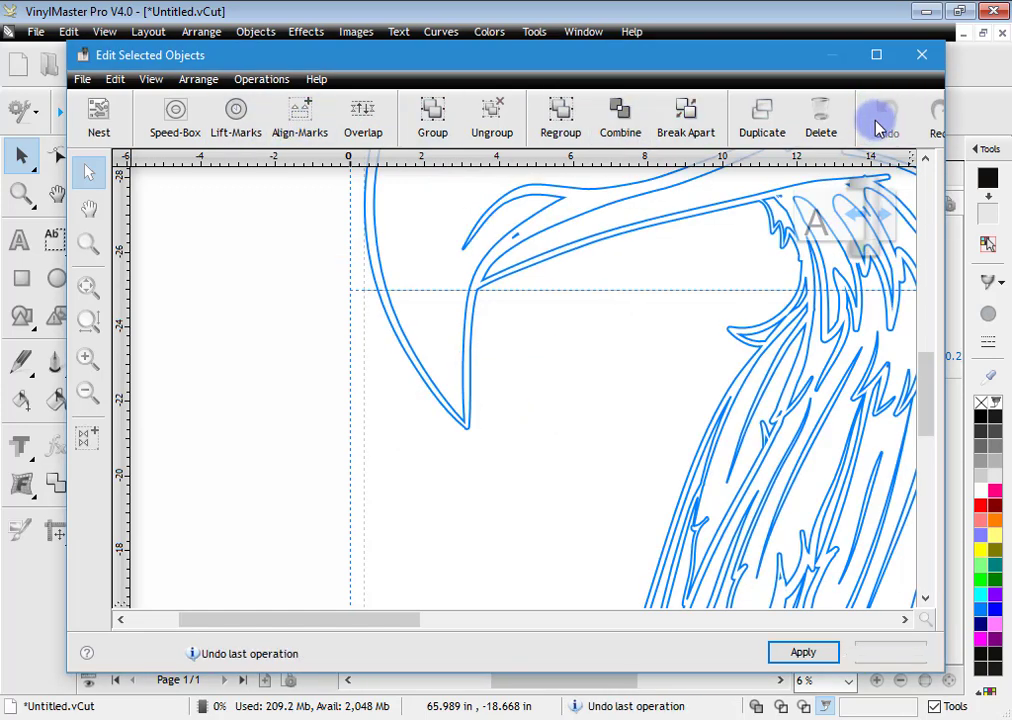
# Chop the eagle outlines along the guide with a 0.25 in overlap.
pyautogui.click(363, 117)
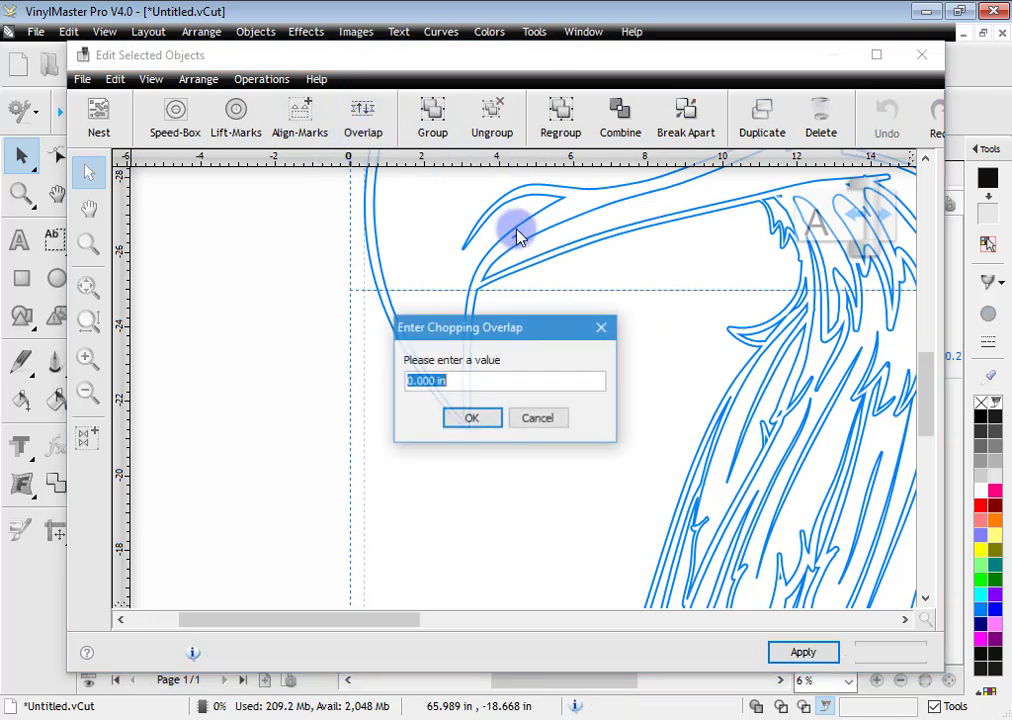
pyautogui.press('Return')
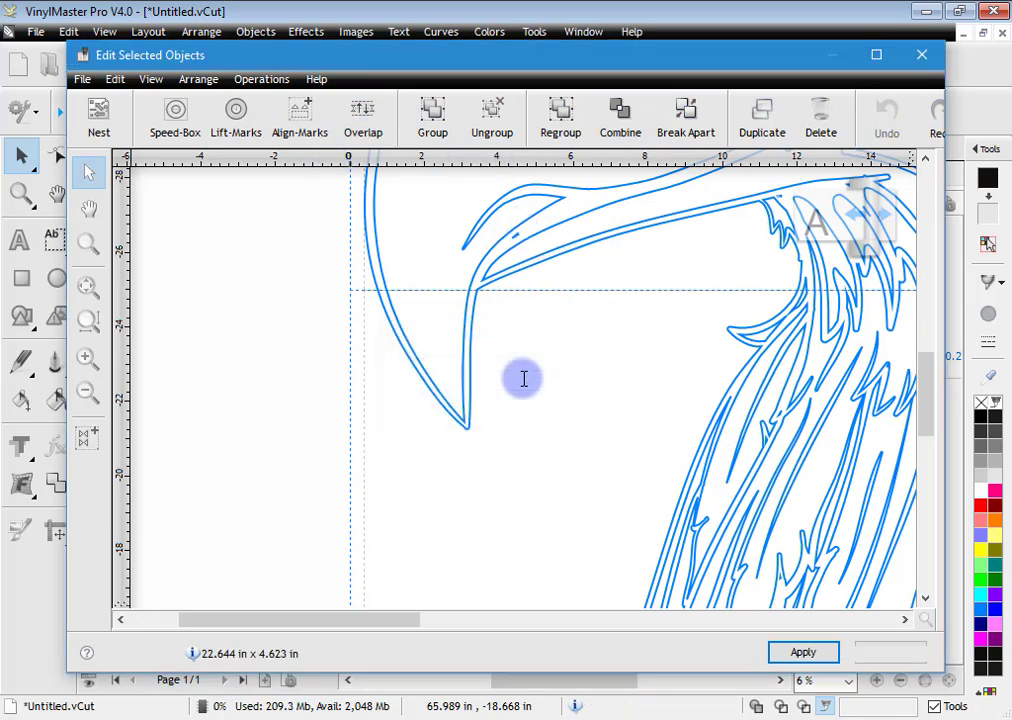
pyautogui.moveTo(383, 160)
pyautogui.mouseDown()
pyautogui.moveTo(365, 280)
pyautogui.moveTo(402, 276)
pyautogui.mouseUp()
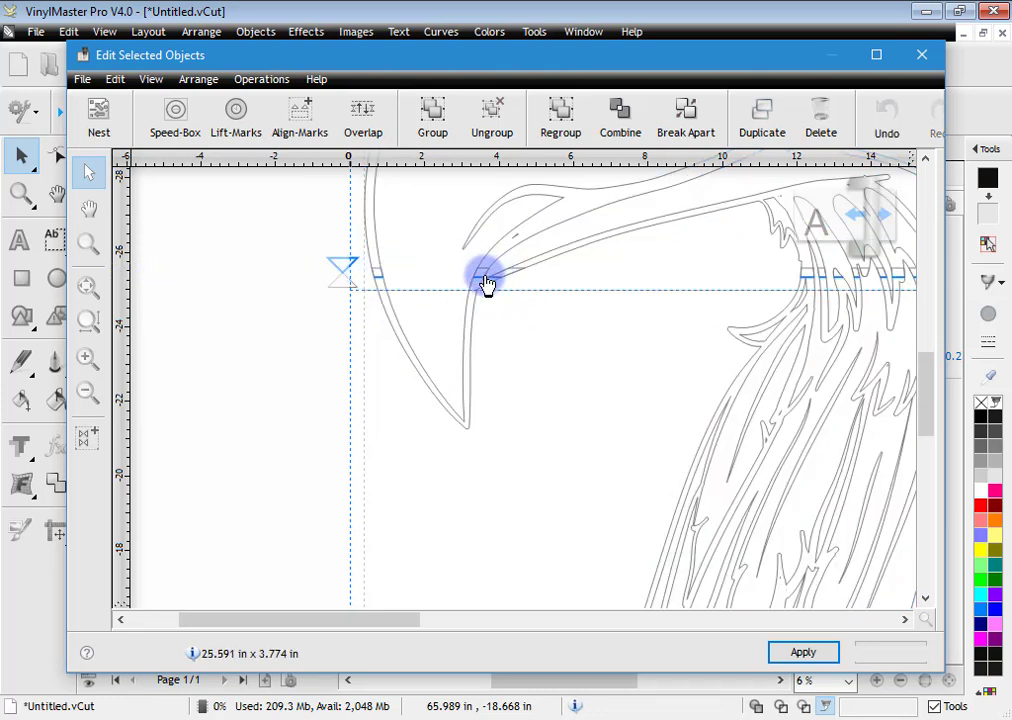
# Check the chopped pieces above and below the chop line, ending on the lower hair outlines.
pyautogui.click(505, 235)
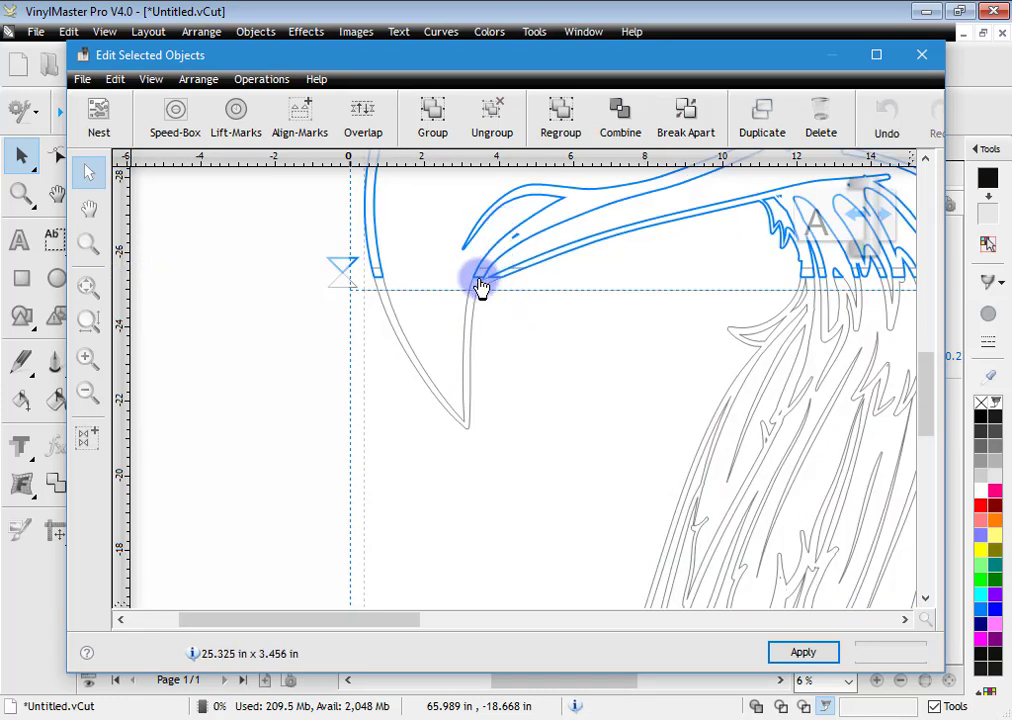
pyautogui.click(487, 278)
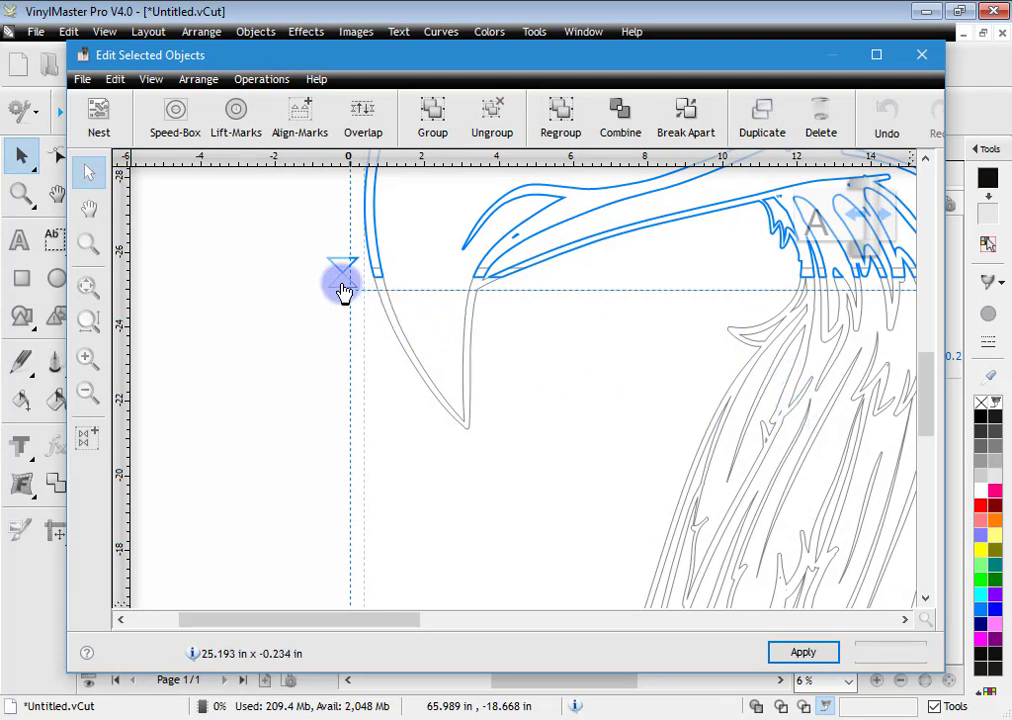
pyautogui.moveTo(361, 620); pyautogui.dragTo(827, 612)
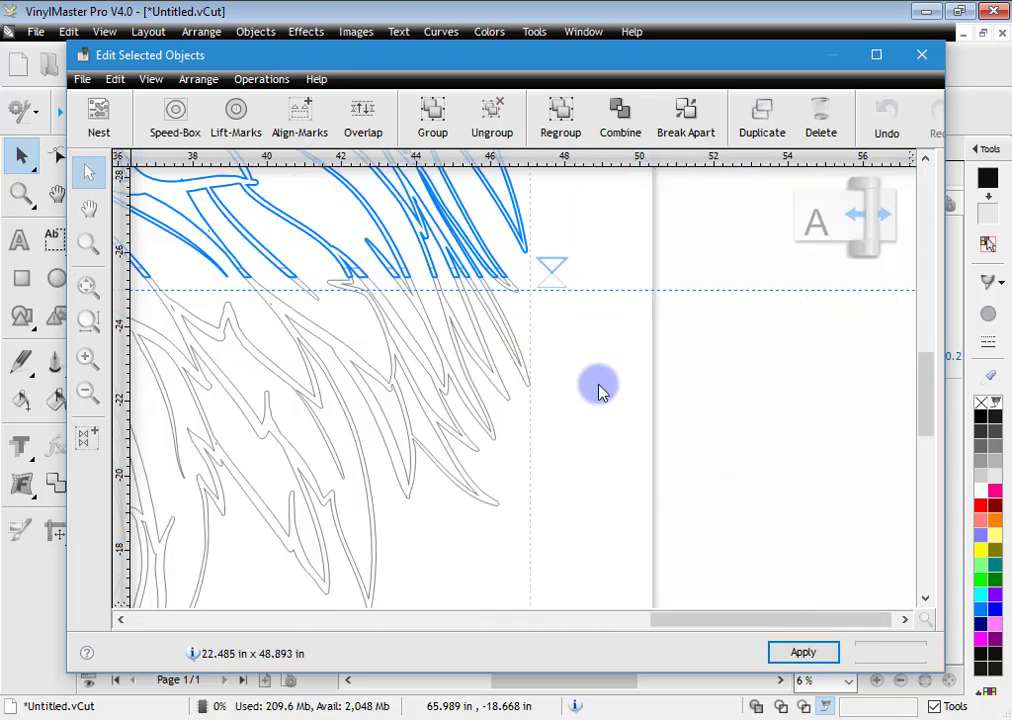
pyautogui.click(657, 413)
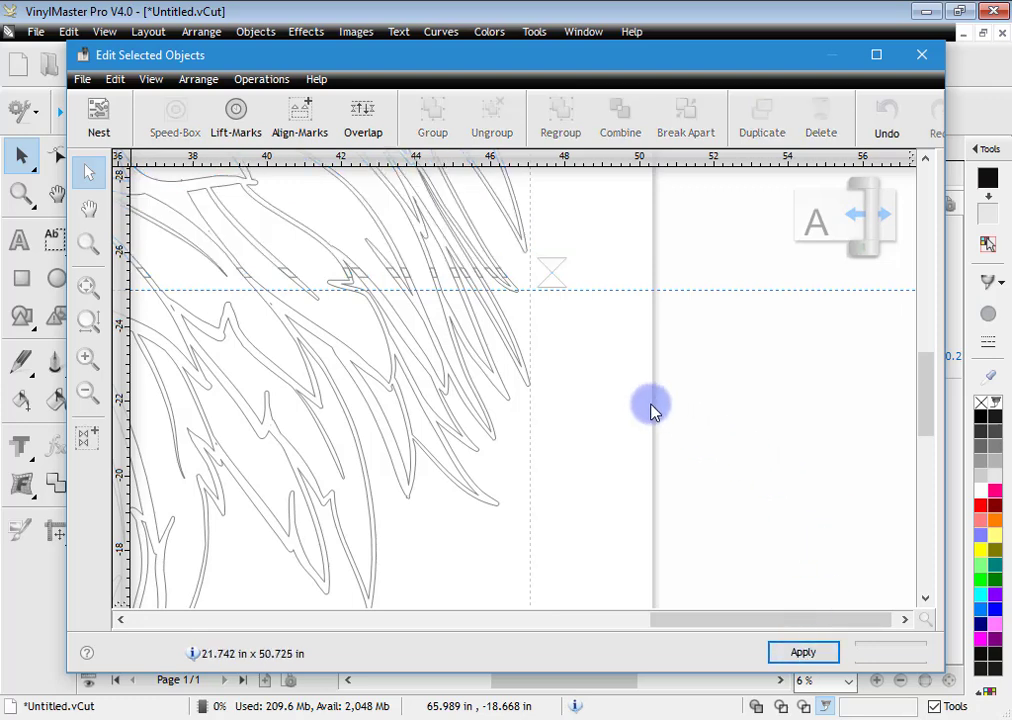
pyautogui.click(490, 377)
# Apply the chopping edits to the cut page and reposition the upper head piece.
pyautogui.click(805, 652)
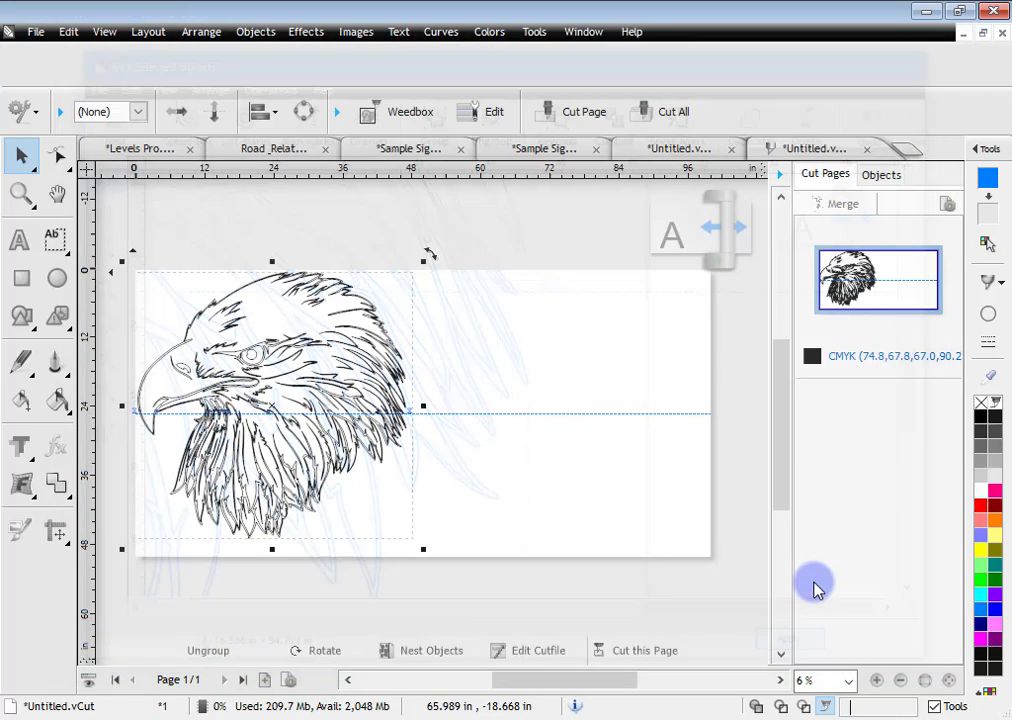
pyautogui.click(594, 495)
pyautogui.click(346, 368)
pyautogui.moveTo(272, 447); pyautogui.dragTo(378, 447)
pyautogui.click(388, 360)
pyautogui.moveTo(395, 328); pyautogui.dragTo(340, 342)
# Move the hair piece to the page top and place the head piece below it.
pyautogui.moveTo(350, 450); pyautogui.dragTo(312, 440)
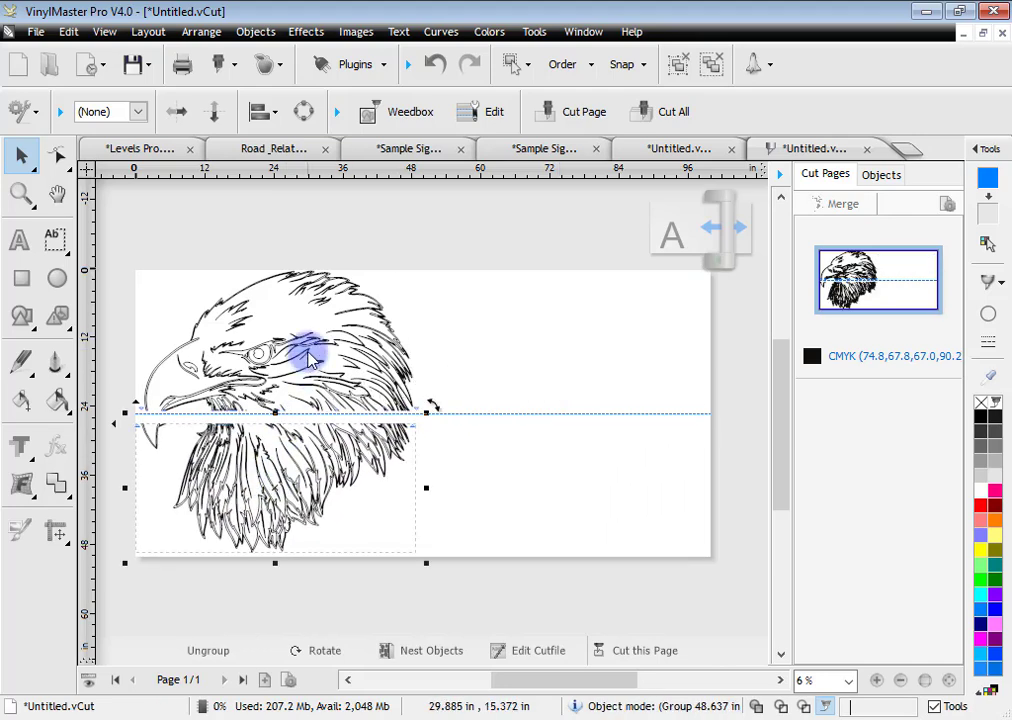
pyautogui.moveTo(310, 365); pyautogui.dragTo(579, 391)
pyautogui.moveTo(300, 441); pyautogui.dragTo(270, 333)
pyautogui.moveTo(501, 361); pyautogui.dragTo(447, 345)
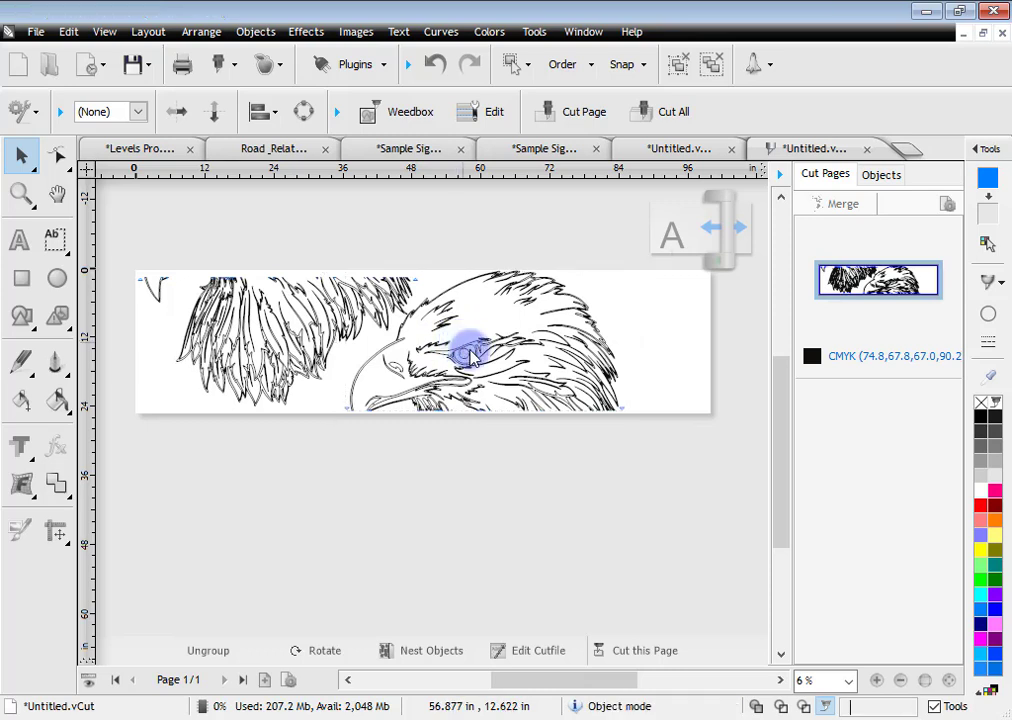
pyautogui.click(535, 462)
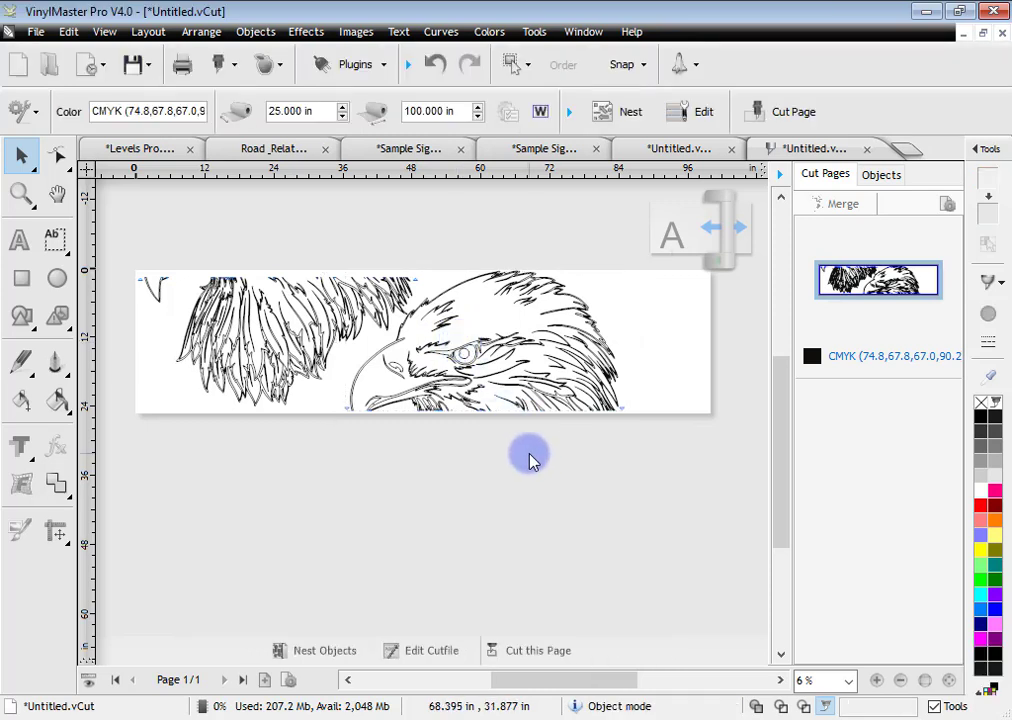
pyautogui.moveTo(510, 283); pyautogui.dragTo(338, 438)
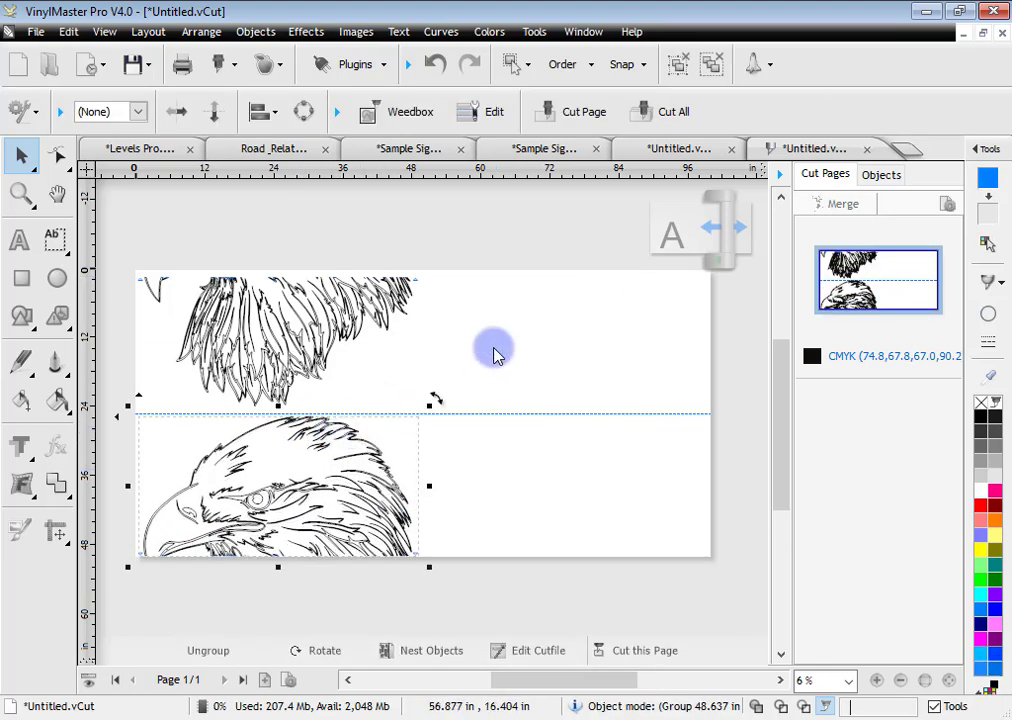
# Preview tile 2 of the two-tile eagle cut in Cut Current Cut Page, then cancel without cutting.
pyautogui.click(676, 112)
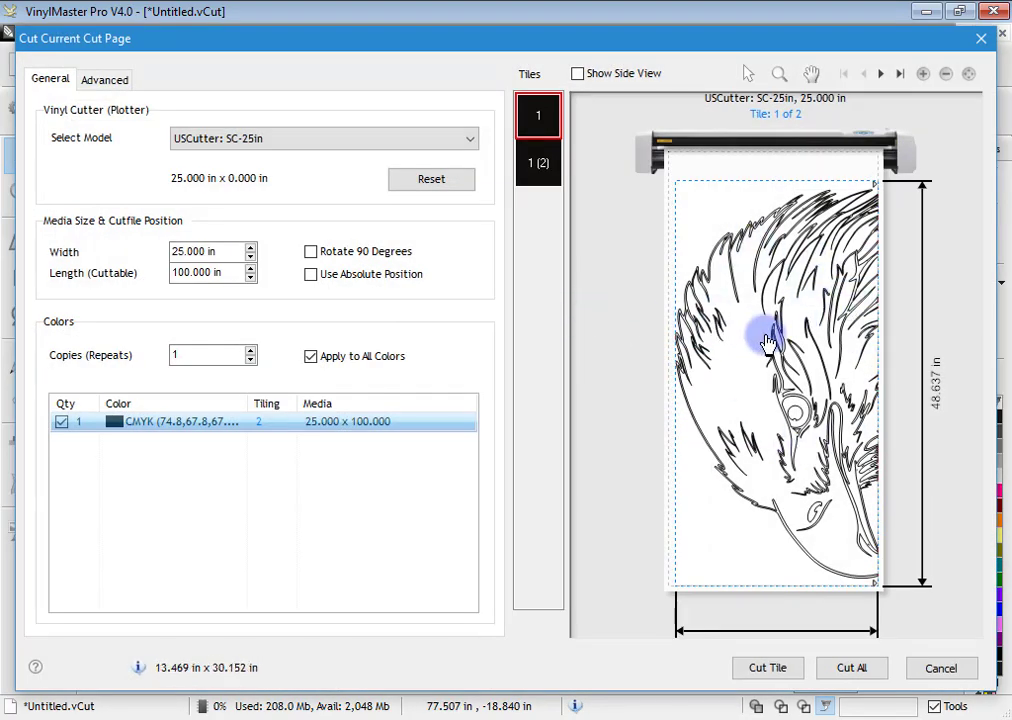
pyautogui.click(540, 165)
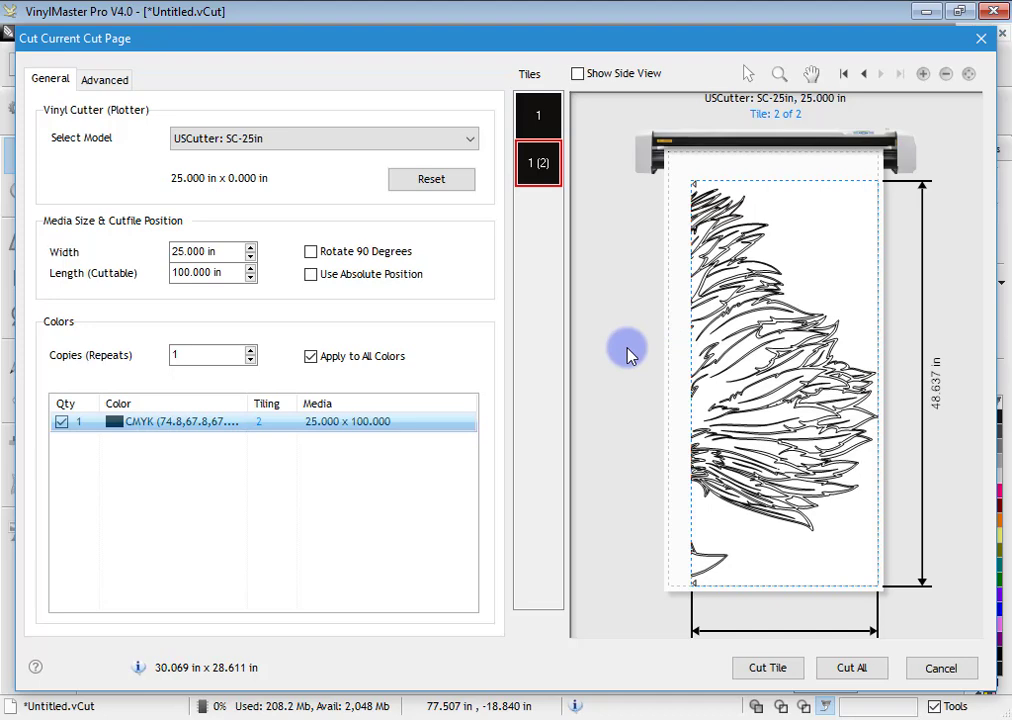
pyautogui.click(948, 668)
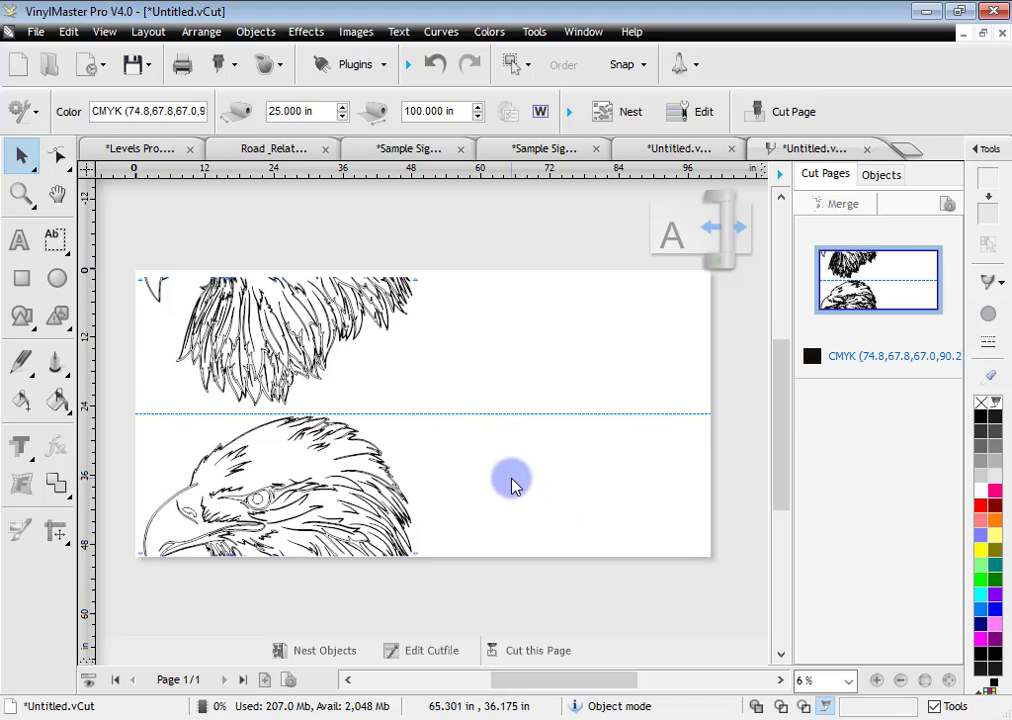
# Close both untitled cut documents, discarding their unsaved changes.
pyautogui.click(549, 152)
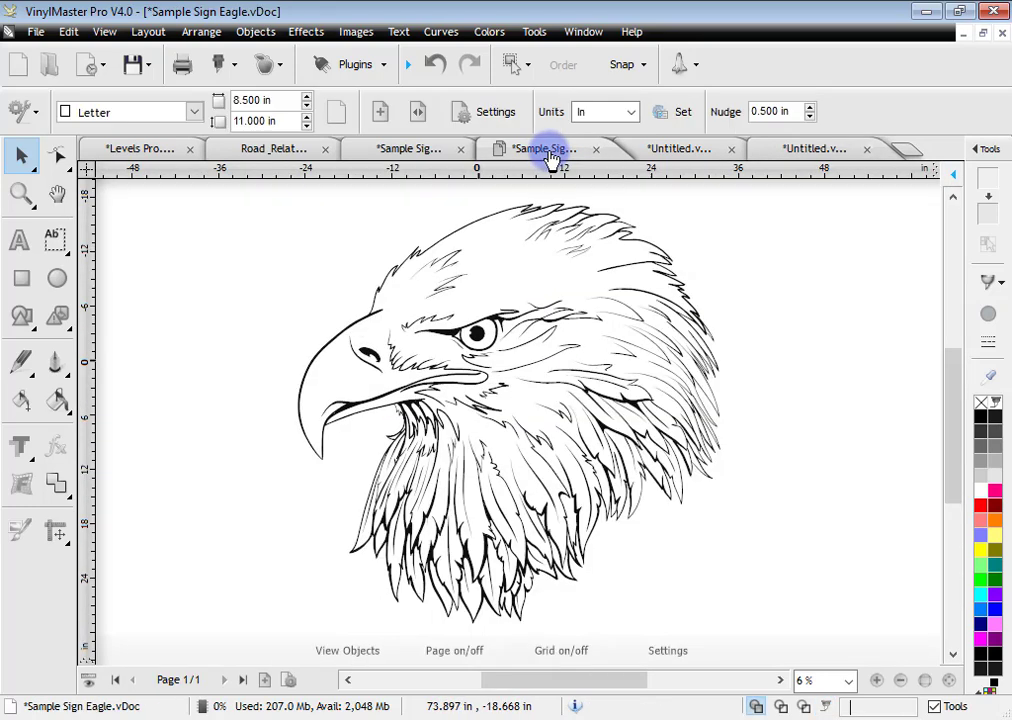
pyautogui.click(651, 149)
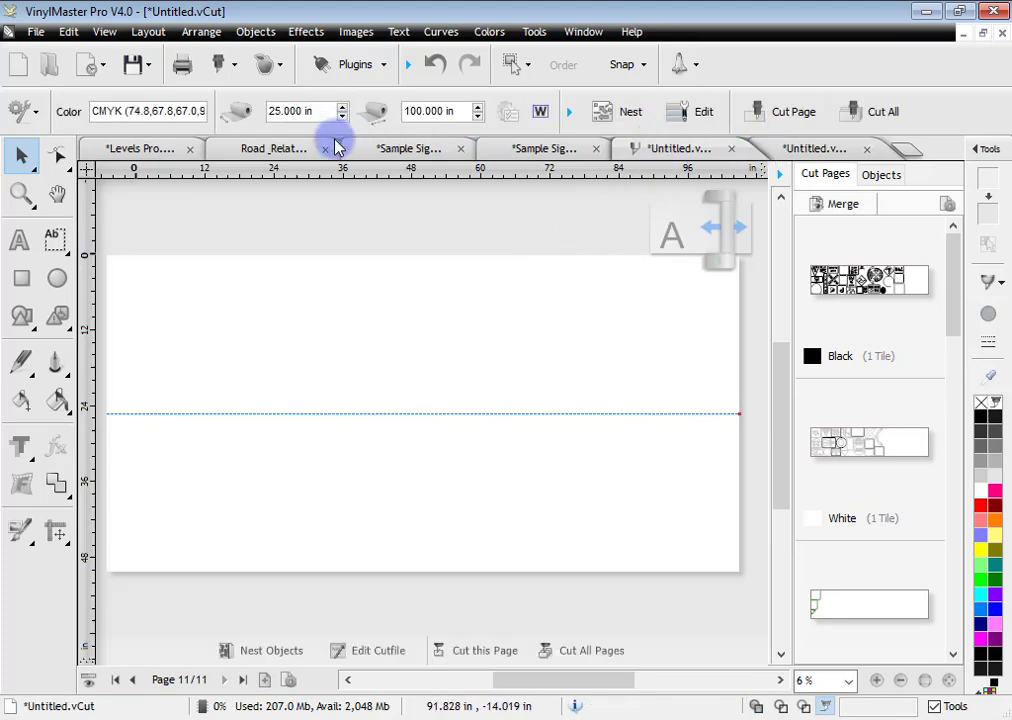
pyautogui.click(731, 148)
pyautogui.click(515, 446)
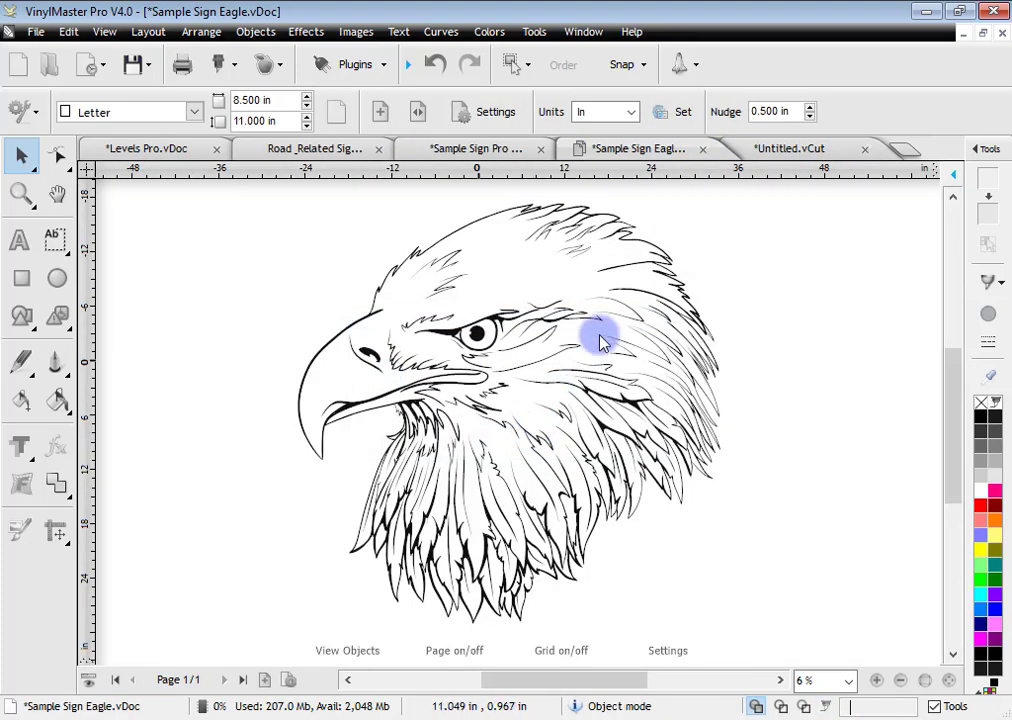
pyautogui.click(824, 150)
pyautogui.click(865, 149)
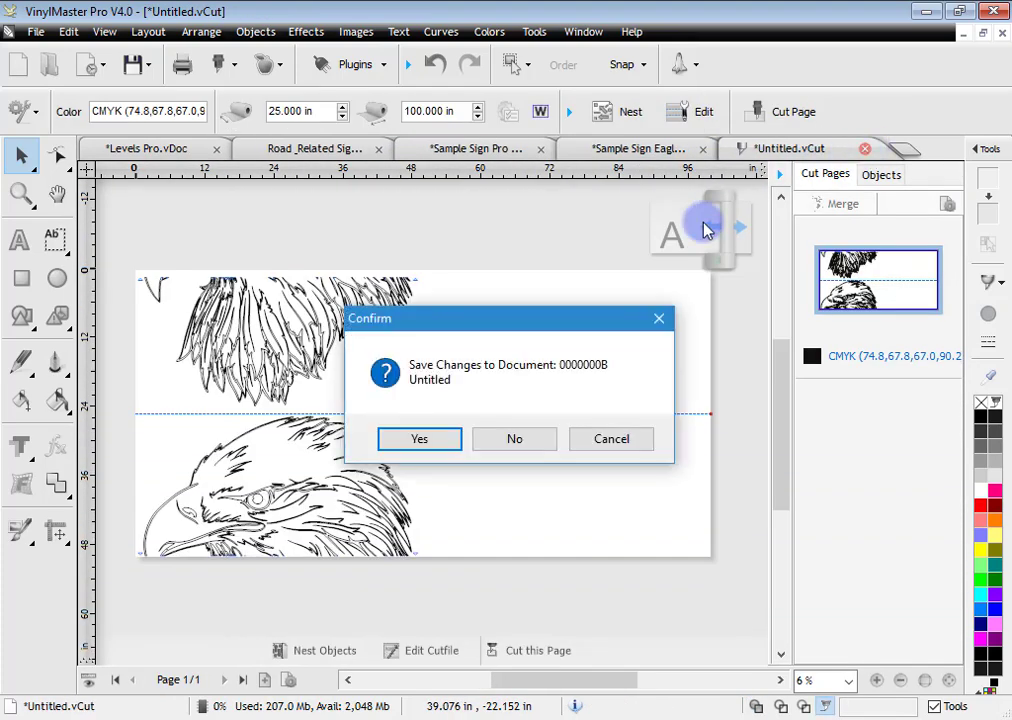
pyautogui.click(515, 446)
# Open Sample Sign Pro 05.vDoc from Samples and bring up its Send to CutFile settings.
pyautogui.click(49, 64)
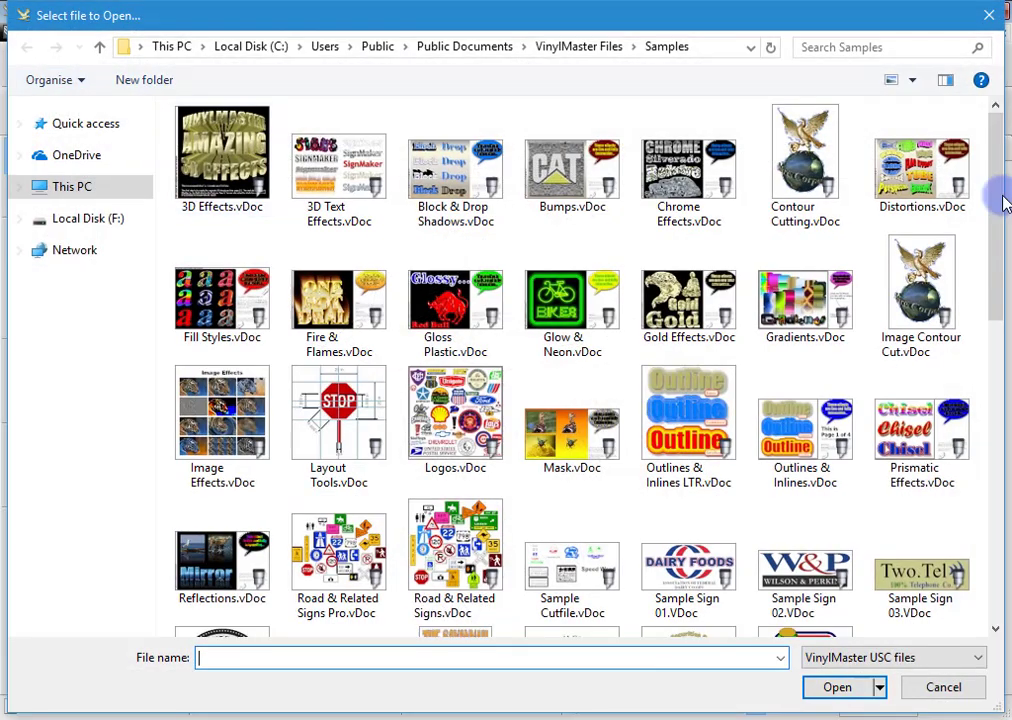
pyautogui.moveTo(998, 153); pyautogui.dragTo(790, 332)
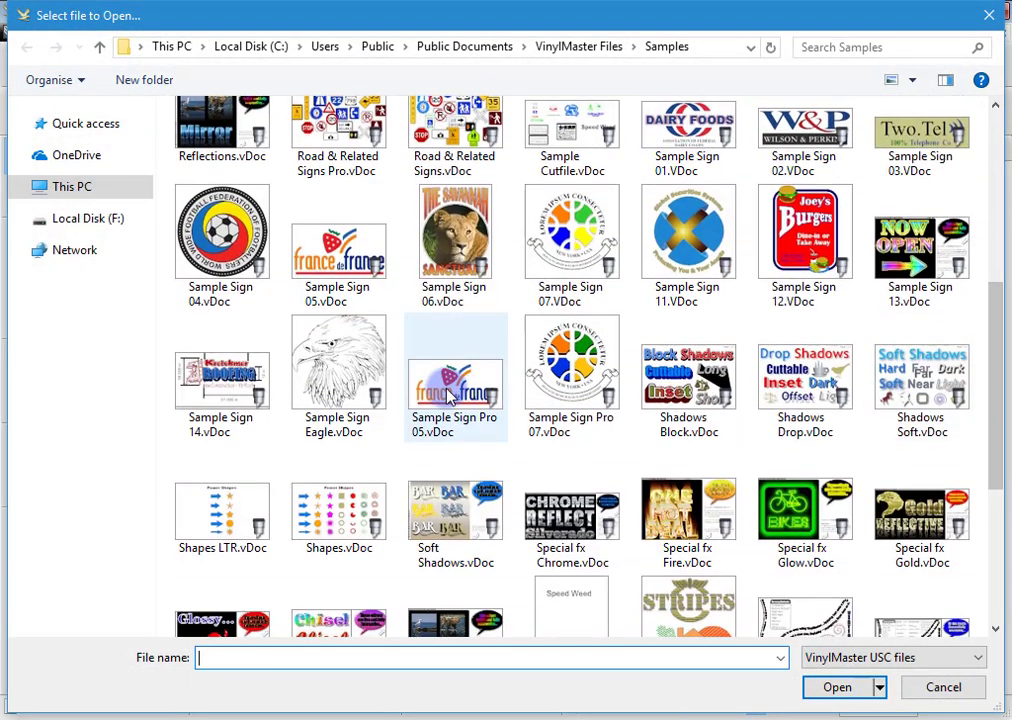
pyautogui.doubleClick(449, 390)
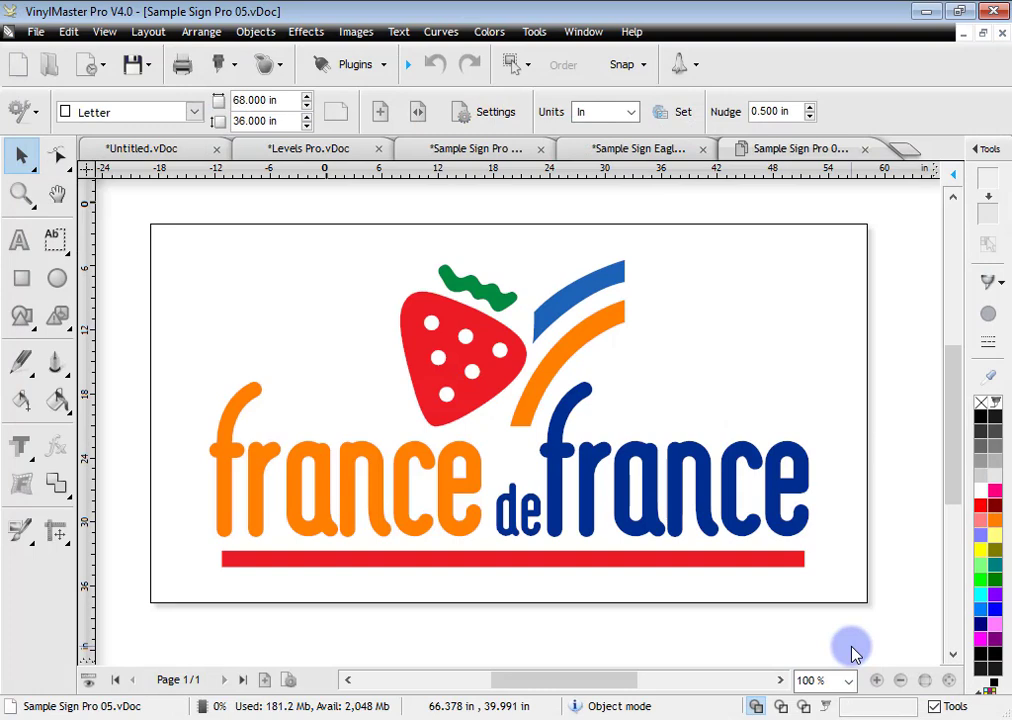
pyautogui.click(233, 67)
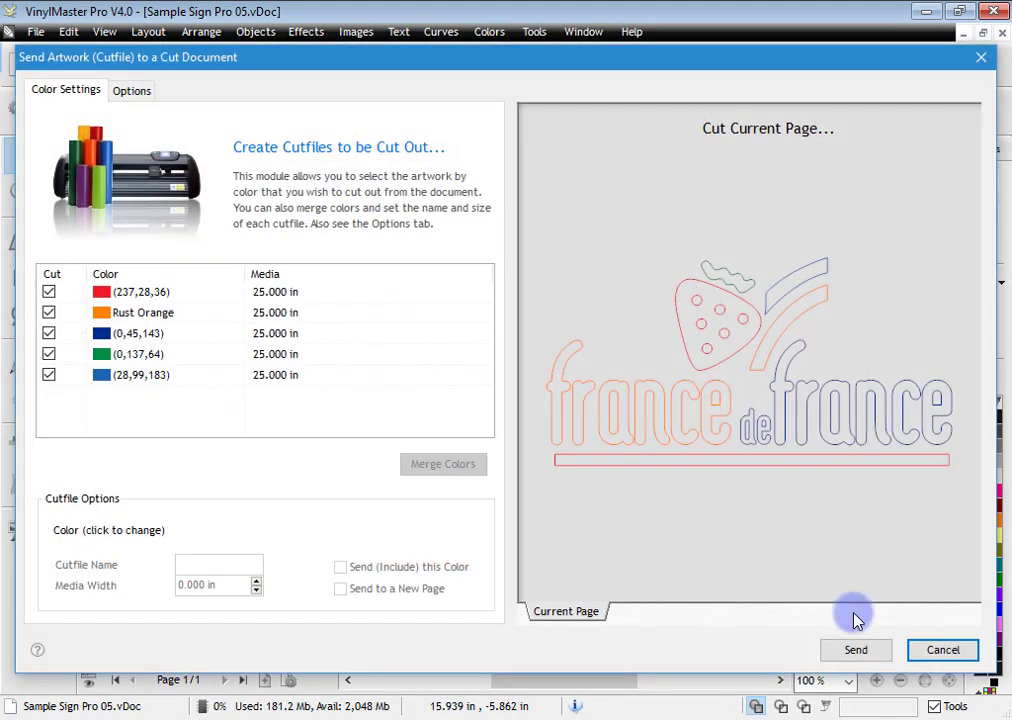
# Send the sign's colours to a new cut document and speed-box france on the Rust Orange page.
pyautogui.click(858, 648)
pyautogui.click(866, 437)
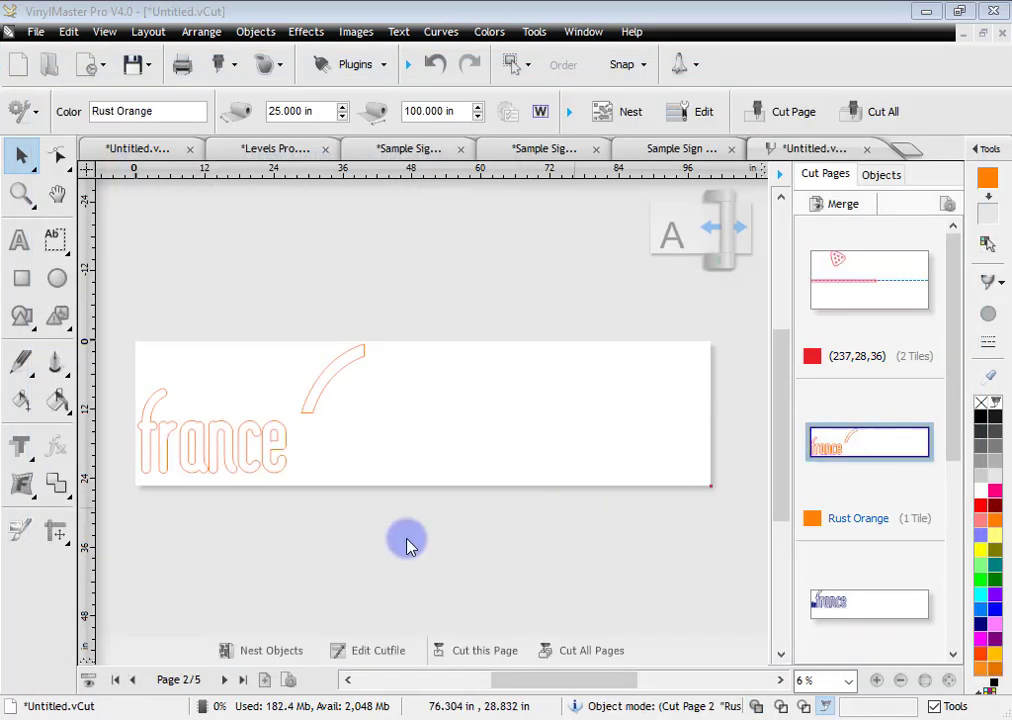
pyautogui.moveTo(124, 376); pyautogui.dragTo(320, 508)
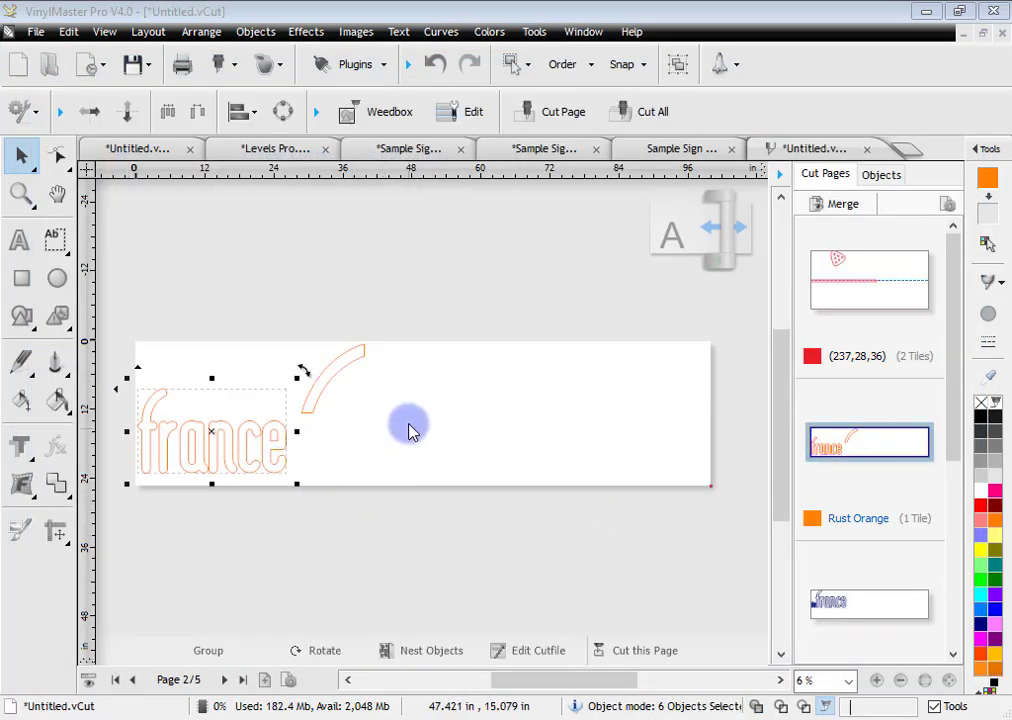
pyautogui.click(476, 116)
pyautogui.moveTo(296, 282); pyautogui.dragTo(721, 524)
pyautogui.click(190, 125)
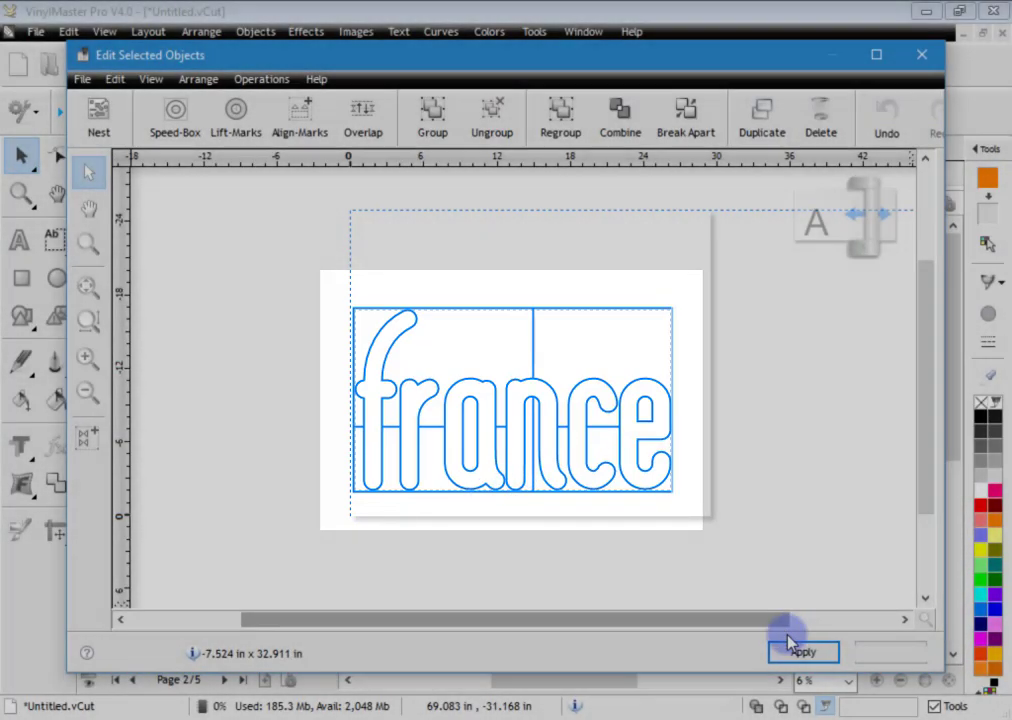
pyautogui.click(792, 652)
# Rotate the orange arc flat and place it above france.
pyautogui.click(459, 472)
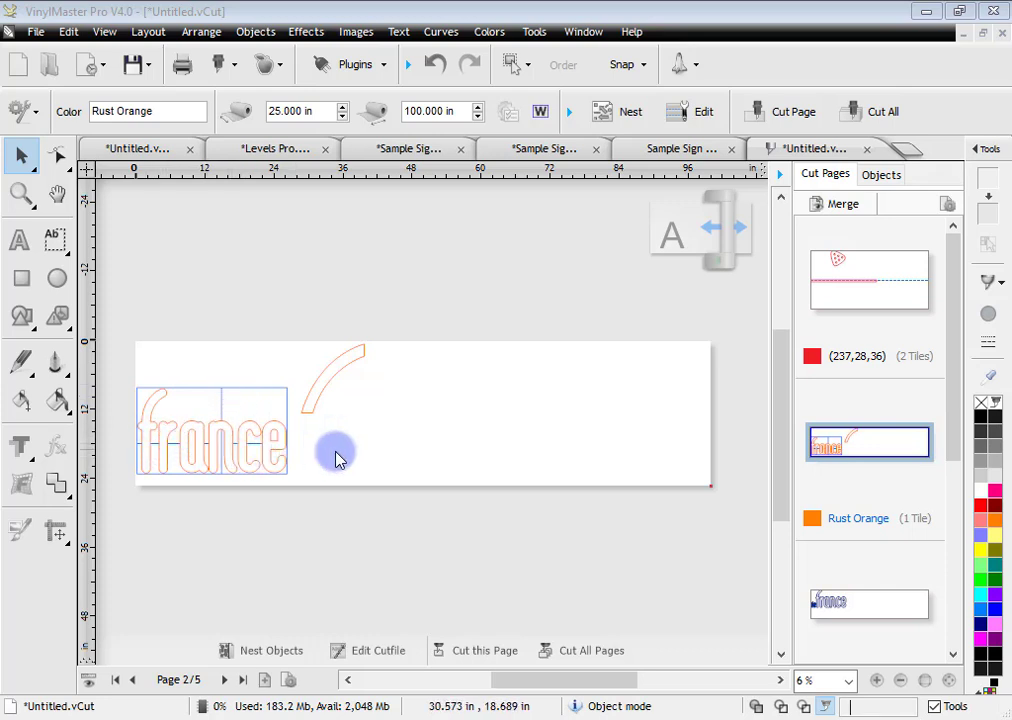
pyautogui.click(348, 352)
pyautogui.moveTo(388, 328); pyautogui.dragTo(215, 375)
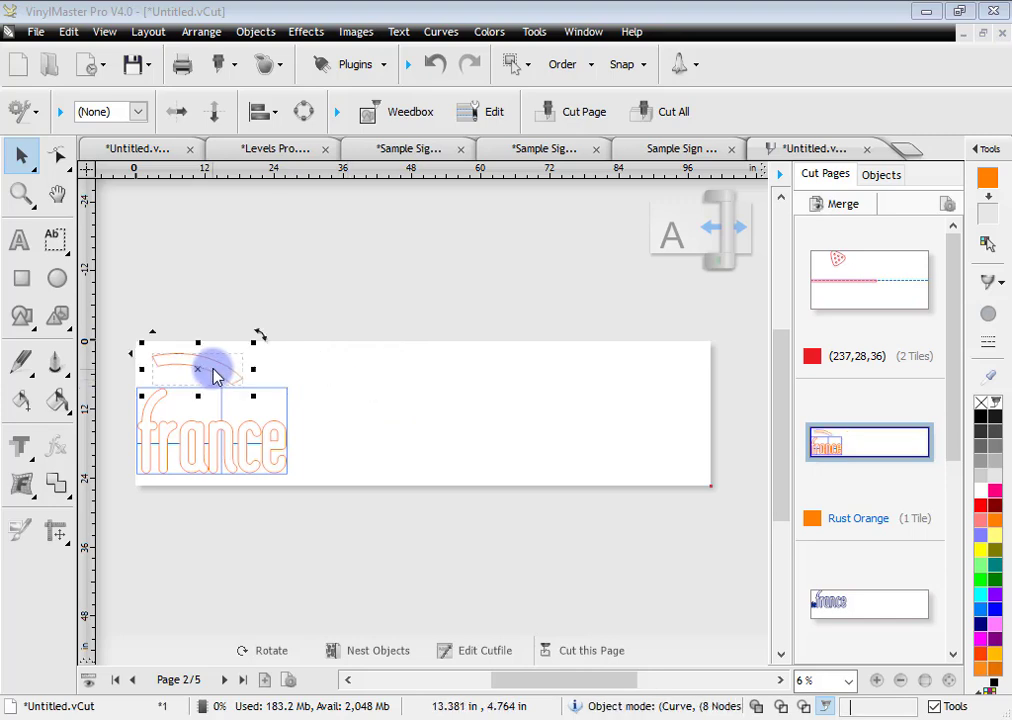
# Add a Speed-Box around the flattened orange arc and apply it to the Rust Orange page.
pyautogui.click(493, 112)
pyautogui.click(503, 268)
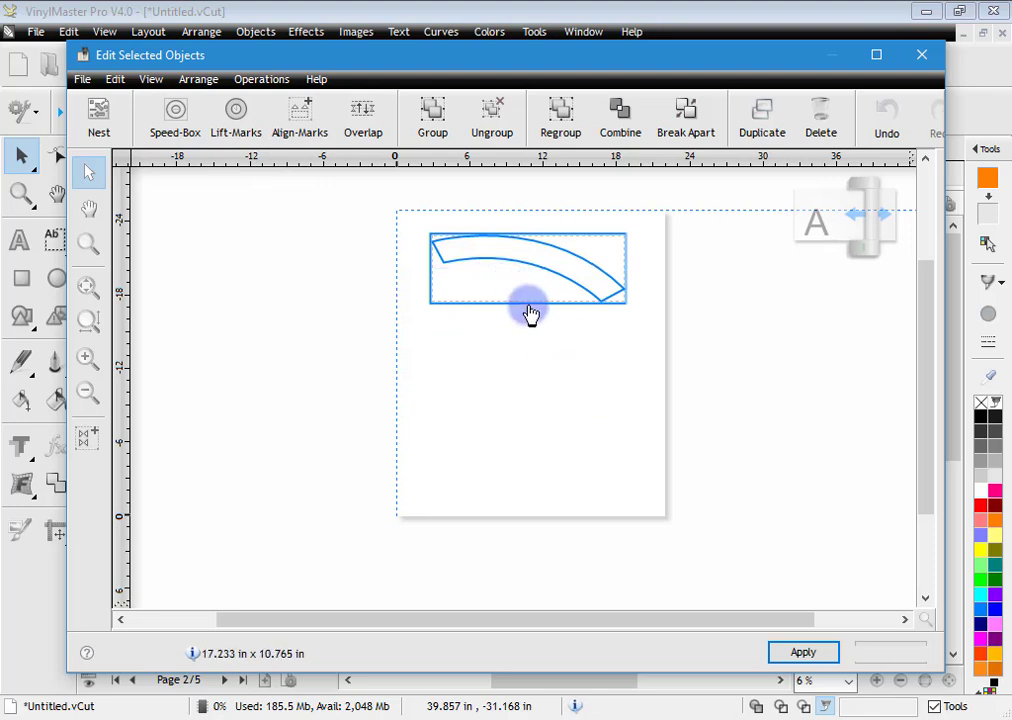
pyautogui.click(803, 652)
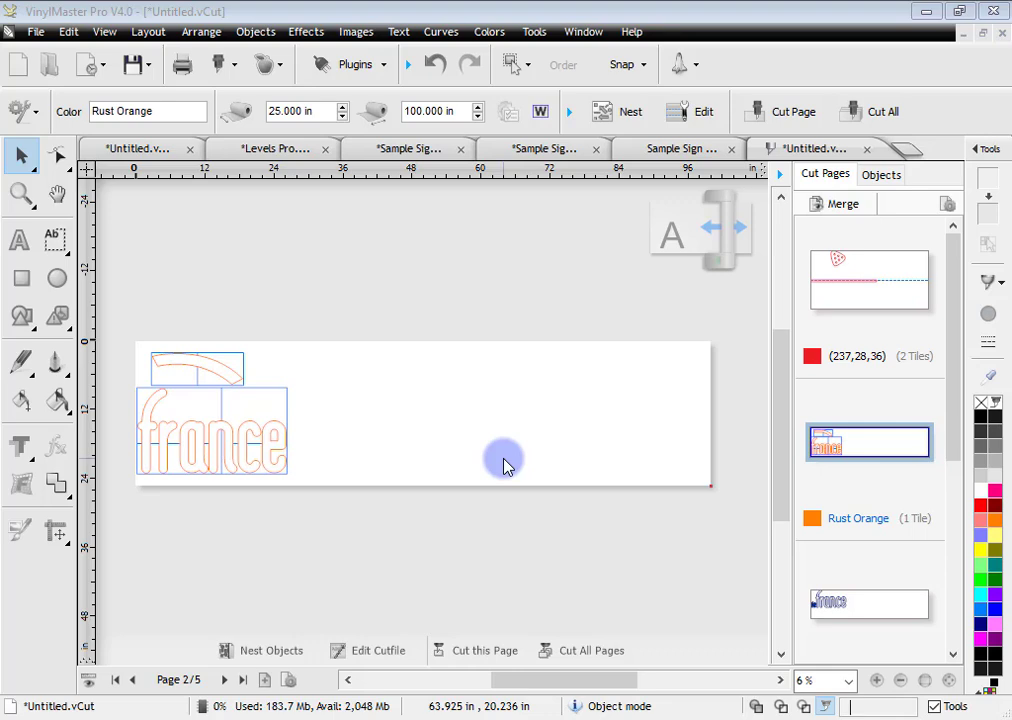
# Close Untitled.vCut, Sample Sign Pro 05, Sample Sign Eagle and Sample Sign Pro 07 without saving.
pyautogui.click(866, 149)
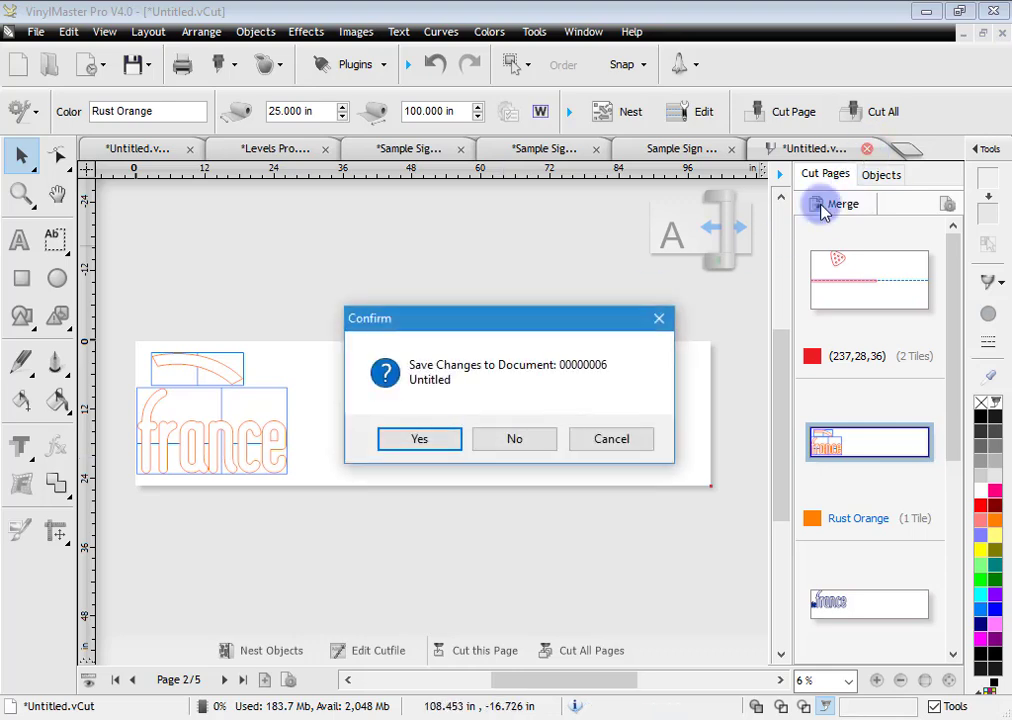
pyautogui.click(522, 440)
pyautogui.click(867, 150)
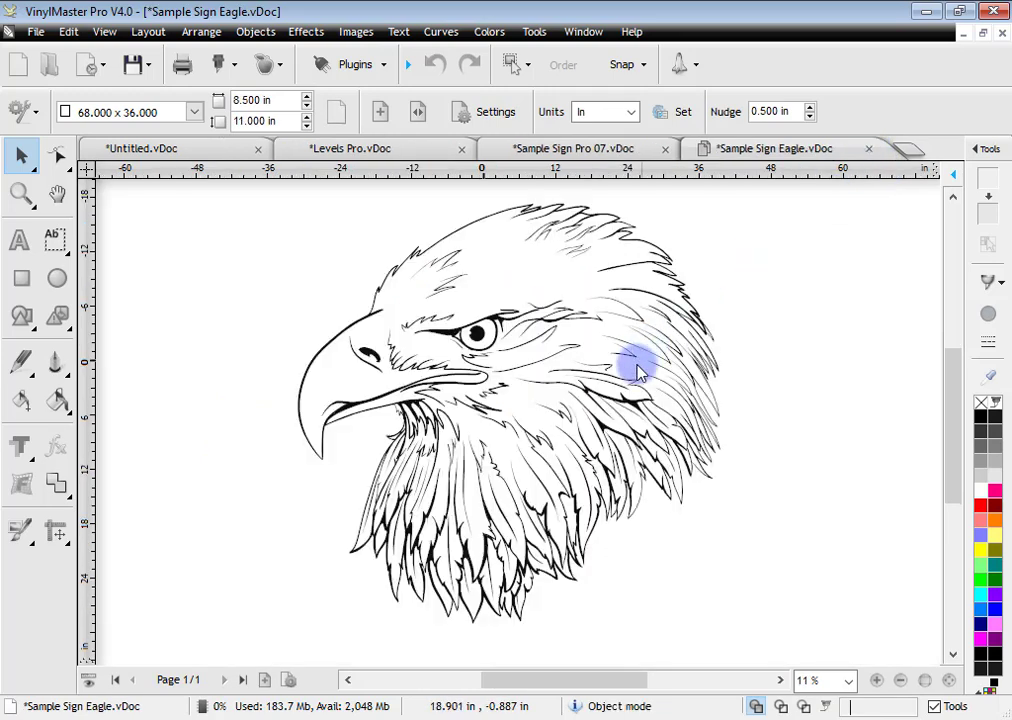
pyautogui.click(869, 150)
pyautogui.click(550, 437)
pyautogui.click(772, 150)
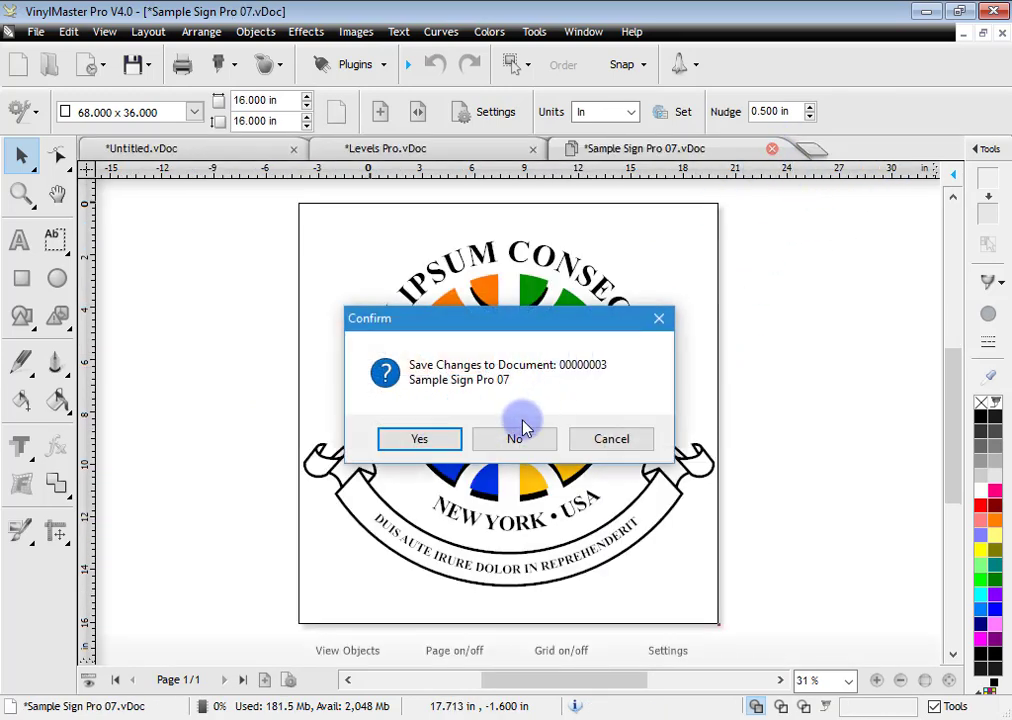
pyautogui.click(516, 436)
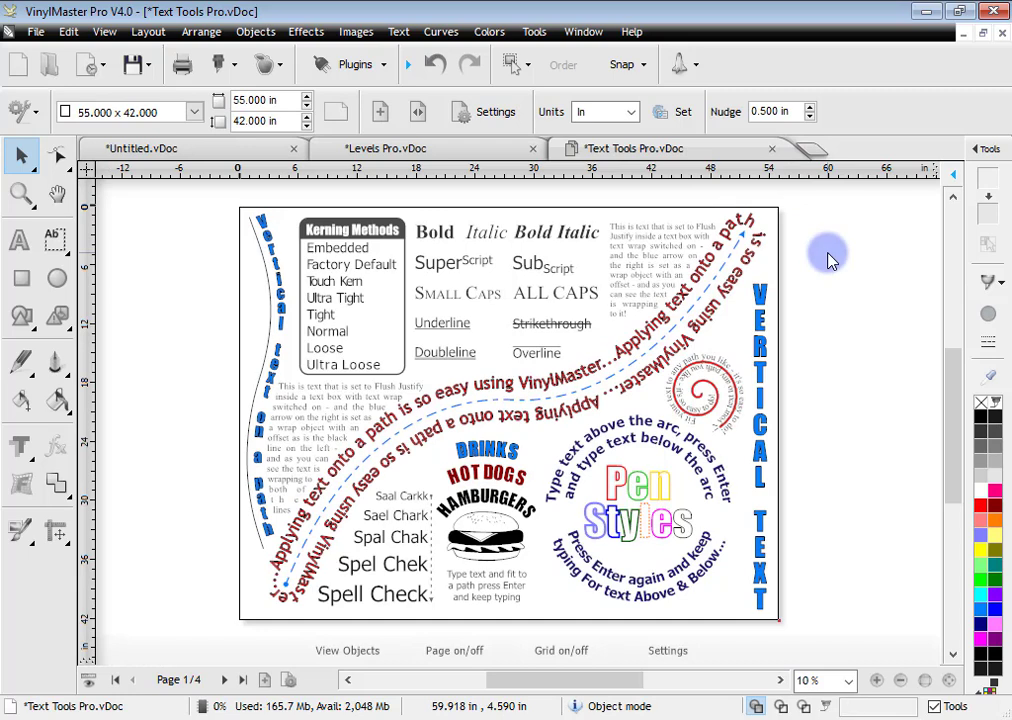
pyautogui.click(20, 193)
pyautogui.moveTo(370, 208); pyautogui.dragTo(712, 400)
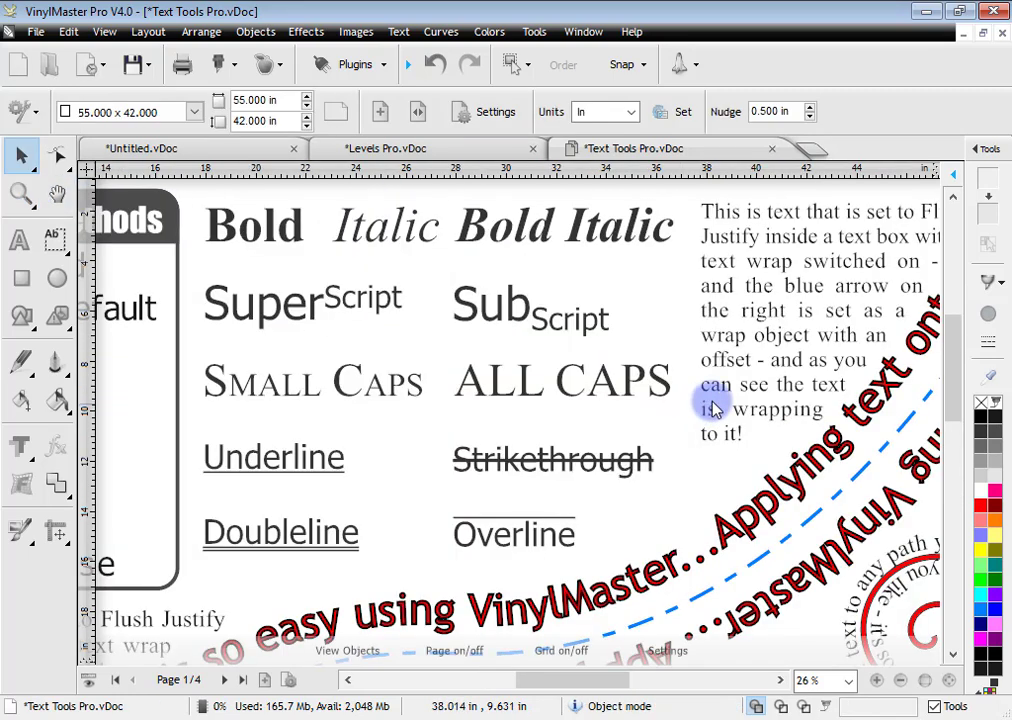
pyautogui.click(21, 240)
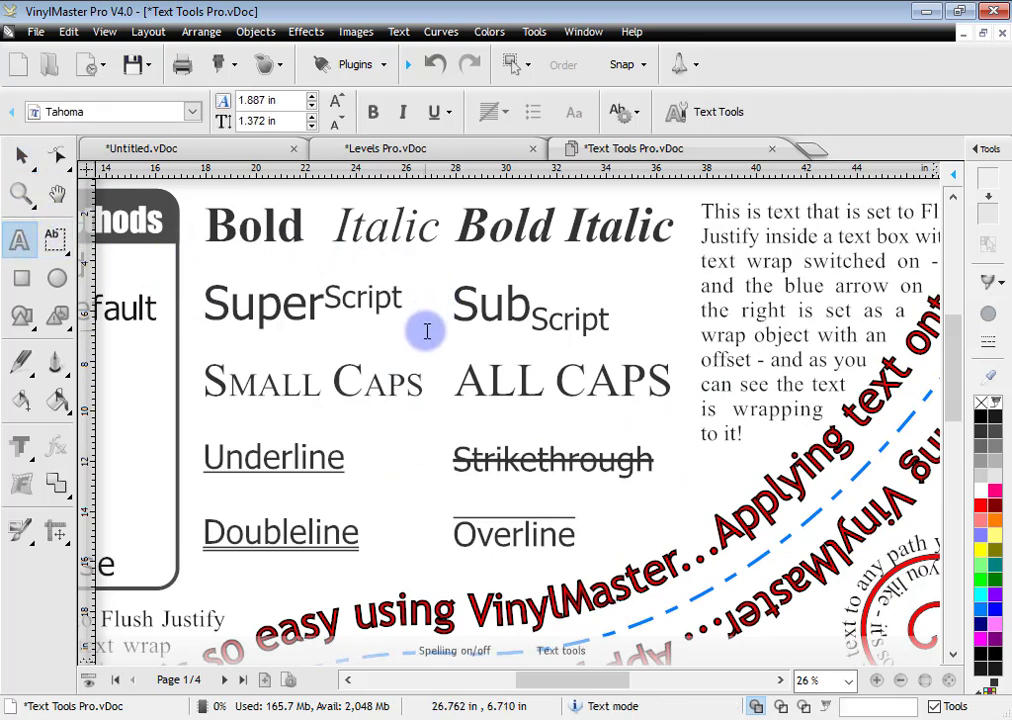
pyautogui.click(366, 297)
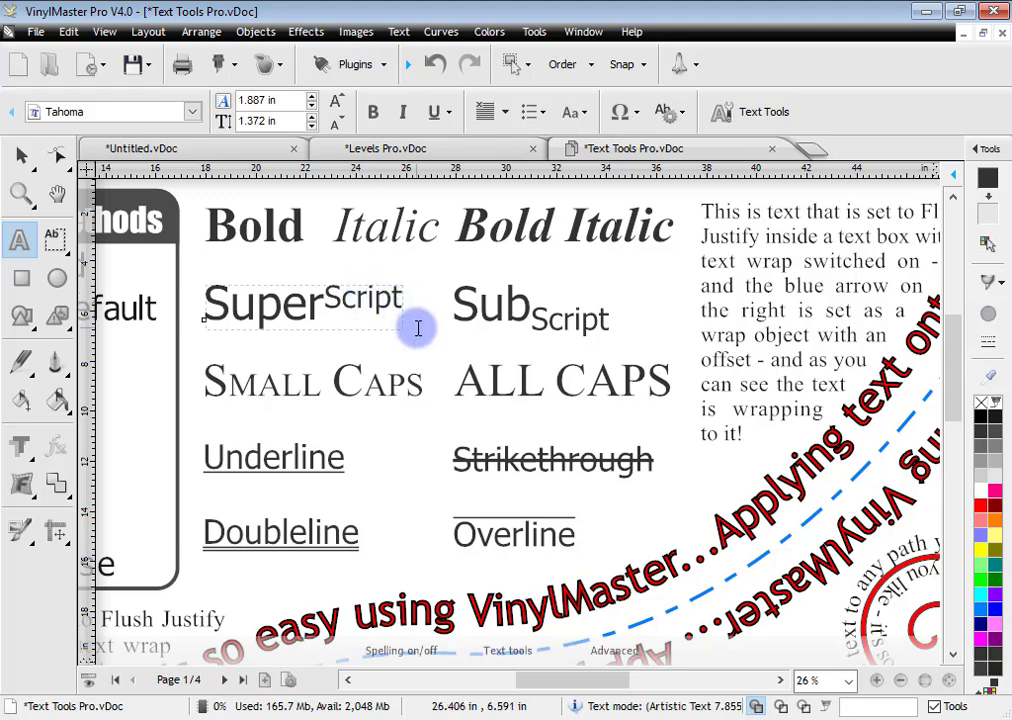
pyautogui.click(580, 320)
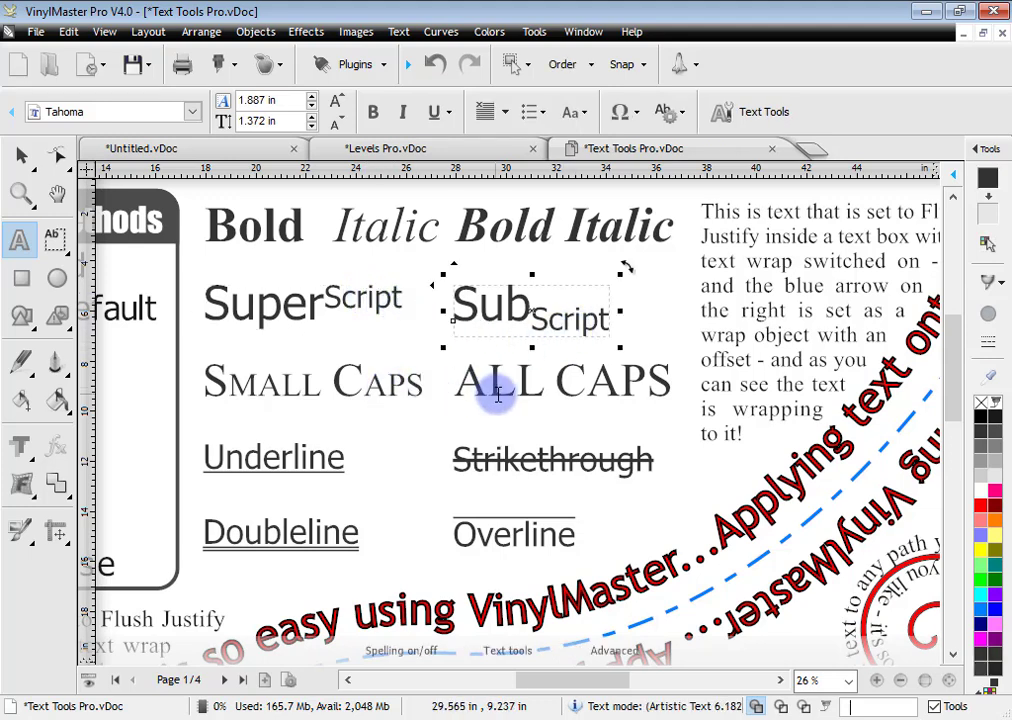
pyautogui.click(398, 32)
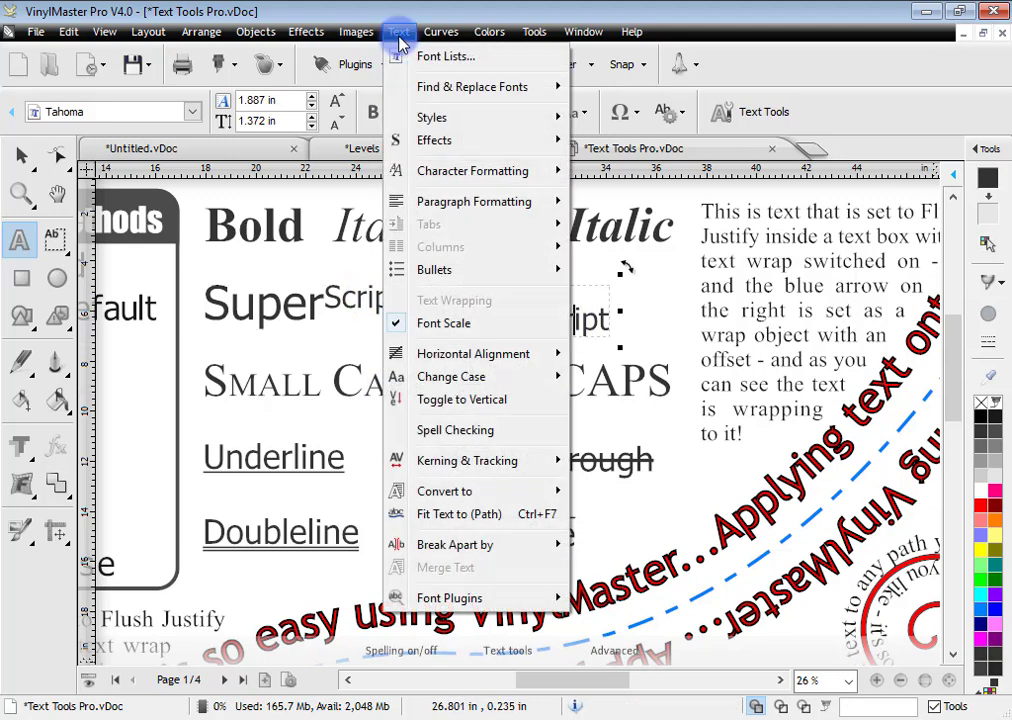
pyautogui.moveTo(459, 171)
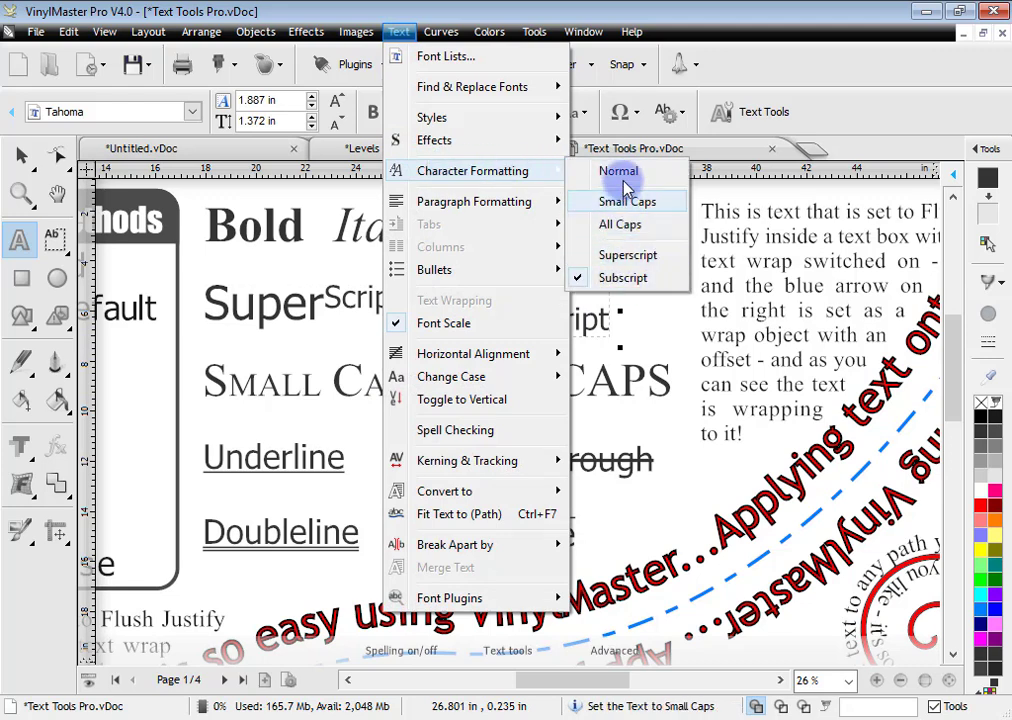
pyautogui.click(674, 433)
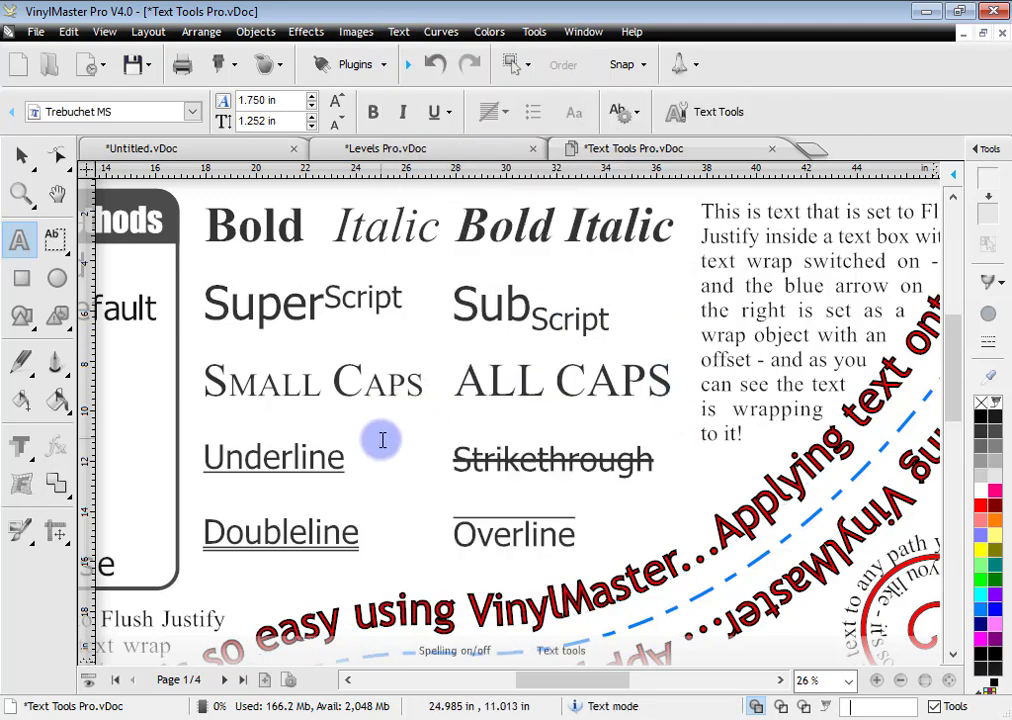
# On page 2, select the paragraph text box and resize it narrower, then back to full width.
pyautogui.click(223, 680)
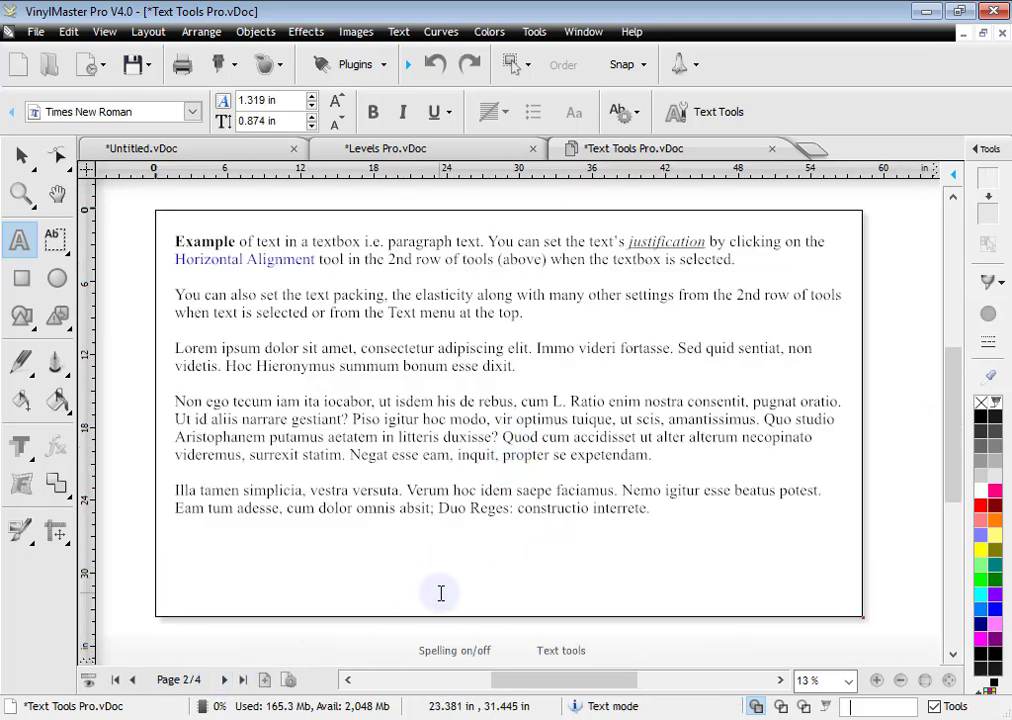
pyautogui.click(526, 419)
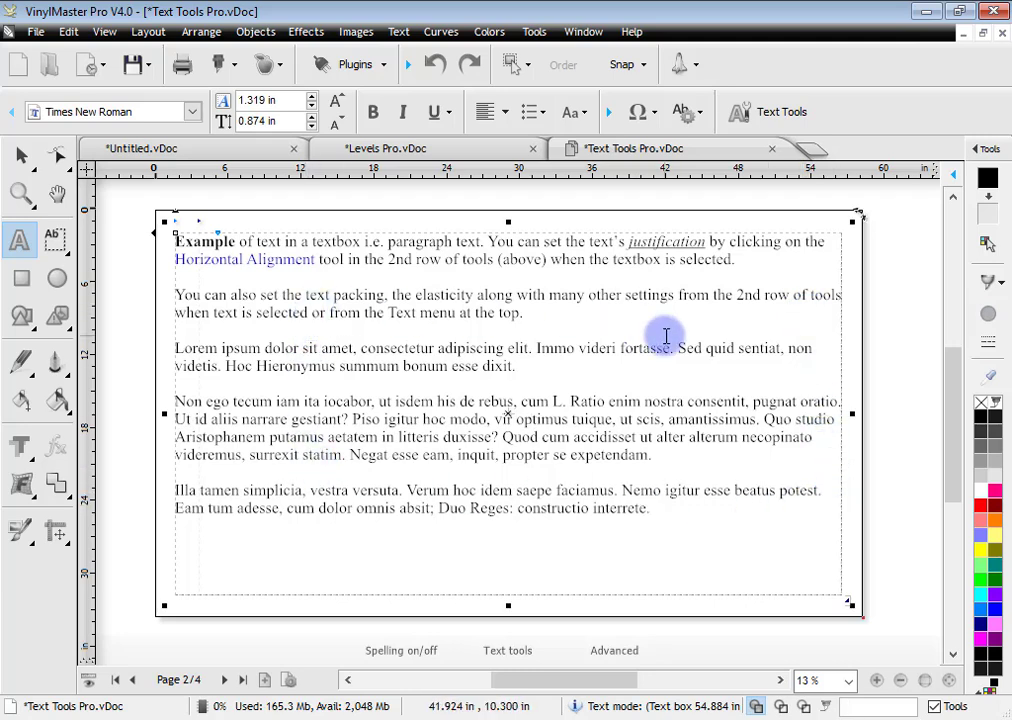
pyautogui.moveTo(853, 412); pyautogui.dragTo(748, 413)
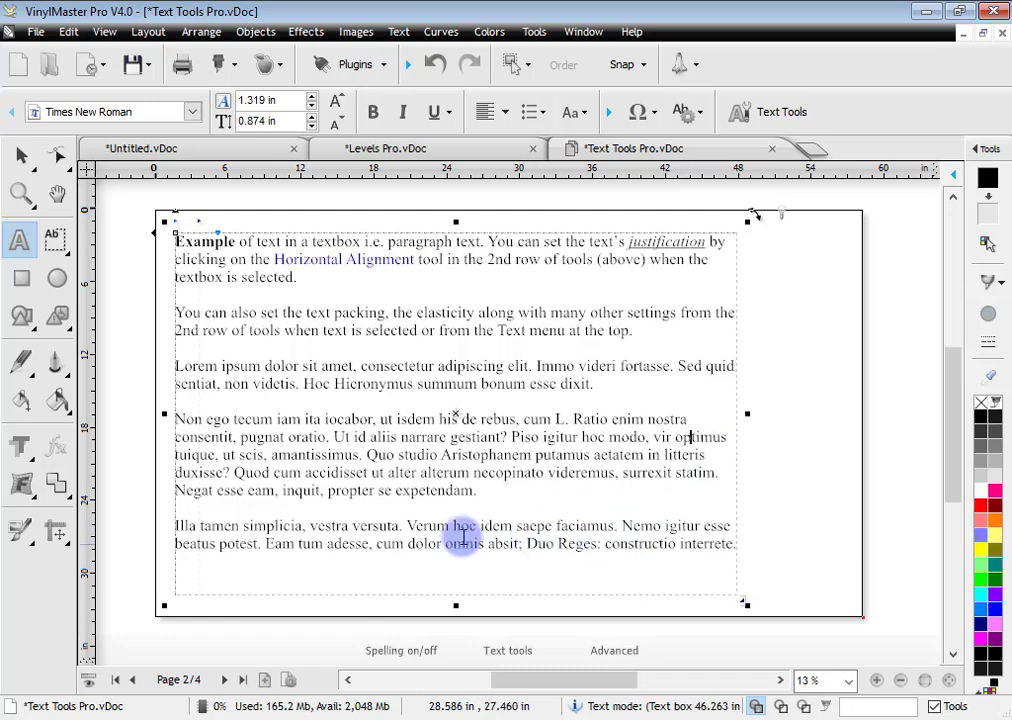
pyautogui.moveTo(750, 414); pyautogui.dragTo(852, 413)
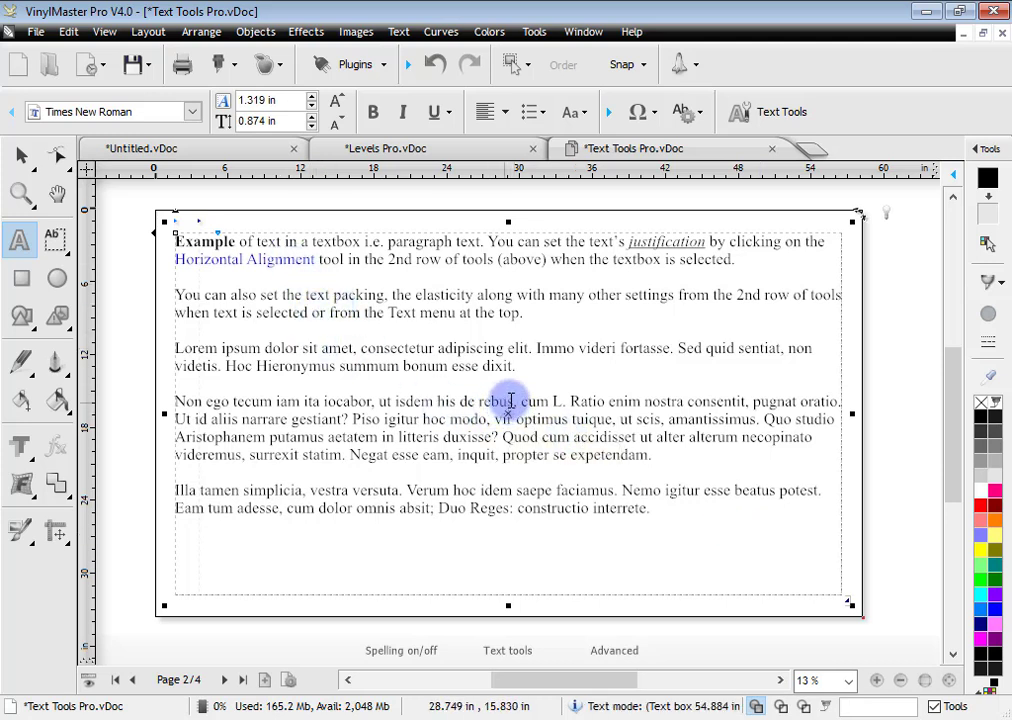
# Try centre and right alignment, then flush-justify the paragraphs and test narrower and wider widths.
pyautogui.click(507, 113)
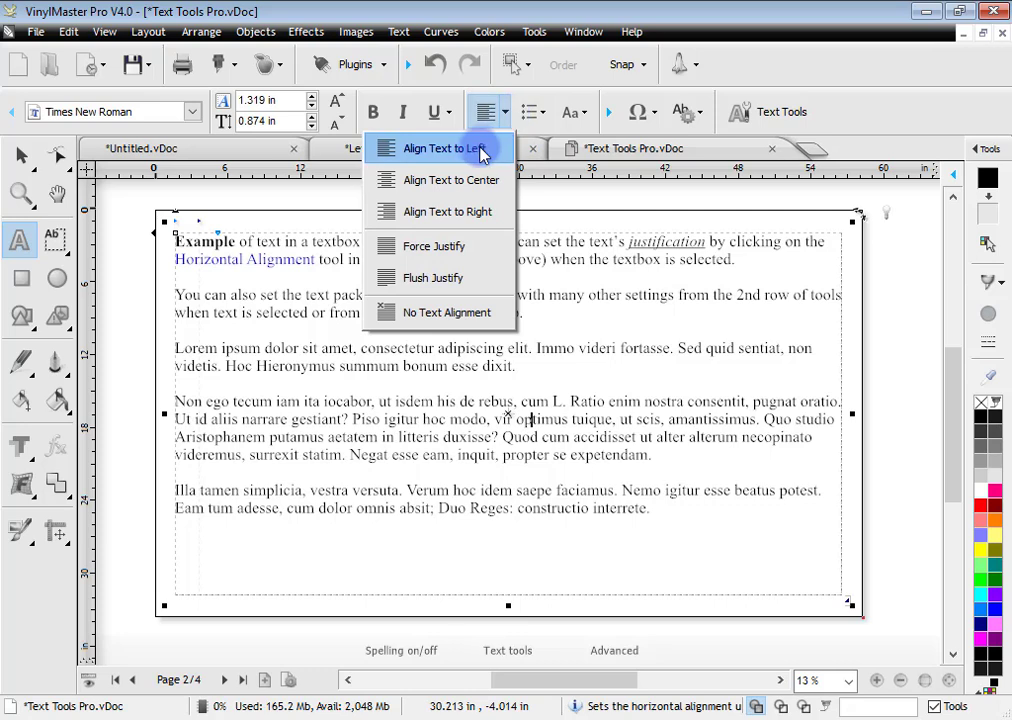
pyautogui.click(474, 179)
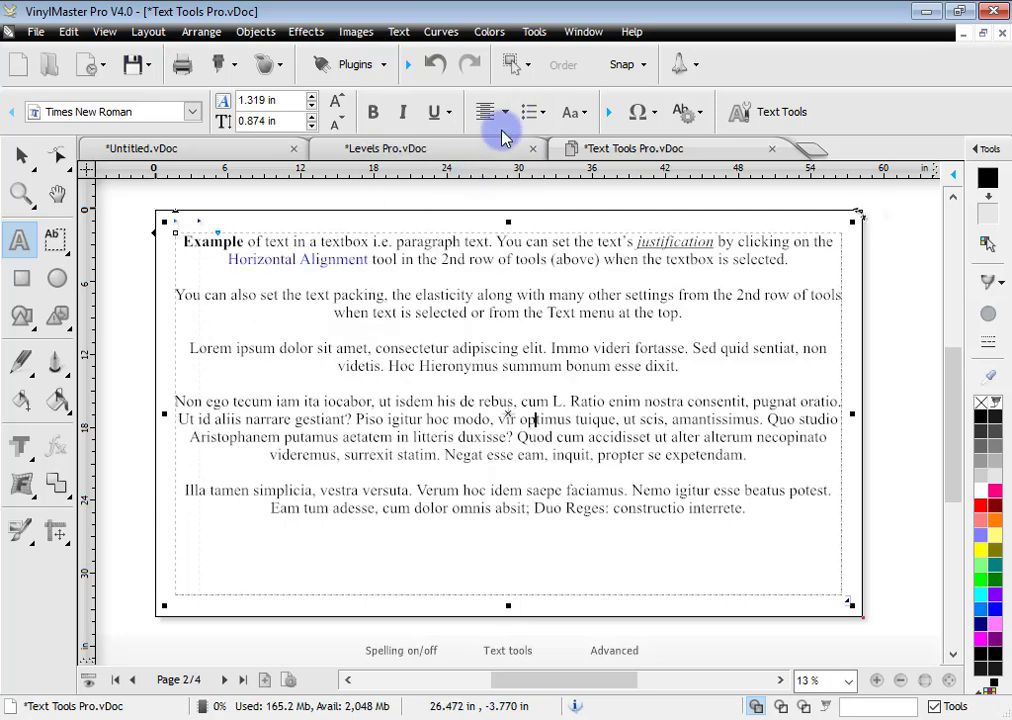
pyautogui.click(506, 112)
pyautogui.click(472, 212)
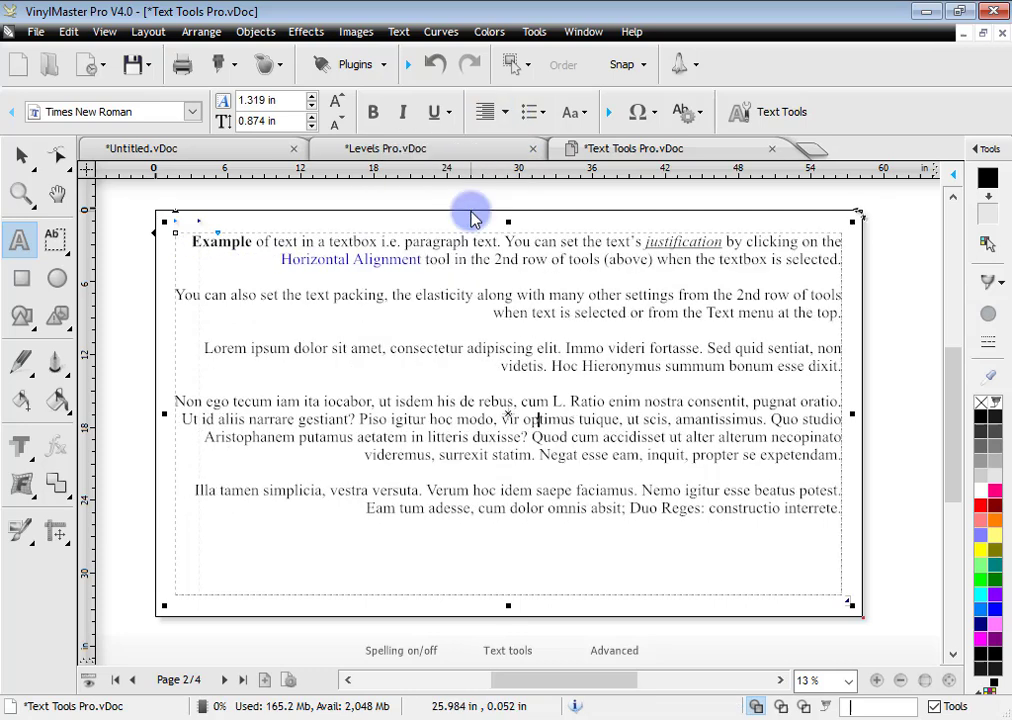
pyautogui.click(507, 112)
pyautogui.click(479, 277)
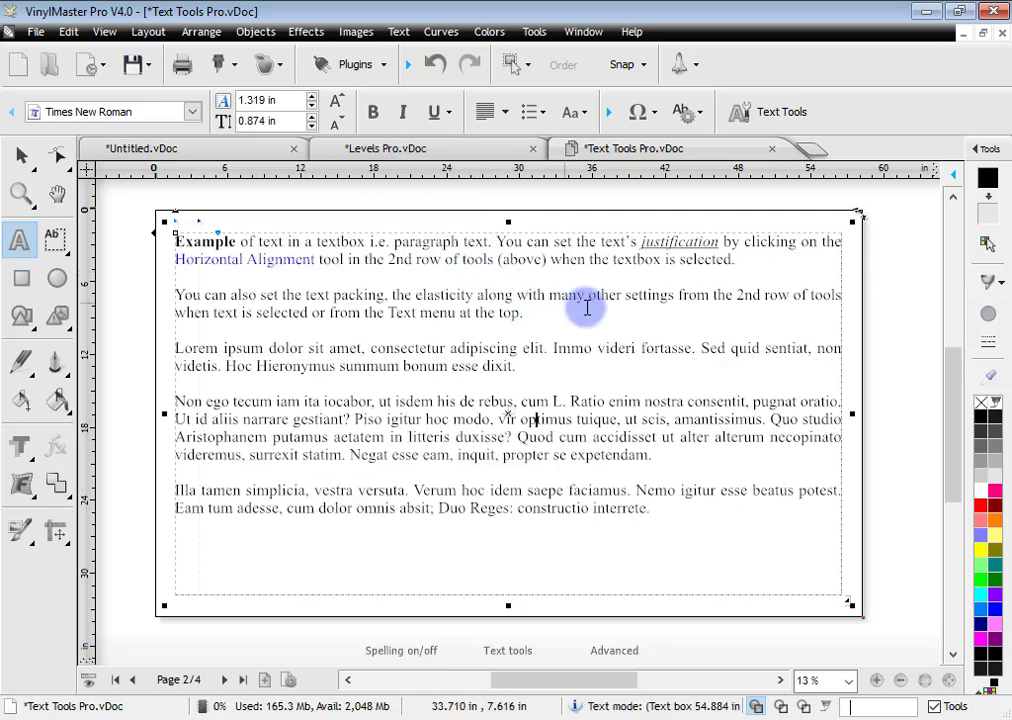
pyautogui.moveTo(850, 415); pyautogui.dragTo(667, 413)
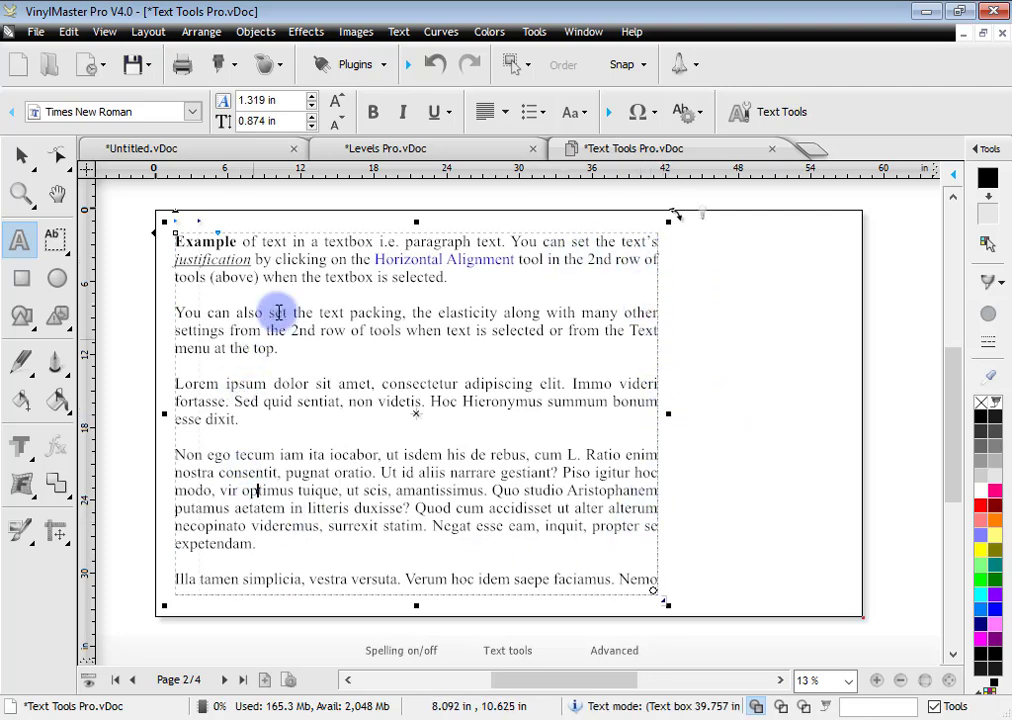
pyautogui.moveTo(669, 413); pyautogui.dragTo(853, 410)
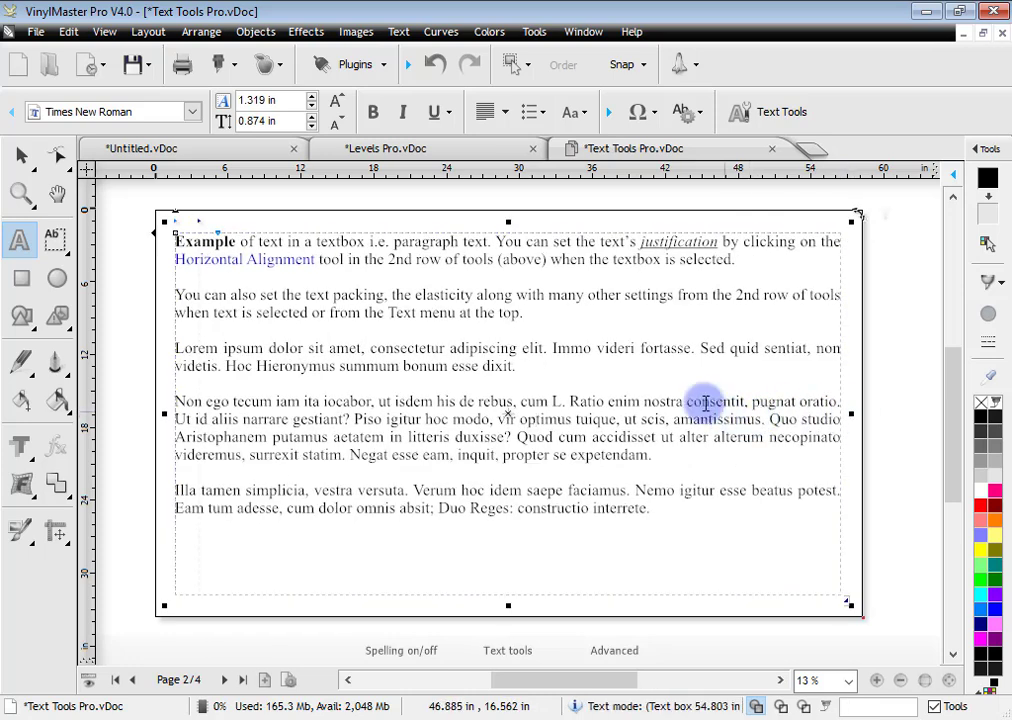